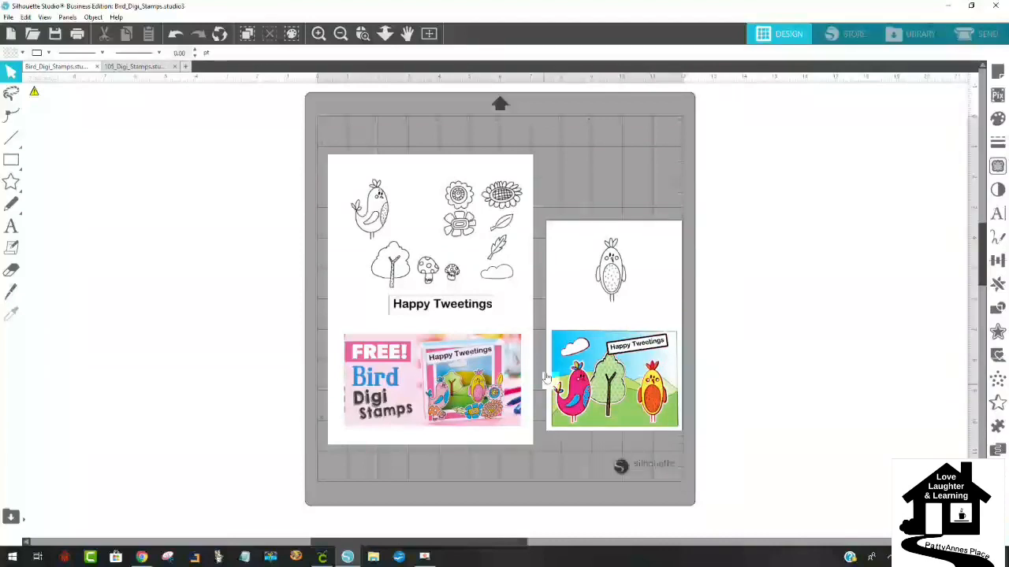
Move the front-facing bird stamp beside the side-facing bird and switch to the 105_Digi_Stamps document.
{"action": "left_click_drag", "start_coordinate": [611, 282], "coordinate": [414, 203]}
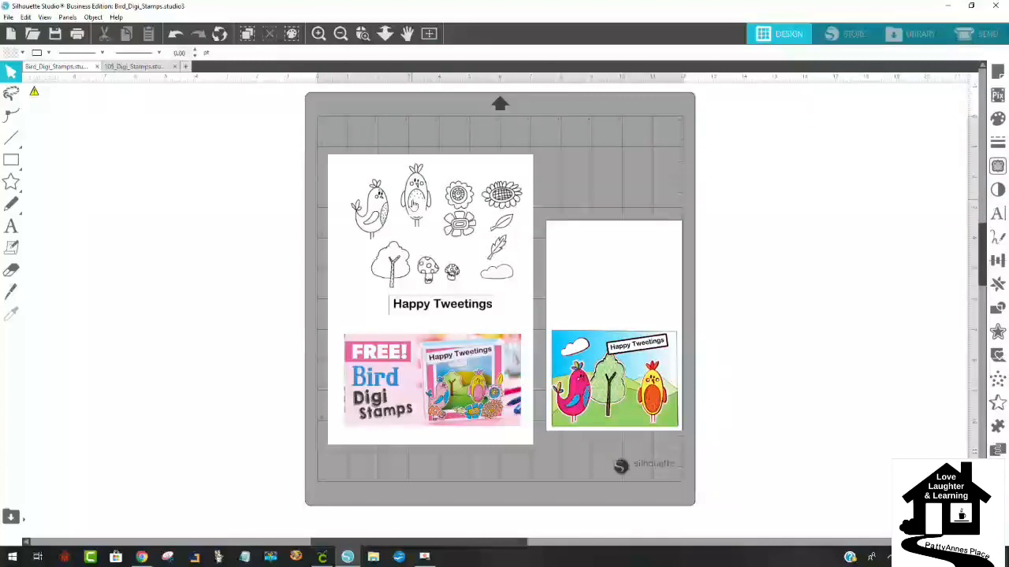
{"action": "left_click", "coordinate": [136, 66]}
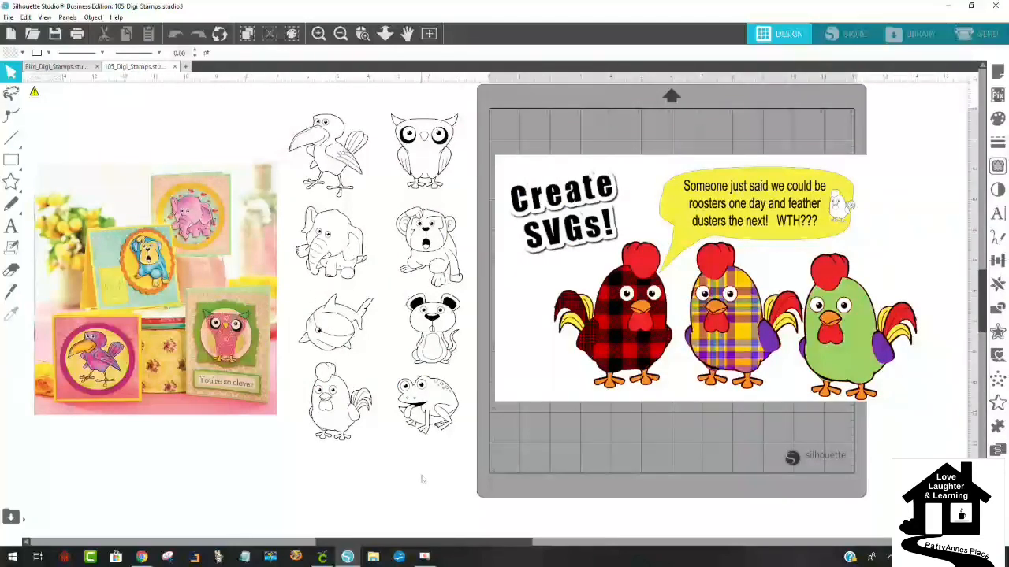
Reposition the Create SVGs rooster picture higher on the cutting mat.
{"action": "left_click_drag", "start_coordinate": [405, 543], "coordinate": [496, 543]}
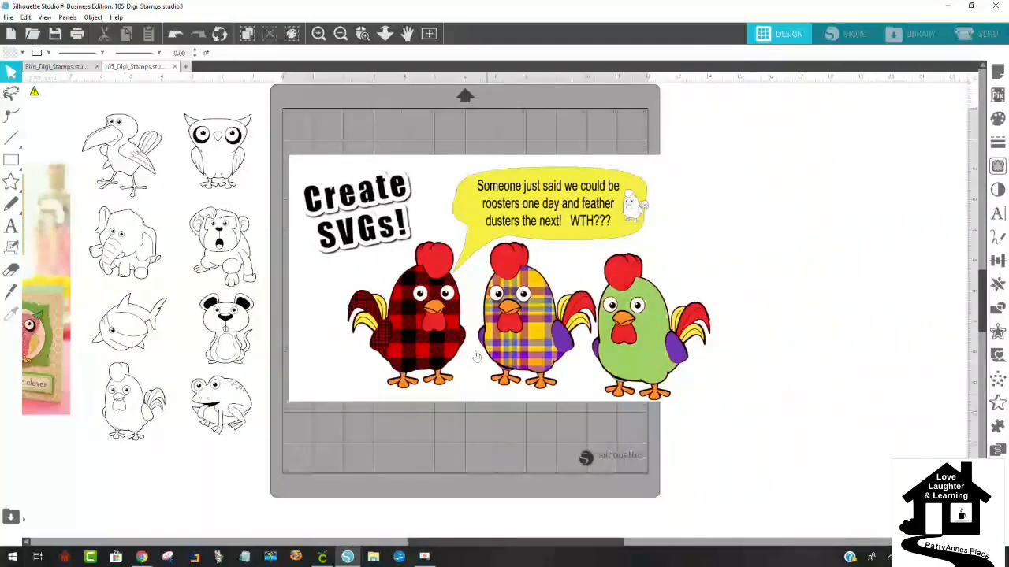
{"action": "left_click_drag", "start_coordinate": [556, 244], "coordinate": [557, 217]}
{"action": "key", "text": "Escape"}
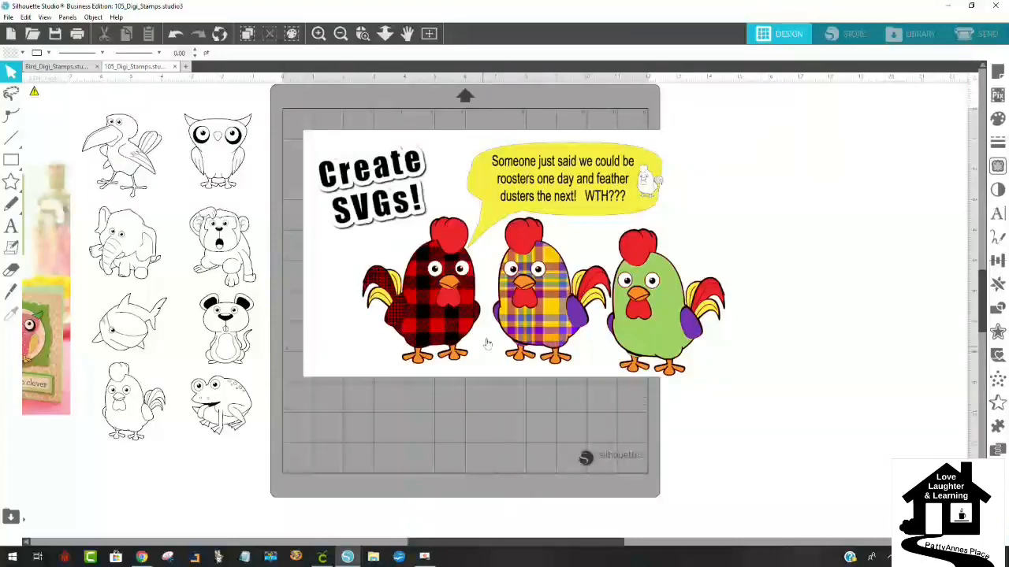
{"action": "mouse_move", "coordinate": [525, 322]}
{"action": "left_mouse_down"}
{"action": "mouse_move", "coordinate": [532, 333]}
{"action": "mouse_move", "coordinate": [521, 301]}
{"action": "mouse_move", "coordinate": [518, 309]}
{"action": "mouse_move", "coordinate": [542, 313]}
{"action": "left_mouse_up"}
{"action": "key", "text": "Escape"}
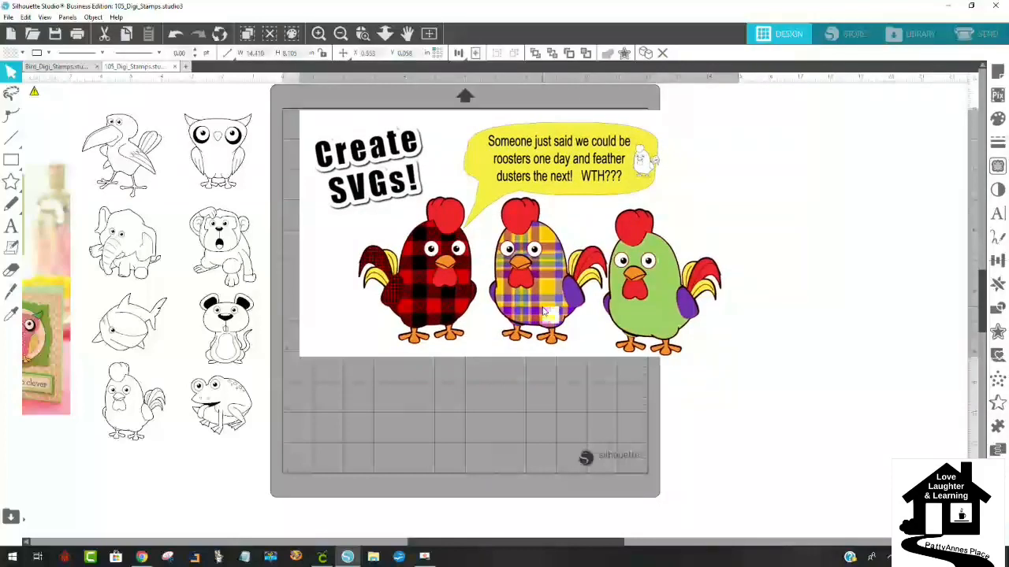
{"action": "key", "text": "Escape"}
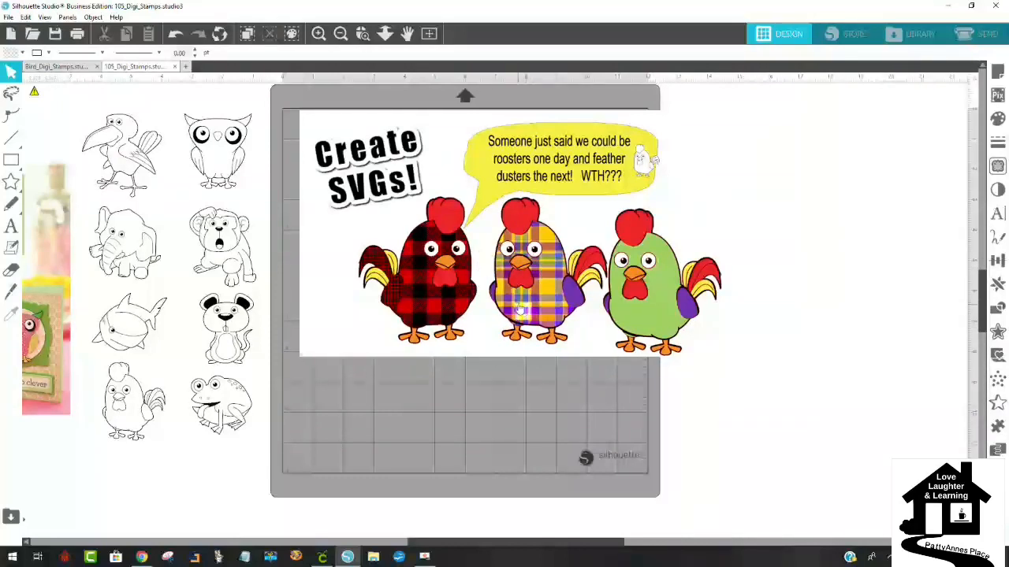
{"action": "left_click_drag", "start_coordinate": [443, 287], "coordinate": [465, 285]}
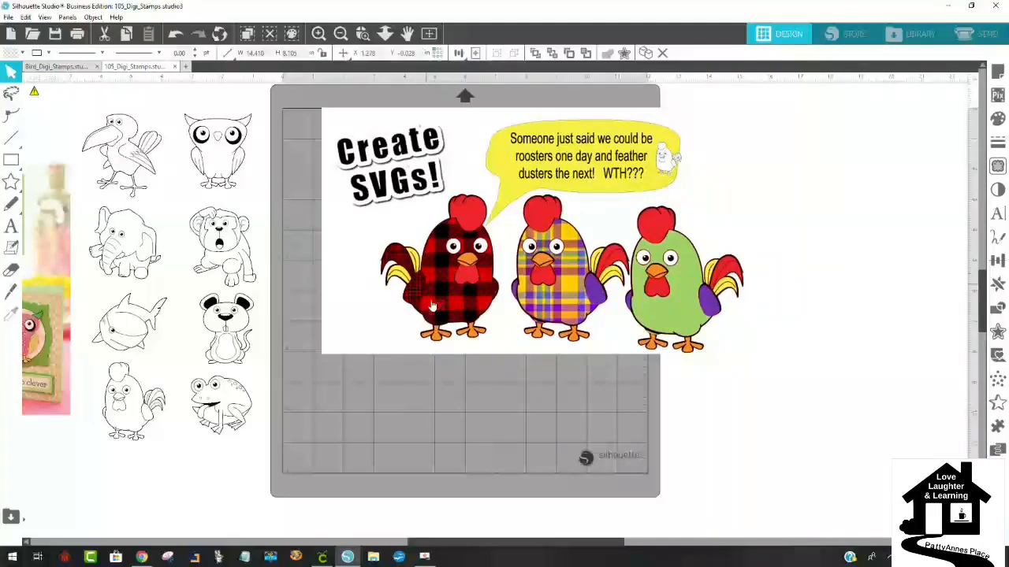
{"action": "key", "text": "Escape"}
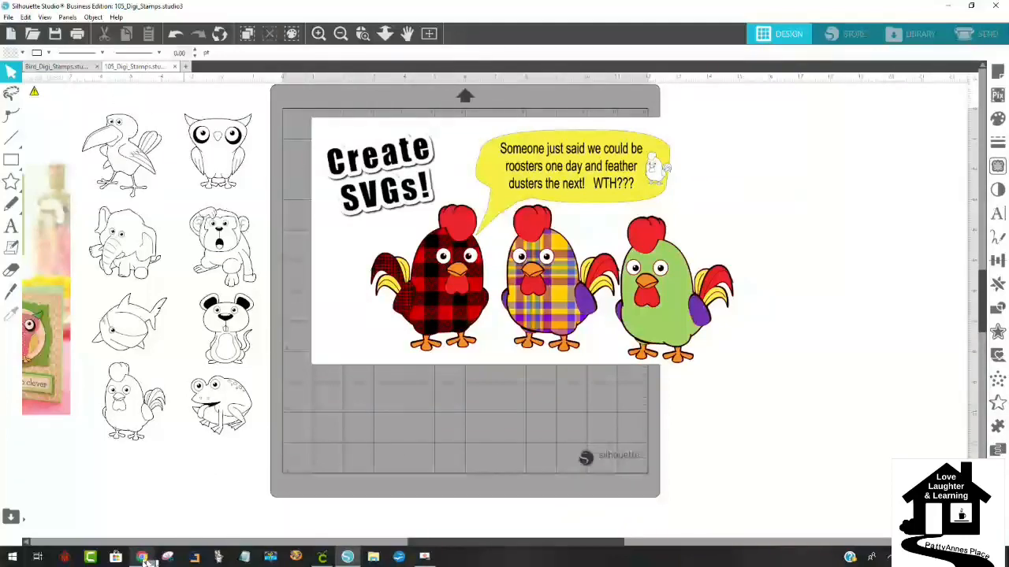
Switch to Chrome and review the FREE Tattered Lace Digi Stamps download page on the PaperCrafter site.
{"action": "left_click", "coordinate": [142, 557]}
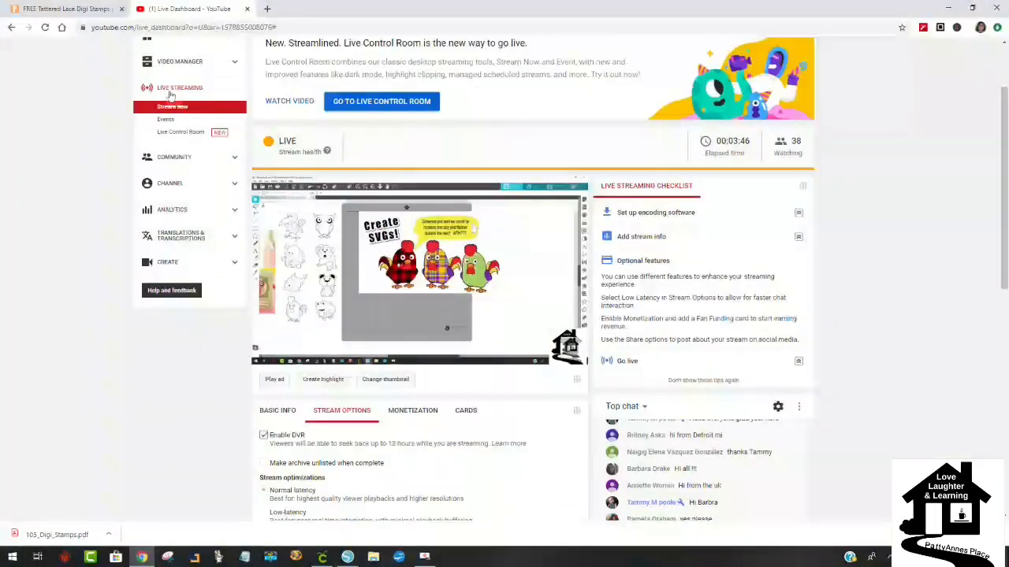
{"action": "left_click", "coordinate": [72, 9]}
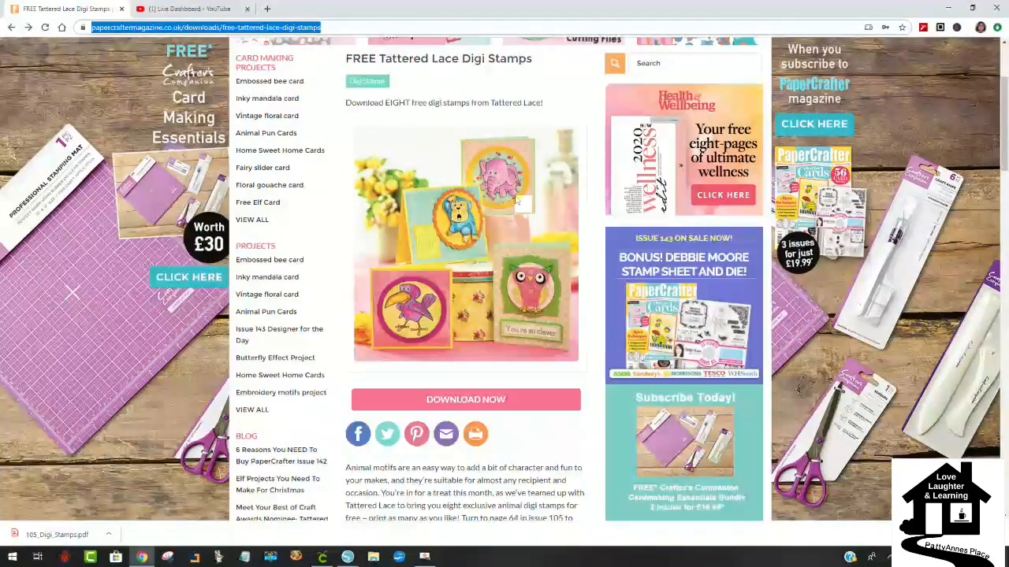
{"action": "scroll", "coordinate": [520, 203], "scroll_direction": "up", "scroll_amount": 2}
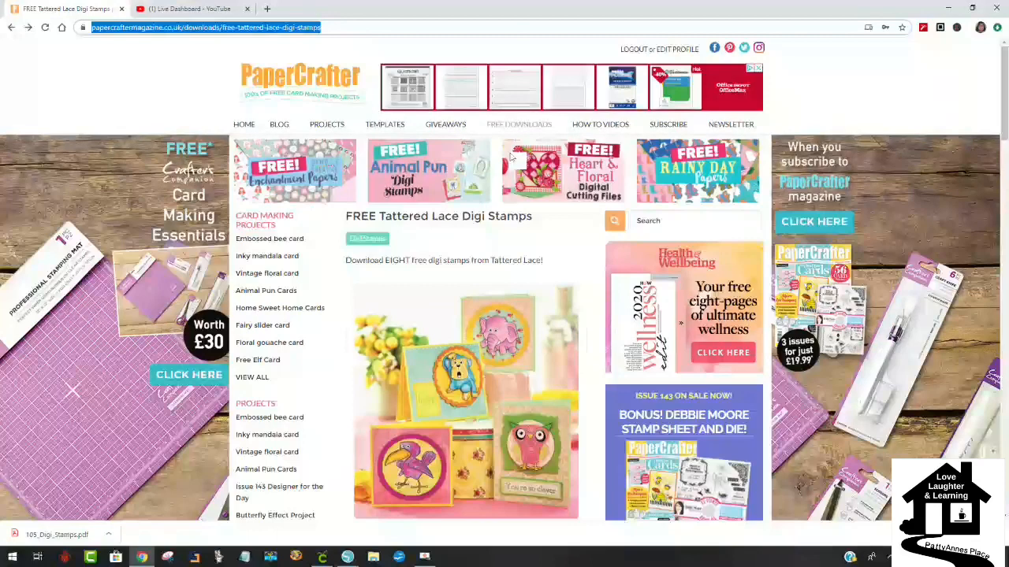
{"action": "scroll", "coordinate": [504, 205], "scroll_direction": "down", "scroll_amount": 2}
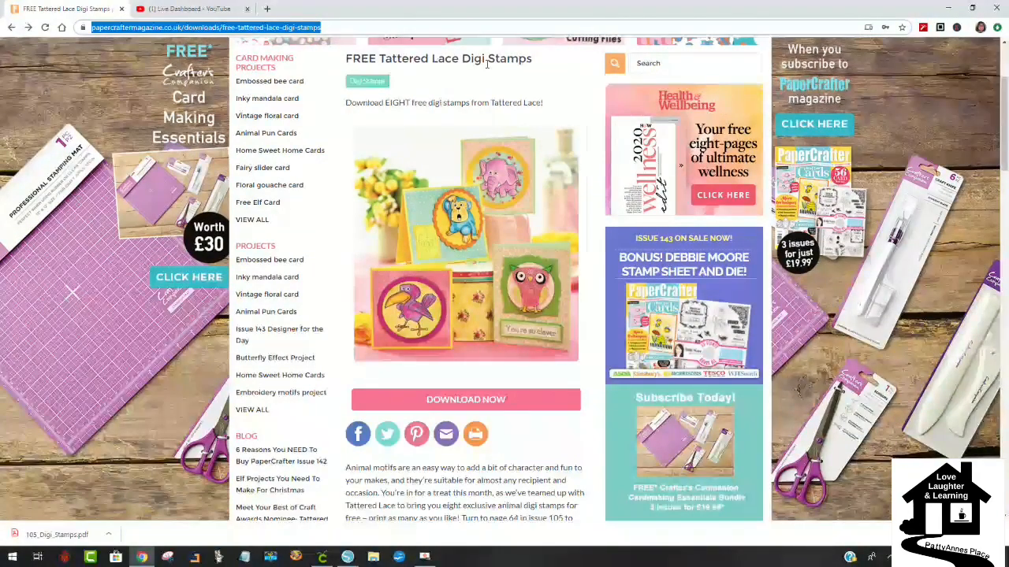
{"action": "scroll", "coordinate": [544, 100], "scroll_direction": "down", "scroll_amount": 3}
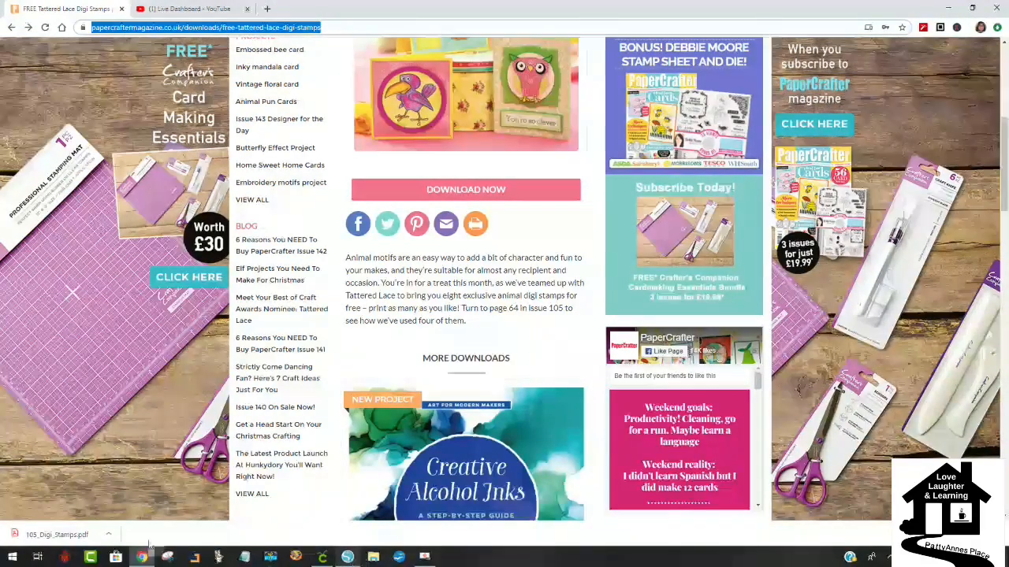
Return to Silhouette Studio, clear the Create SVGs picture to one side and place the eight animal stamps on the mat.
{"action": "left_click", "coordinate": [351, 560]}
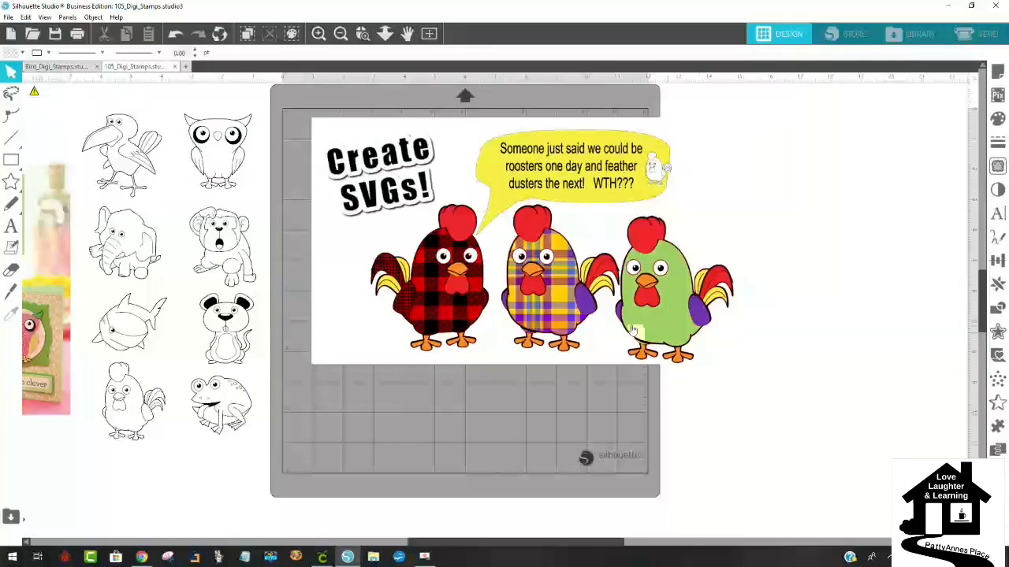
{"action": "left_click_drag", "start_coordinate": [430, 302], "coordinate": [609, 296]}
{"action": "left_click_drag", "start_coordinate": [248, 268], "coordinate": [466, 264]}
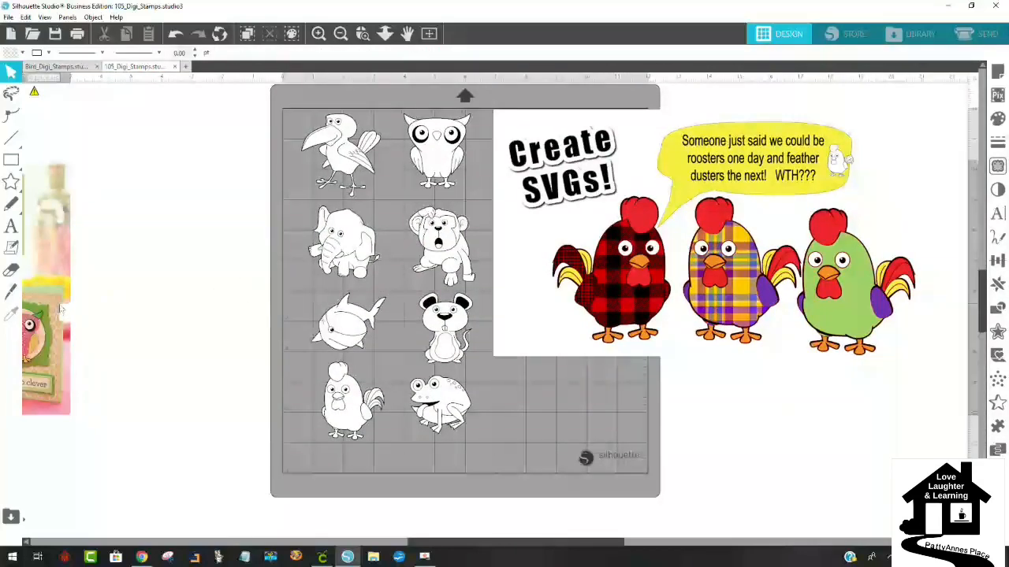
Bring the sample cards photo fully into view and enlarge it to about 13.96 by 14.62 in.
{"action": "left_click_drag", "start_coordinate": [265, 276], "coordinate": [296, 278]}
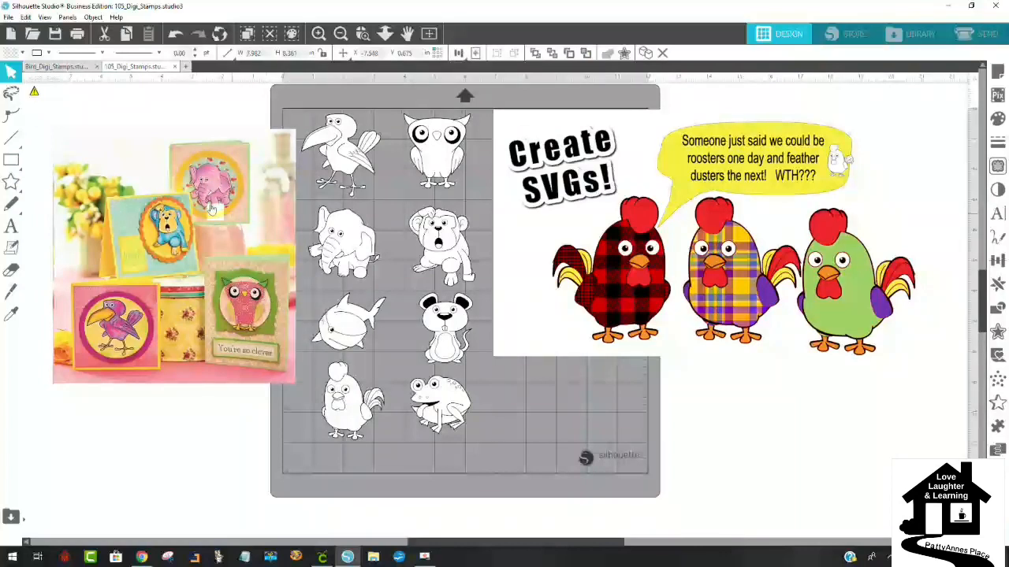
{"action": "left_click", "coordinate": [135, 293]}
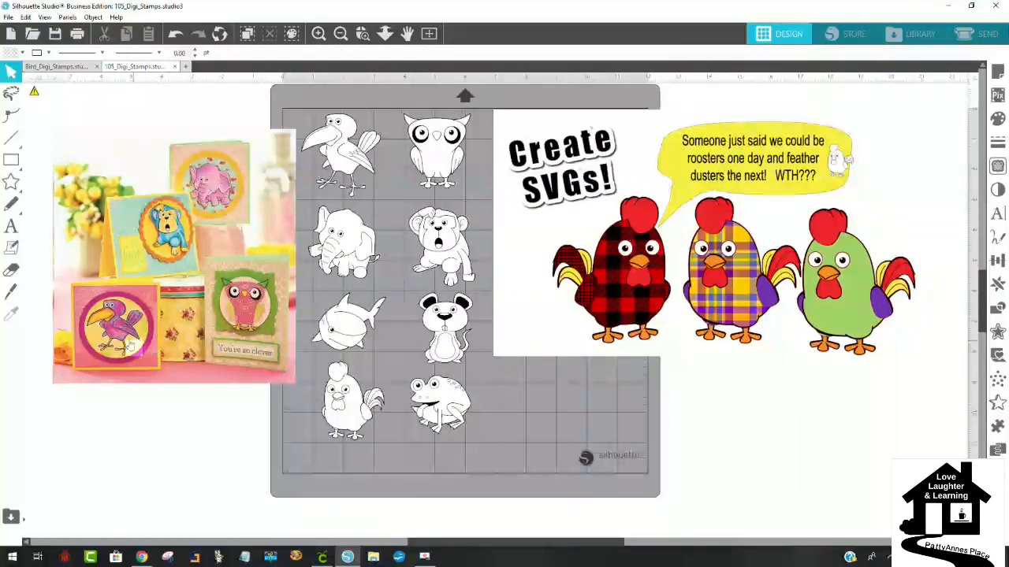
{"action": "left_click", "coordinate": [279, 376]}
{"action": "left_click_drag", "start_coordinate": [297, 390], "coordinate": [595, 473]}
{"action": "left_click_drag", "start_coordinate": [257, 300], "coordinate": [243, 254]}
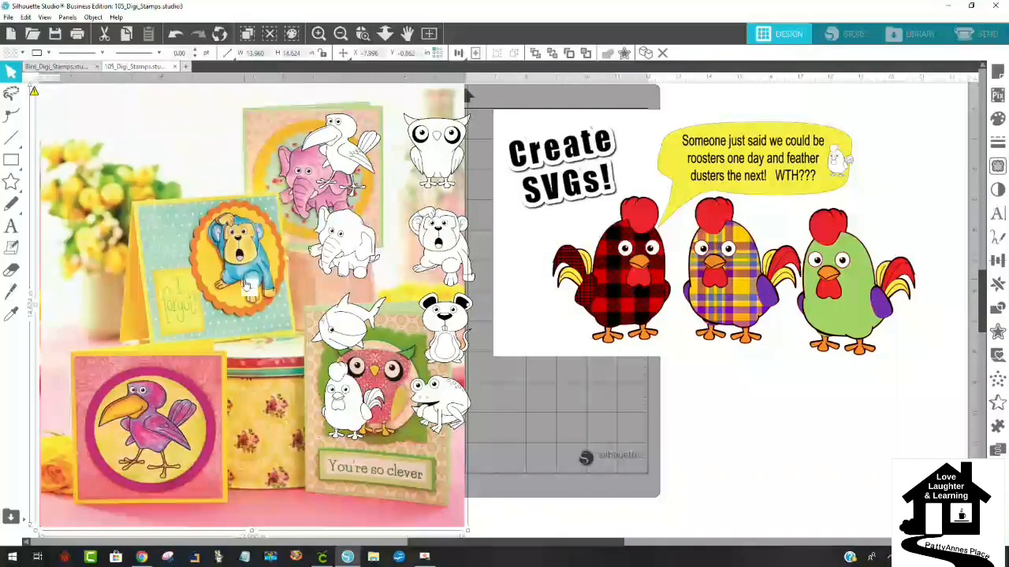
Delete the sample cards photo and the Create SVGs rooster picture.
{"action": "left_click_drag", "start_coordinate": [252, 286], "coordinate": [110, 307]}
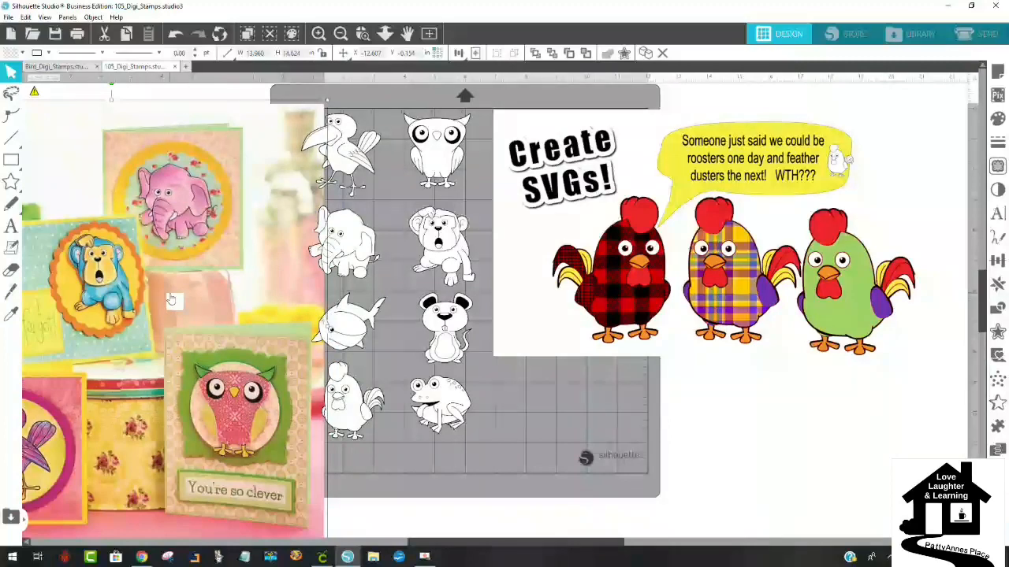
{"action": "key", "text": "Delete"}
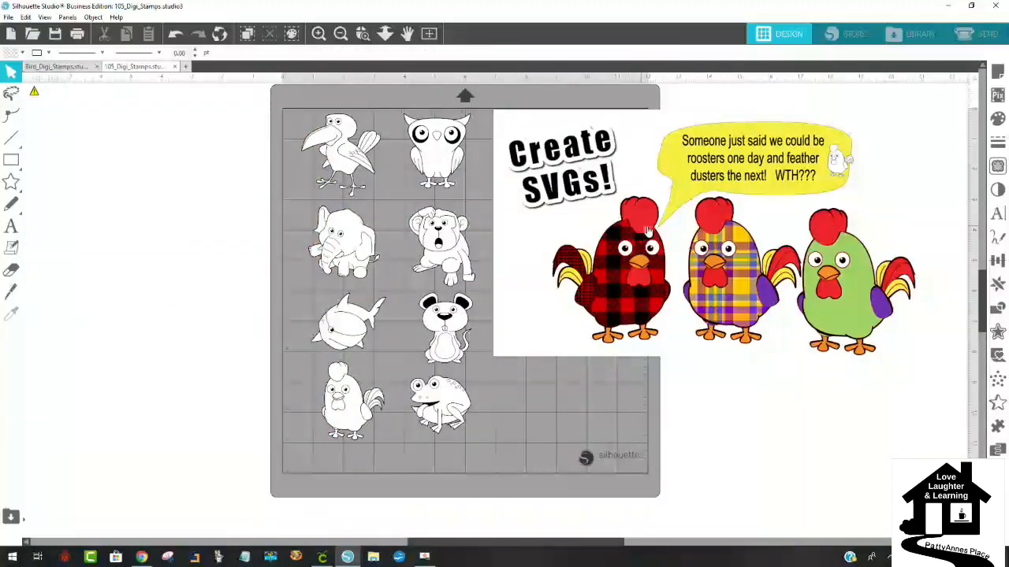
{"action": "left_click", "coordinate": [675, 223]}
{"action": "left_click_drag", "start_coordinate": [766, 219], "coordinate": [741, 231]}
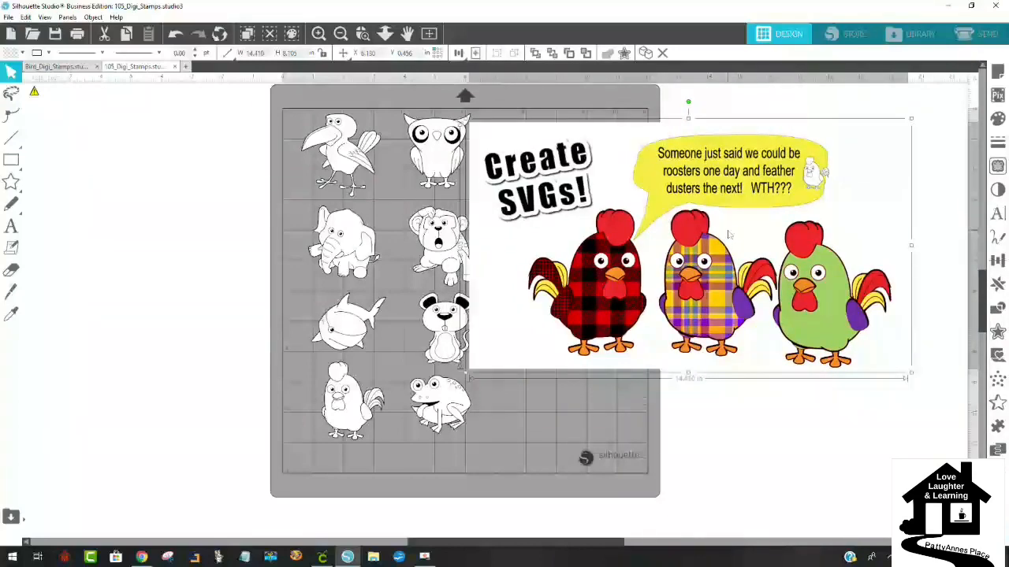
{"action": "key", "text": "Delete"}
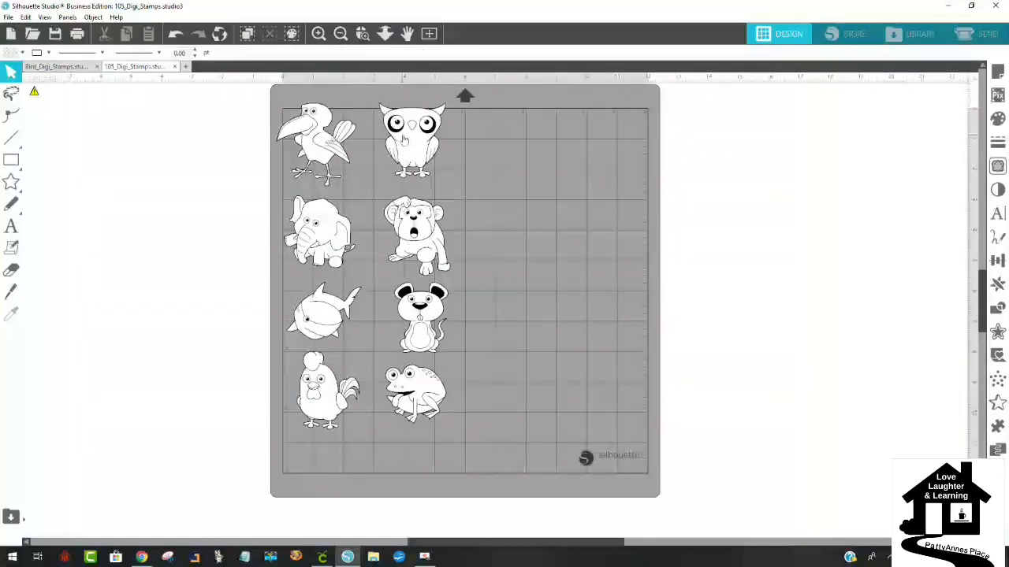
Shift the group of eight animal stamps fully onto the mat grid and ungroup it.
{"action": "left_click_drag", "start_coordinate": [423, 141], "coordinate": [436, 150]}
{"action": "key", "text": "Escape"}
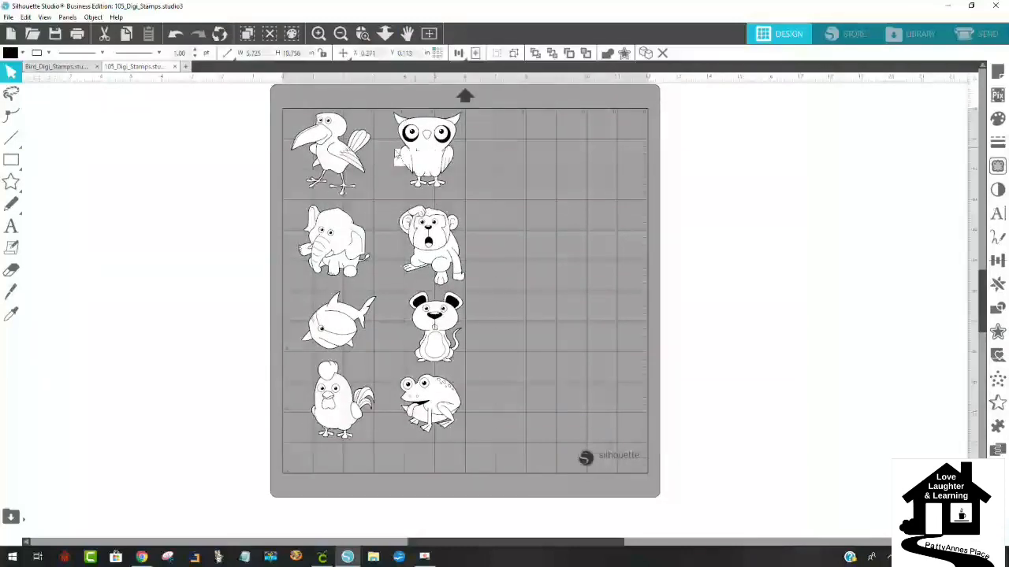
{"action": "right_click", "coordinate": [431, 161]}
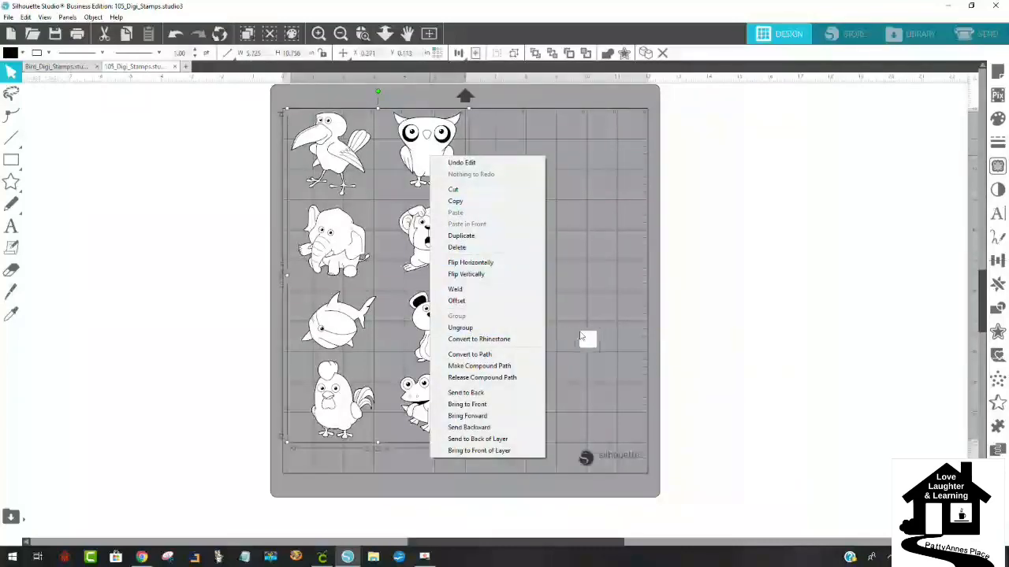
{"action": "left_click", "coordinate": [605, 335]}
{"action": "right_click", "coordinate": [462, 339]}
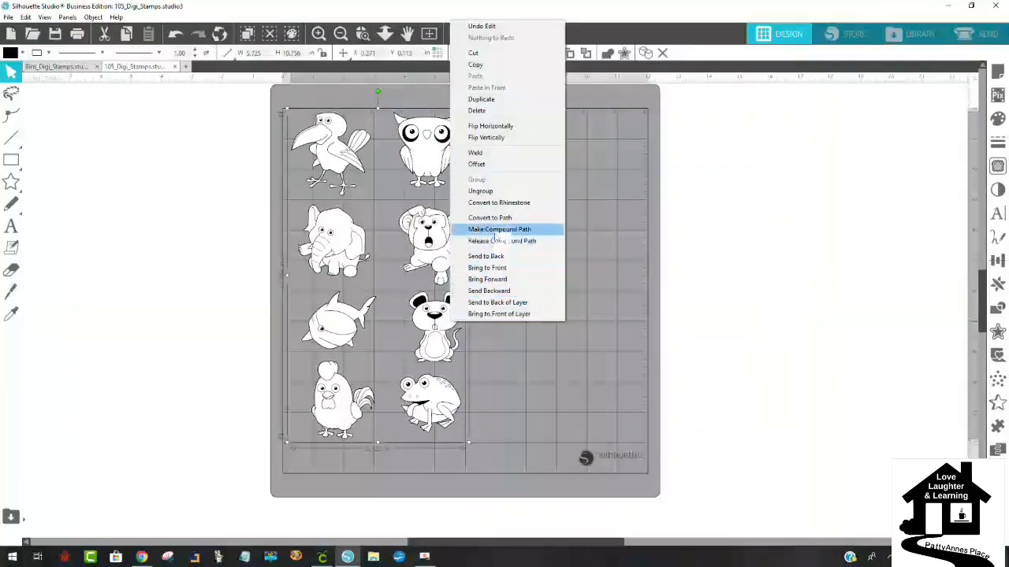
{"action": "left_click", "coordinate": [497, 193]}
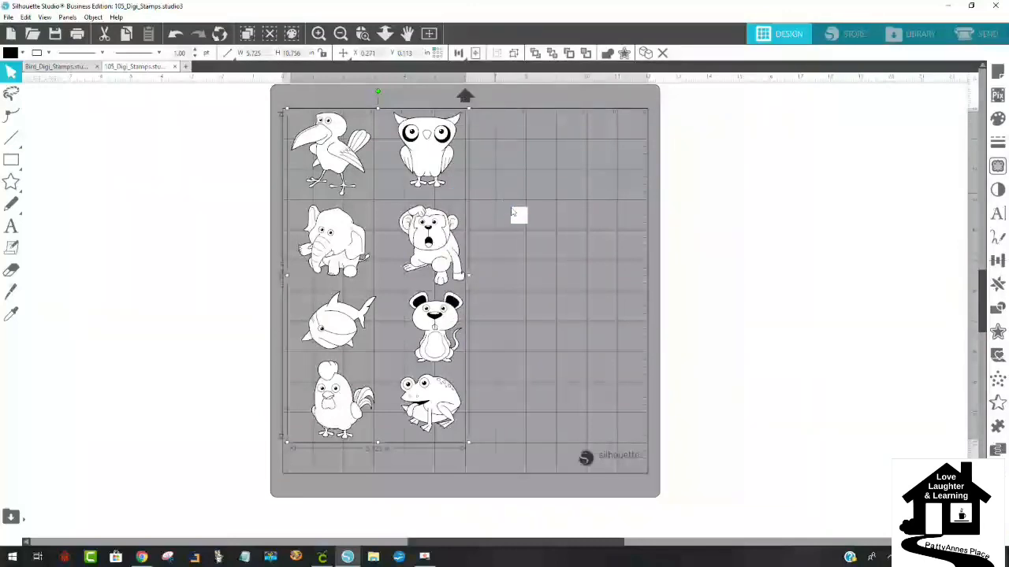
{"action": "left_click", "coordinate": [512, 210]}
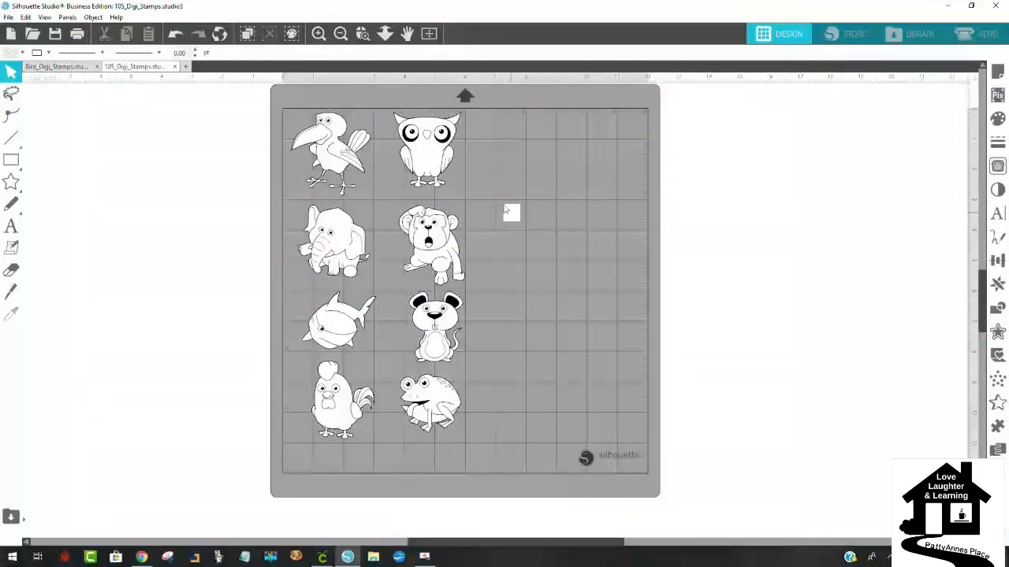
Separate the rooster stamp from the other animals by moving it to the empty side of the mat.
{"action": "left_click", "coordinate": [323, 143]}
{"action": "left_click_drag", "start_coordinate": [259, 117], "coordinate": [468, 477]}
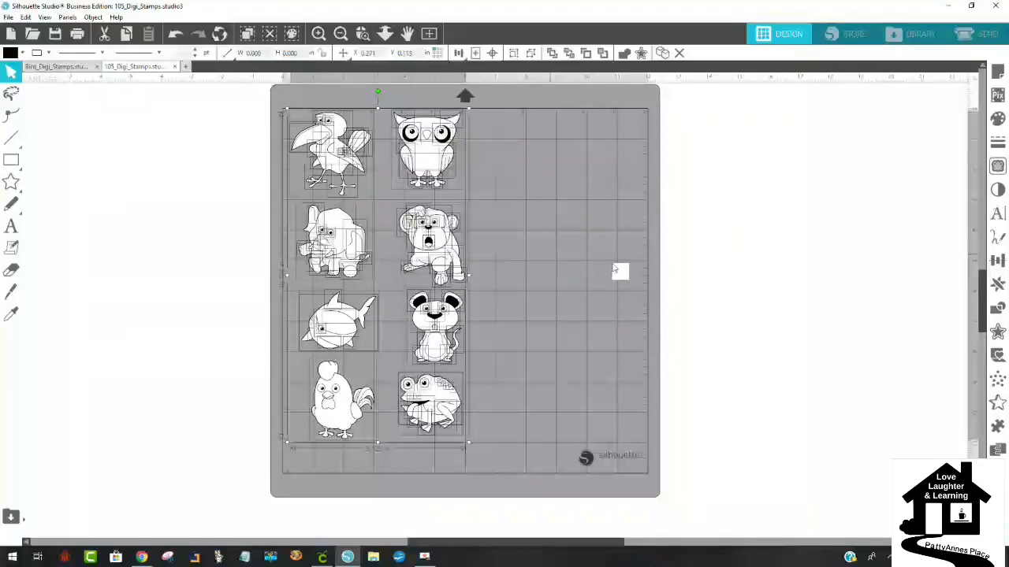
{"action": "left_click", "coordinate": [568, 303]}
{"action": "left_click", "coordinate": [331, 425]}
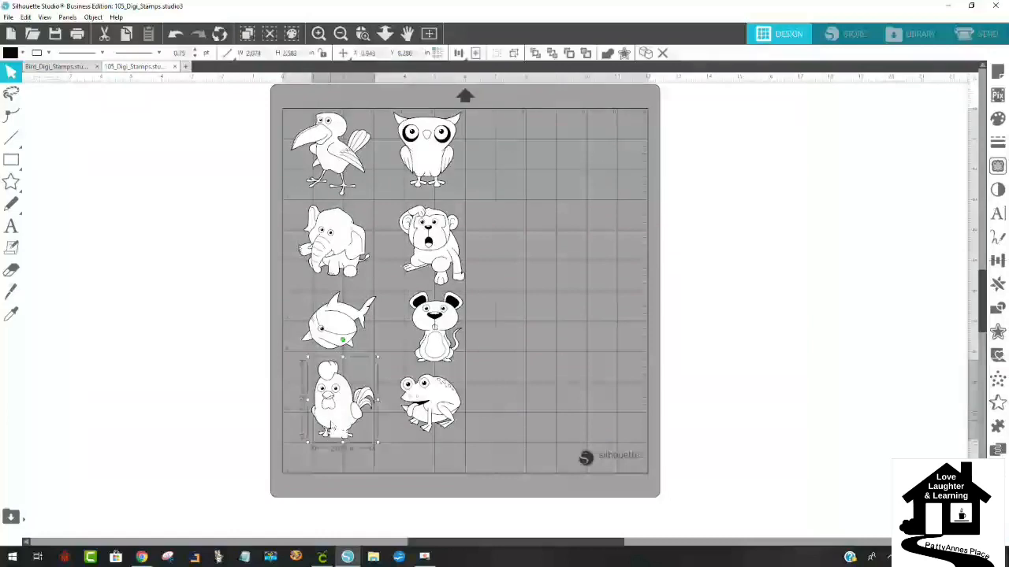
{"action": "left_click", "coordinate": [417, 401]}
{"action": "left_click_drag", "start_coordinate": [349, 419], "coordinate": [571, 223]}
Group the seven other animal stamps and delete them, keeping only the rooster.
{"action": "left_click", "coordinate": [474, 413]}
{"action": "left_click_drag", "start_coordinate": [474, 416], "coordinate": [298, 124]}
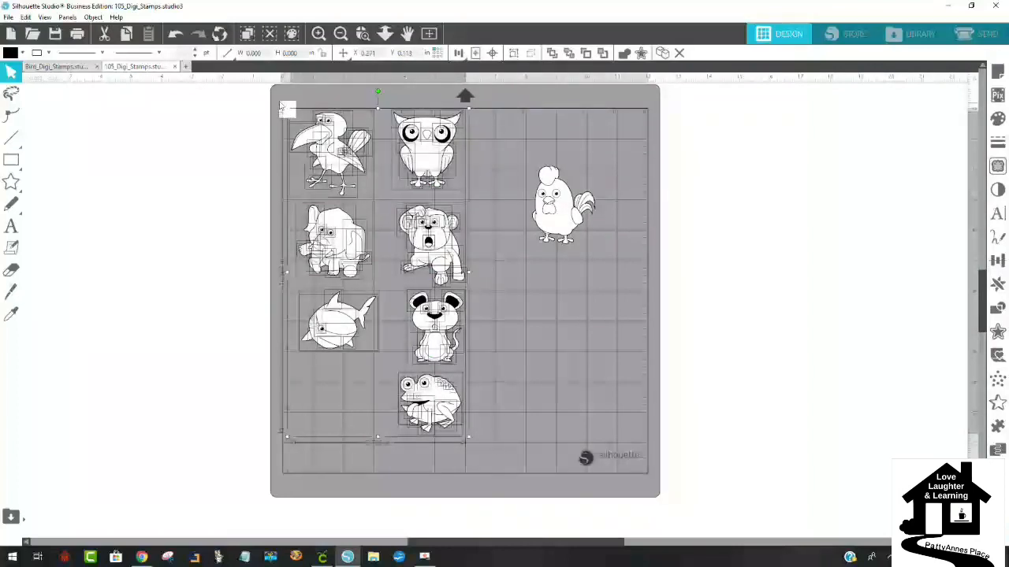
{"action": "right_click", "coordinate": [342, 153]}
{"action": "left_click", "coordinate": [386, 324]}
{"action": "left_click_drag", "start_coordinate": [440, 243], "coordinate": [213, 248]}
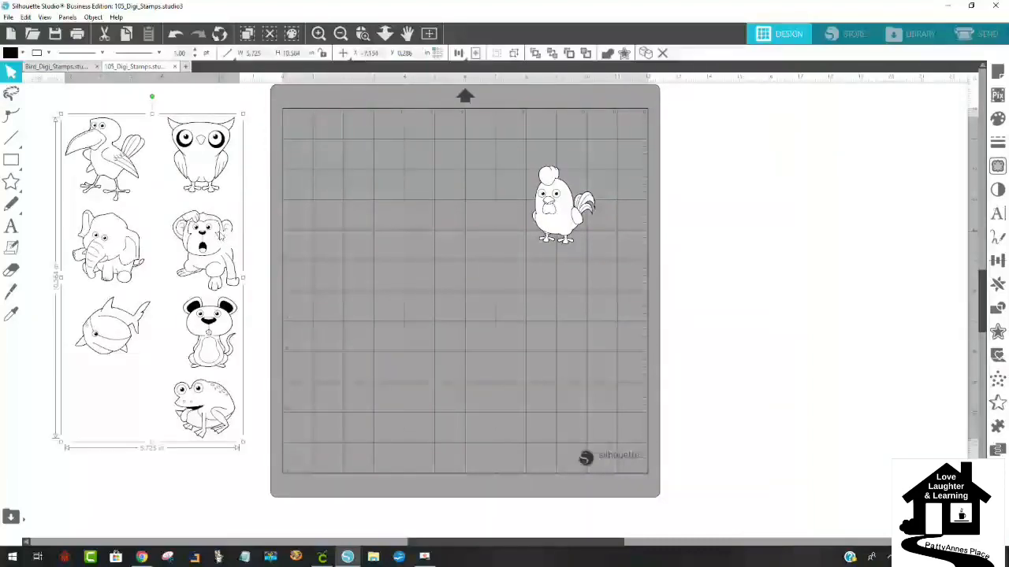
{"action": "key", "text": "Delete"}
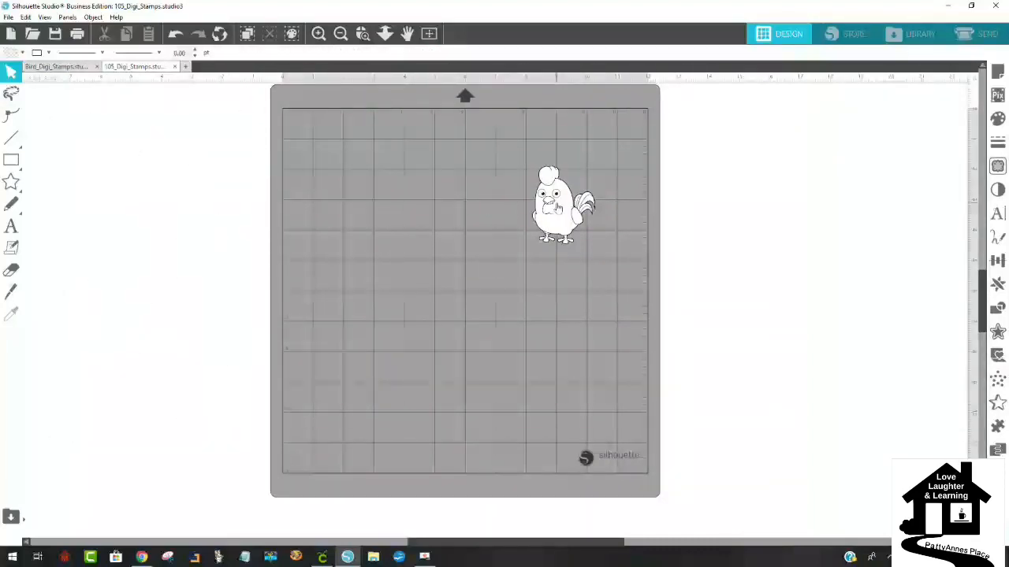
Move the rooster stamp toward the mat's upper-left area and enlarge it to about 7.13 by 8.87 in.
{"action": "left_click", "coordinate": [558, 206]}
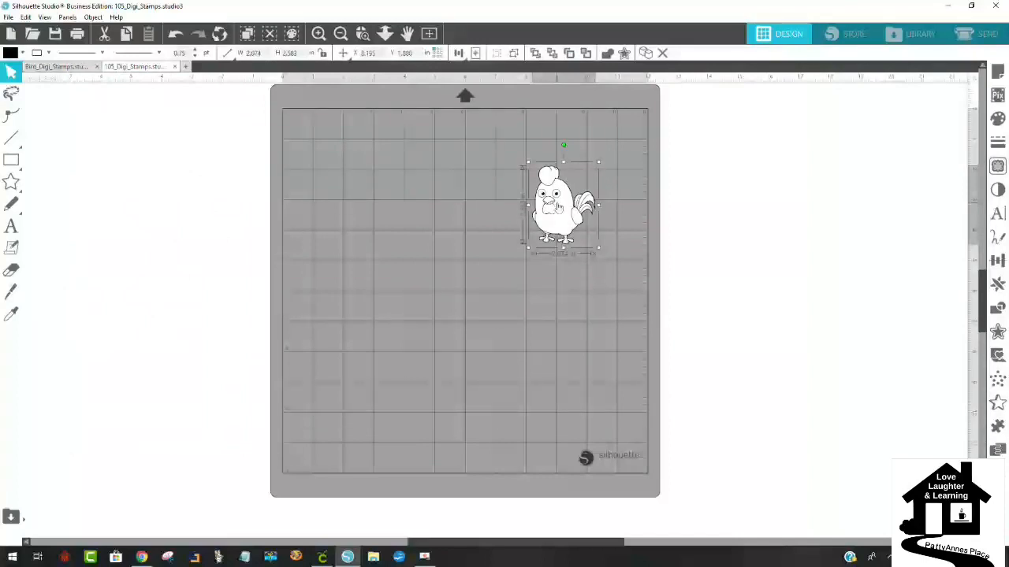
{"action": "left_click_drag", "start_coordinate": [558, 207], "coordinate": [368, 169]}
{"action": "left_click_drag", "start_coordinate": [410, 209], "coordinate": [578, 403]}
{"action": "left_click", "coordinate": [608, 361]}
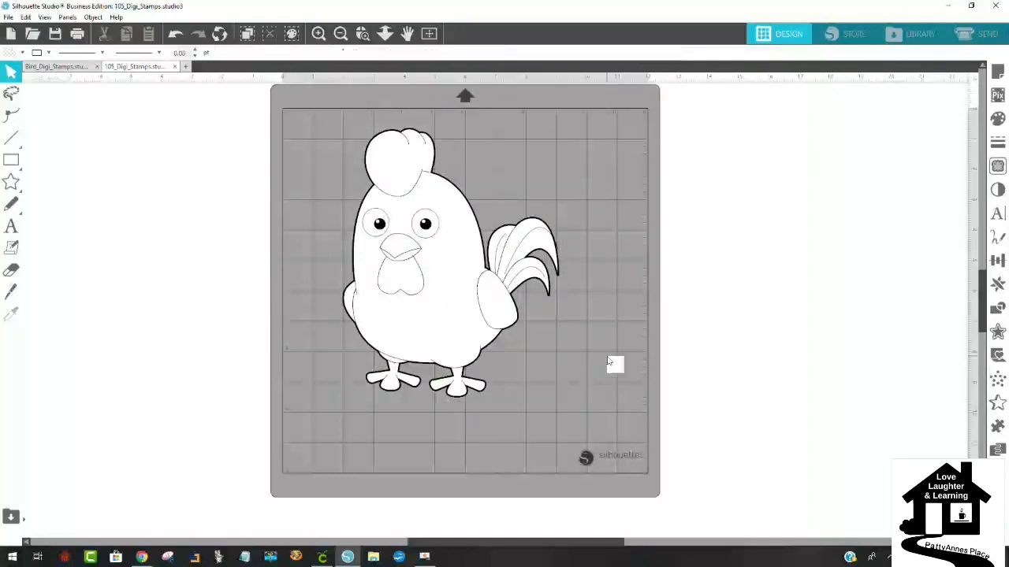
{"action": "left_click", "coordinate": [487, 310]}
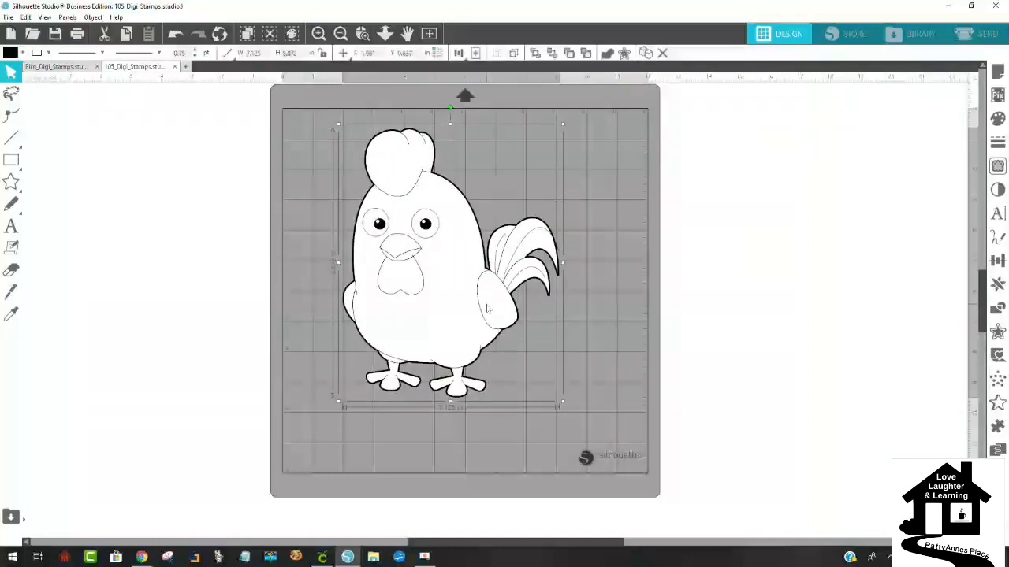
Ungroup the rooster and move its wing shape and black outer silhouette off the mat to the empty workspace.
{"action": "right_click", "coordinate": [487, 309]}
{"action": "left_click", "coordinate": [516, 418]}
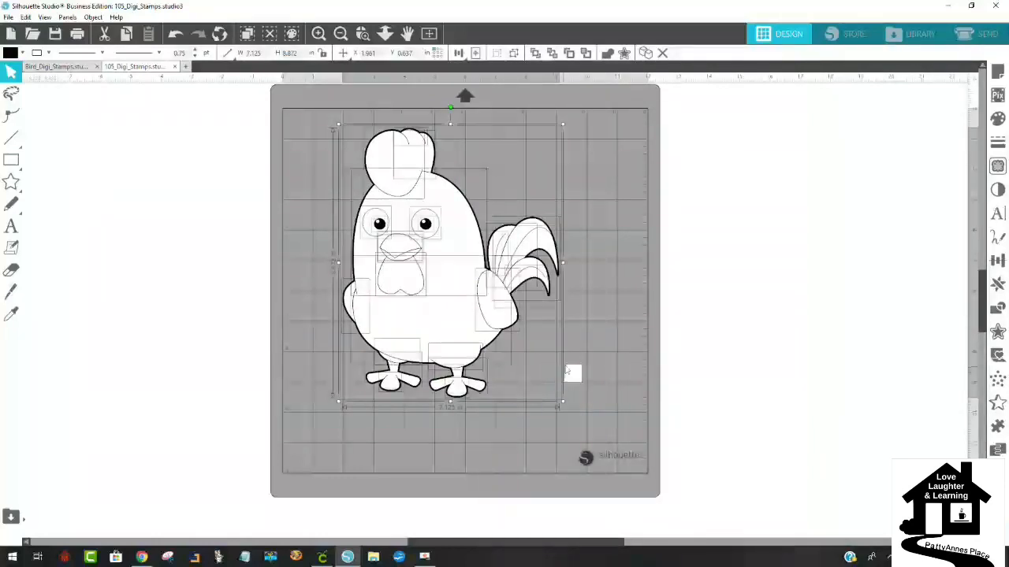
{"action": "left_click", "coordinate": [591, 263]}
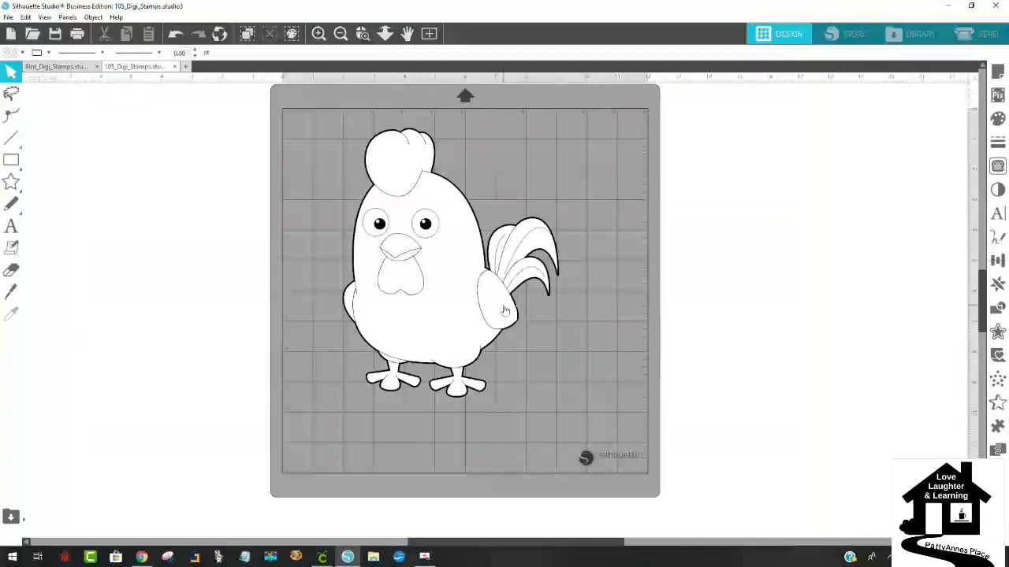
{"action": "left_click_drag", "start_coordinate": [488, 315], "coordinate": [465, 313]}
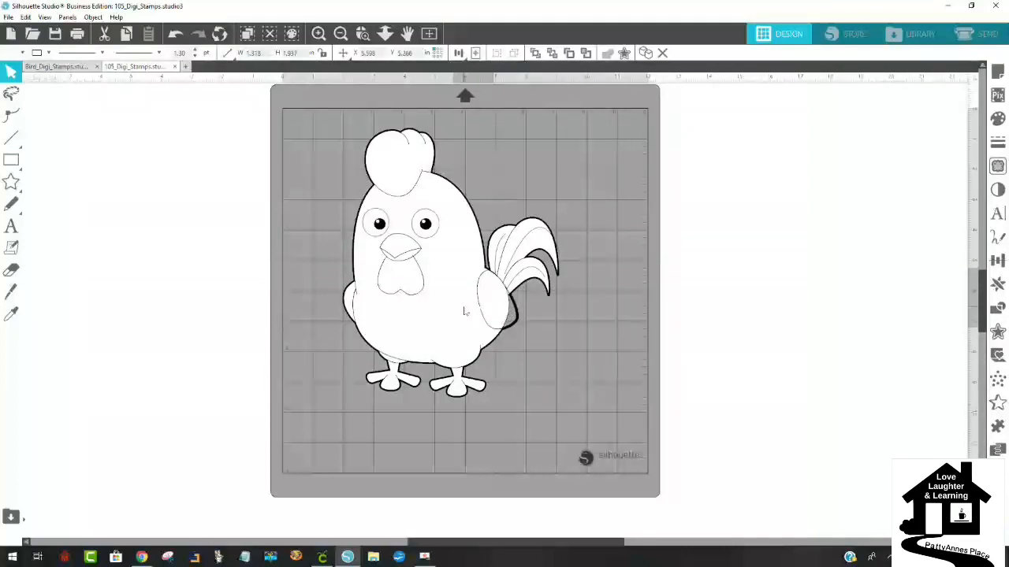
{"action": "left_click", "coordinate": [498, 341]}
{"action": "left_click_drag", "start_coordinate": [490, 331], "coordinate": [728, 279]}
{"action": "left_click", "coordinate": [516, 327]}
{"action": "left_click_drag", "start_coordinate": [517, 327], "coordinate": [846, 317]}
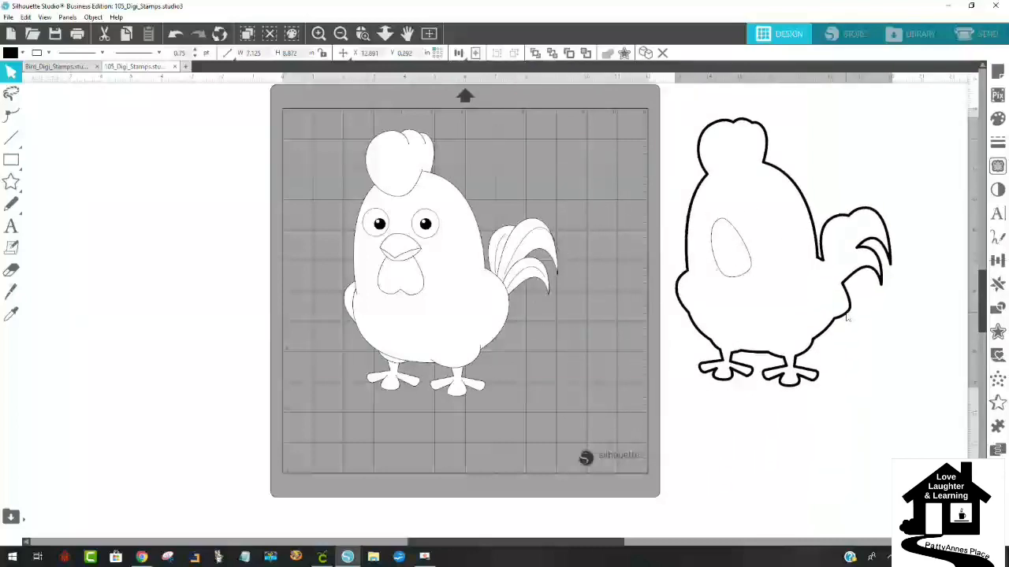
Pull individual lower tail feather shapes away from the rooster's body onto the empty part of the mat.
{"action": "left_click_drag", "start_coordinate": [527, 288], "coordinate": [582, 329]}
{"action": "left_click", "coordinate": [529, 275]}
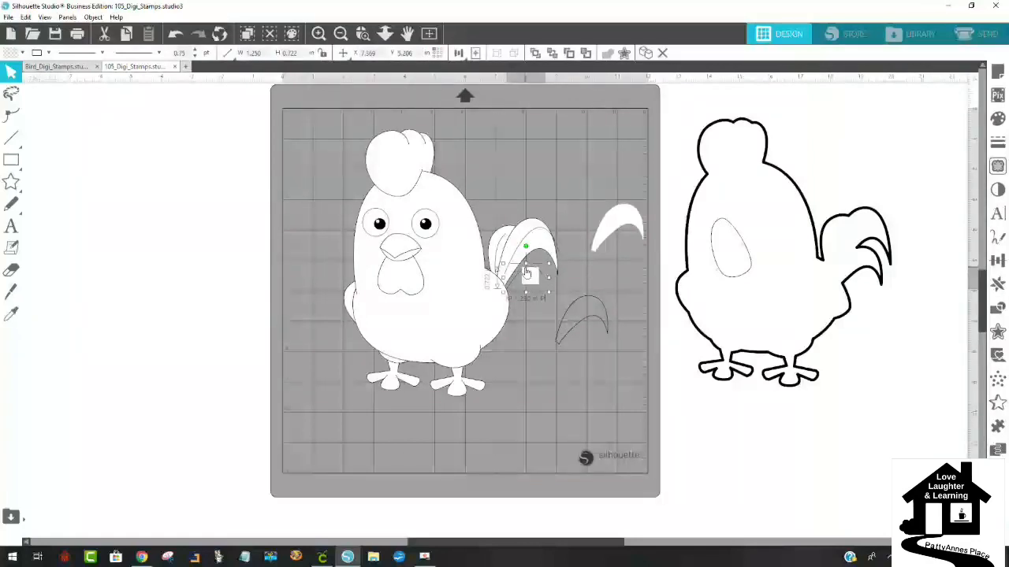
{"action": "left_click_drag", "start_coordinate": [527, 274], "coordinate": [570, 306]}
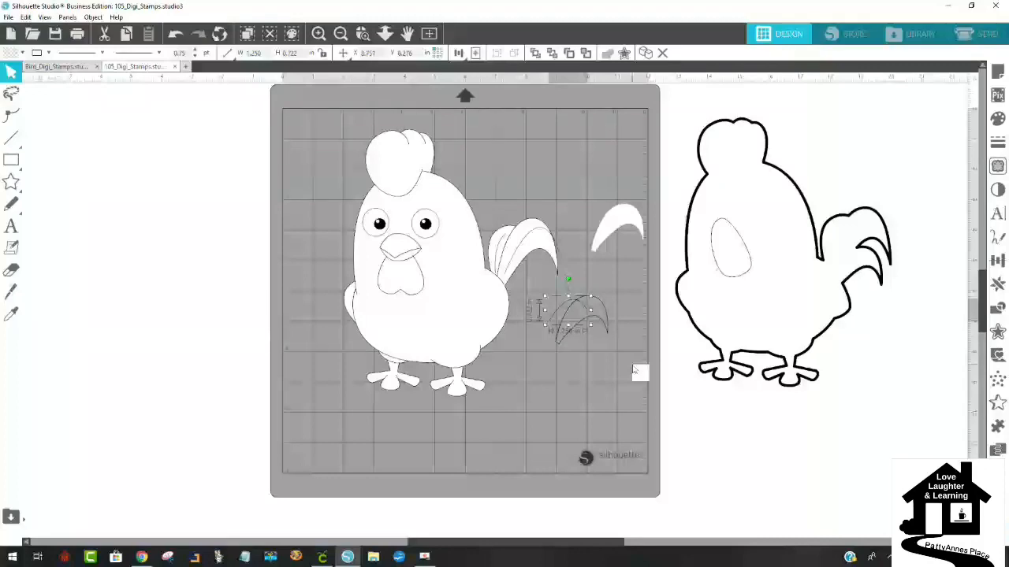
Undo all moves of the wing, silhouette and tail feather pieces, and deselect the rooster's parts.
{"action": "key", "text": "i"}
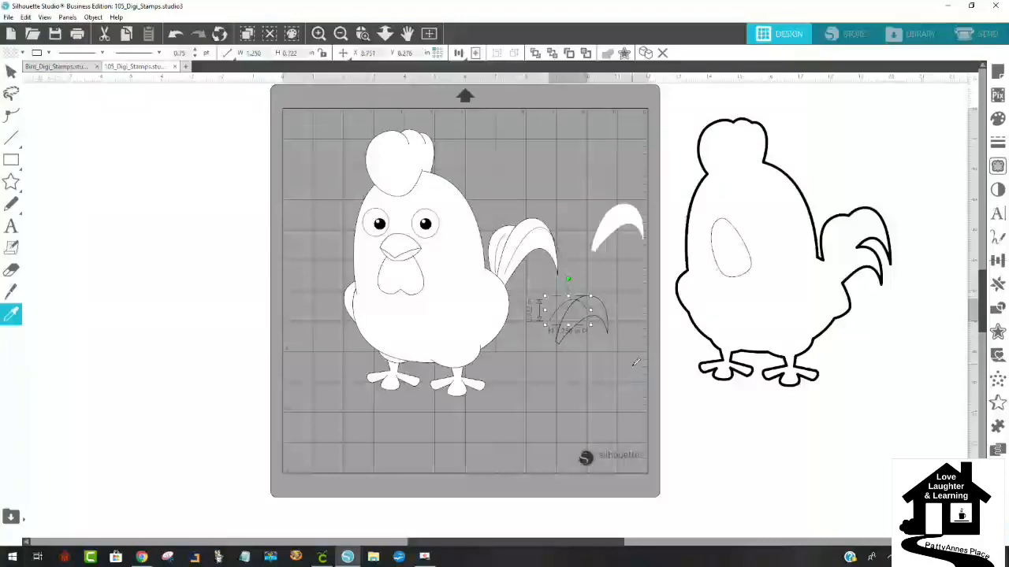
{"action": "key", "text": "ctrl+z"}
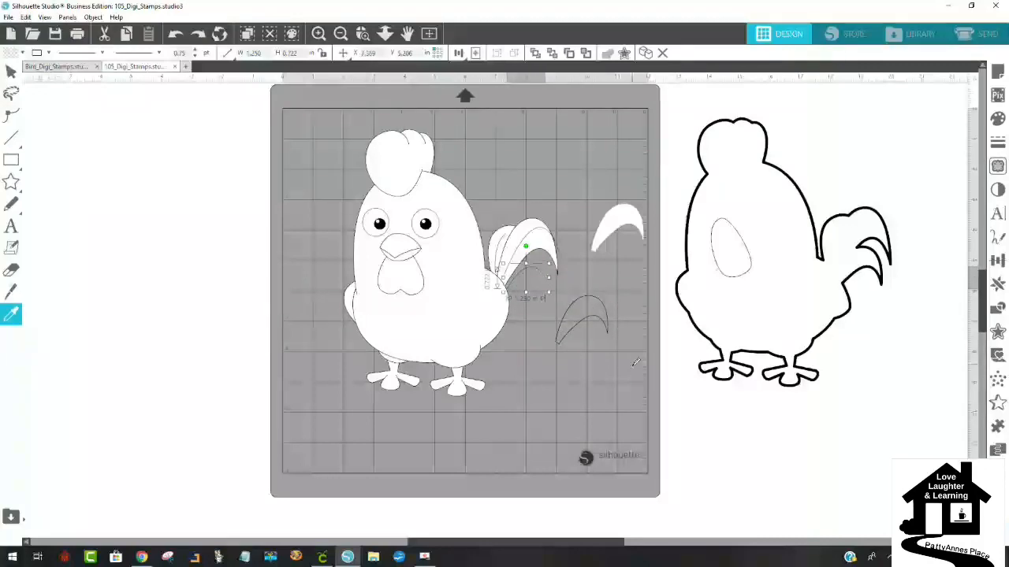
{"action": "key", "text": "Escape"}
{"action": "key", "text": "ctrl+z"}
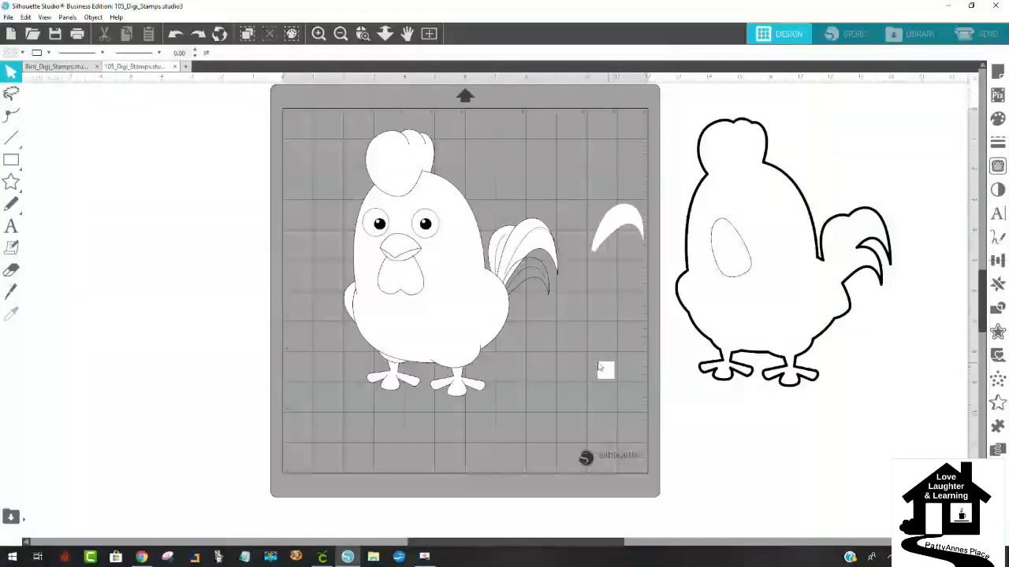
{"action": "left_click", "coordinate": [174, 38]}
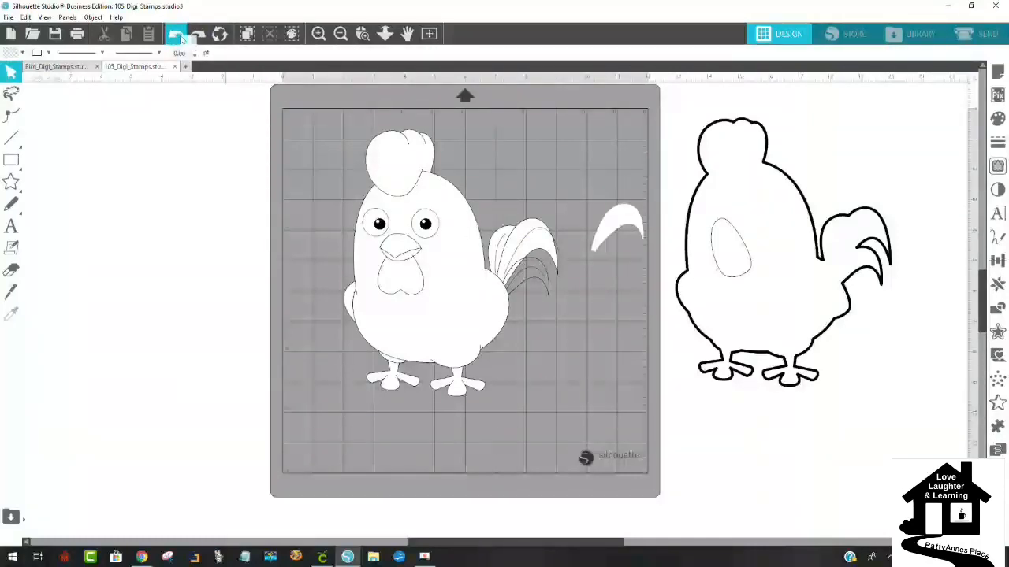
{"action": "left_click", "coordinate": [177, 35]}
{"action": "left_click", "coordinate": [176, 35]}
{"action": "left_click", "coordinate": [176, 35]}
{"action": "left_click", "coordinate": [177, 35]}
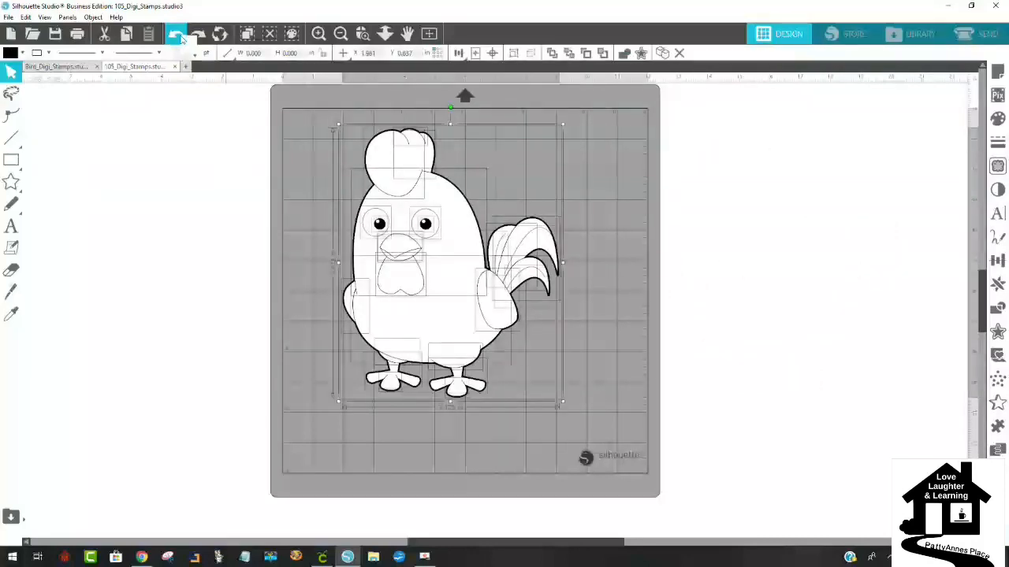
{"action": "left_click", "coordinate": [595, 313]}
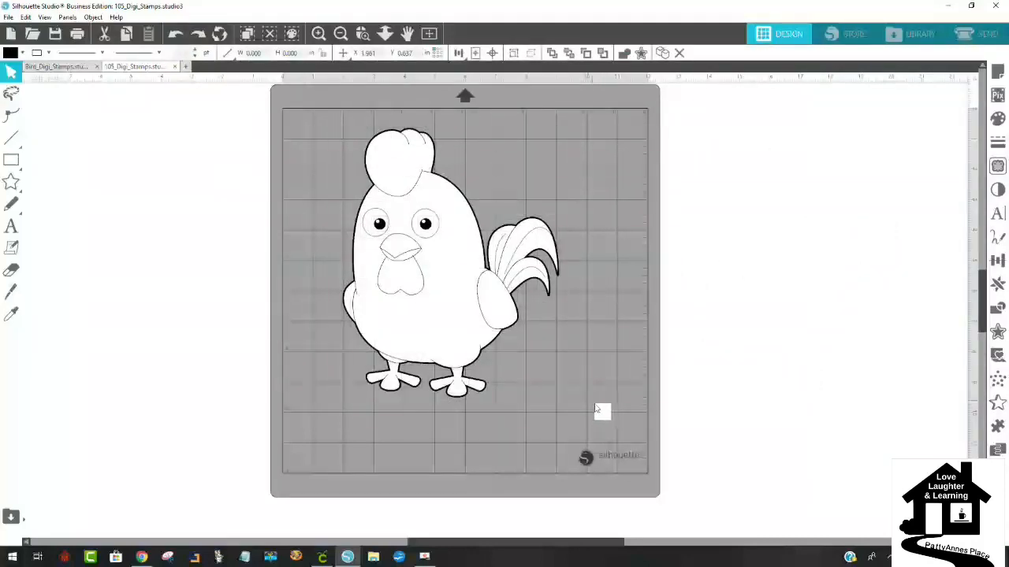
Select all of the rooster's parts and group them back into one object.
{"action": "left_click_drag", "start_coordinate": [599, 413], "coordinate": [306, 104]}
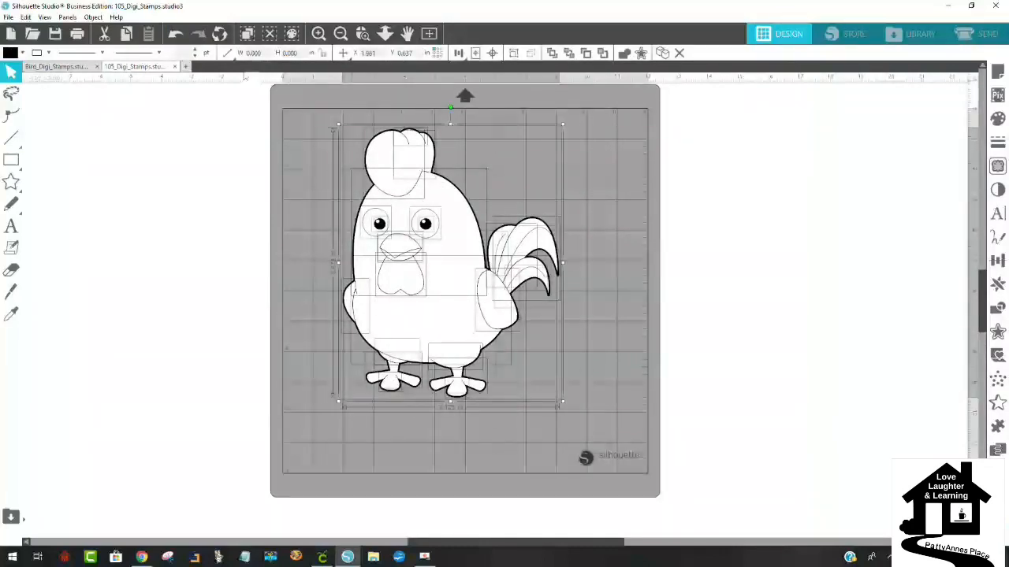
{"action": "right_click", "coordinate": [483, 351]}
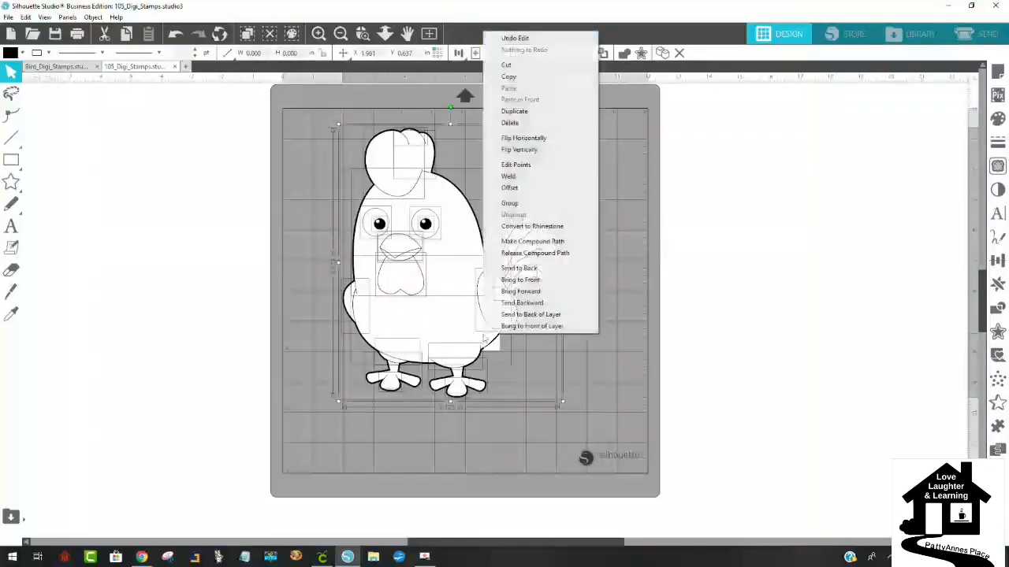
{"action": "left_click", "coordinate": [517, 207]}
{"action": "left_click", "coordinate": [719, 404]}
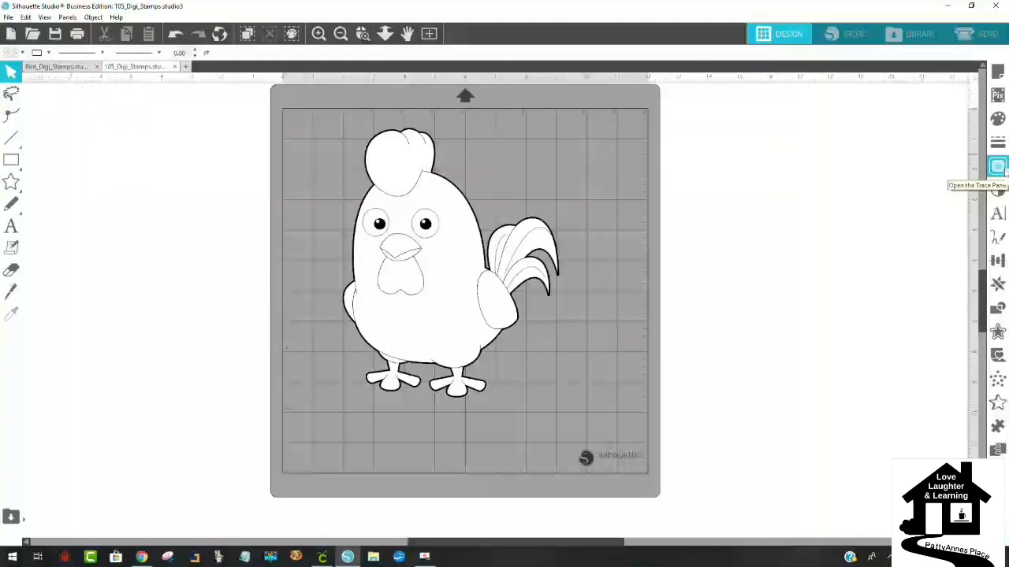
Bring up the Trace settings, viewing the Transform and Offset options along the way.
{"action": "left_click", "coordinate": [998, 166]}
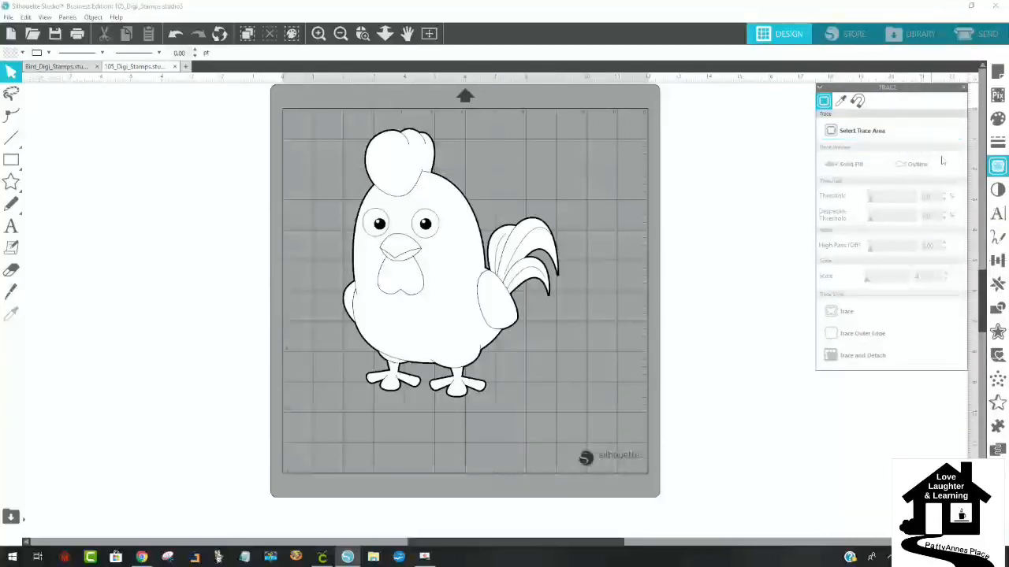
{"action": "left_click", "coordinate": [998, 261]}
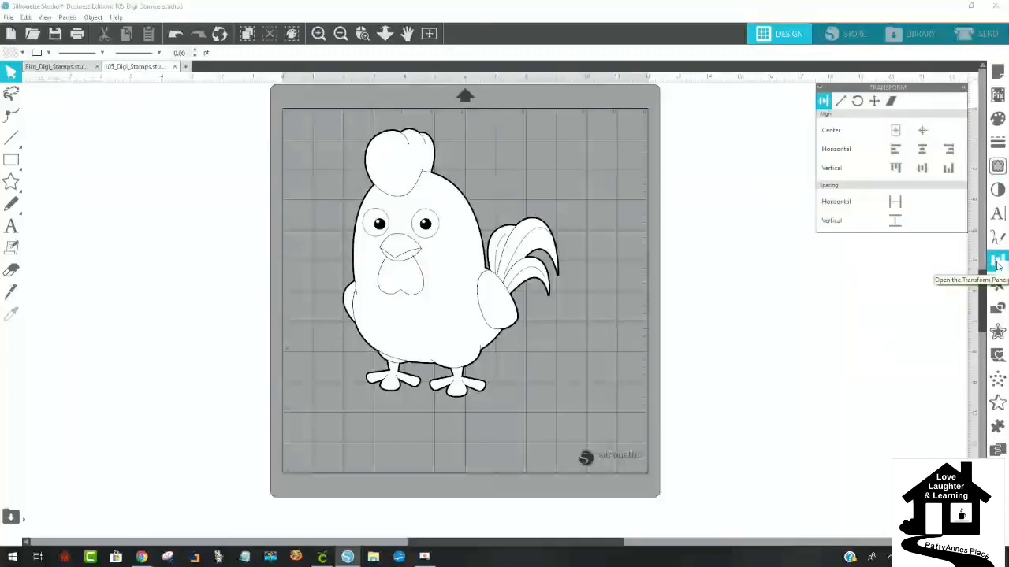
{"action": "left_click", "coordinate": [998, 168]}
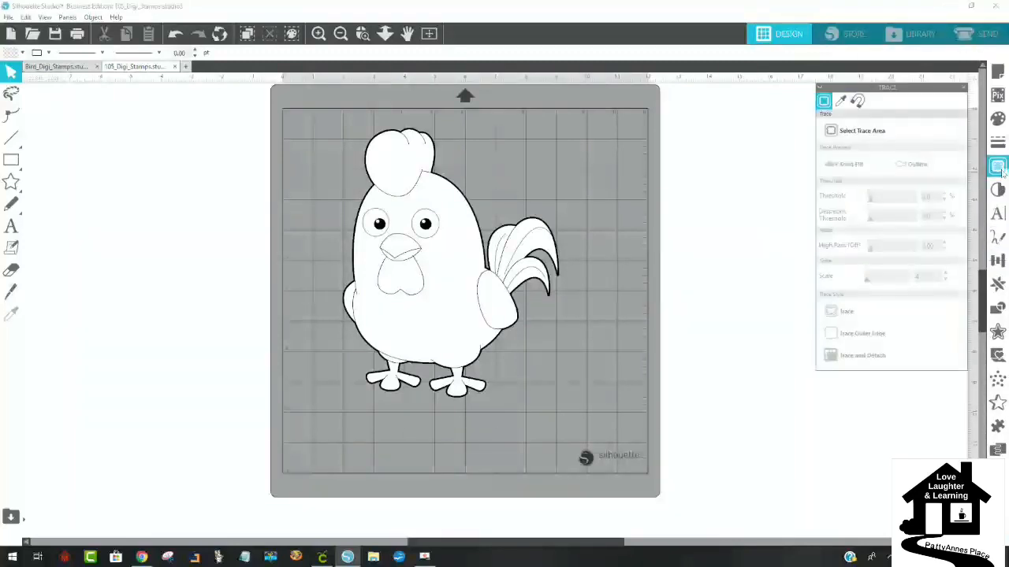
{"action": "left_click", "coordinate": [997, 332]}
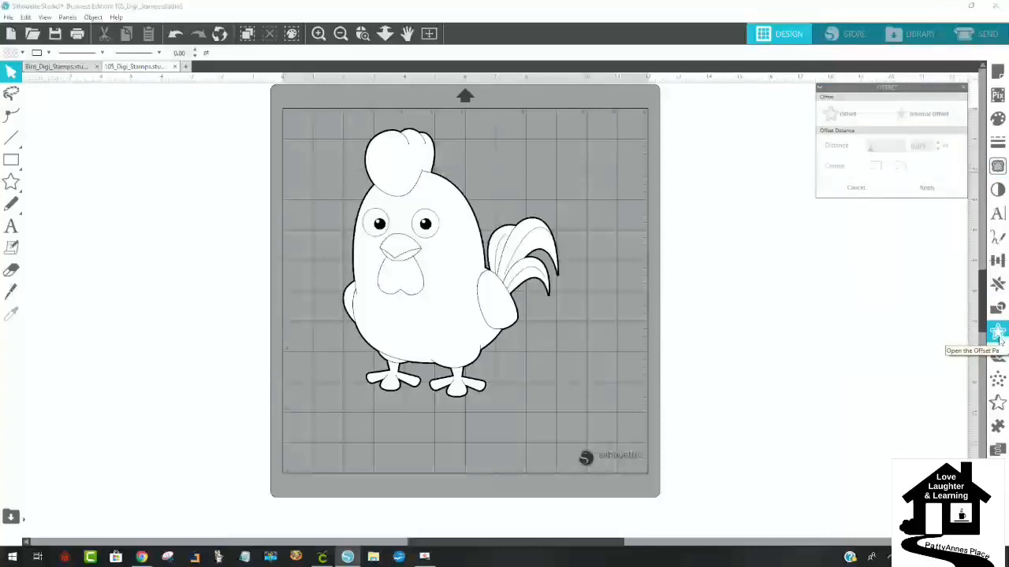
{"action": "left_click", "coordinate": [997, 167]}
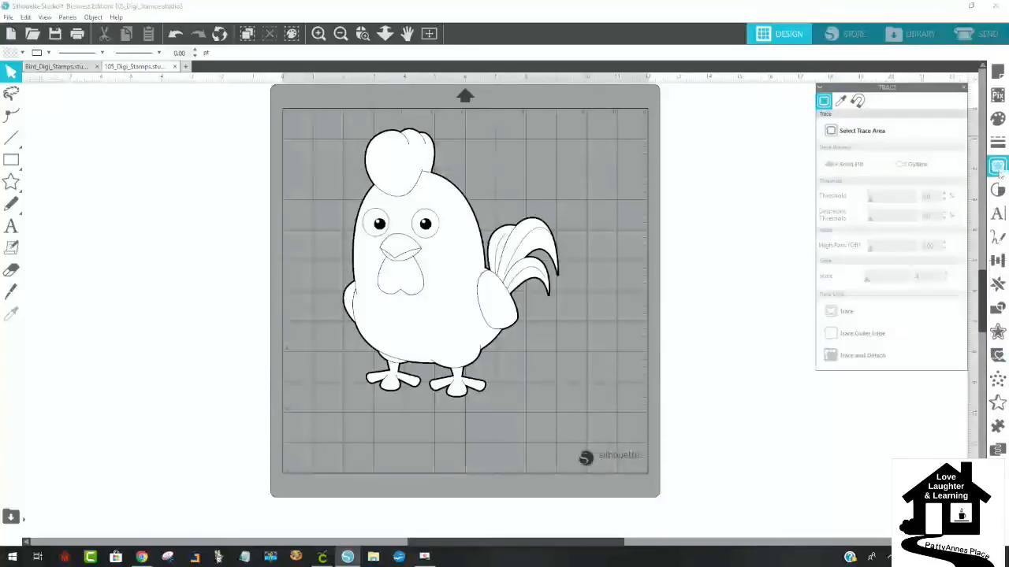
Float the Trace and Replicate settings on either side of the rooster, close Replicate and dock Trace again.
{"action": "mouse_move", "coordinate": [904, 90]}
{"action": "left_mouse_down"}
{"action": "mouse_move", "coordinate": [813, 97]}
{"action": "mouse_move", "coordinate": [695, 123]}
{"action": "mouse_move", "coordinate": [697, 131]}
{"action": "left_mouse_up"}
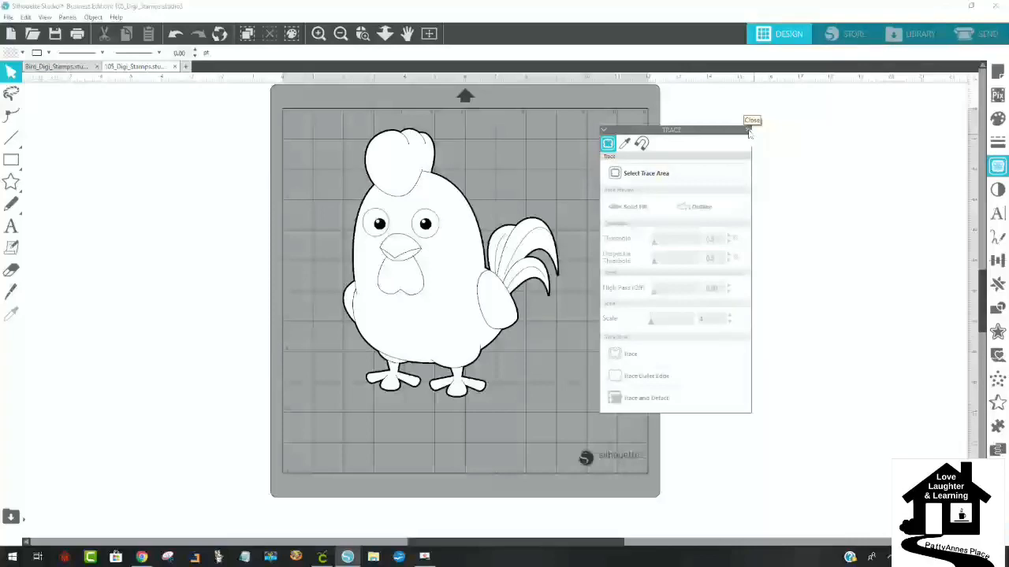
{"action": "left_click", "coordinate": [998, 285]}
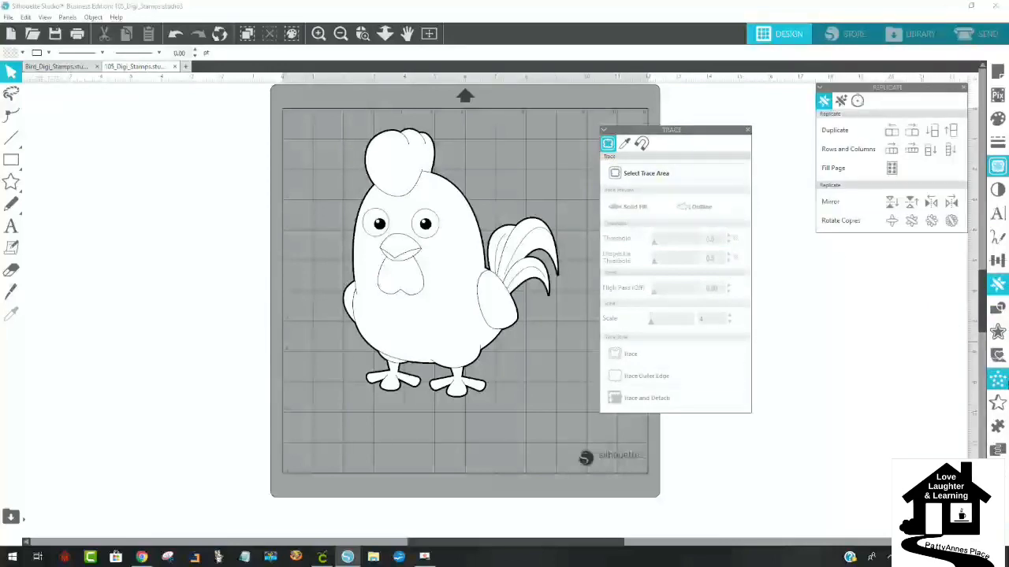
{"action": "left_click", "coordinate": [998, 308]}
{"action": "left_click", "coordinate": [998, 285]}
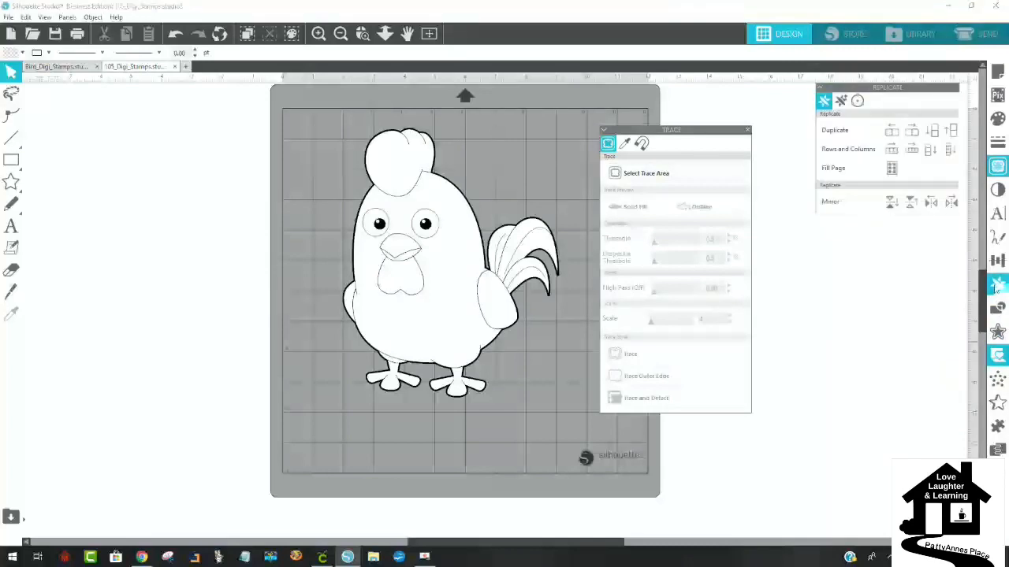
{"action": "left_click_drag", "start_coordinate": [883, 99], "coordinate": [216, 183]}
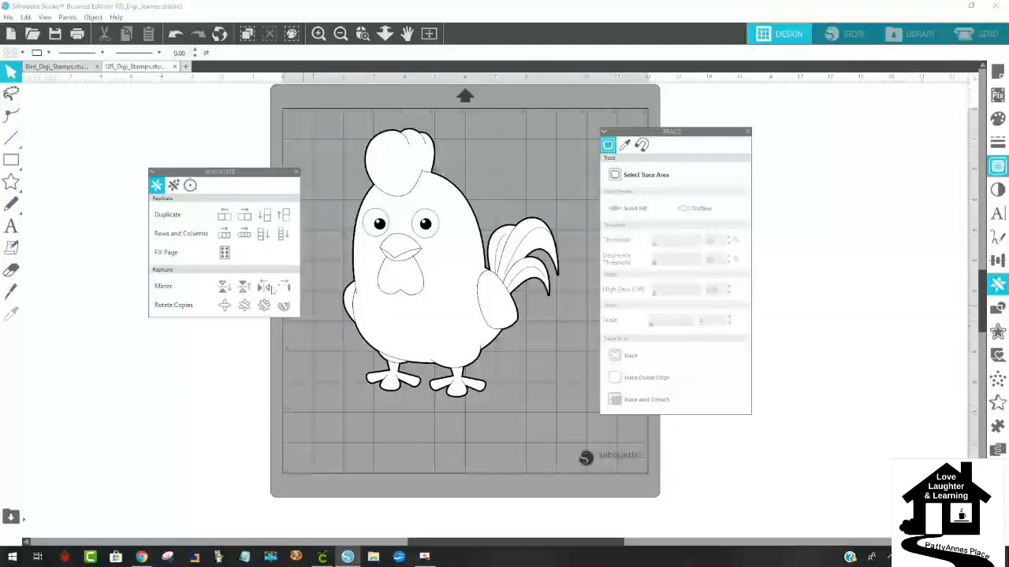
{"action": "left_click", "coordinate": [297, 172]}
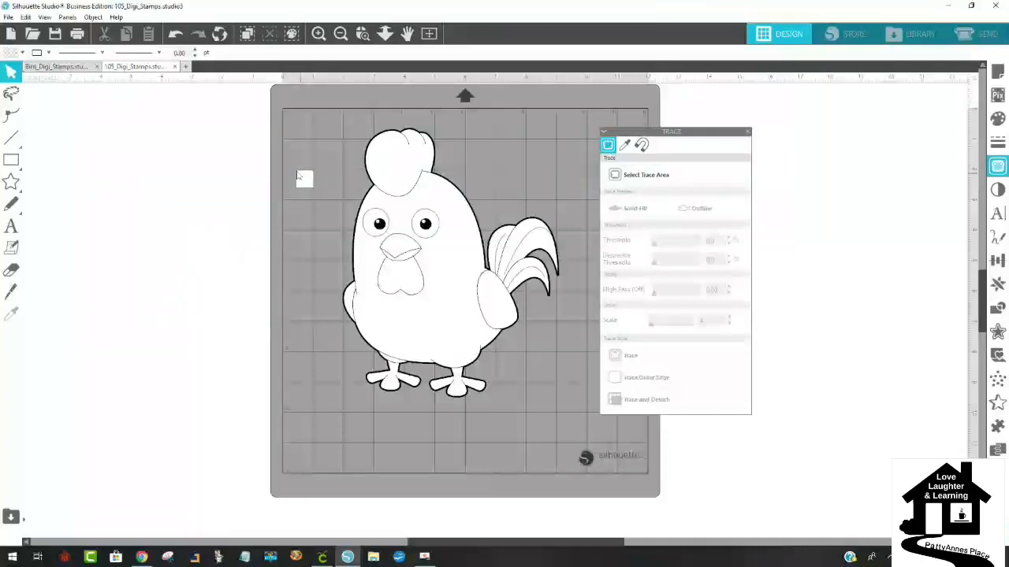
{"action": "left_click_drag", "start_coordinate": [691, 134], "coordinate": [892, 92]}
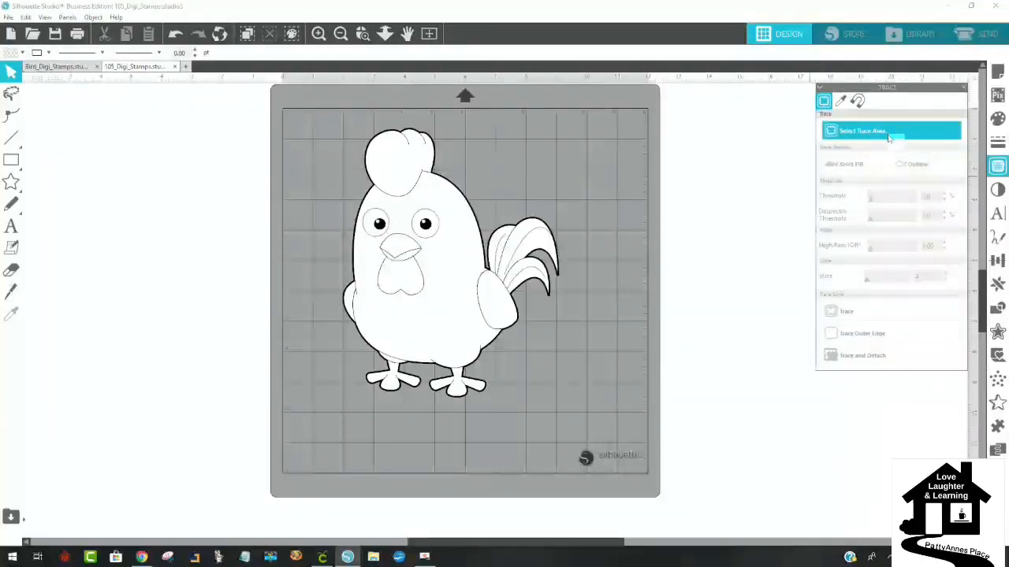
Define a trace area that encloses the entire rooster.
{"action": "left_click", "coordinate": [929, 131]}
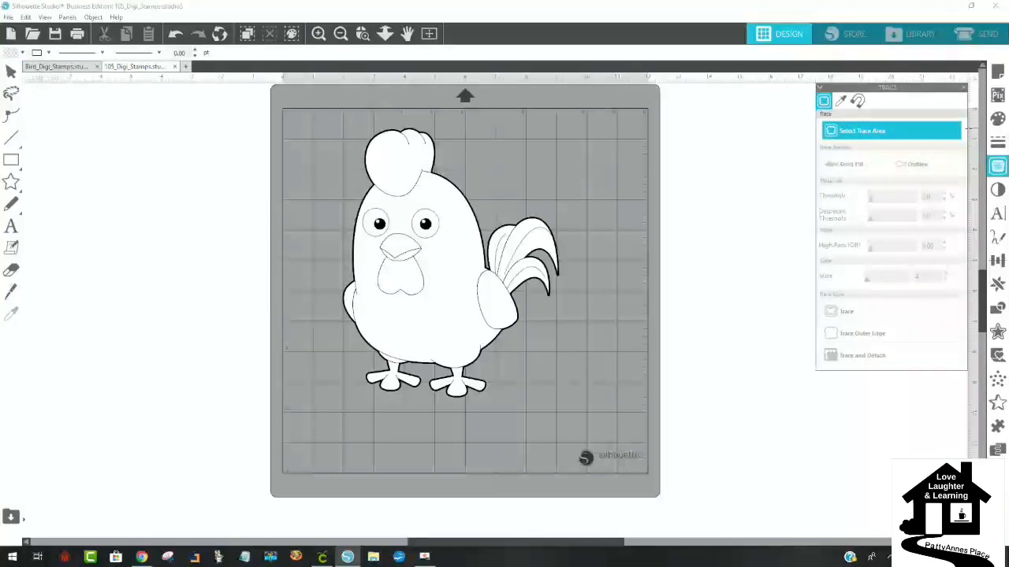
{"action": "mouse_move", "coordinate": [302, 117]}
{"action": "left_mouse_down"}
{"action": "mouse_move", "coordinate": [406, 168]}
{"action": "mouse_move", "coordinate": [555, 353]}
{"action": "mouse_move", "coordinate": [591, 441]}
{"action": "left_mouse_up"}
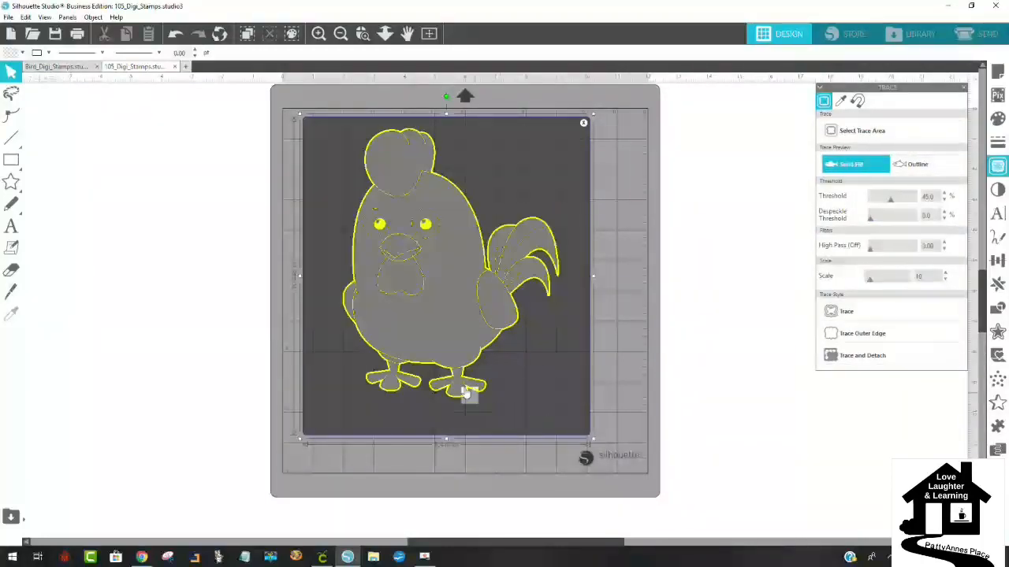
Adjust the trace threshold while checking the eye's outline, trying about 28% before settling on about 63%.
{"action": "left_click", "coordinate": [362, 33]}
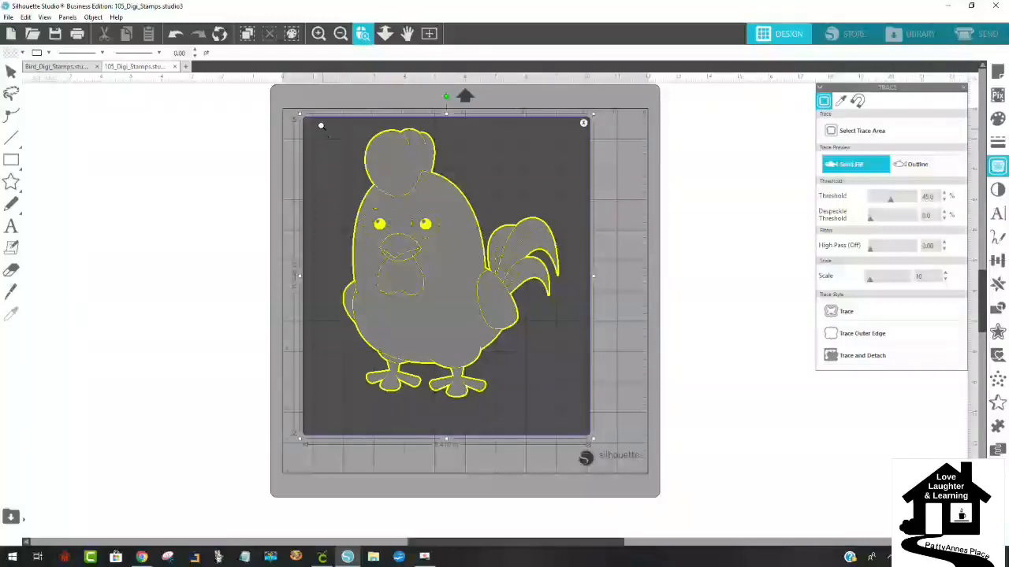
{"action": "left_click_drag", "start_coordinate": [445, 220], "coordinate": [508, 266]}
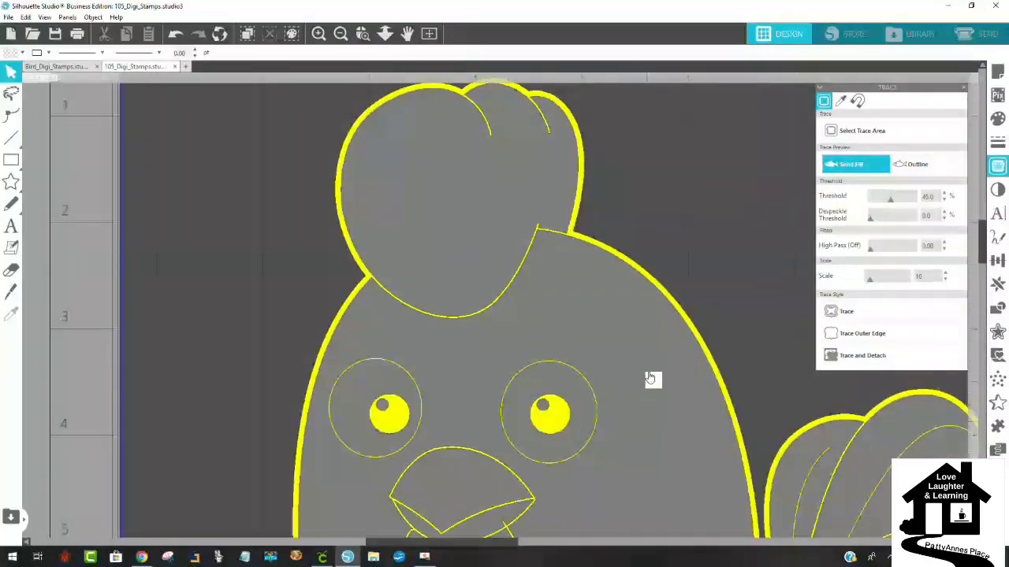
{"action": "scroll", "coordinate": [650, 376], "scroll_direction": "down", "scroll_amount": 2}
{"action": "scroll", "coordinate": [651, 375], "scroll_direction": "down", "scroll_amount": 2}
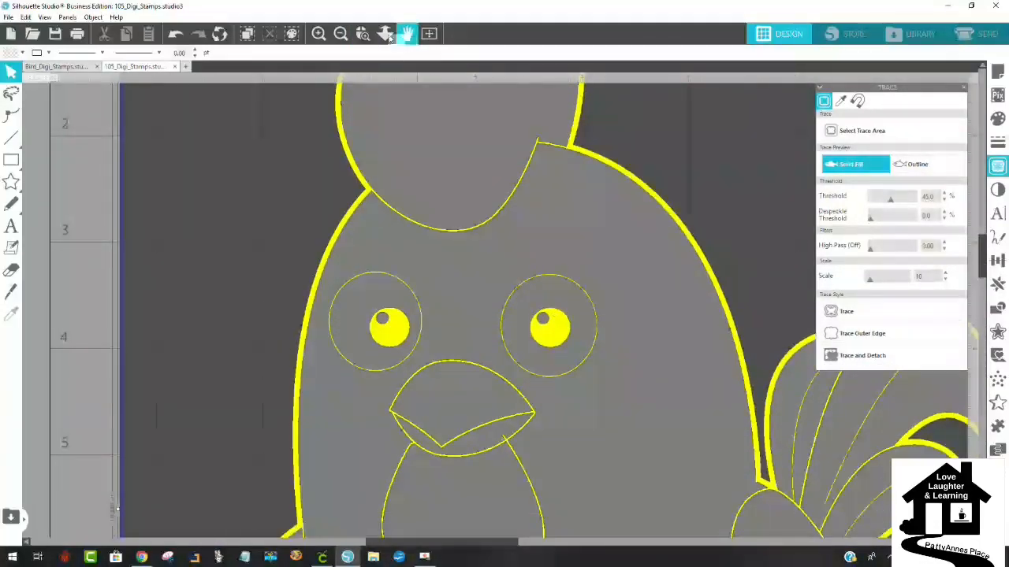
{"action": "left_click", "coordinate": [361, 33]}
{"action": "left_click_drag", "start_coordinate": [557, 298], "coordinate": [635, 366]}
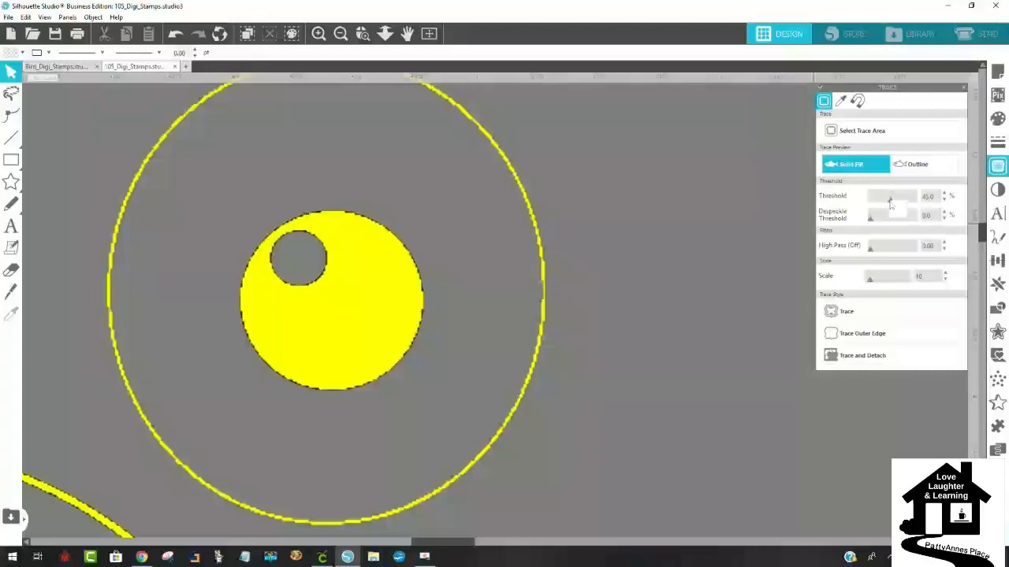
{"action": "left_click_drag", "start_coordinate": [894, 204], "coordinate": [883, 206]}
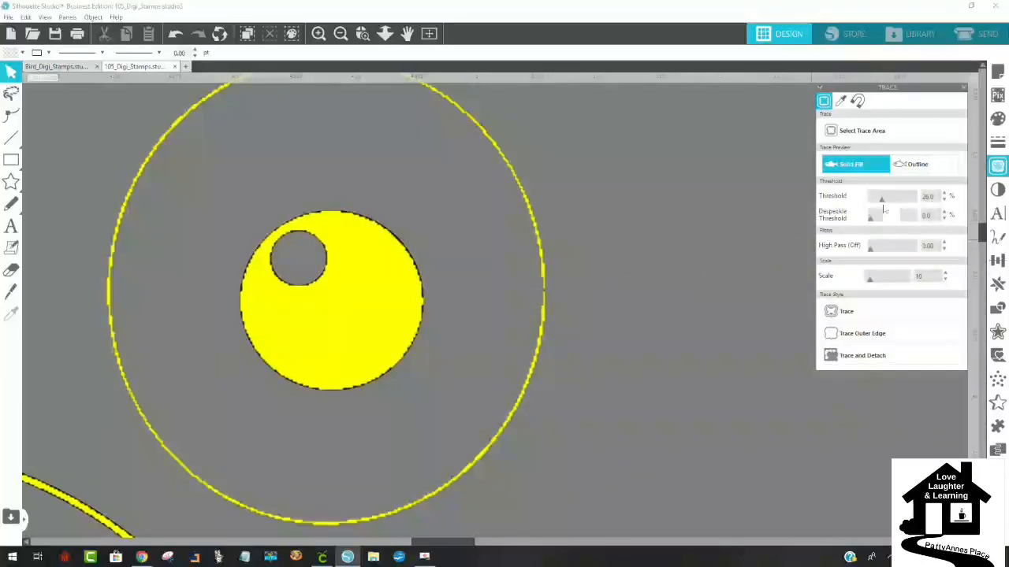
{"action": "left_click_drag", "start_coordinate": [884, 205], "coordinate": [882, 204]}
{"action": "left_click_drag", "start_coordinate": [885, 204], "coordinate": [899, 203]}
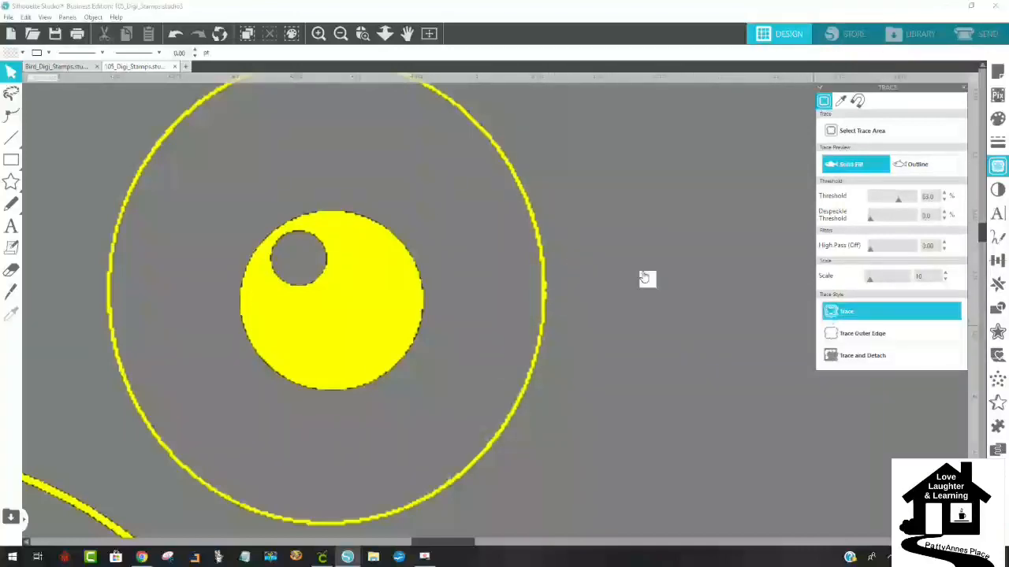
{"action": "left_click", "coordinate": [342, 35]}
{"action": "left_click", "coordinate": [342, 34]}
{"action": "left_click", "coordinate": [343, 35]}
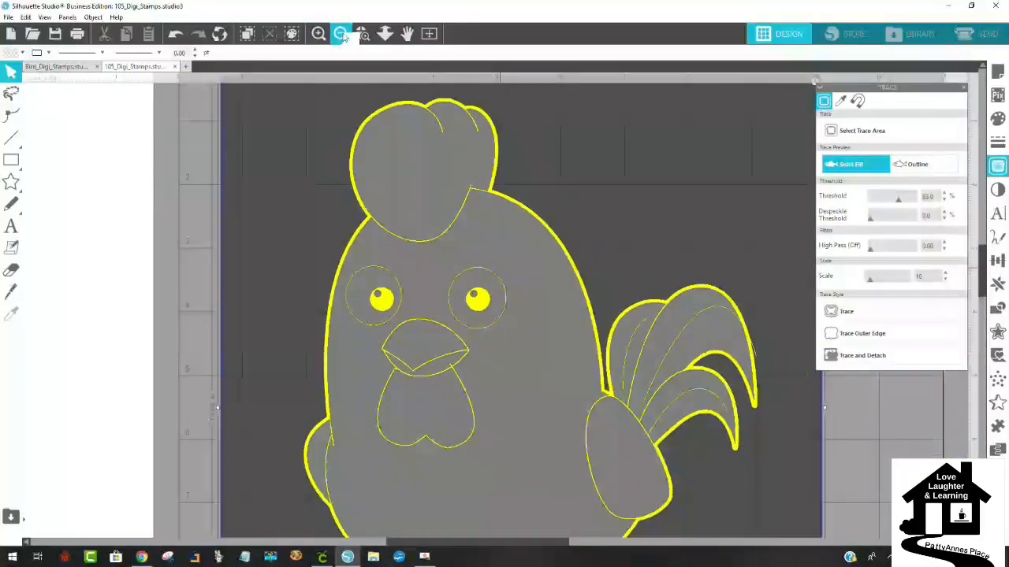
Check the eye outlines in the solid-fill preview and apply the standard Trace to the rooster.
{"action": "left_click", "coordinate": [342, 35]}
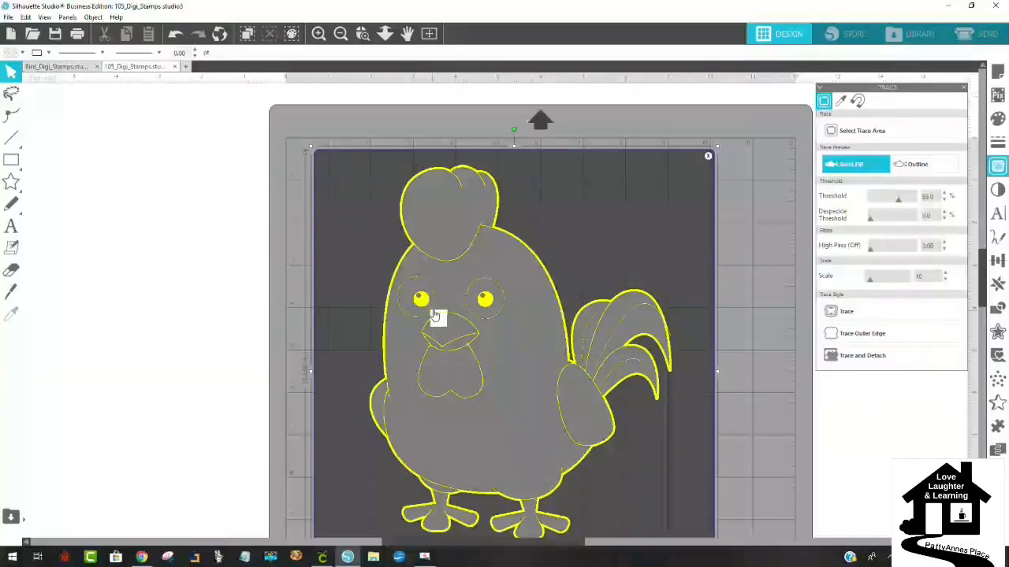
{"action": "left_click", "coordinate": [363, 33]}
{"action": "left_click_drag", "start_coordinate": [393, 270], "coordinate": [480, 354]}
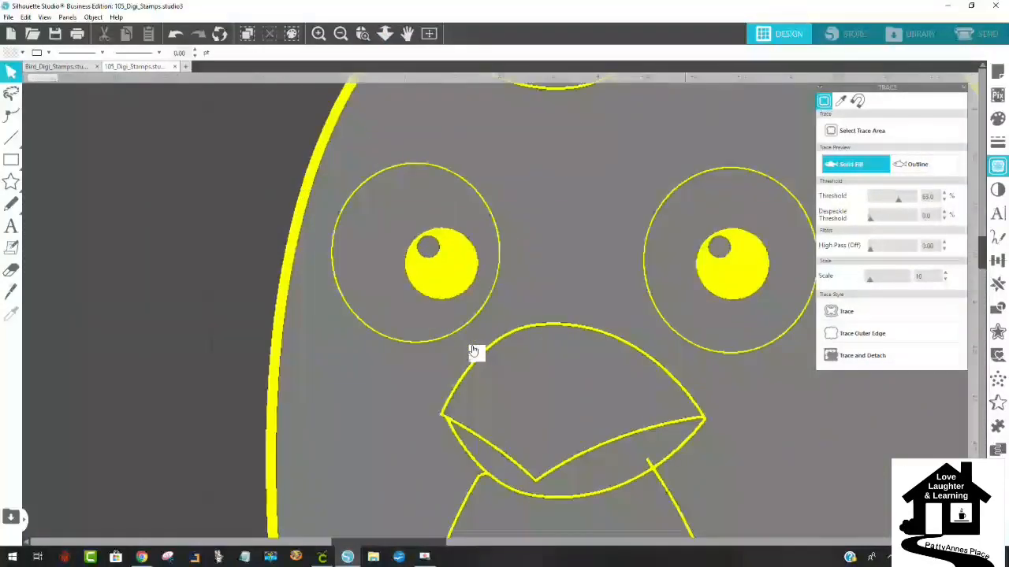
{"action": "left_click", "coordinate": [340, 33]}
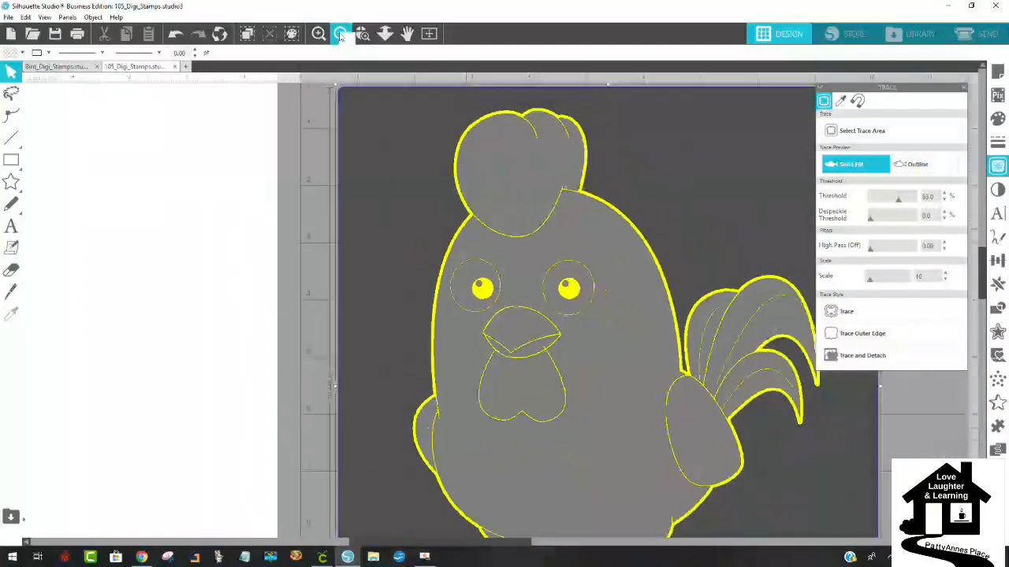
{"action": "left_click", "coordinate": [340, 33]}
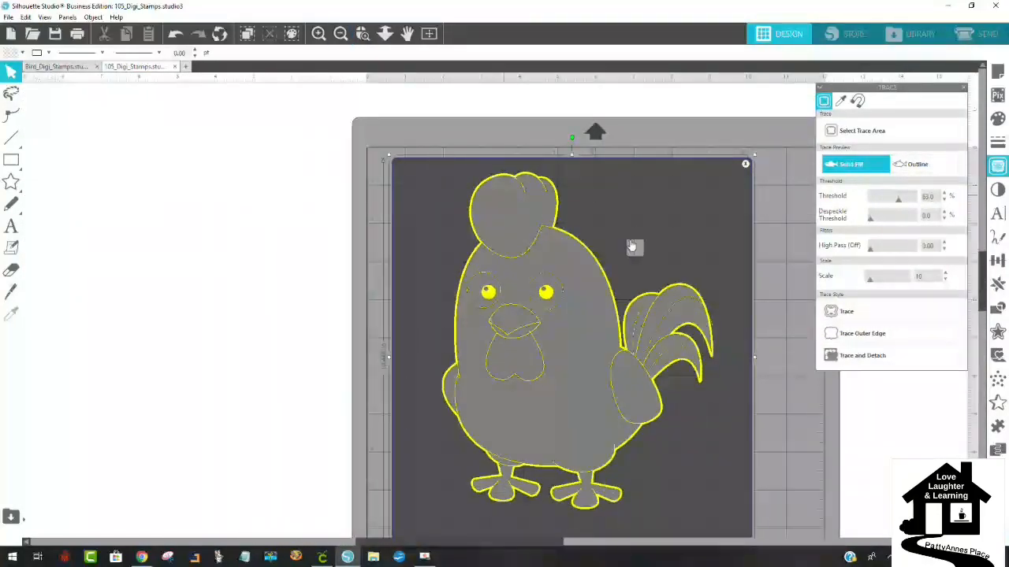
{"action": "left_click", "coordinate": [939, 316]}
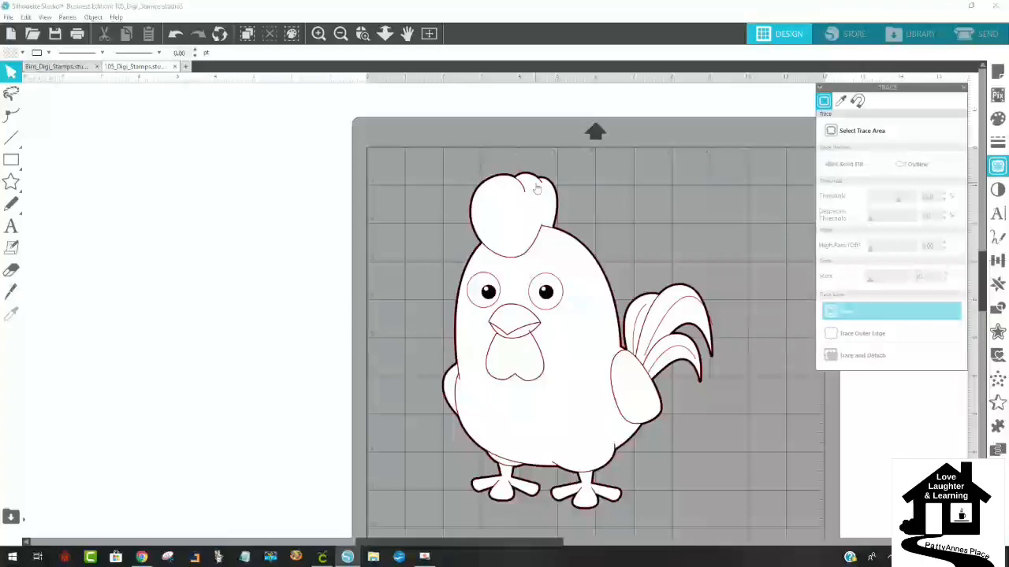
Pull the original stamp image off the cutting mat and delete it, leaving the traced lines.
{"action": "mouse_move", "coordinate": [532, 227]}
{"action": "left_mouse_down"}
{"action": "mouse_move", "coordinate": [458, 236]}
{"action": "mouse_move", "coordinate": [396, 206]}
{"action": "mouse_move", "coordinate": [138, 191]}
{"action": "left_mouse_up"}
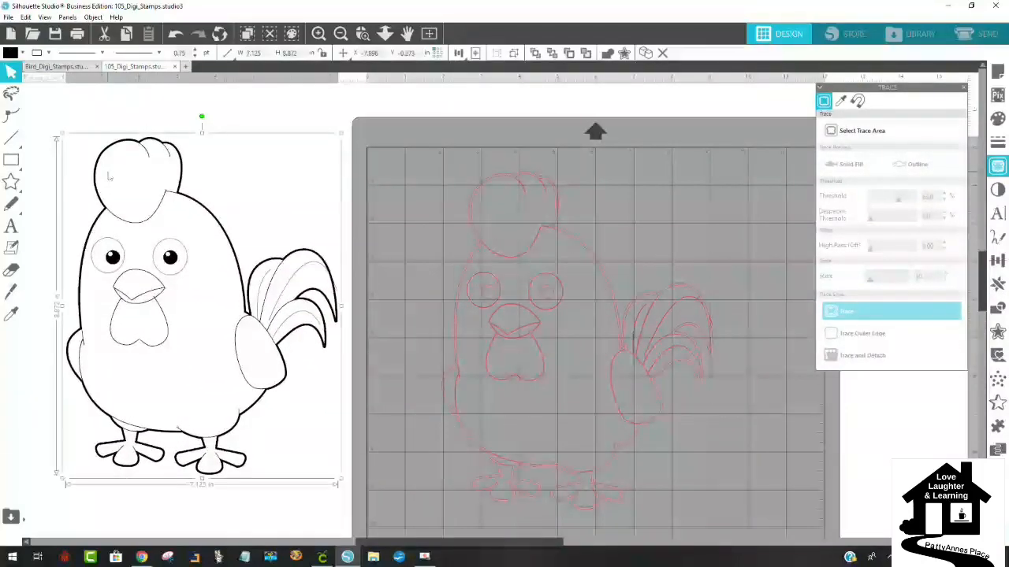
{"action": "key", "text": "Delete"}
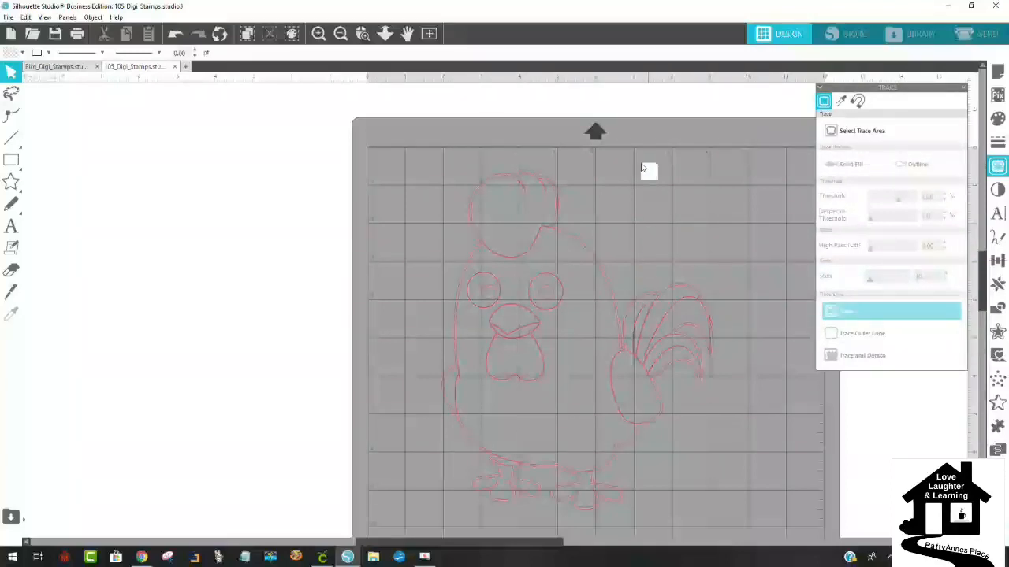
{"action": "left_click_drag", "start_coordinate": [430, 548], "coordinate": [480, 548]}
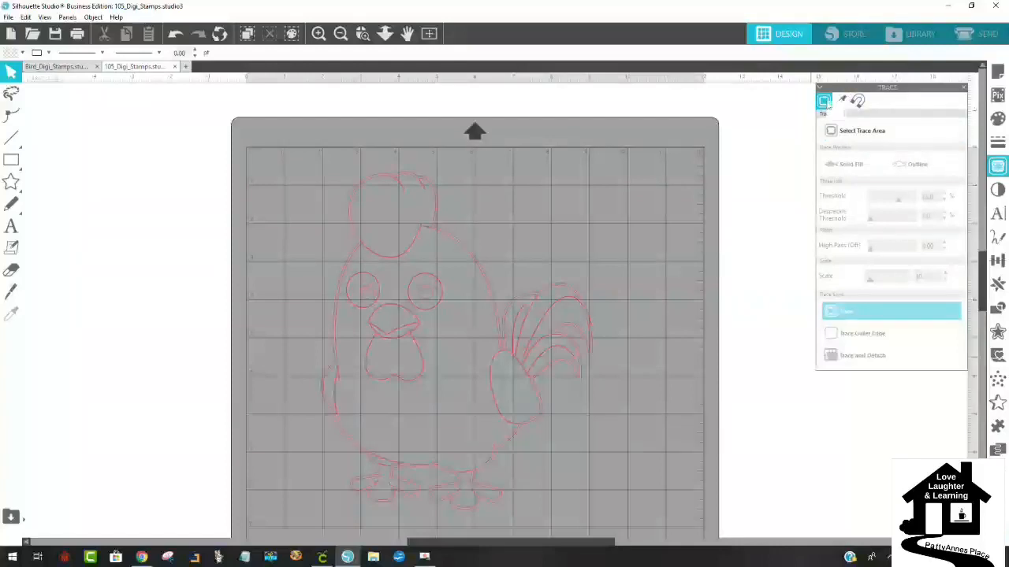
Lower the cutting mat reveal to 1.0% in the page setup.
{"action": "left_click", "coordinate": [997, 71]}
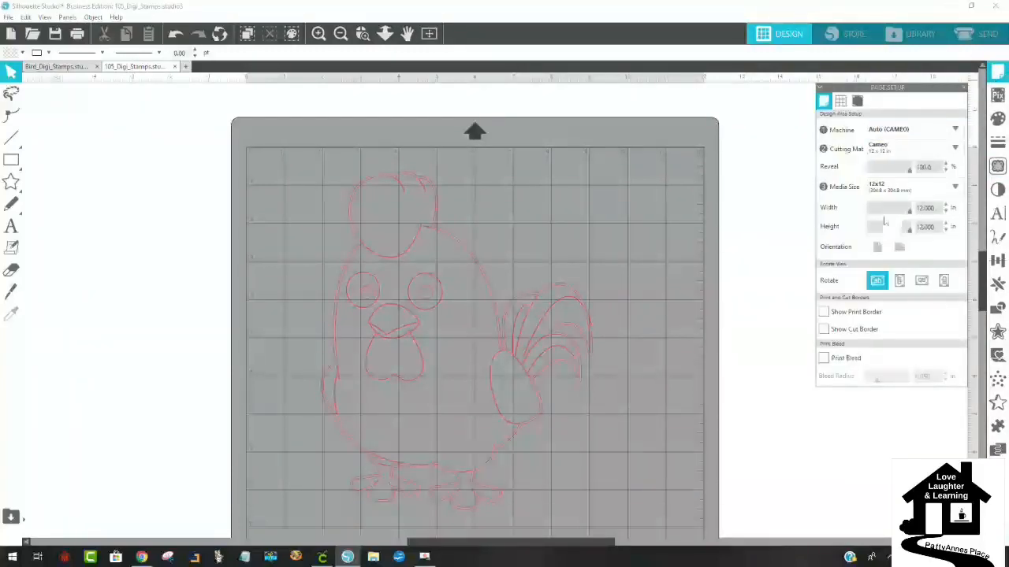
{"action": "left_click_drag", "start_coordinate": [901, 177], "coordinate": [872, 178]}
{"action": "left_click", "coordinate": [891, 171]}
{"action": "left_click_drag", "start_coordinate": [879, 175], "coordinate": [869, 175]}
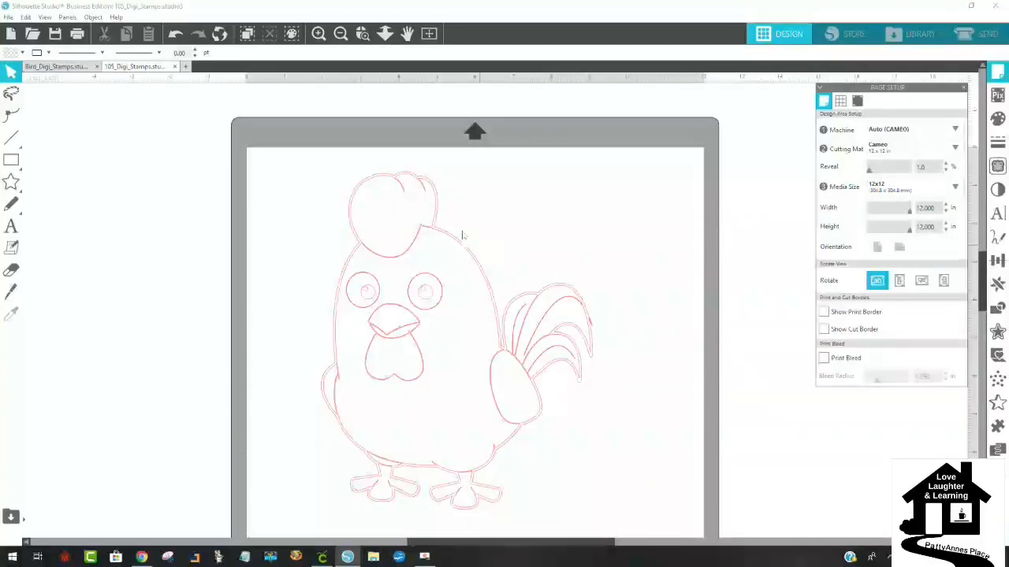
Fill the traced rooster with light blue-violet.
{"action": "left_click", "coordinate": [400, 178]}
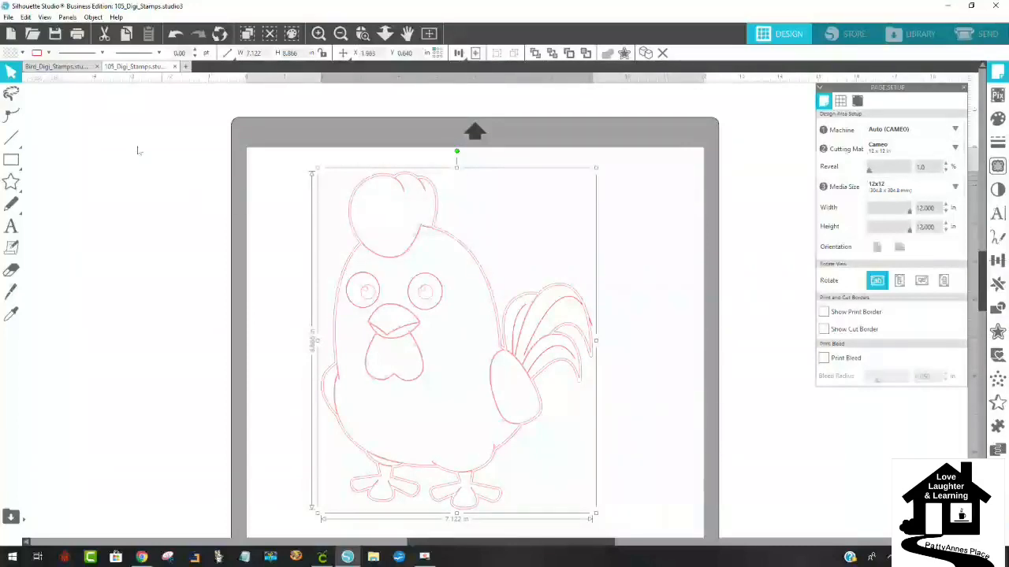
{"action": "left_click", "coordinate": [11, 55]}
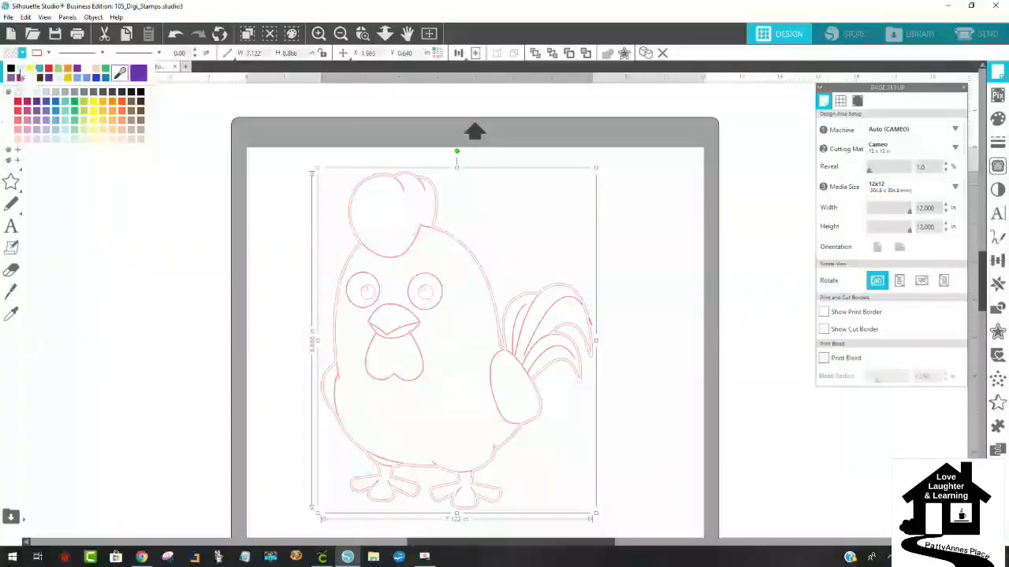
{"action": "left_click", "coordinate": [45, 128]}
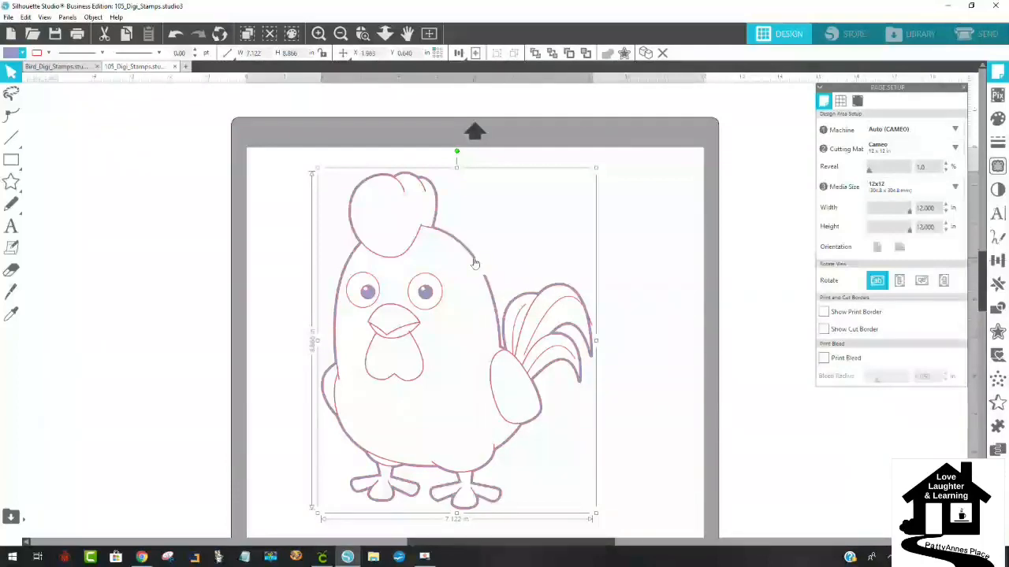
Move the traced rooster slightly upward on the mat to about X 1.991, Y 0.419, and deselect it.
{"action": "left_click", "coordinate": [639, 218]}
{"action": "left_click", "coordinate": [473, 260]}
{"action": "left_click_drag", "start_coordinate": [474, 259], "coordinate": [476, 253]}
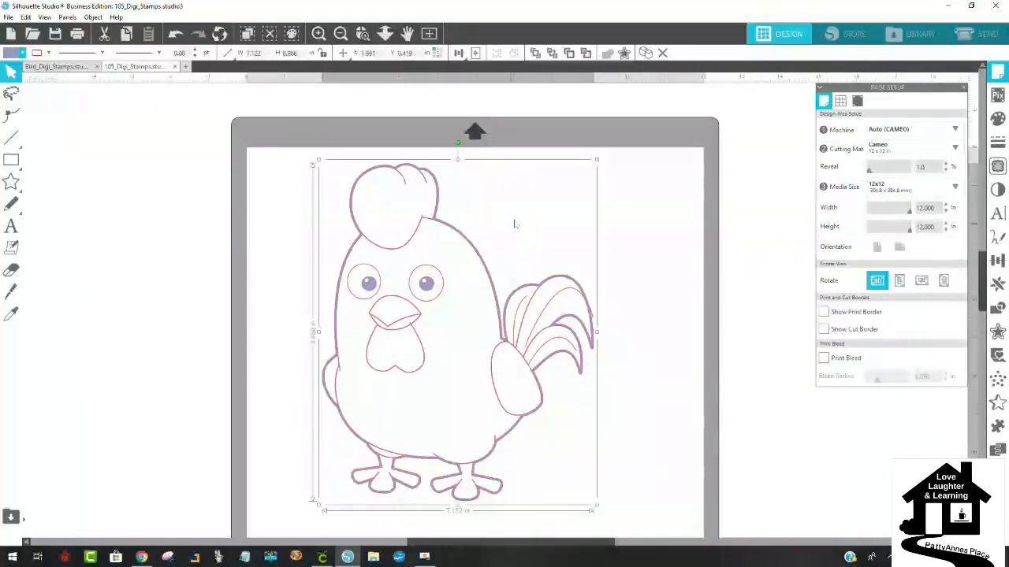
{"action": "left_click", "coordinate": [646, 283]}
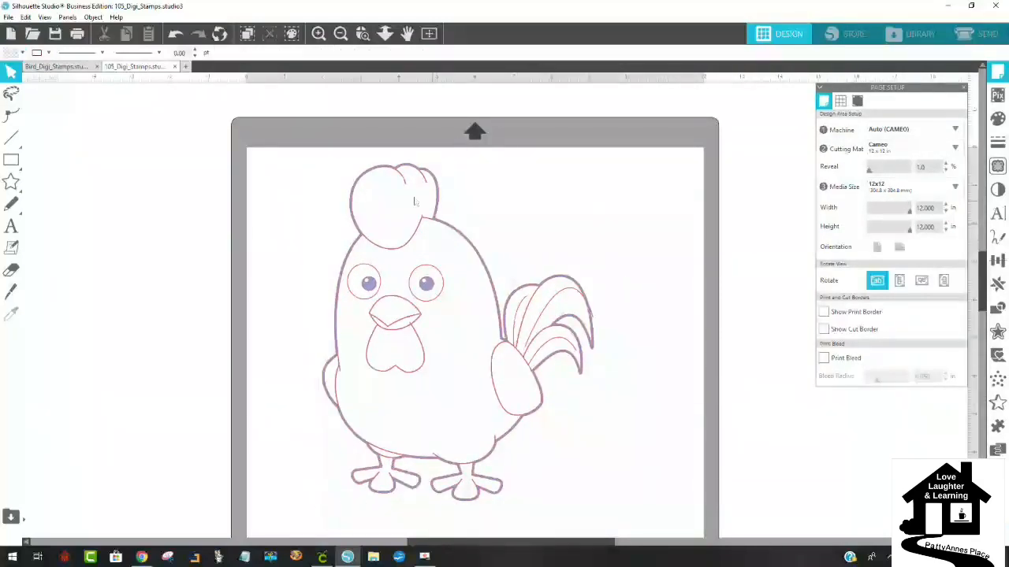
{"action": "left_click", "coordinate": [346, 167]}
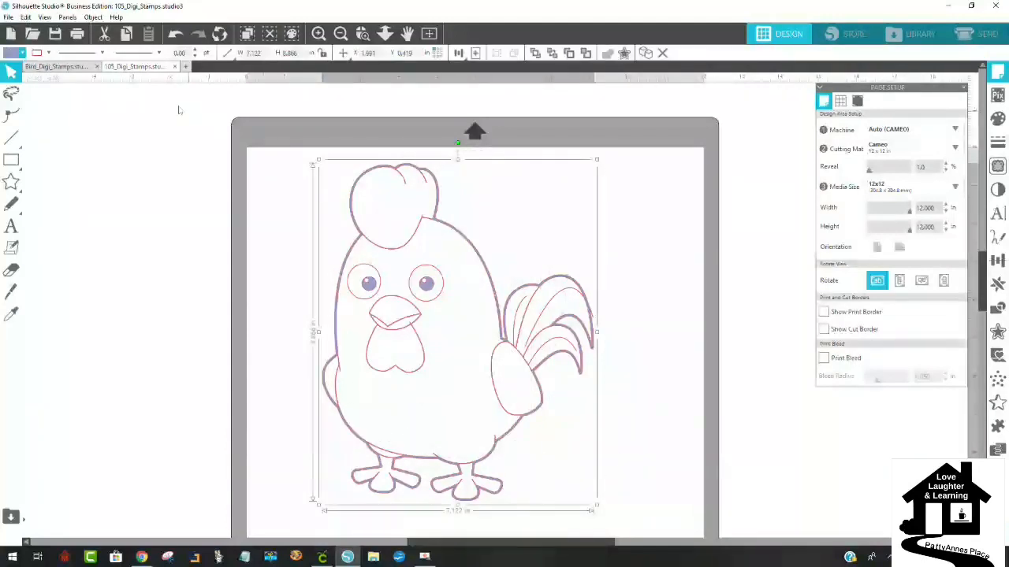
{"action": "left_click", "coordinate": [93, 17]}
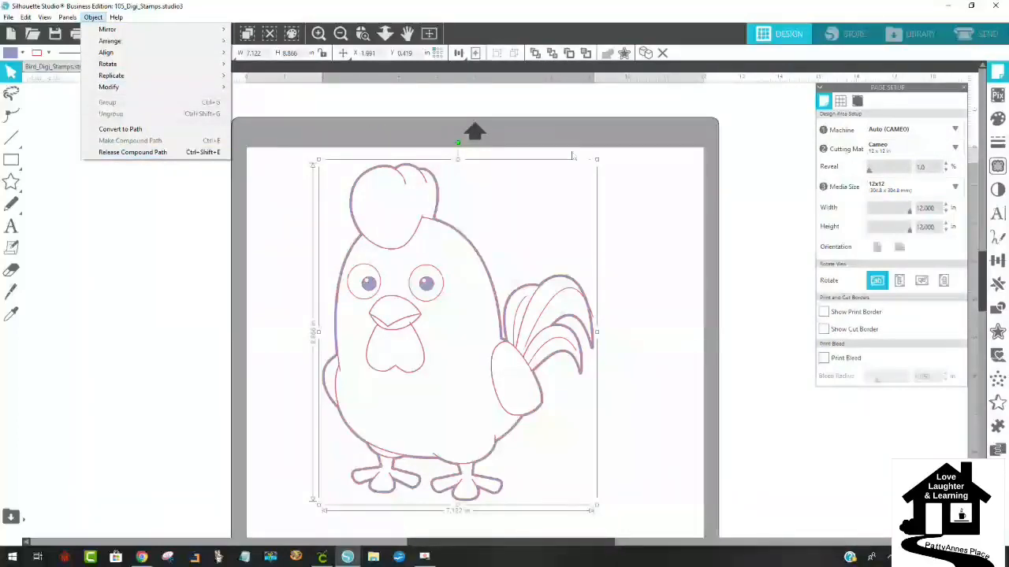
{"action": "left_click", "coordinate": [597, 196]}
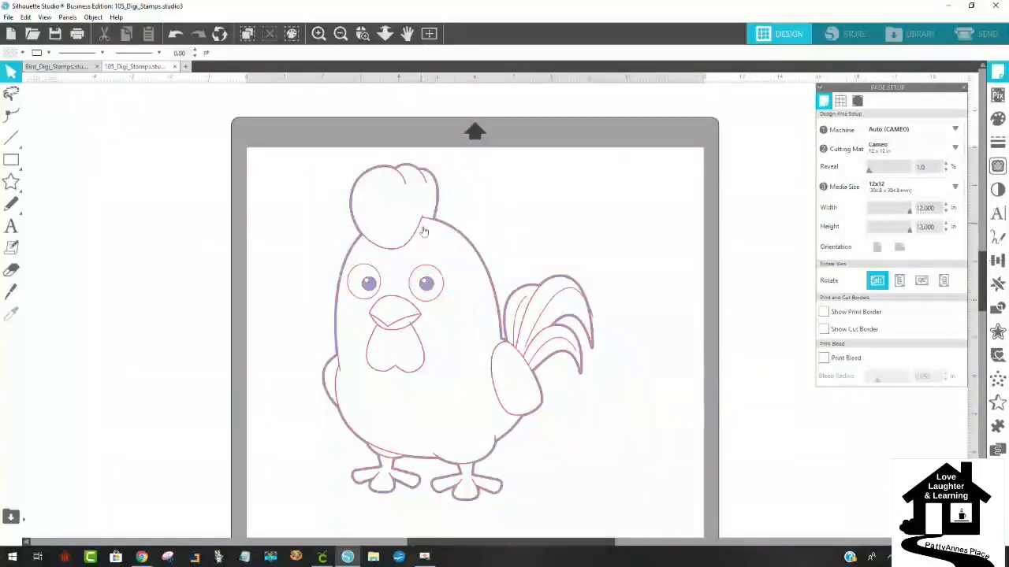
Try a light teal-green fill on the traced rooster, and return the fill to light blue-violet.
{"action": "left_click", "coordinate": [377, 171]}
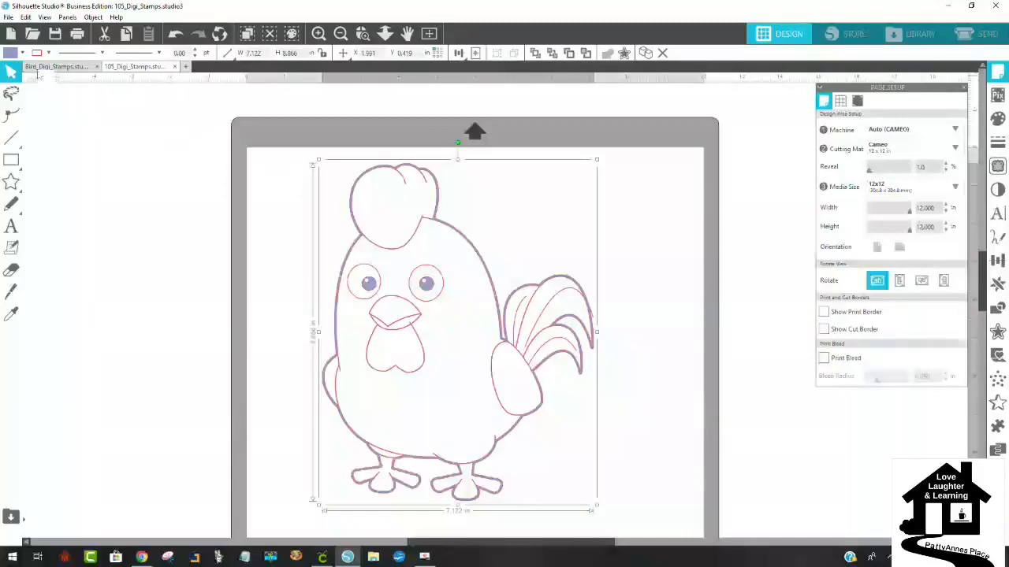
{"action": "left_click", "coordinate": [11, 53]}
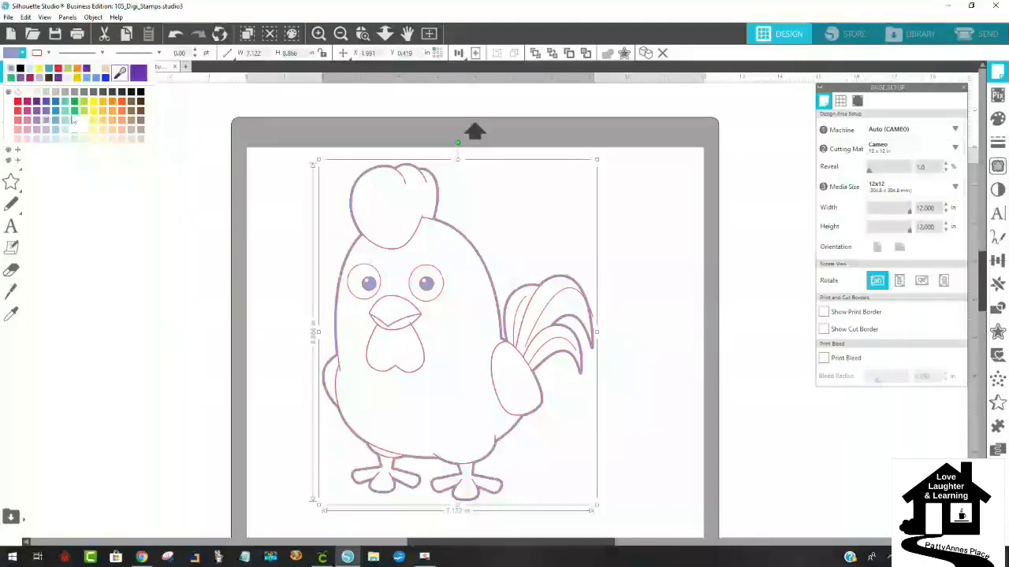
{"action": "left_click", "coordinate": [73, 132]}
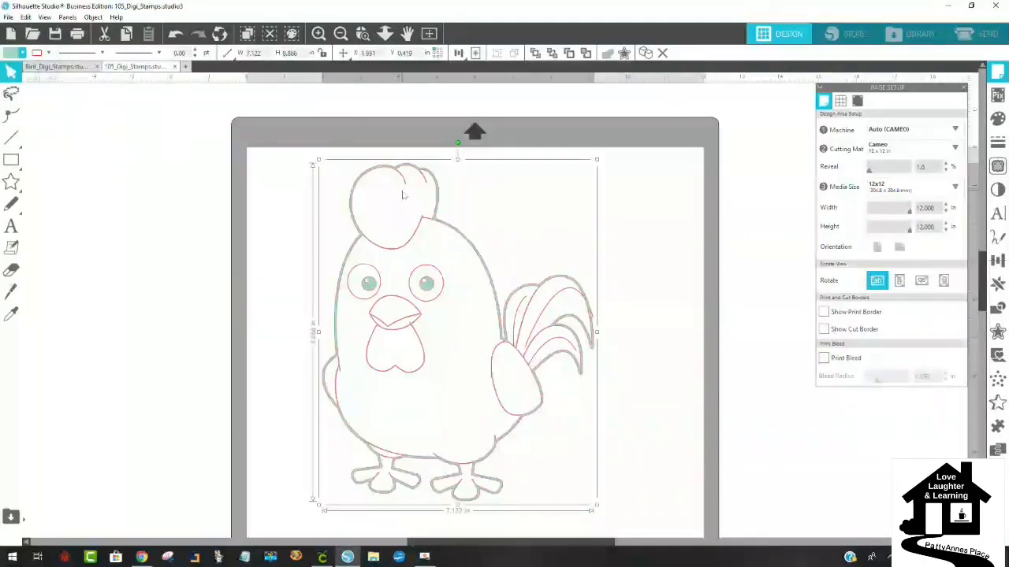
{"action": "left_click", "coordinate": [11, 53]}
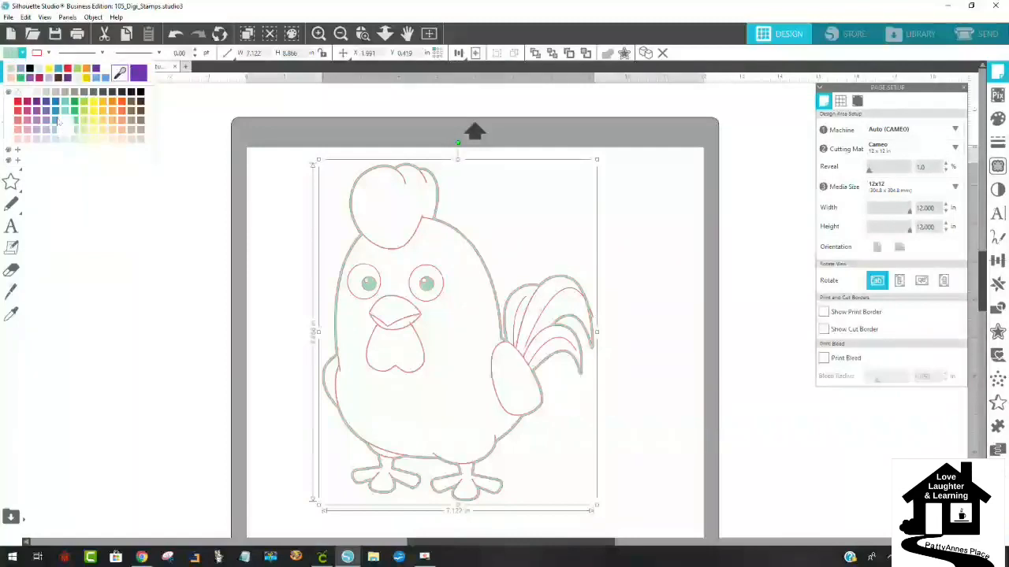
{"action": "left_click", "coordinate": [45, 129]}
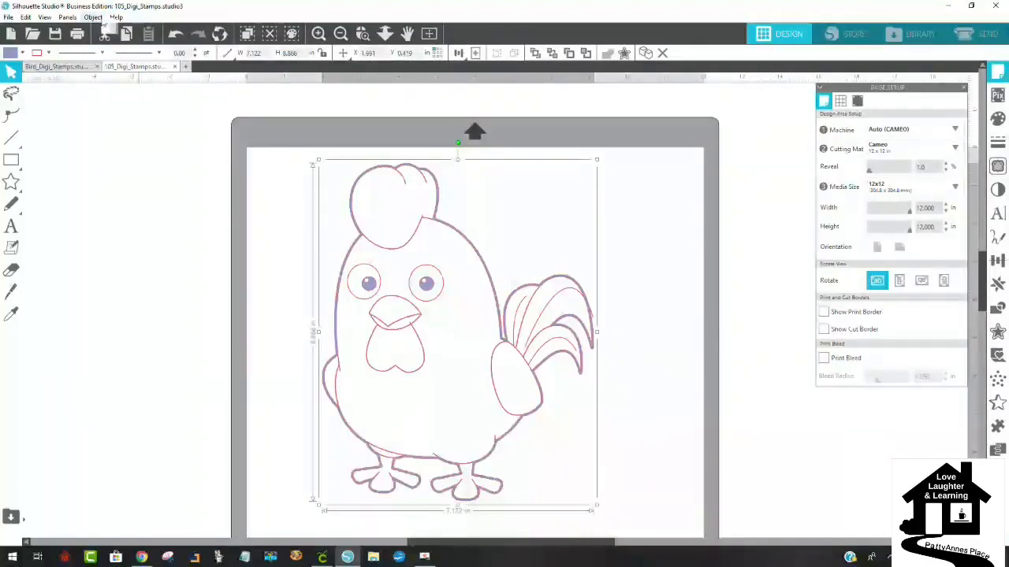
Release the blue-violet rooster's compound path and select all of the separated pieces.
{"action": "left_click", "coordinate": [101, 20]}
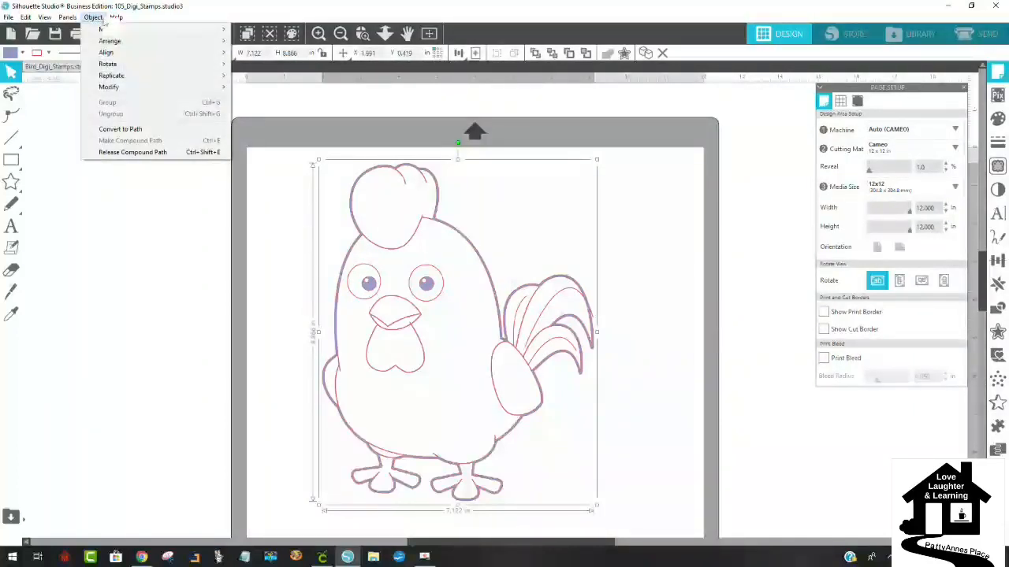
{"action": "left_click", "coordinate": [213, 155]}
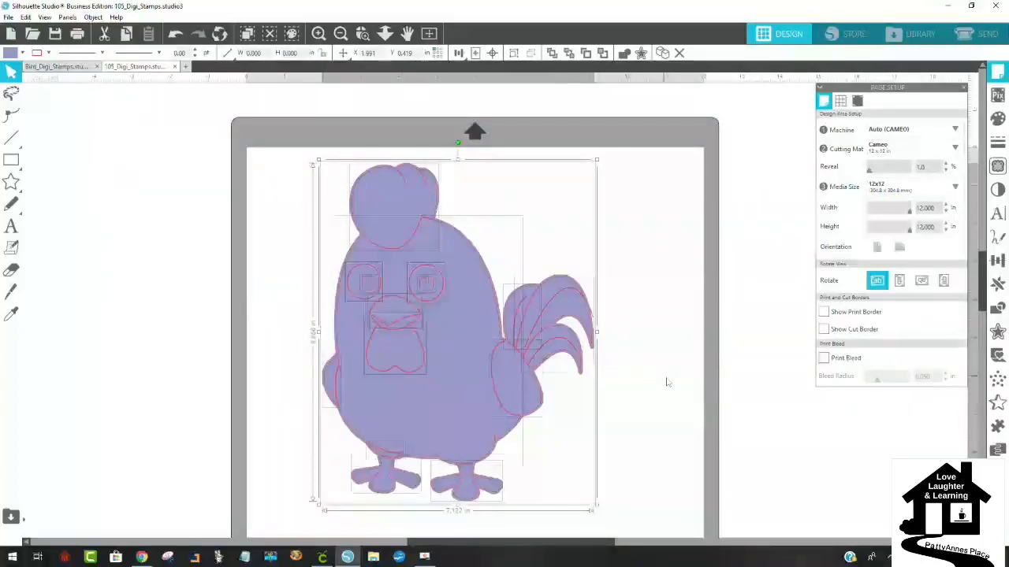
{"action": "left_click", "coordinate": [666, 382]}
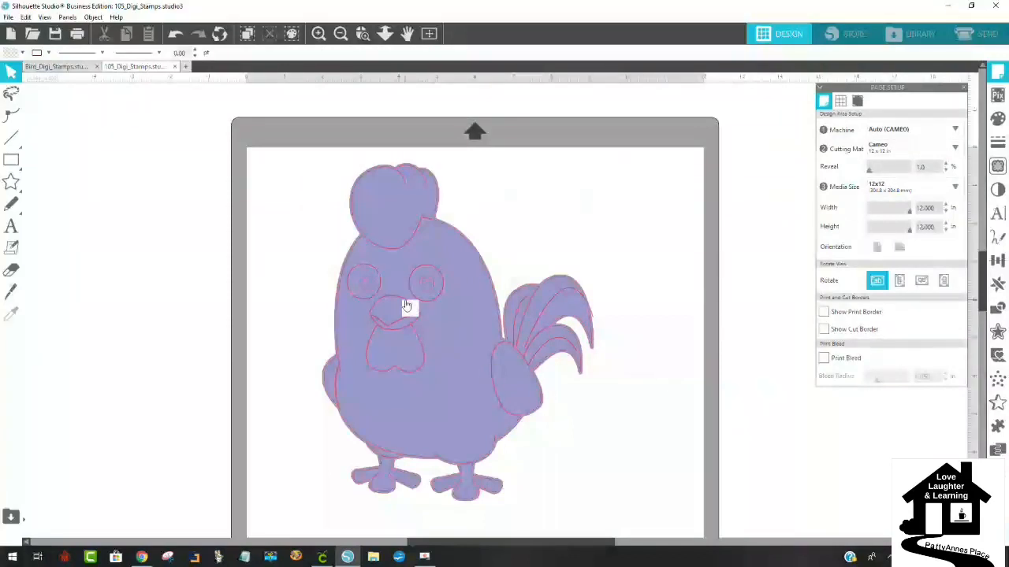
{"action": "left_click", "coordinate": [475, 306]}
{"action": "left_click_drag", "start_coordinate": [294, 153], "coordinate": [688, 542]}
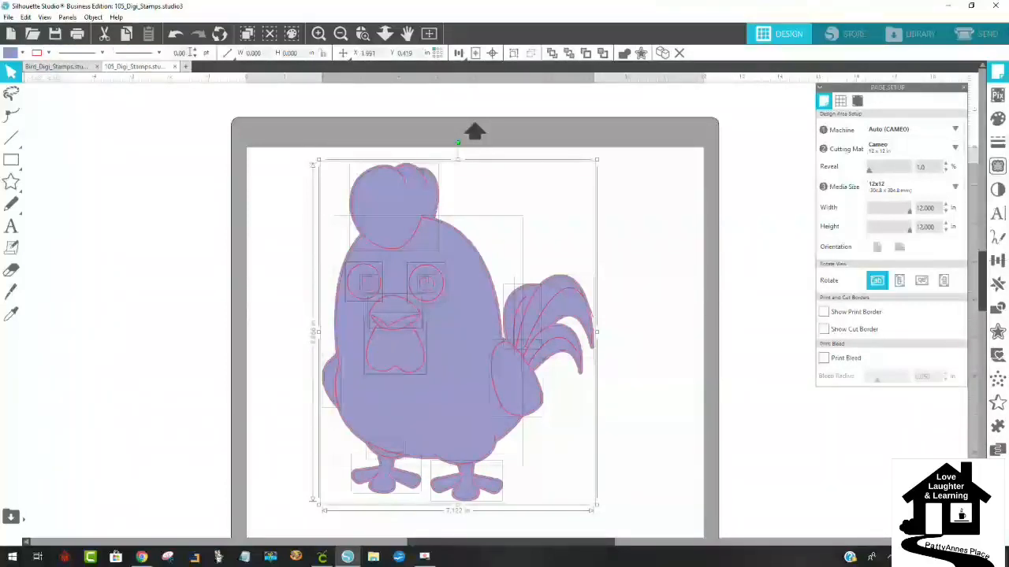
Undo the release of the rooster's compound path.
{"action": "left_click", "coordinate": [176, 34]}
{"action": "left_click", "coordinate": [176, 34]}
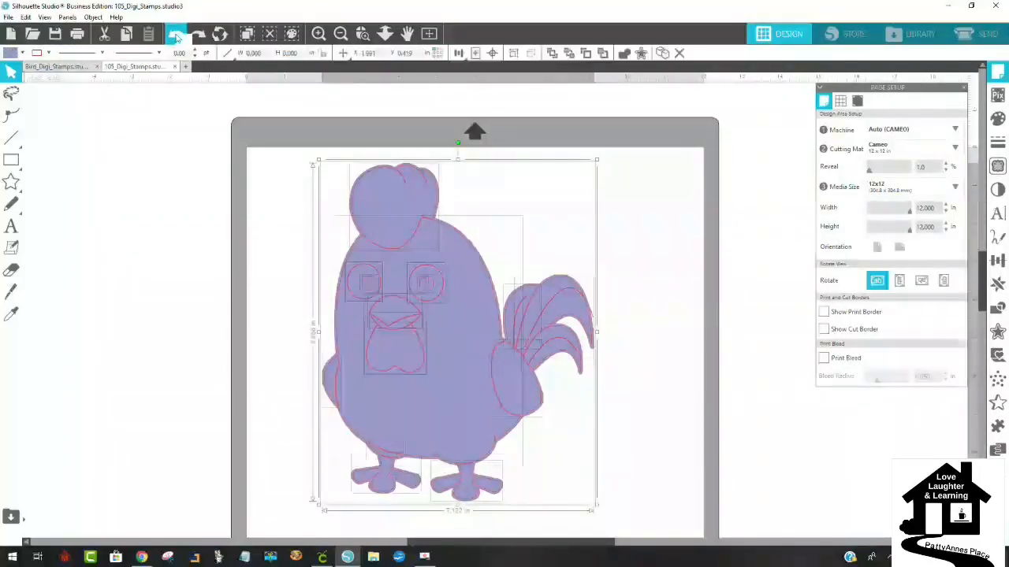
{"action": "left_click", "coordinate": [176, 35]}
{"action": "left_click", "coordinate": [177, 34]}
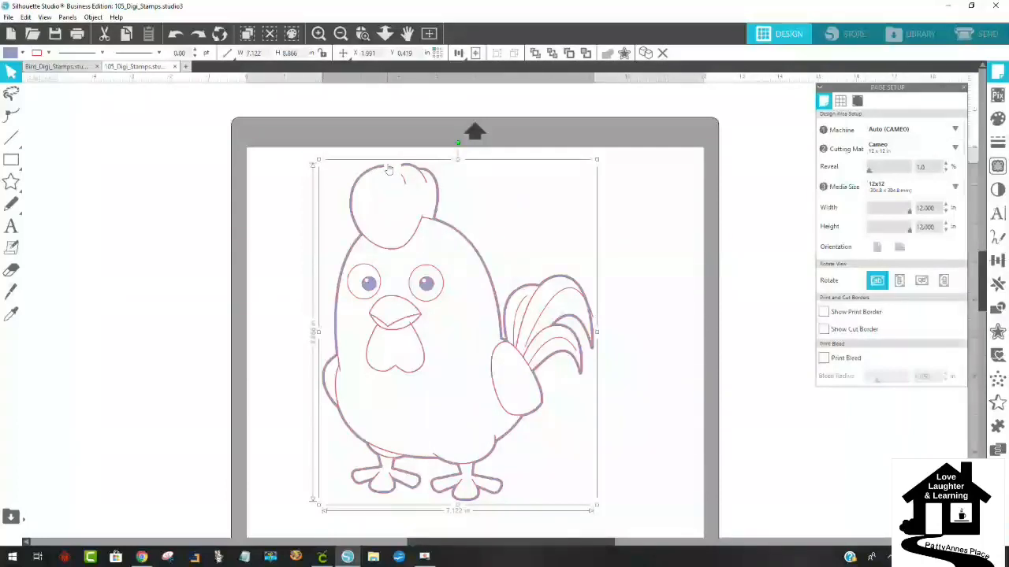
Fill the traced rooster with black and release its compound path.
{"action": "left_click", "coordinate": [13, 52]}
{"action": "left_click", "coordinate": [30, 69]}
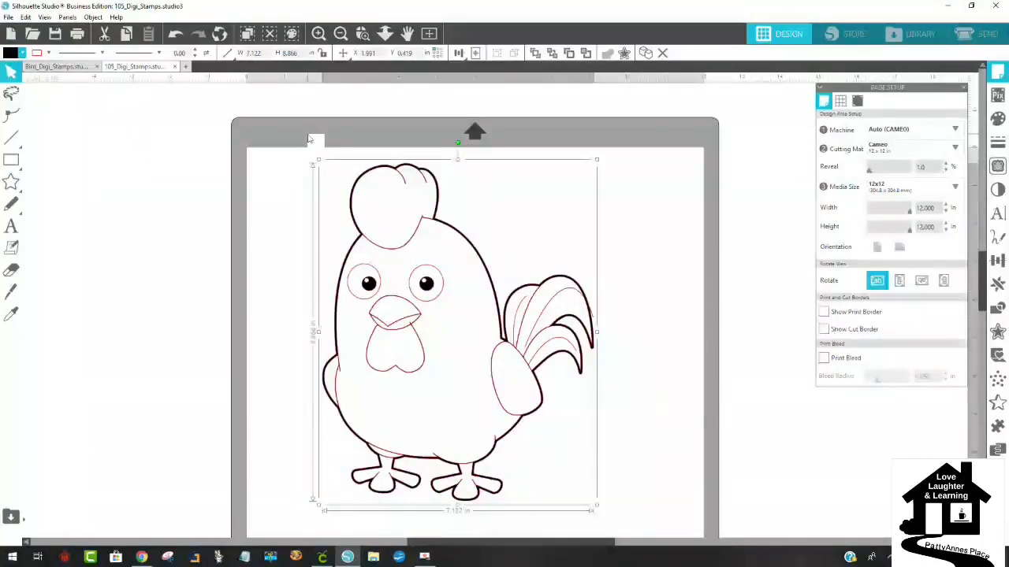
{"action": "left_click", "coordinate": [96, 17]}
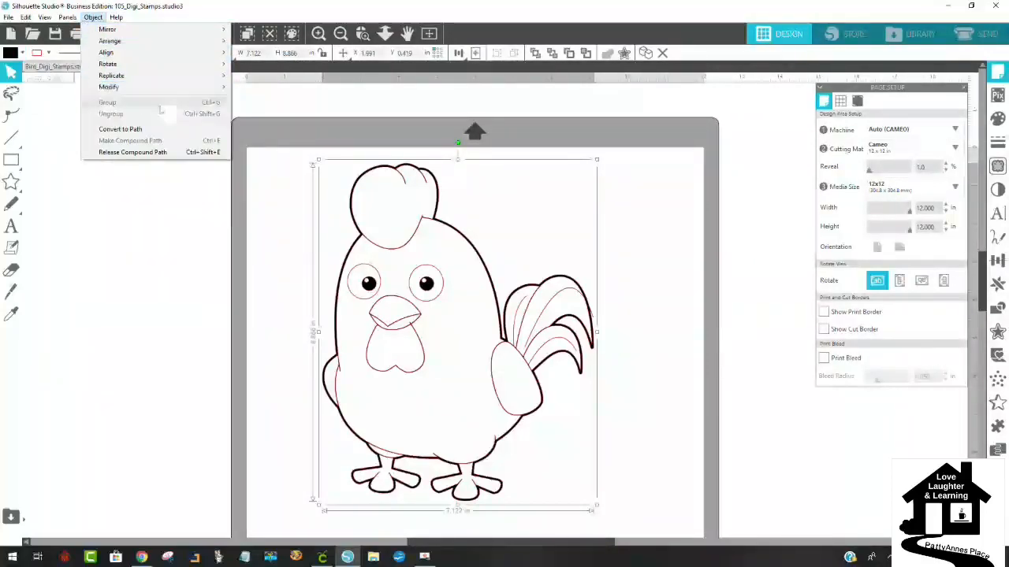
{"action": "left_click", "coordinate": [222, 154]}
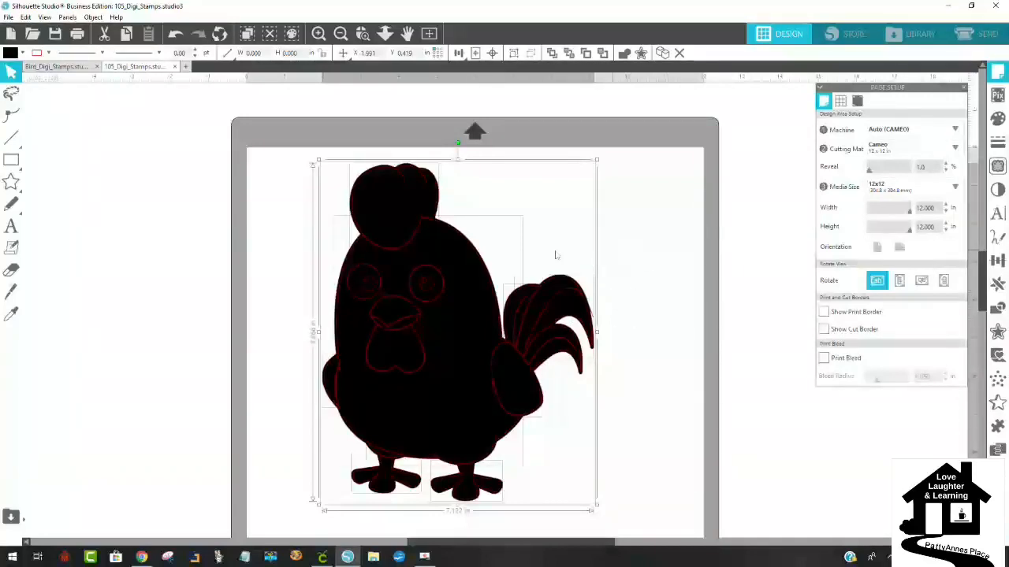
Fill all of the separated rooster pieces with light purple and deselect them.
{"action": "left_click", "coordinate": [20, 53]}
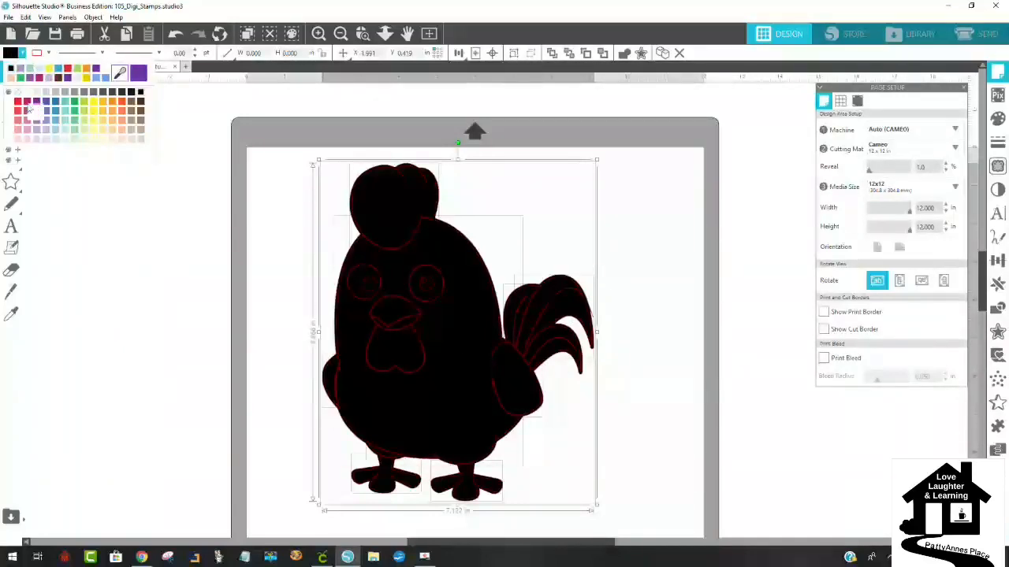
{"action": "left_click", "coordinate": [45, 131]}
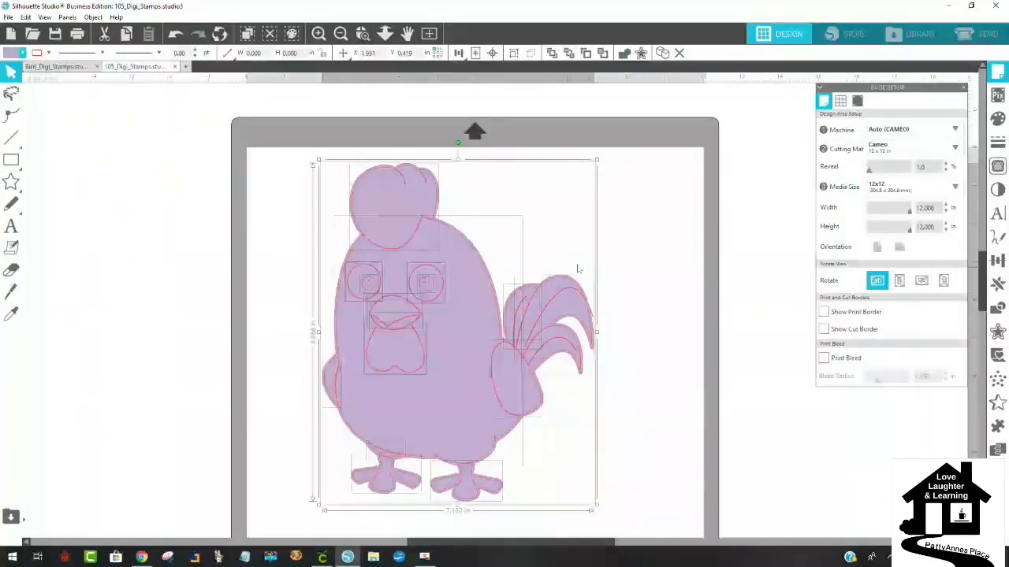
{"action": "left_click", "coordinate": [635, 257]}
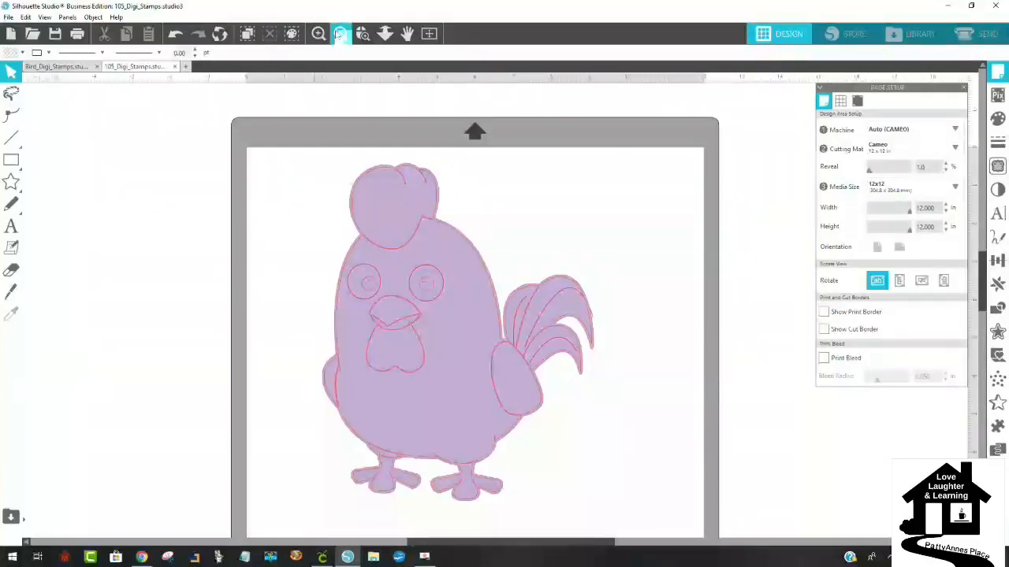
Move the rooster's solid backing silhouette off the mat, away from the separated pieces.
{"action": "left_click", "coordinate": [362, 33]}
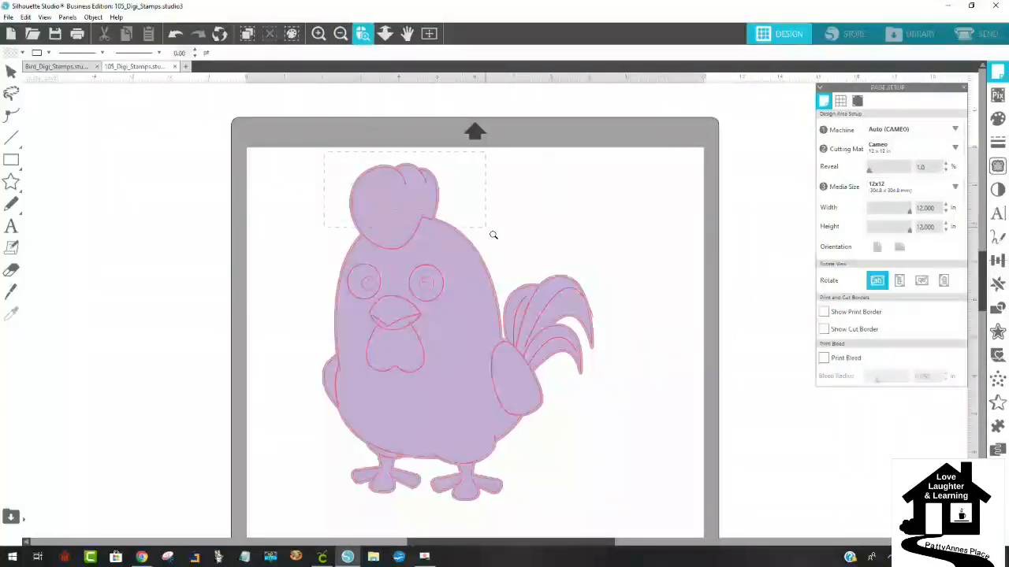
{"action": "left_click_drag", "start_coordinate": [493, 234], "coordinate": [489, 230]}
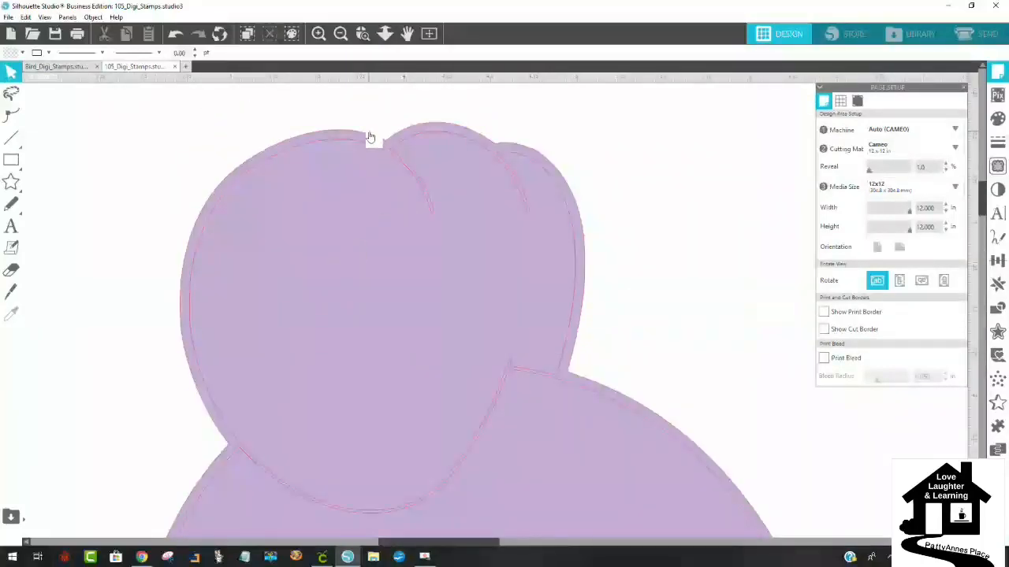
{"action": "left_click", "coordinate": [562, 184]}
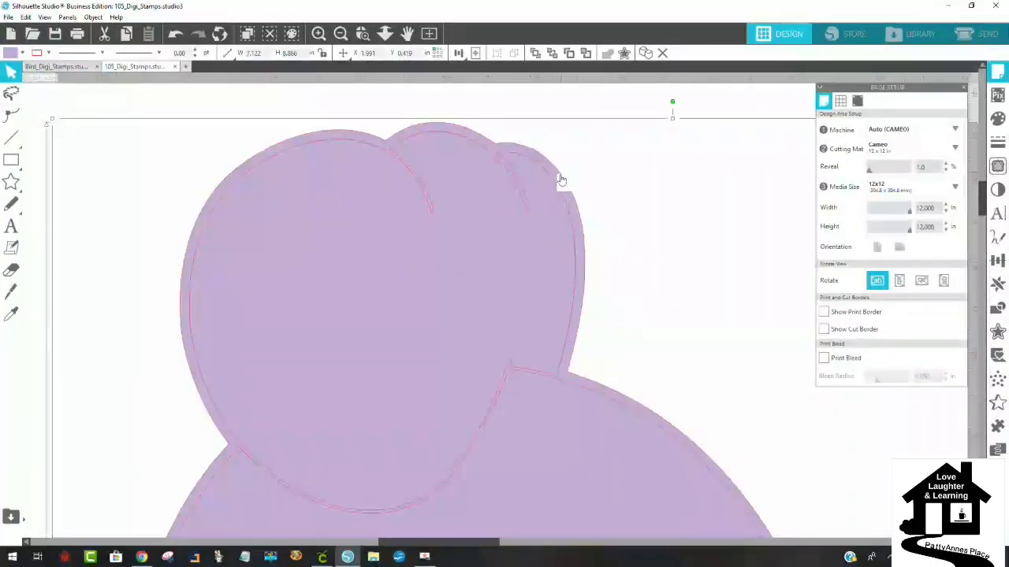
{"action": "left_click_drag", "start_coordinate": [559, 184], "coordinate": [674, 153]}
{"action": "left_click", "coordinate": [339, 34]}
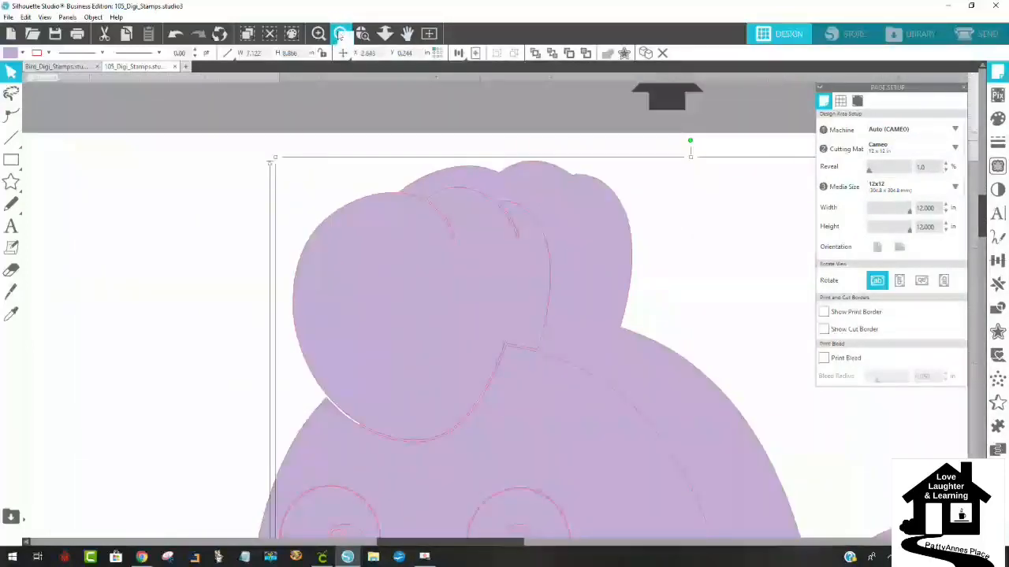
{"action": "left_click", "coordinate": [340, 34]}
{"action": "left_click", "coordinate": [340, 34]}
{"action": "left_click", "coordinate": [340, 34]}
{"action": "left_click", "coordinate": [340, 34]}
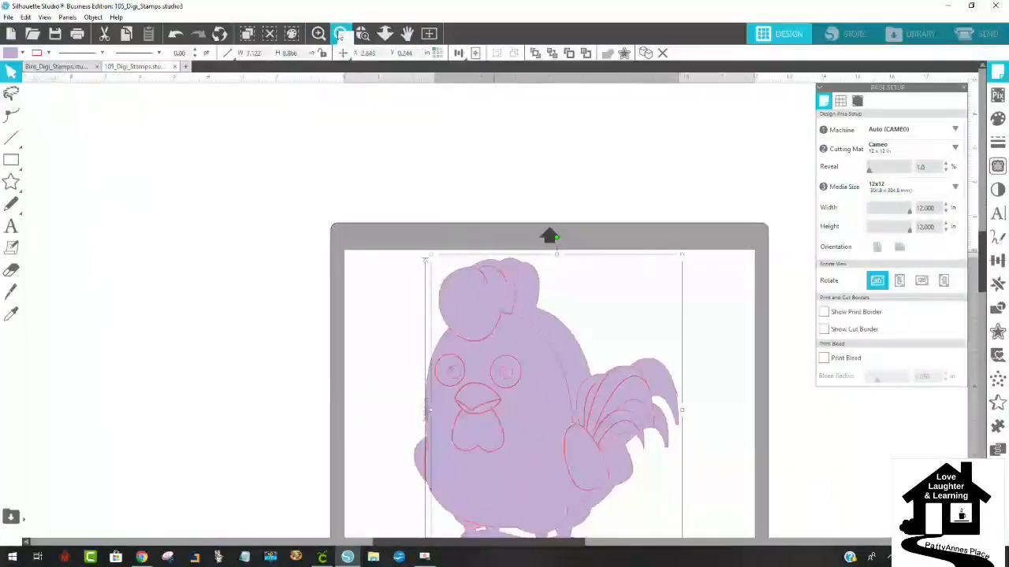
{"action": "left_click", "coordinate": [339, 34]}
{"action": "scroll", "coordinate": [684, 310], "scroll_direction": "down", "scroll_amount": 3}
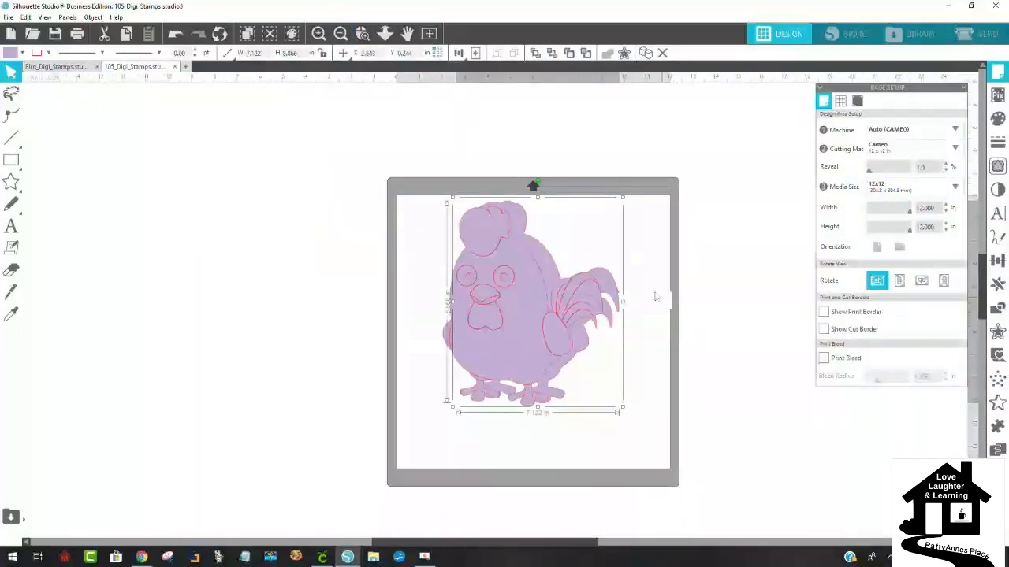
{"action": "left_click_drag", "start_coordinate": [542, 256], "coordinate": [298, 219]}
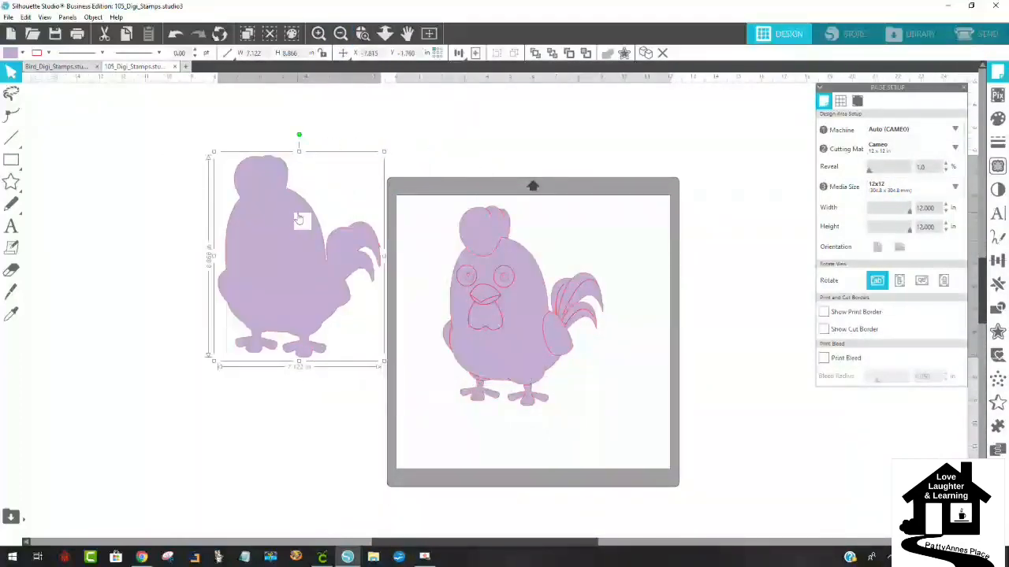
Fill the backing silhouette with black and place it back behind the light purple rooster pieces as an outline.
{"action": "left_click", "coordinate": [22, 52]}
{"action": "left_click", "coordinate": [21, 68]}
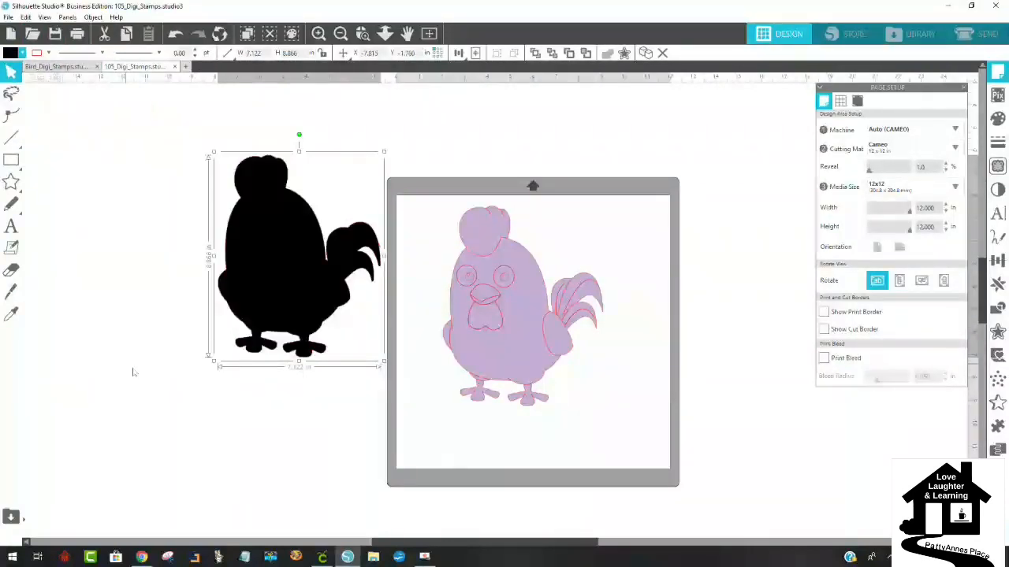
{"action": "left_click", "coordinate": [273, 335]}
{"action": "mouse_move", "coordinate": [288, 302]}
{"action": "left_mouse_down"}
{"action": "mouse_move", "coordinate": [363, 346]}
{"action": "mouse_move", "coordinate": [457, 362]}
{"action": "mouse_move", "coordinate": [512, 355]}
{"action": "left_mouse_up"}
{"action": "left_click", "coordinate": [583, 378]}
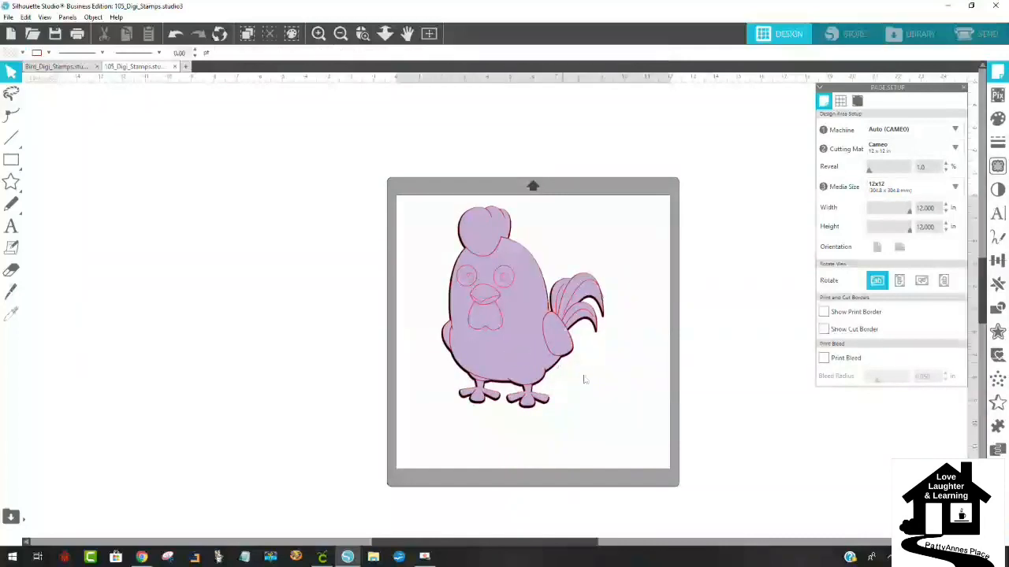
Fill the rooster's comb with red and deselect it.
{"action": "left_click", "coordinate": [362, 33]}
{"action": "left_click_drag", "start_coordinate": [598, 304], "coordinate": [687, 446]}
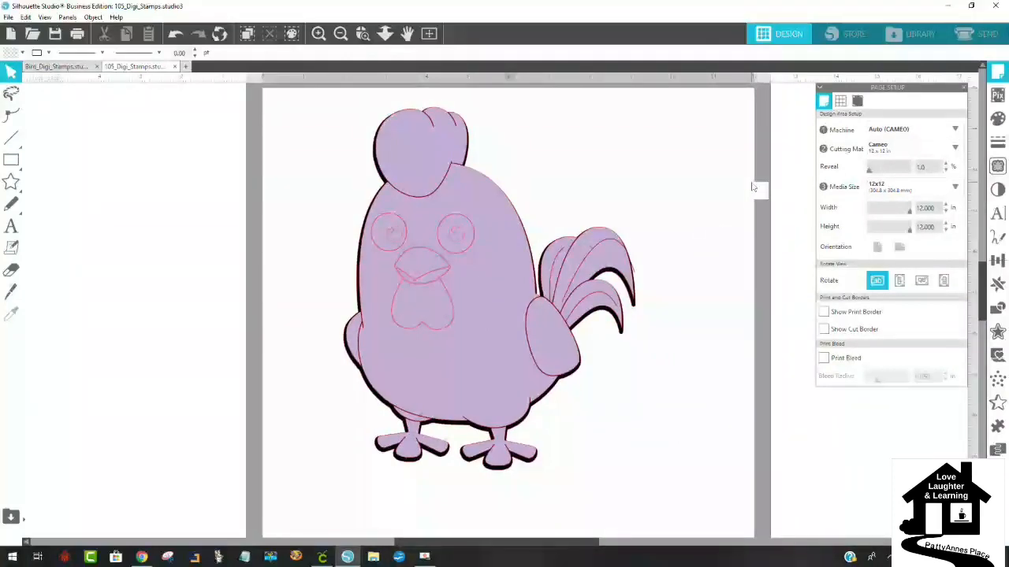
{"action": "left_click", "coordinate": [448, 163]}
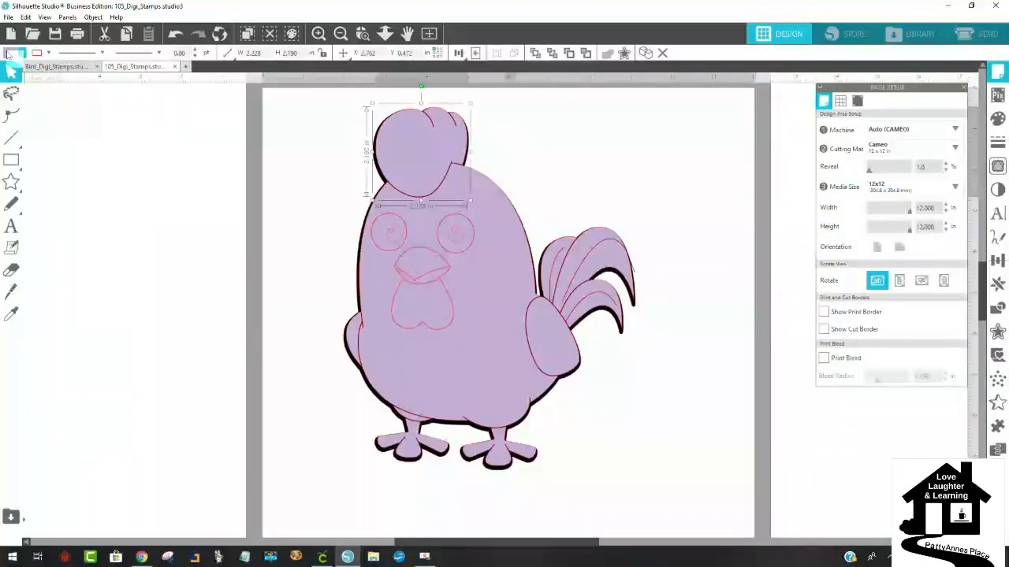
{"action": "left_click", "coordinate": [11, 53]}
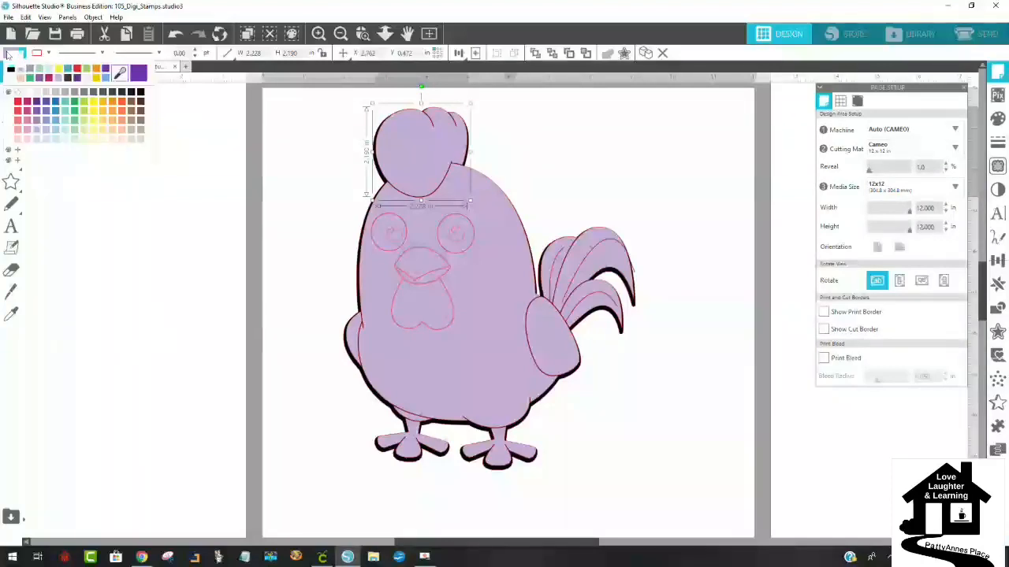
{"action": "left_click", "coordinate": [85, 71]}
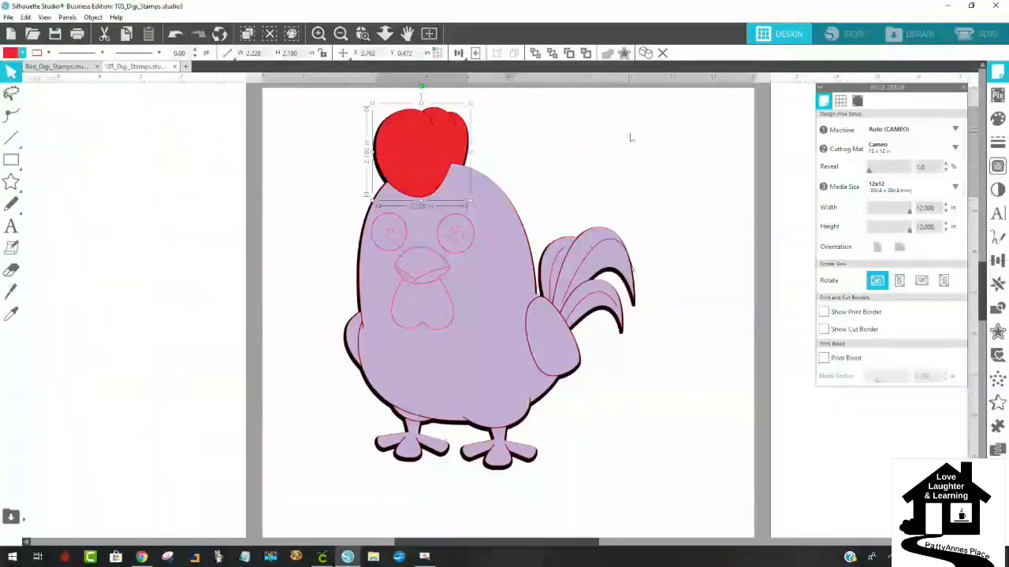
{"action": "left_click", "coordinate": [640, 165]}
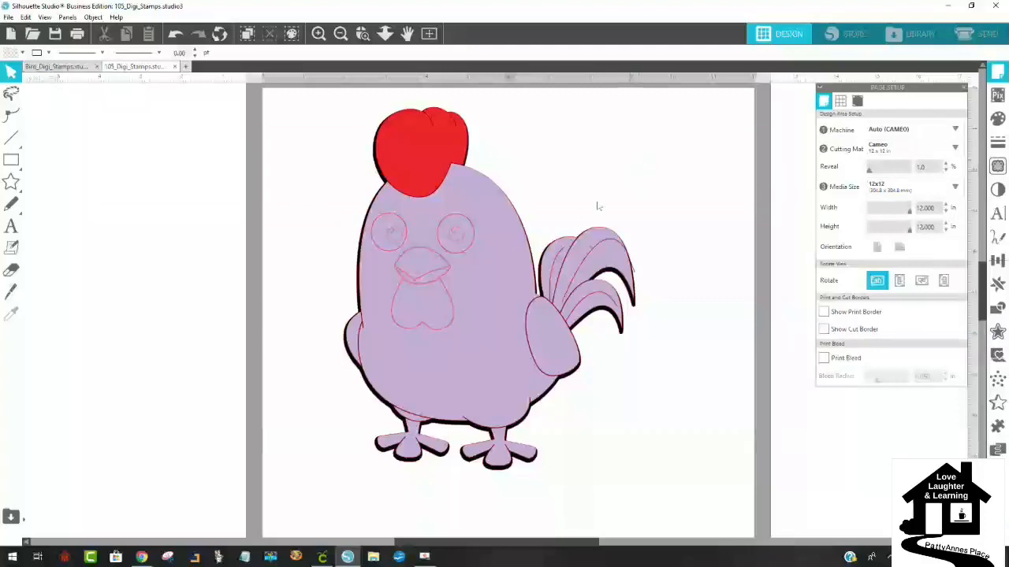
Fill the rooster's wattle below the beak with the same red and deselect it.
{"action": "left_click", "coordinate": [431, 311]}
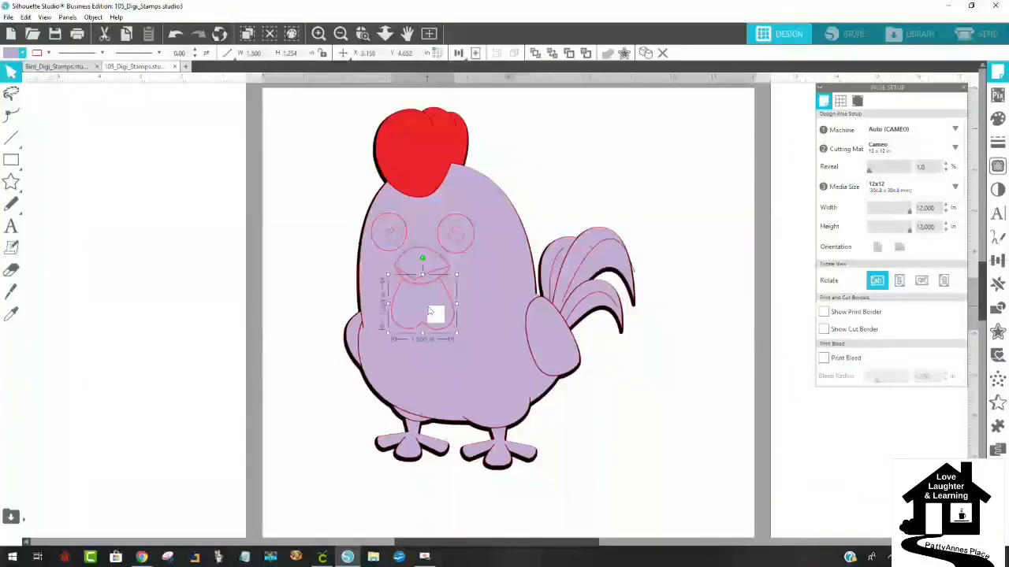
{"action": "left_click", "coordinate": [13, 54]}
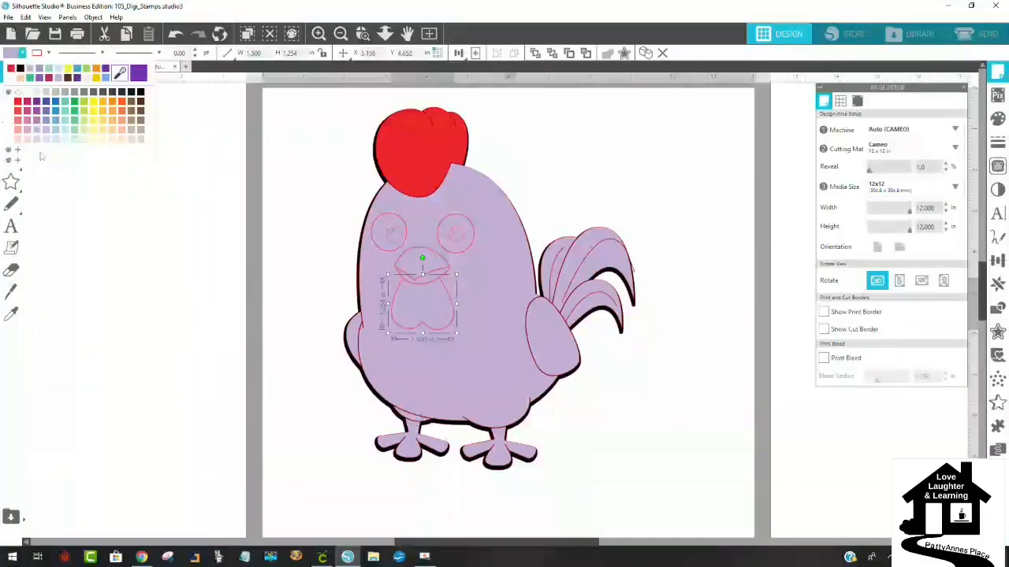
{"action": "left_click", "coordinate": [12, 70]}
{"action": "left_click", "coordinate": [660, 349]}
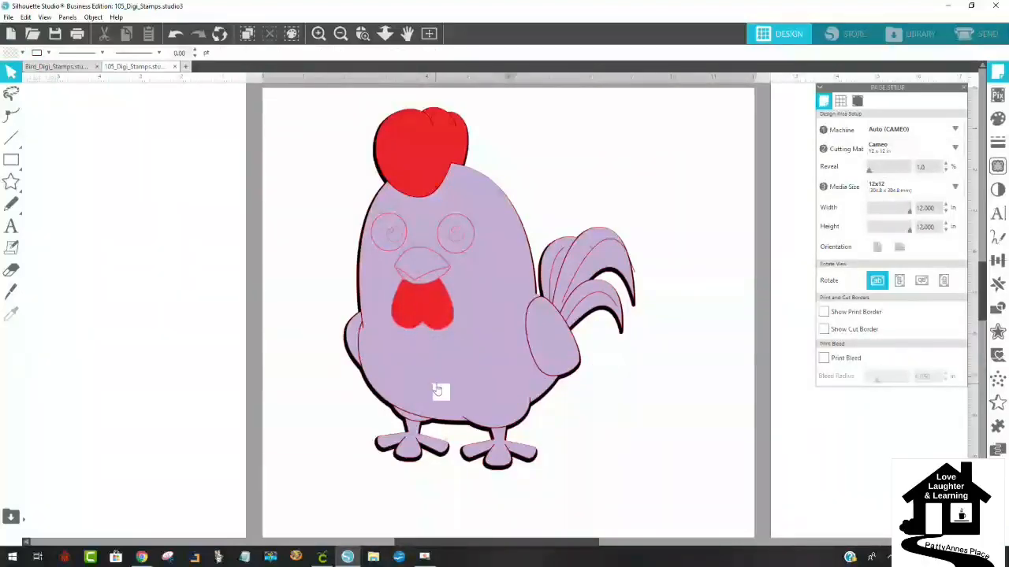
Nudge the rooster's body piece slightly down to balance the black outline around it.
{"action": "left_click", "coordinate": [463, 381]}
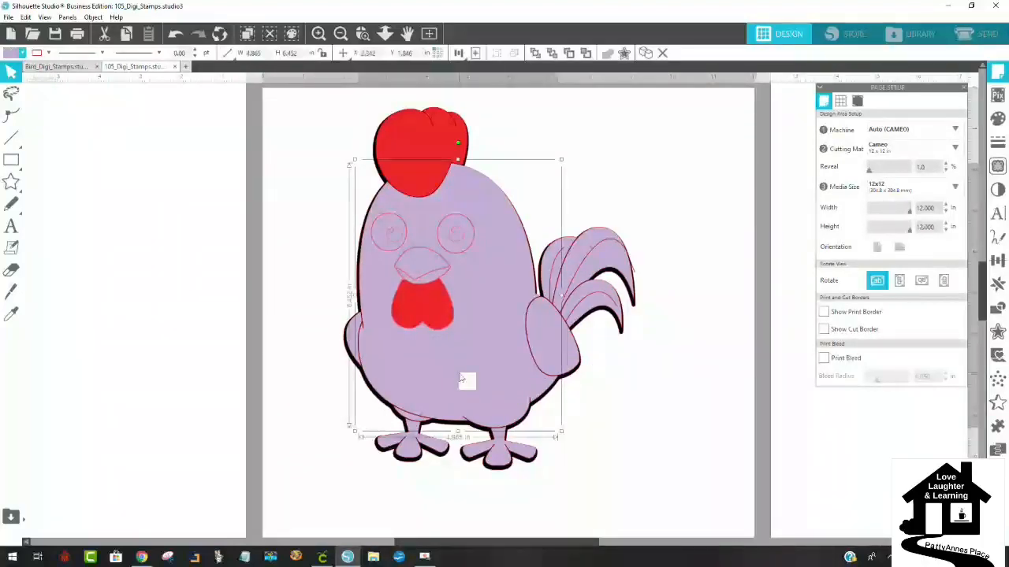
{"action": "left_click", "coordinate": [12, 53]}
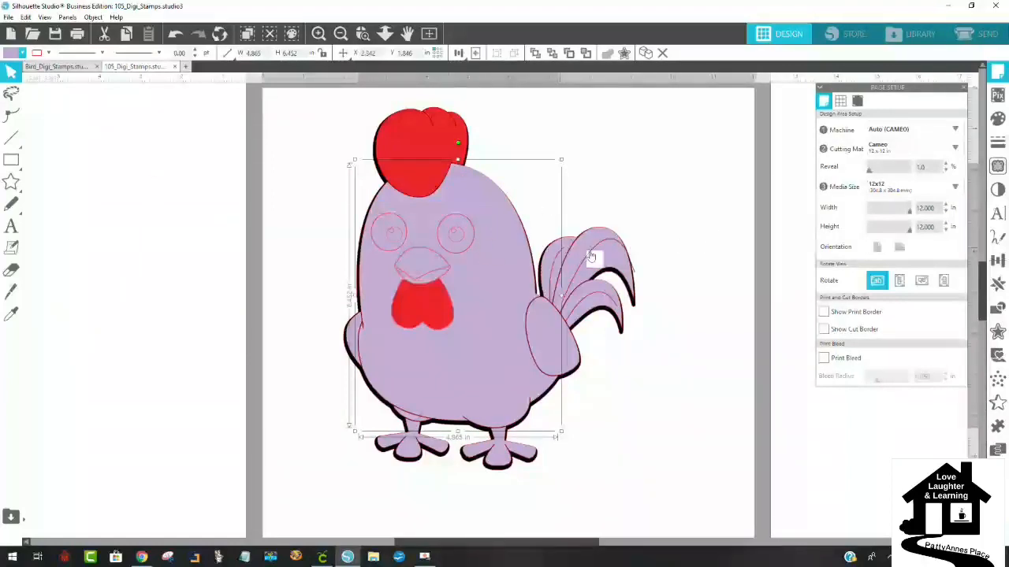
{"action": "left_click_drag", "start_coordinate": [489, 255], "coordinate": [489, 257]}
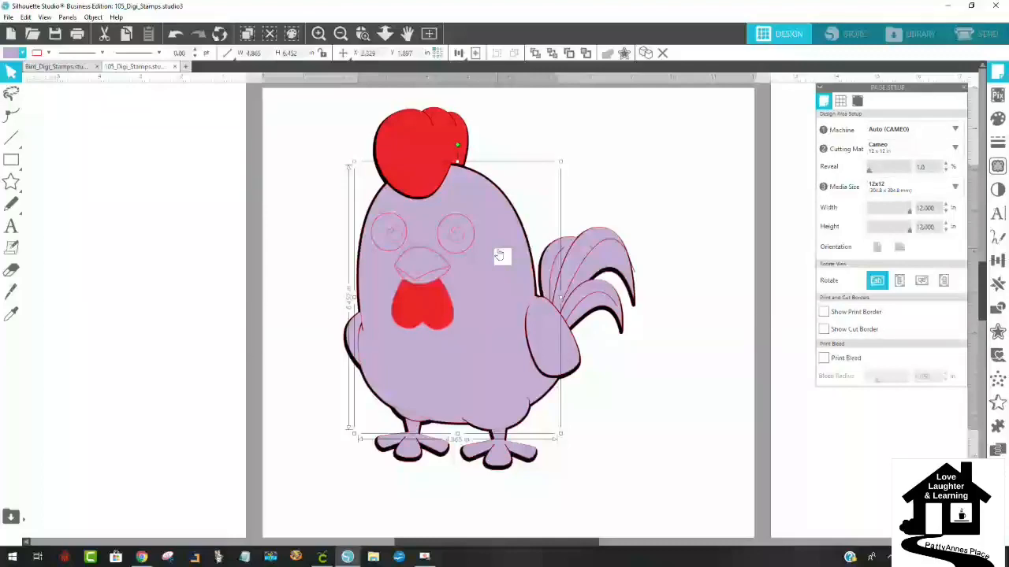
{"action": "mouse_move", "coordinate": [498, 247]}
{"action": "left_mouse_down"}
{"action": "mouse_move", "coordinate": [590, 198]}
{"action": "mouse_move", "coordinate": [545, 232]}
{"action": "mouse_move", "coordinate": [498, 247]}
{"action": "left_mouse_up"}
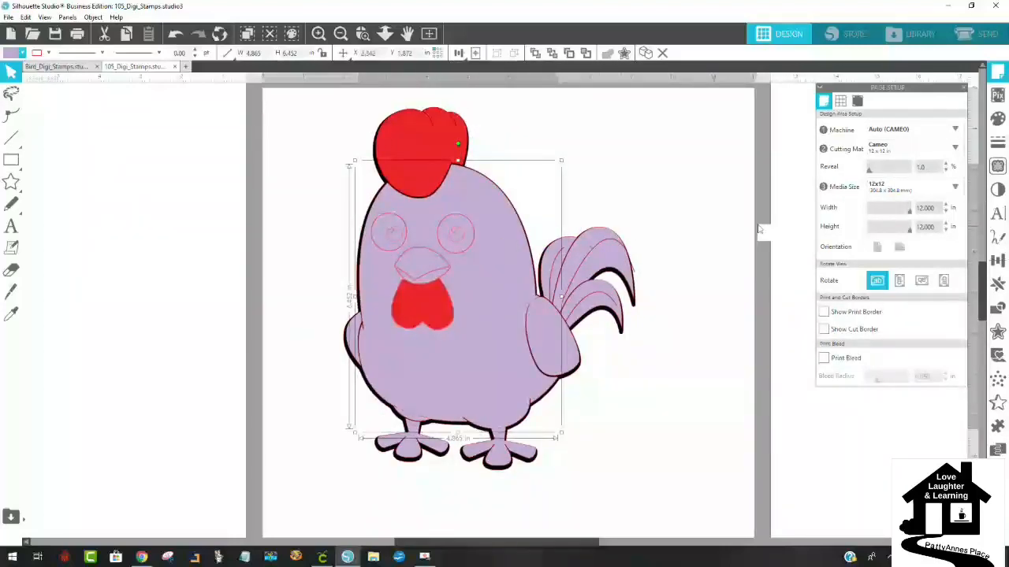
Try a light blue solid fill and a rainbow-striped gradient on the rooster's body.
{"action": "left_click", "coordinate": [999, 122]}
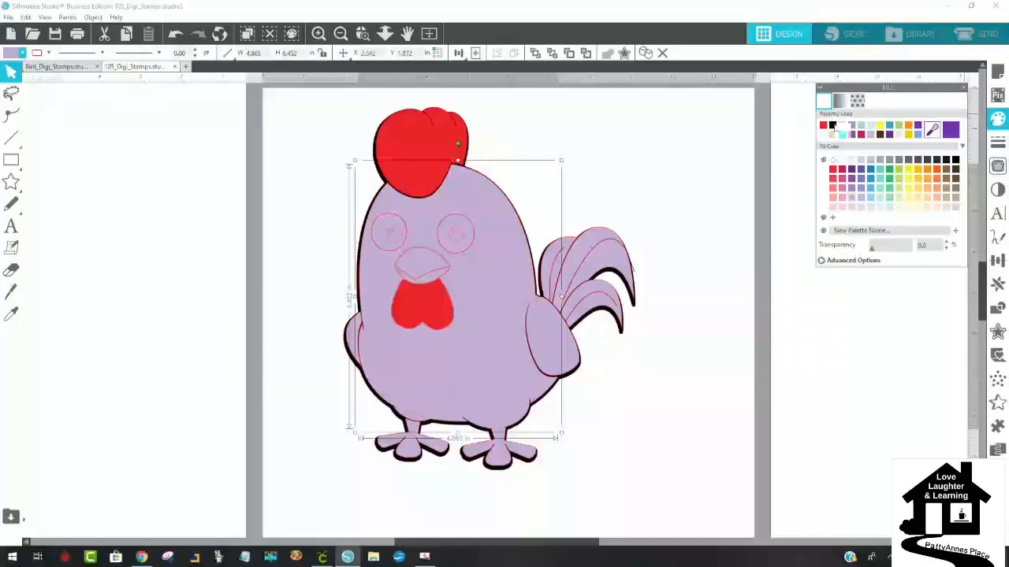
{"action": "left_click", "coordinate": [871, 128]}
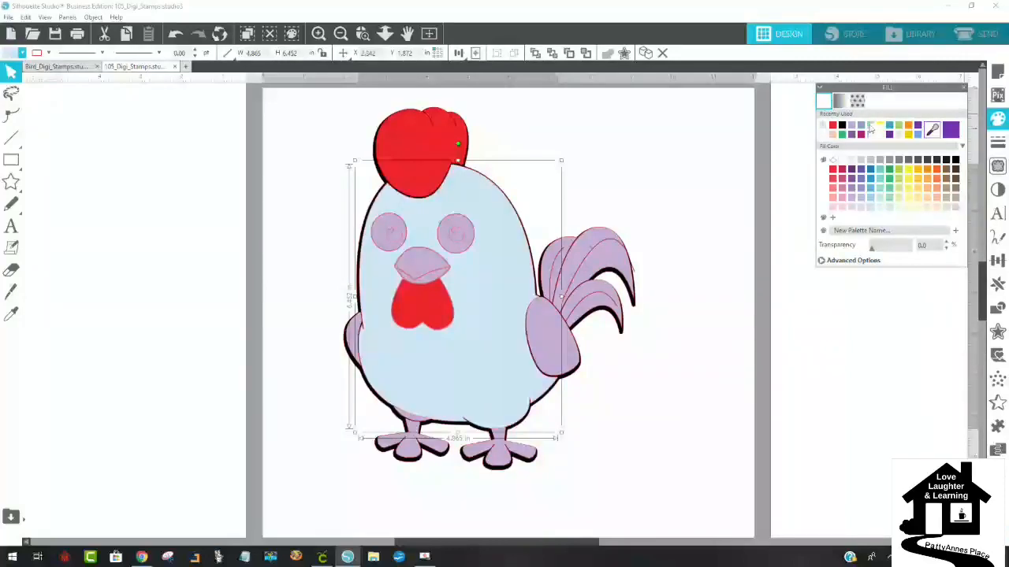
{"action": "left_click", "coordinate": [838, 100]}
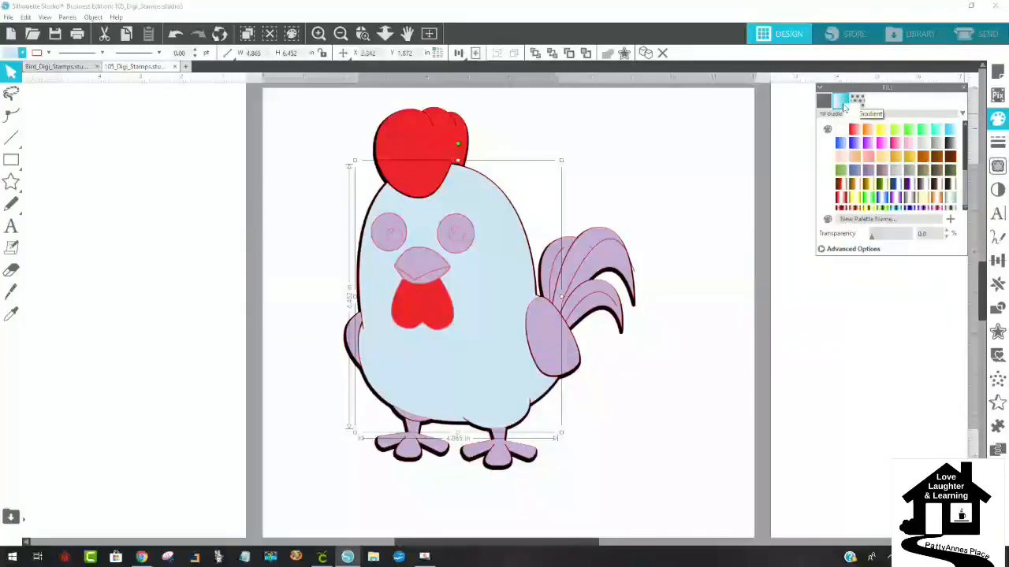
{"action": "left_click", "coordinate": [889, 174]}
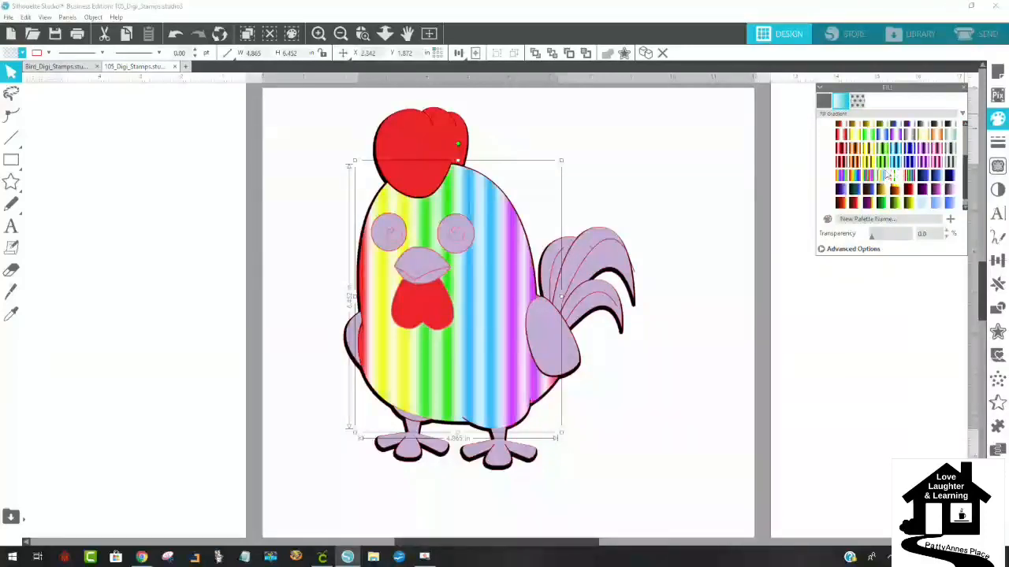
Compare the green and red plaid pattern fills on the rooster's body and apply the red-and-black BUFFALO PLAID.
{"action": "left_click", "coordinate": [857, 100]}
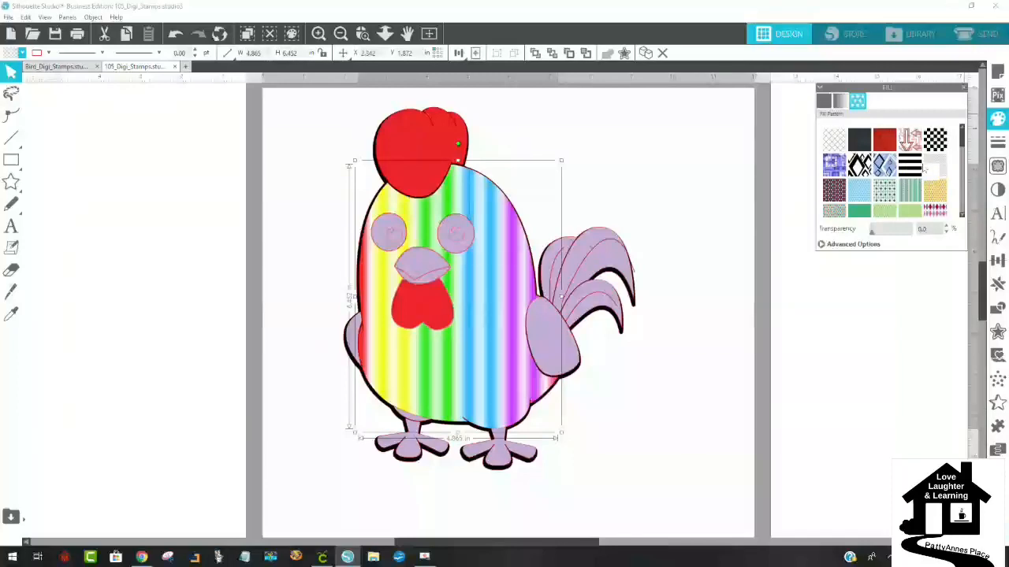
{"action": "scroll", "coordinate": [924, 170], "scroll_direction": "down", "scroll_amount": 2}
{"action": "scroll", "coordinate": [922, 172], "scroll_direction": "down", "scroll_amount": 6}
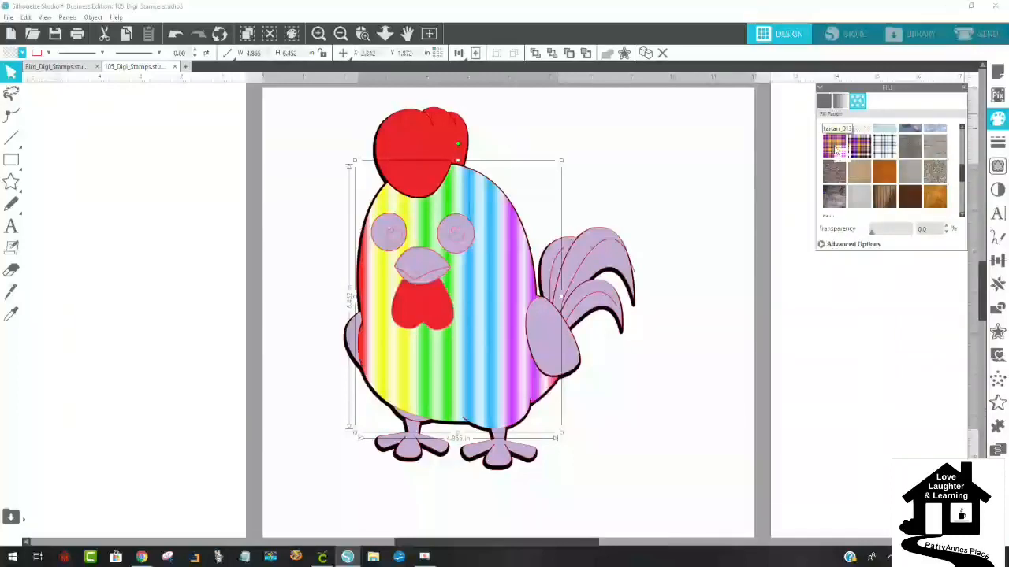
{"action": "scroll", "coordinate": [893, 175], "scroll_direction": "down", "scroll_amount": 3}
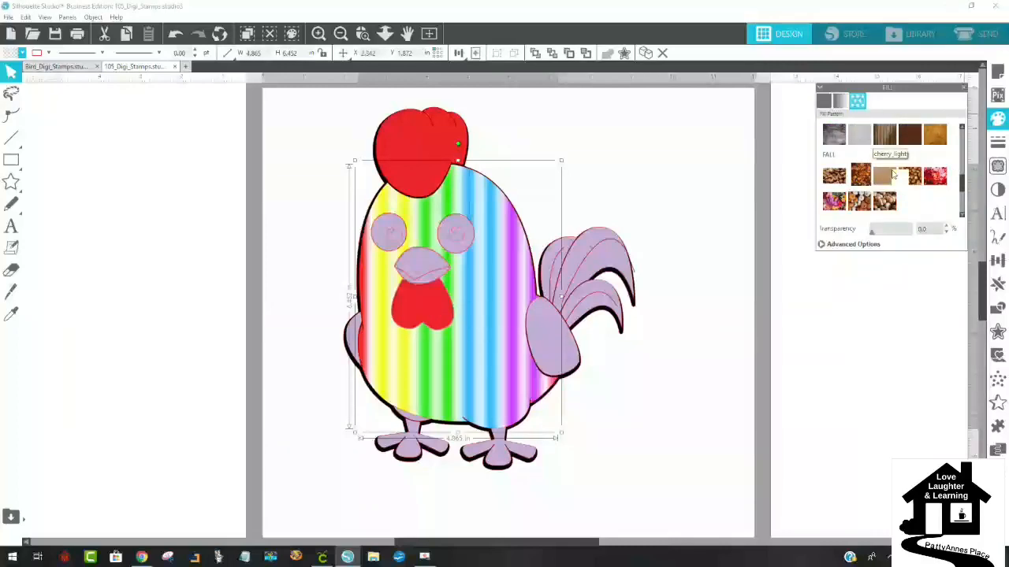
{"action": "scroll", "coordinate": [894, 175], "scroll_direction": "down", "scroll_amount": 1}
{"action": "scroll", "coordinate": [894, 175], "scroll_direction": "down", "scroll_amount": 3}
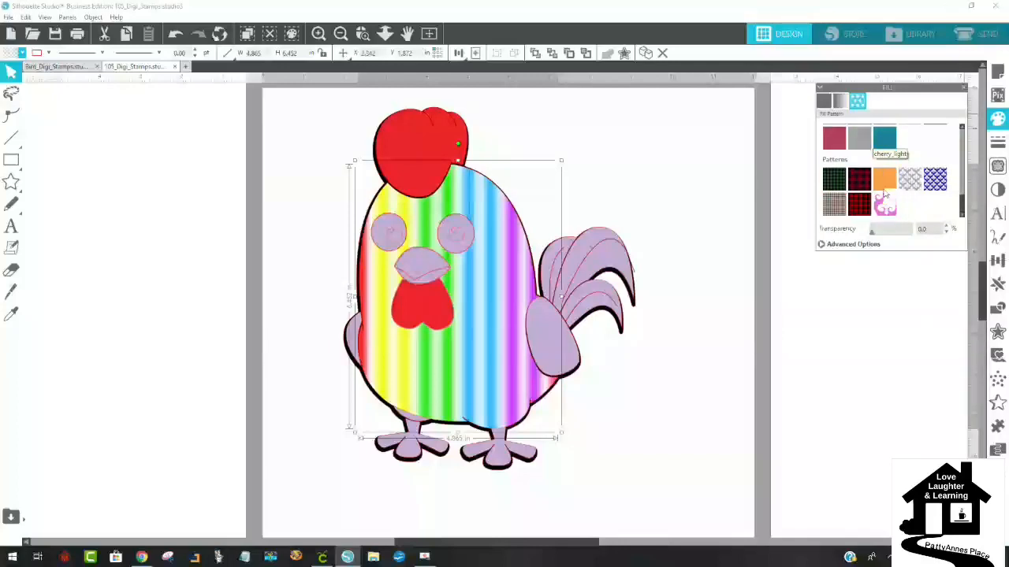
{"action": "left_click", "coordinate": [837, 186]}
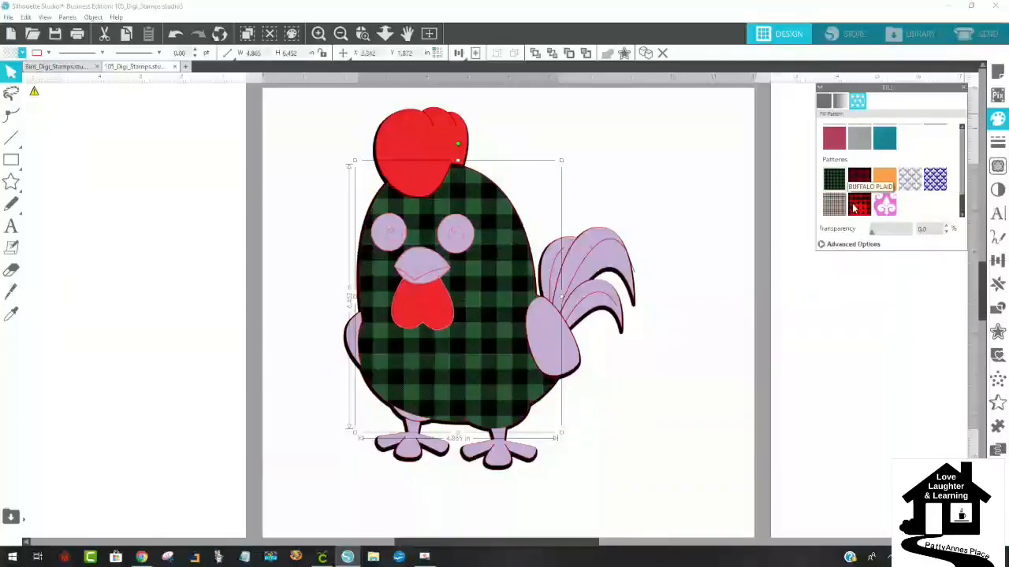
{"action": "left_click", "coordinate": [858, 207]}
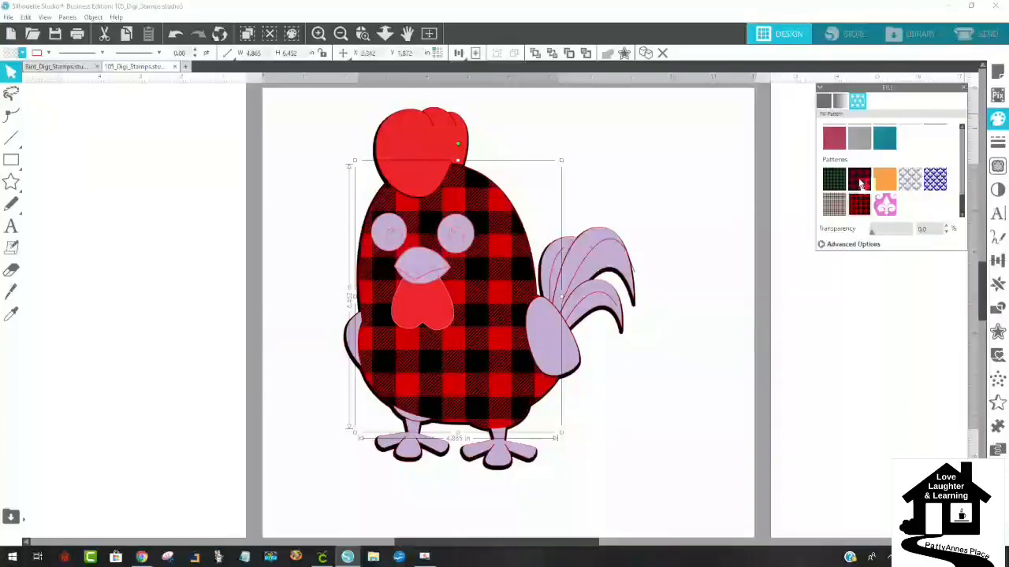
{"action": "left_click", "coordinate": [859, 180]}
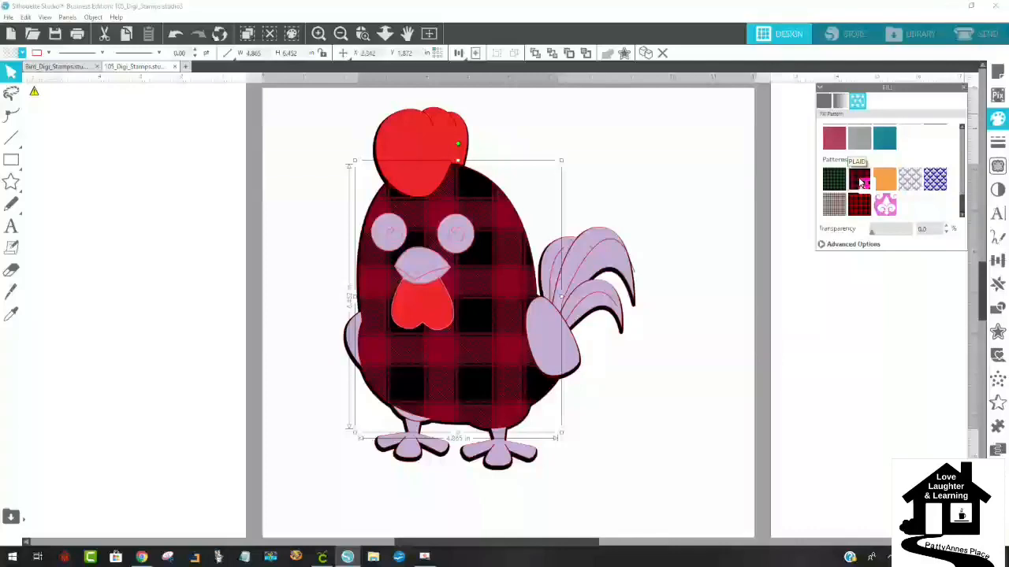
{"action": "left_click", "coordinate": [859, 206]}
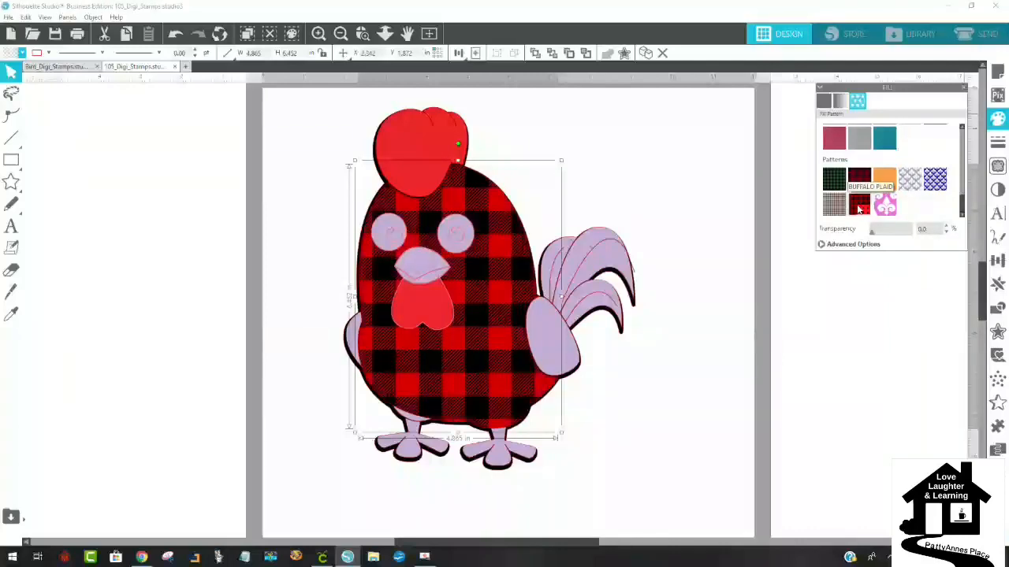
Reduce the scale of the buffalo plaid pattern on the rooster's body.
{"action": "left_click", "coordinate": [848, 246]}
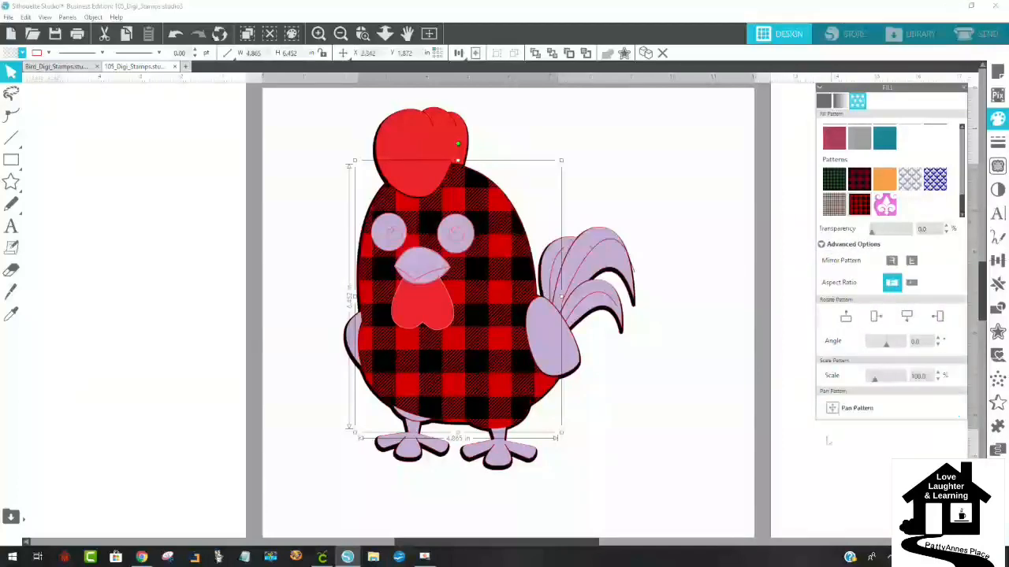
{"action": "mouse_move", "coordinate": [875, 382]}
{"action": "left_mouse_down"}
{"action": "mouse_move", "coordinate": [896, 383]}
{"action": "mouse_move", "coordinate": [859, 387]}
{"action": "mouse_move", "coordinate": [883, 383]}
{"action": "mouse_move", "coordinate": [874, 383]}
{"action": "left_mouse_up"}
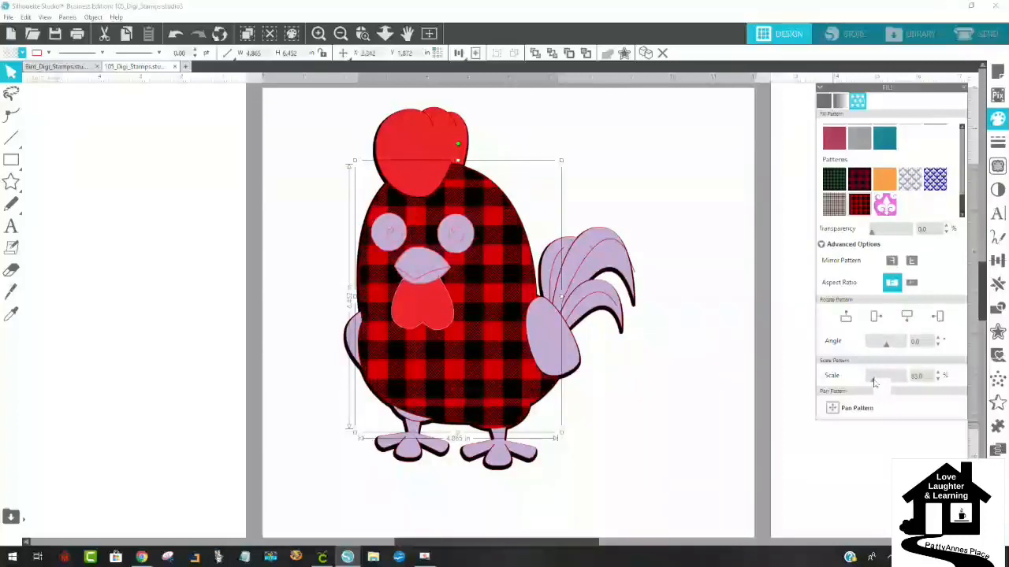
Fill both of the rooster's wings with the plain orange pattern.
{"action": "left_click", "coordinate": [694, 461]}
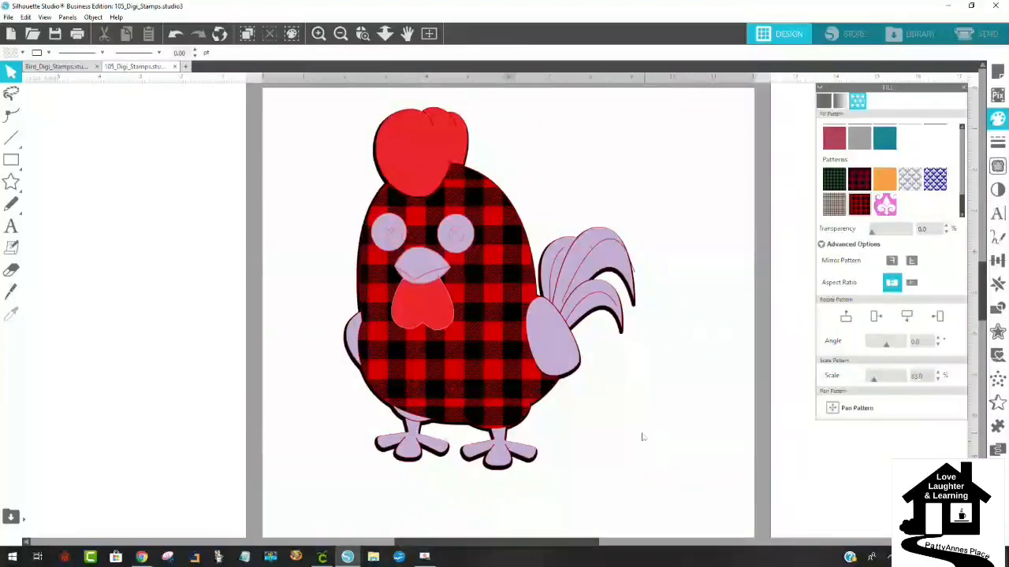
{"action": "left_click", "coordinate": [554, 353]}
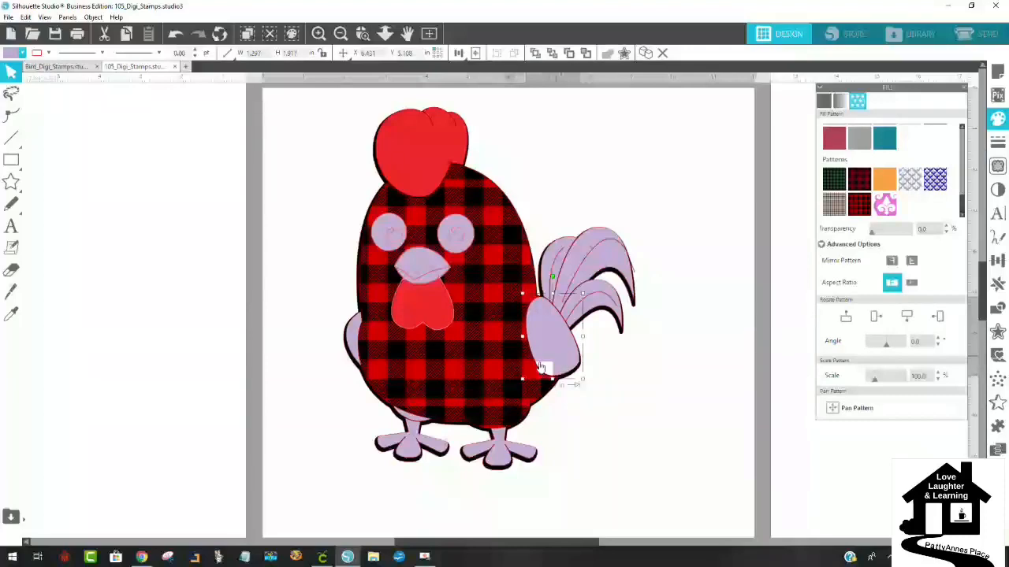
{"action": "left_click", "coordinate": [353, 338], "text": "shift"}
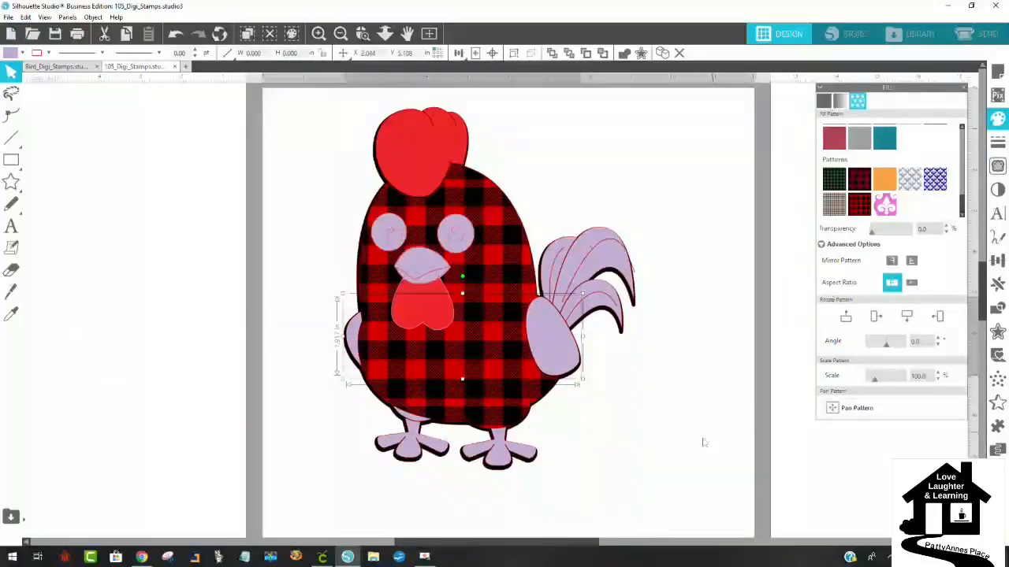
{"action": "left_click", "coordinate": [885, 180]}
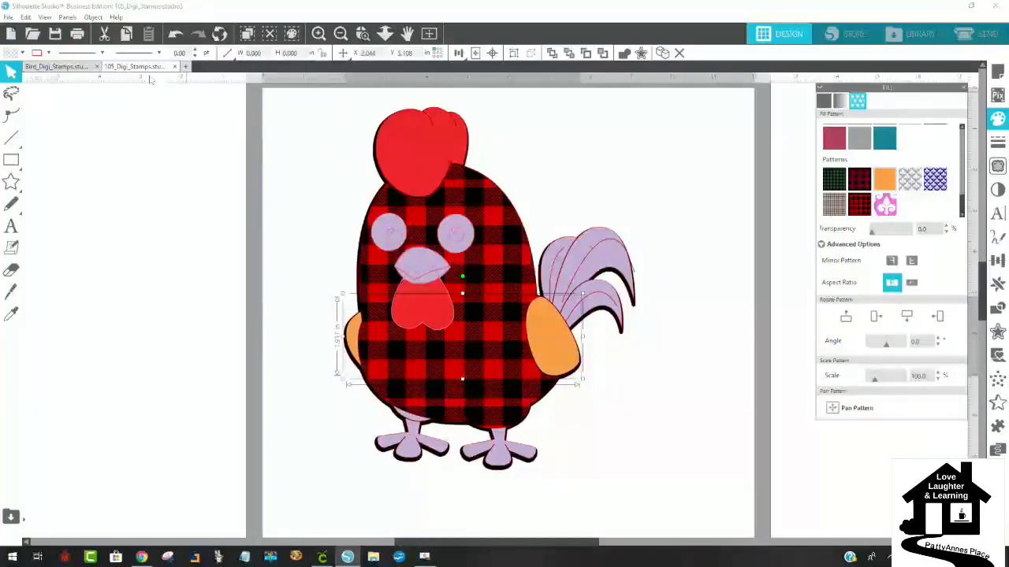
Try solid orange and yellow shades from the advanced colour picker on both wings and settle on yellow #FAD532.
{"action": "left_click", "coordinate": [824, 101]}
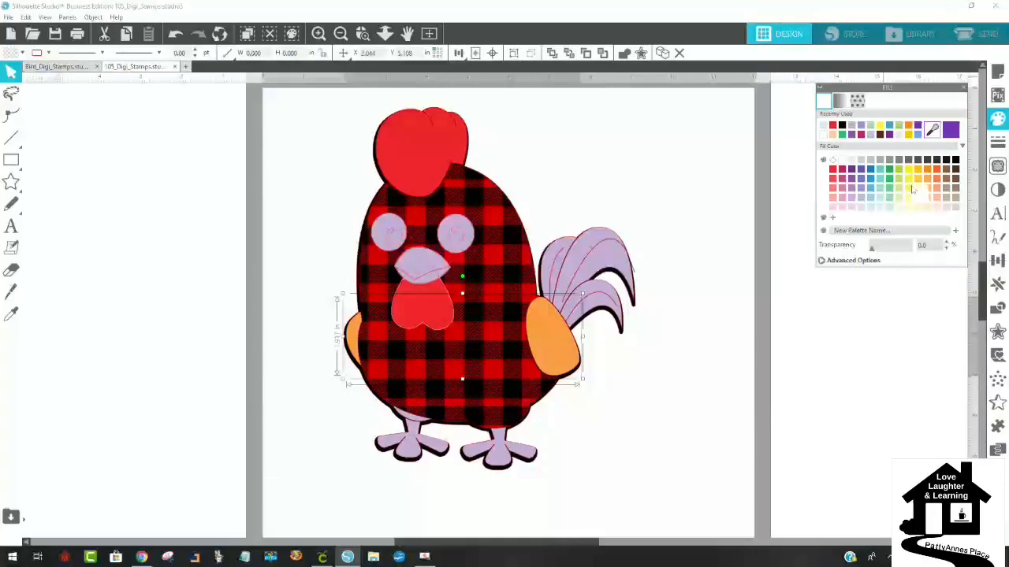
{"action": "left_click", "coordinate": [853, 261]}
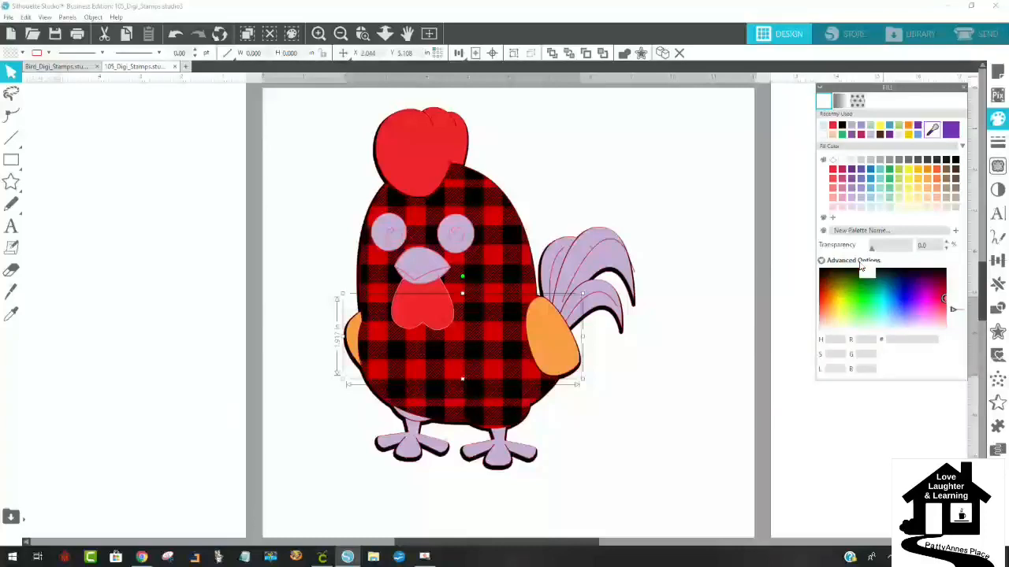
{"action": "left_click_drag", "start_coordinate": [952, 310], "coordinate": [829, 293]}
{"action": "left_click", "coordinate": [826, 285]}
{"action": "left_click", "coordinate": [838, 283]}
{"action": "left_click", "coordinate": [836, 293]}
{"action": "left_click", "coordinate": [831, 301]}
{"action": "left_click", "coordinate": [826, 309]}
{"action": "left_click", "coordinate": [829, 307]}
{"action": "left_click", "coordinate": [832, 302]}
{"action": "left_click", "coordinate": [831, 310]}
{"action": "left_click", "coordinate": [833, 309]}
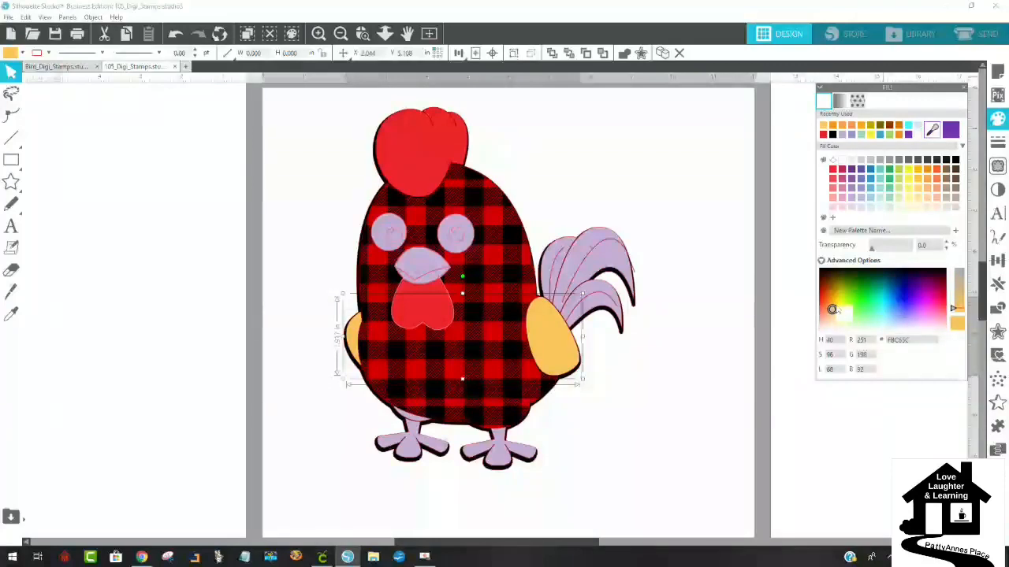
{"action": "left_click", "coordinate": [836, 305]}
{"action": "left_click", "coordinate": [699, 221]}
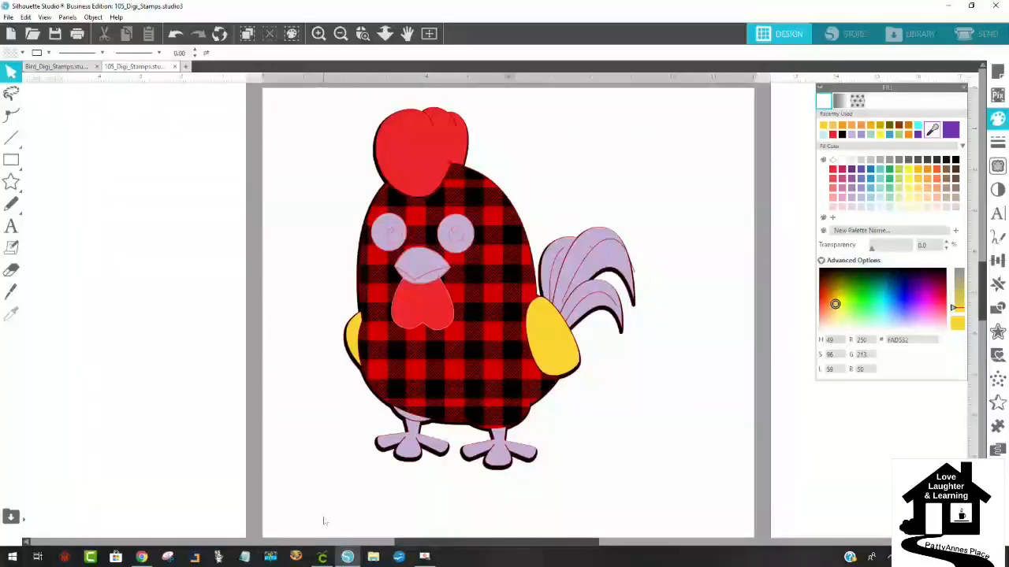
Fill both of the rooster's feet with solid orange #F68E27.
{"action": "left_click", "coordinate": [499, 451]}
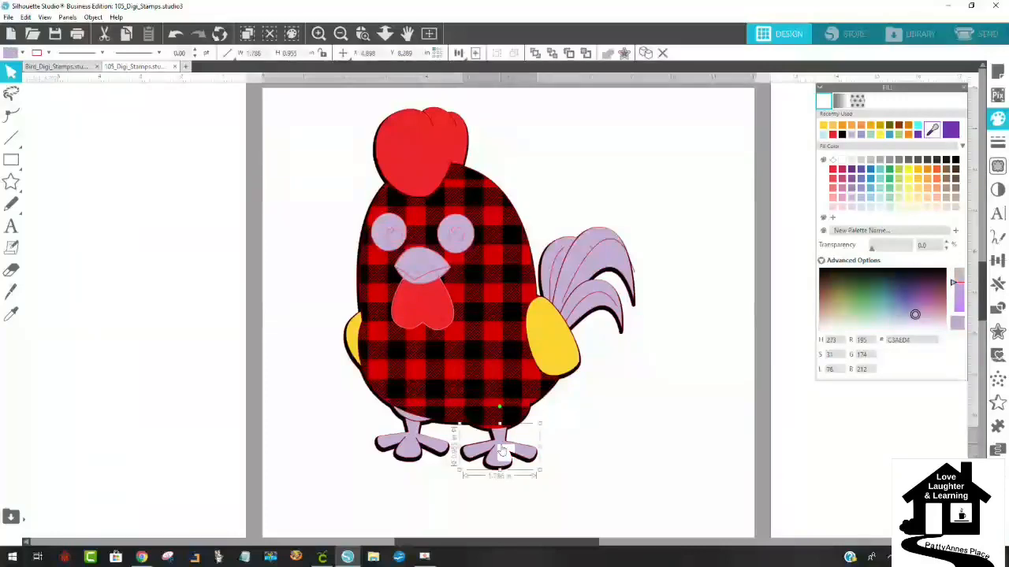
{"action": "left_click", "coordinate": [410, 457], "text": "shift"}
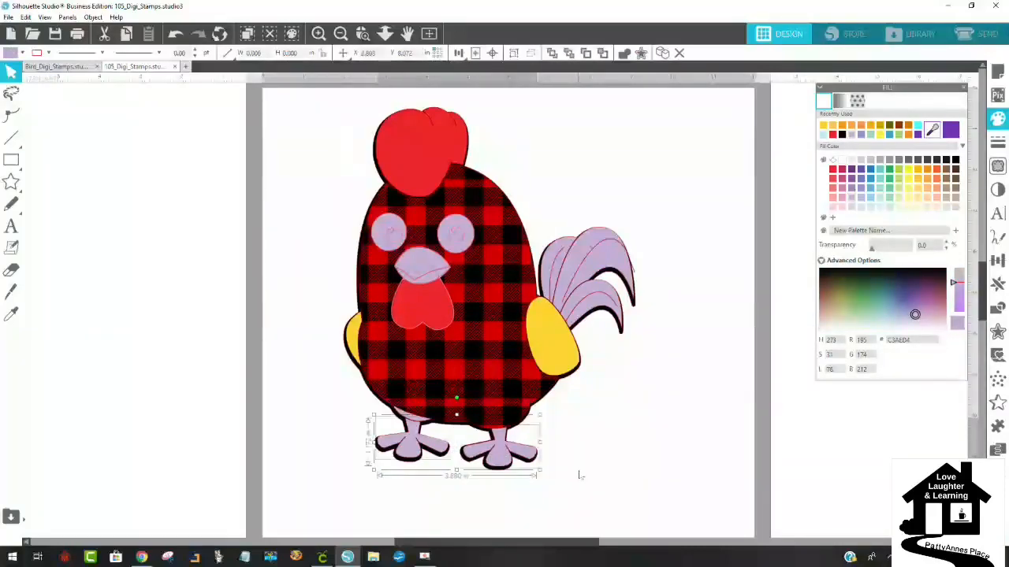
{"action": "left_click", "coordinate": [927, 169]}
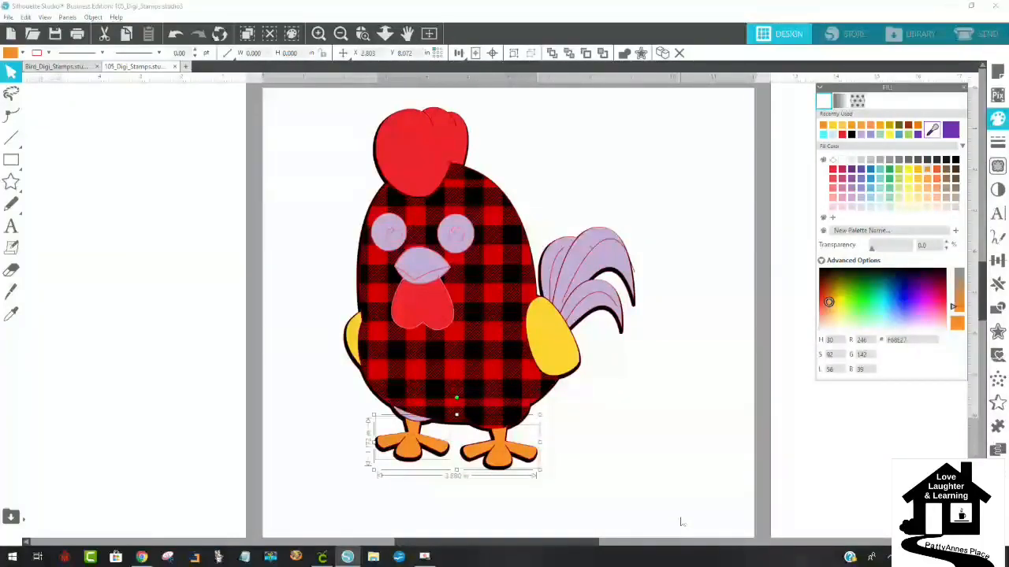
{"action": "left_click", "coordinate": [681, 522]}
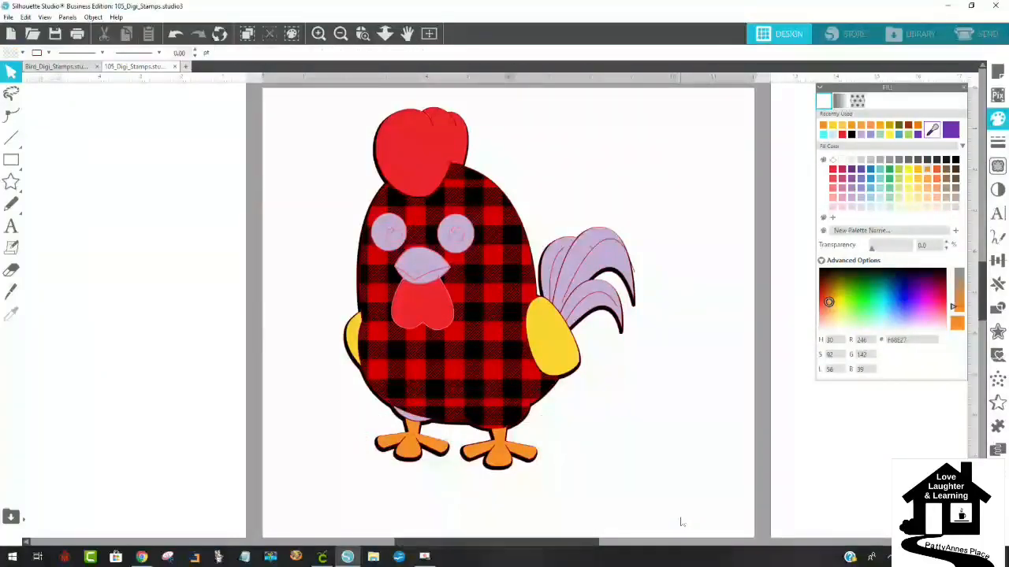
Fill the upper and lower beak pieces with the same orange as the feet.
{"action": "left_click", "coordinate": [421, 267]}
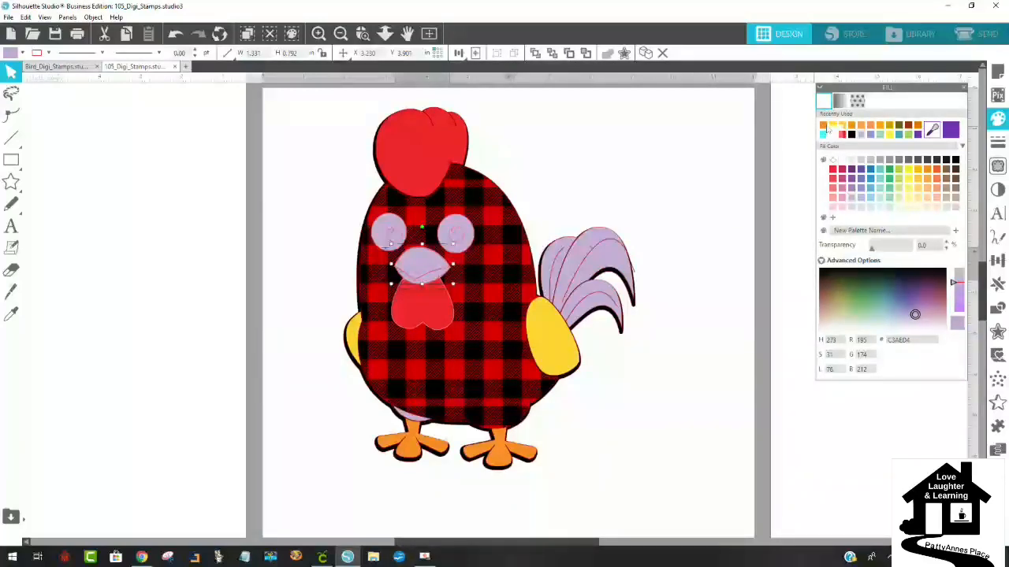
{"action": "left_click", "coordinate": [824, 126]}
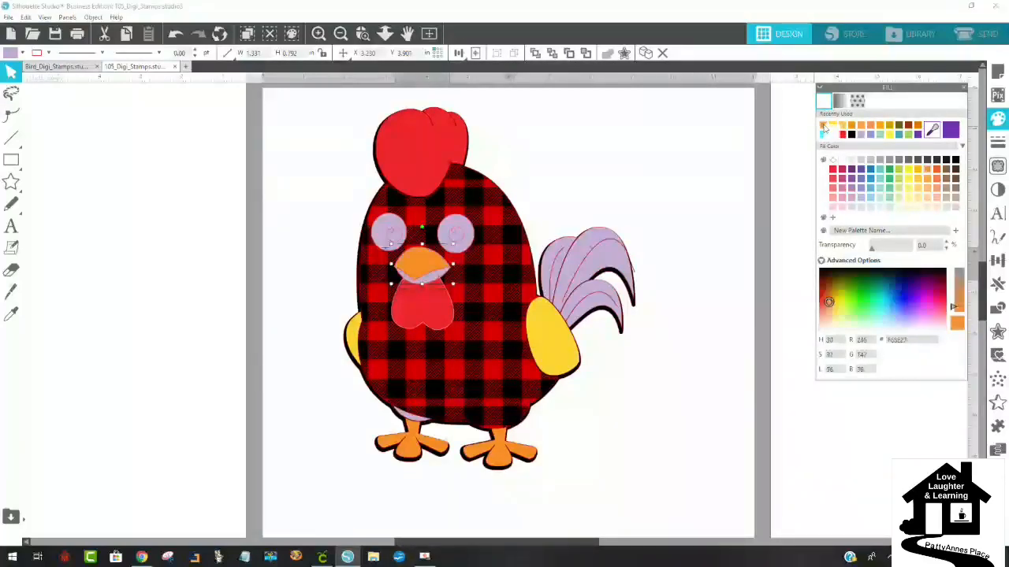
{"action": "left_click", "coordinate": [427, 280]}
{"action": "left_click", "coordinate": [824, 126]}
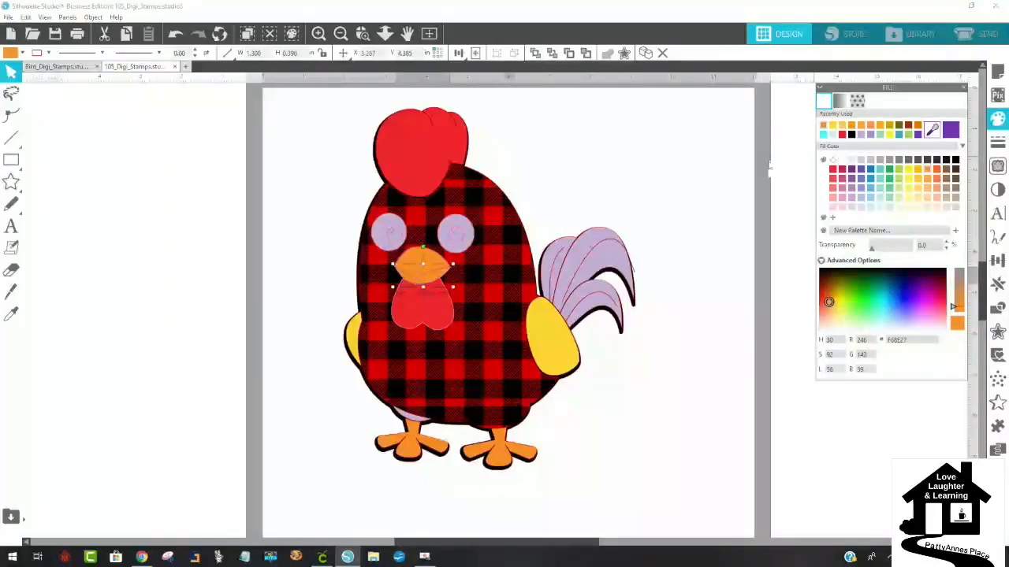
{"action": "left_click", "coordinate": [732, 197]}
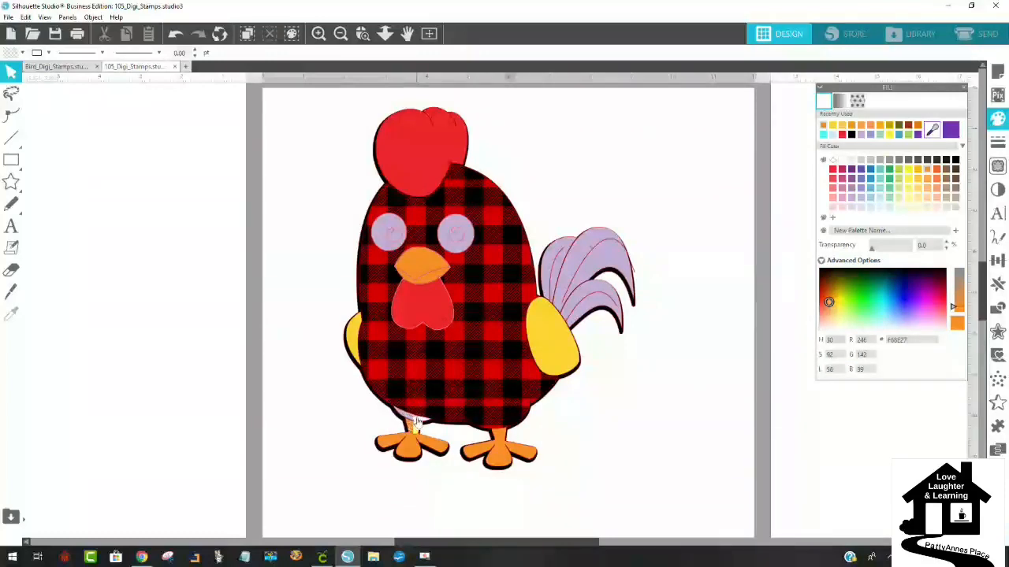
Fill the small lavender piece between the body and the wing-side foot with the red-and-black buffalo plaid pattern.
{"action": "mouse_move", "coordinate": [400, 416]}
{"action": "left_mouse_down"}
{"action": "mouse_move", "coordinate": [321, 412]}
{"action": "mouse_move", "coordinate": [400, 421]}
{"action": "left_mouse_up"}
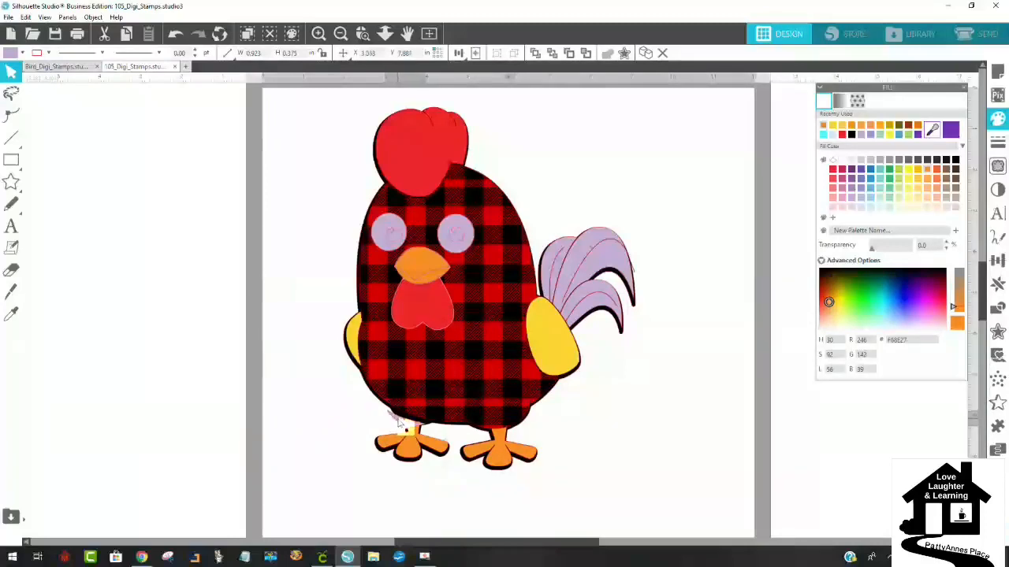
{"action": "left_click", "coordinate": [405, 427]}
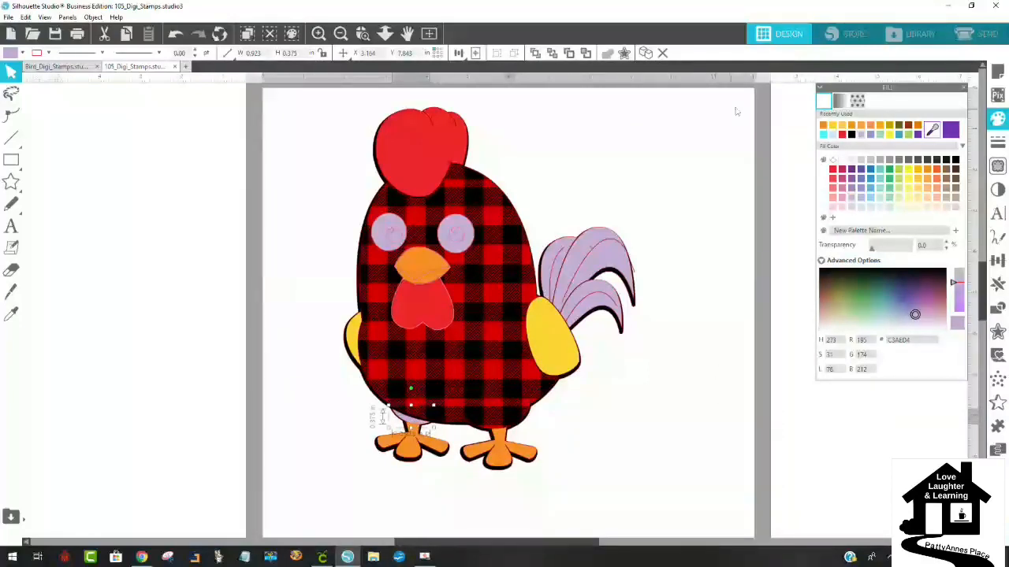
{"action": "left_click", "coordinate": [999, 118]}
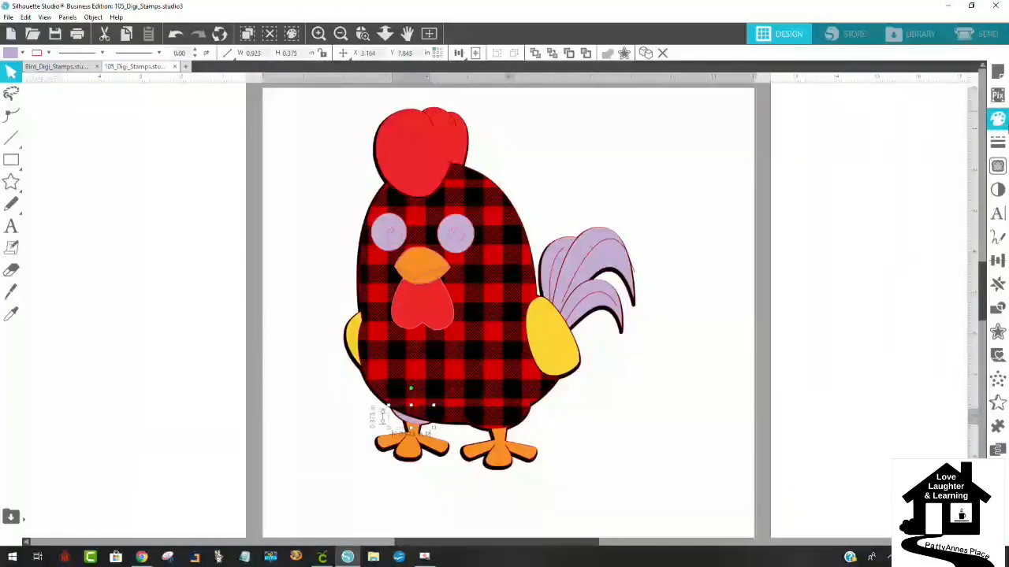
{"action": "left_click", "coordinate": [999, 118]}
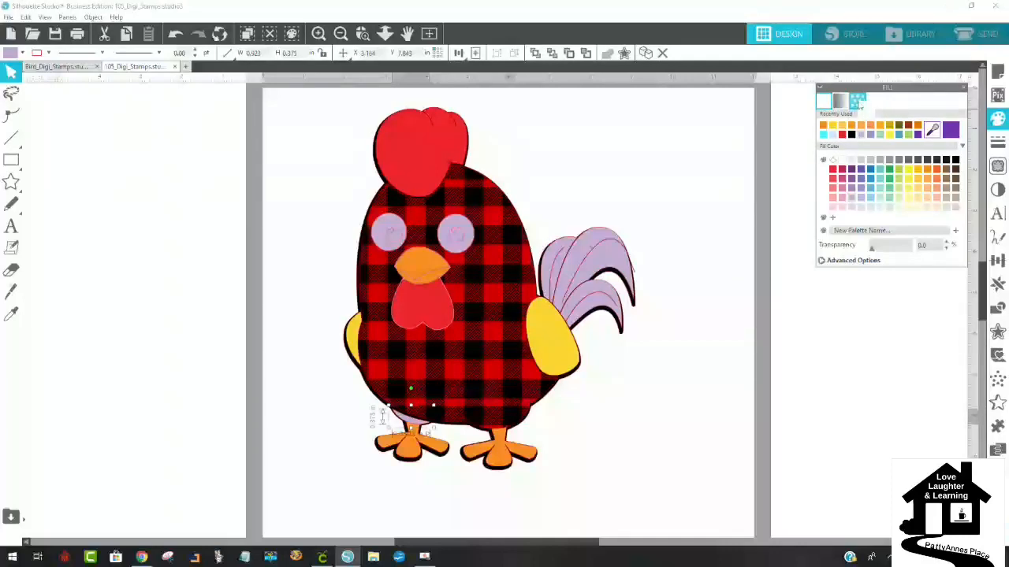
{"action": "left_click", "coordinate": [857, 100]}
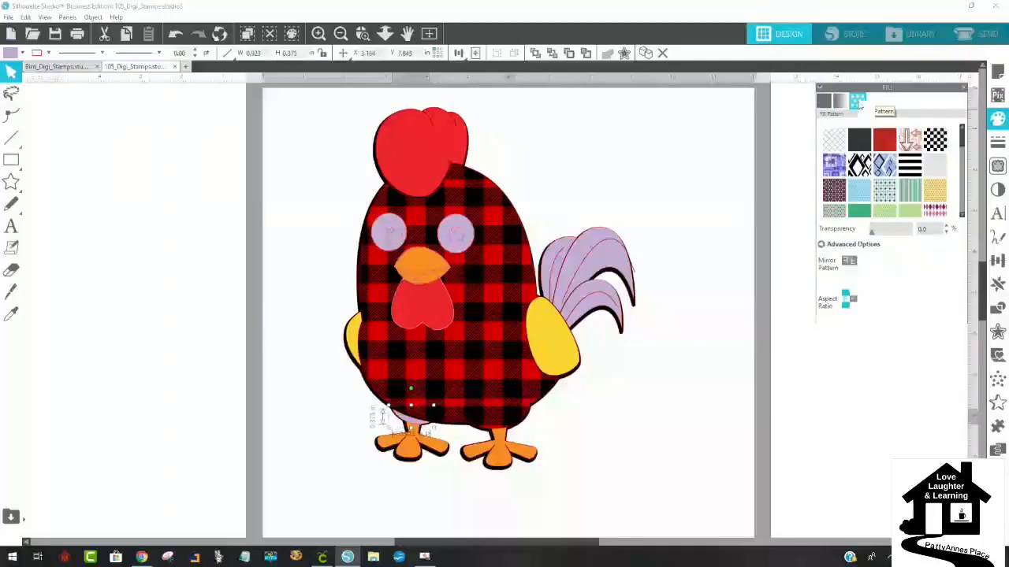
{"action": "left_click_drag", "start_coordinate": [968, 140], "coordinate": [965, 209]}
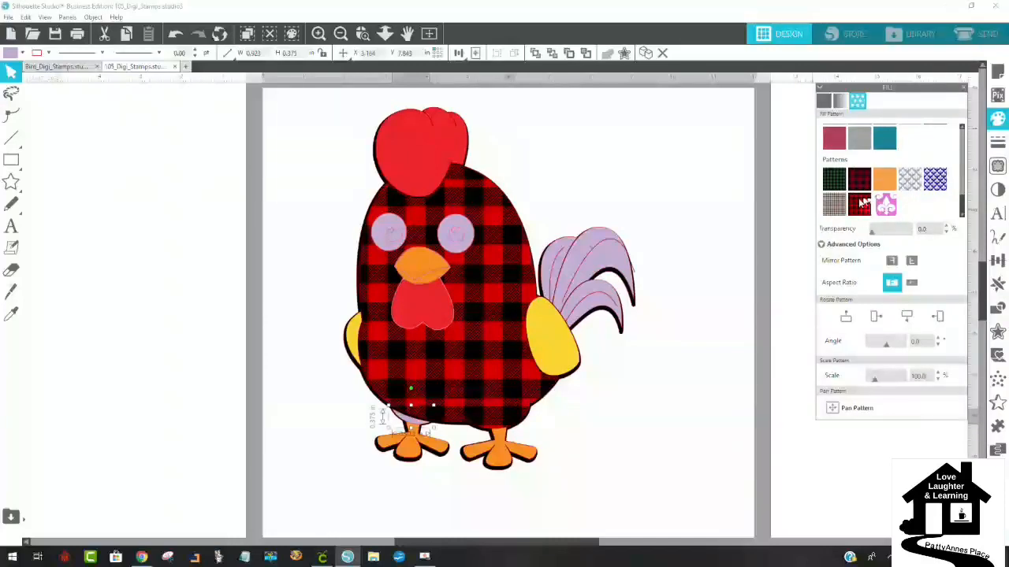
{"action": "left_click", "coordinate": [707, 242]}
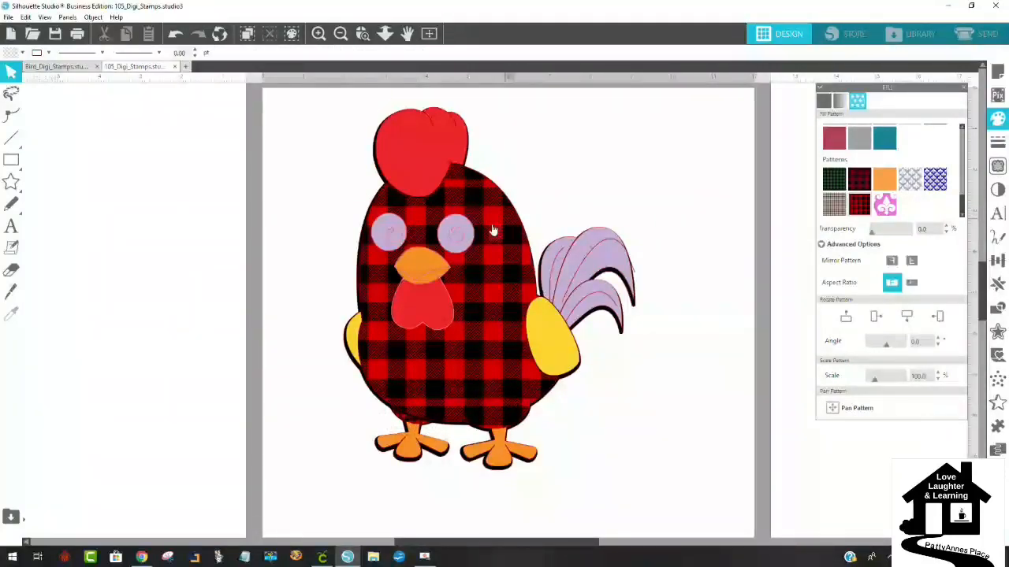
Move the plaid body piece off to the side of the rooster and fill both outer eye circles with solid white.
{"action": "left_click_drag", "start_coordinate": [494, 236], "coordinate": [335, 249]}
{"action": "left_click_drag", "start_coordinate": [290, 245], "coordinate": [278, 243]}
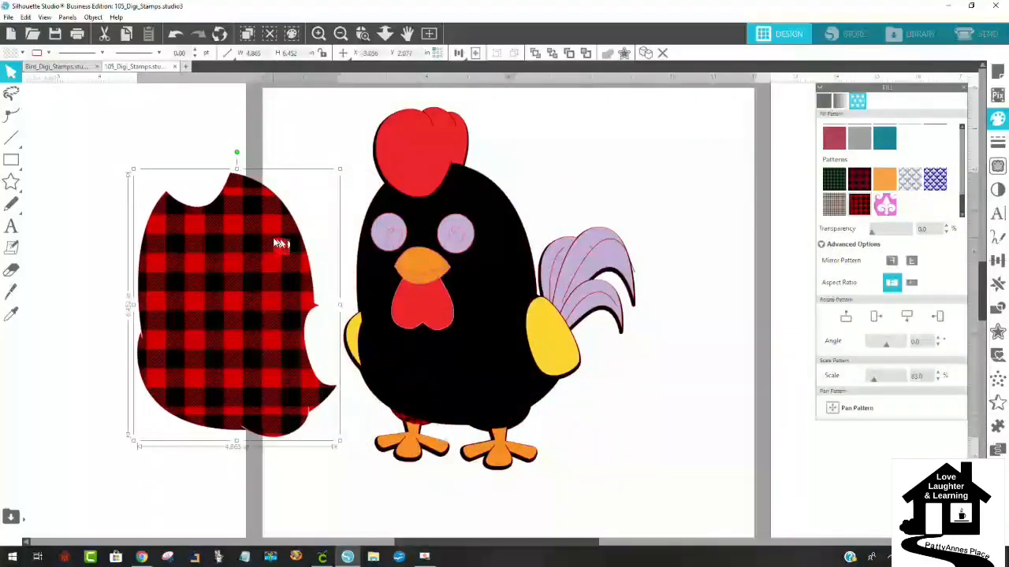
{"action": "left_click", "coordinate": [453, 249]}
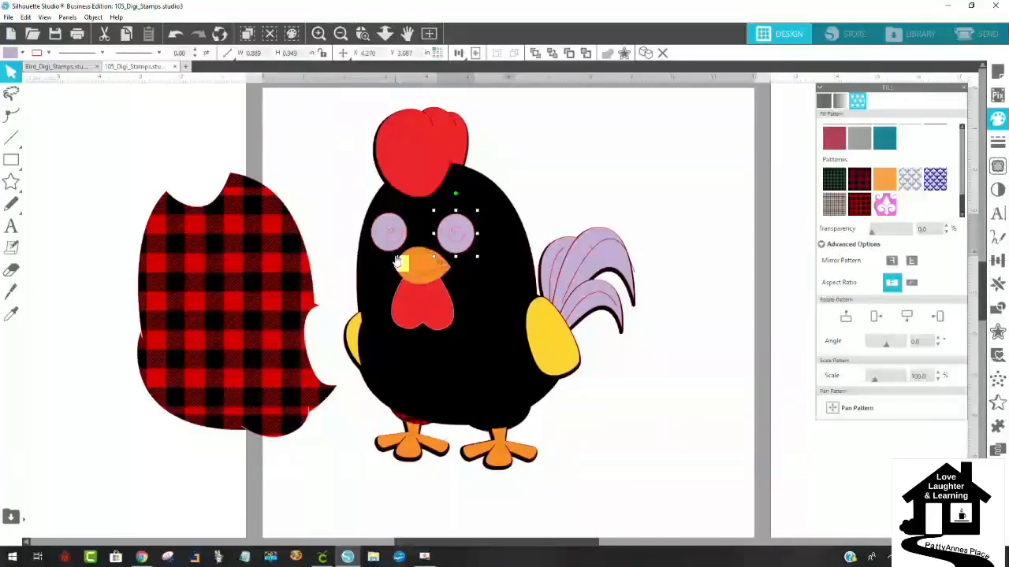
{"action": "left_click", "coordinate": [387, 235], "text": "shift"}
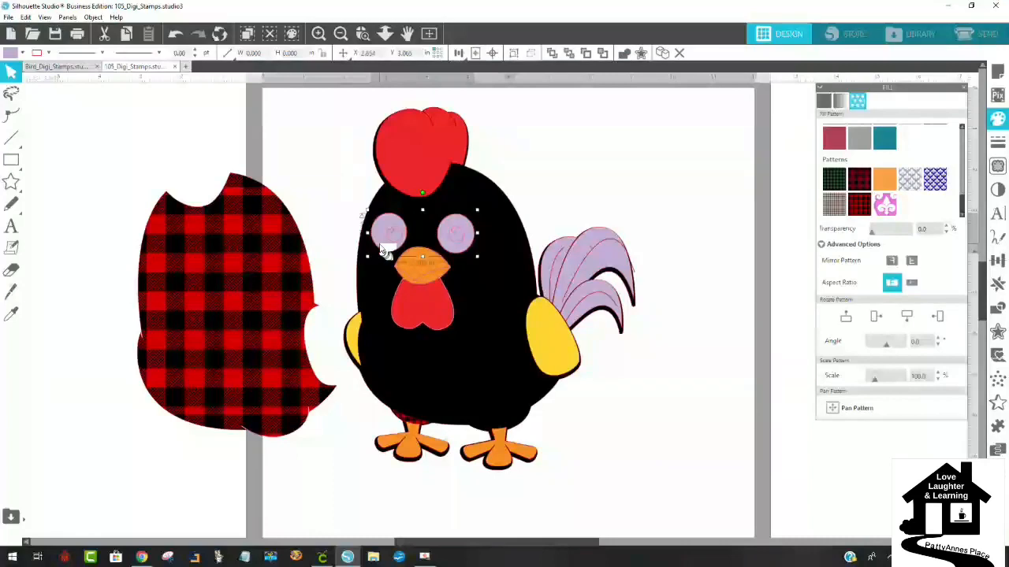
{"action": "left_click", "coordinate": [11, 55]}
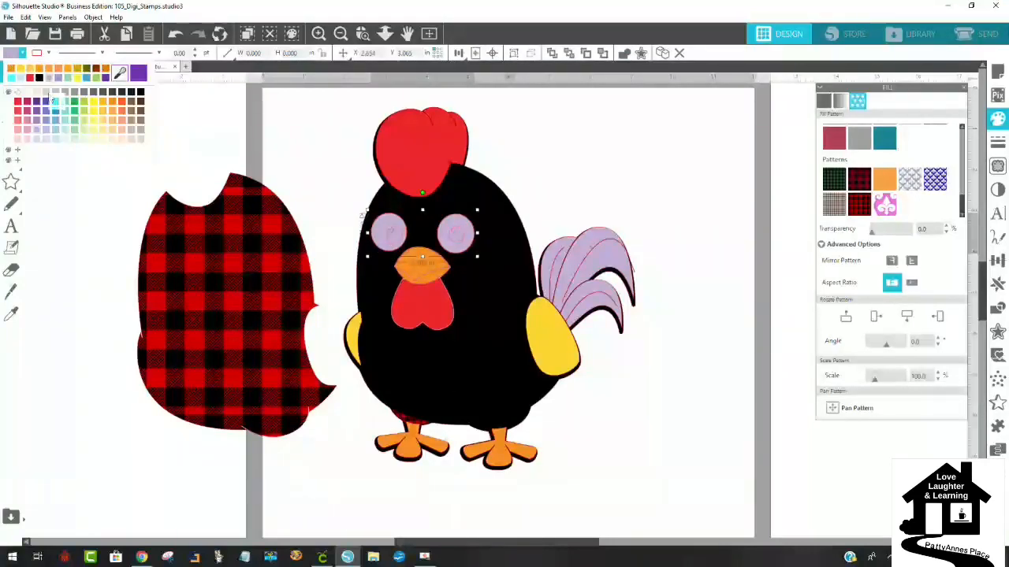
{"action": "left_click", "coordinate": [27, 94]}
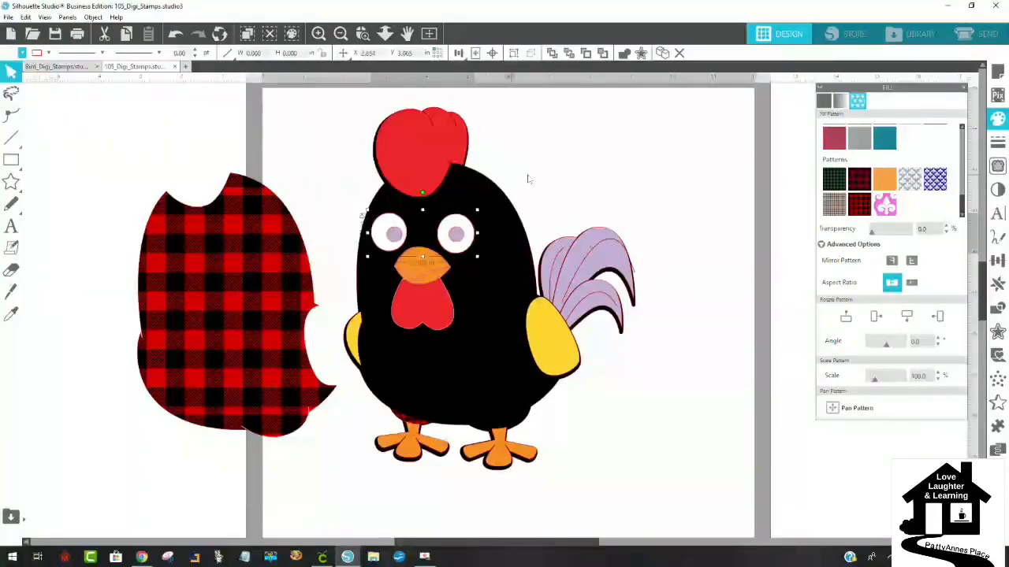
{"action": "left_click_drag", "start_coordinate": [259, 338], "coordinate": [245, 304]}
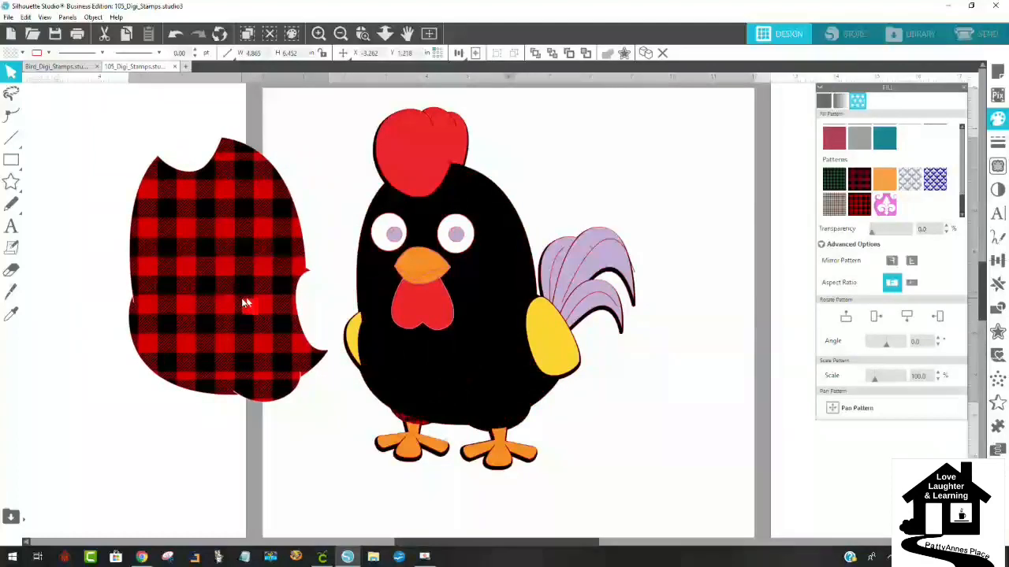
{"action": "left_click", "coordinate": [334, 299]}
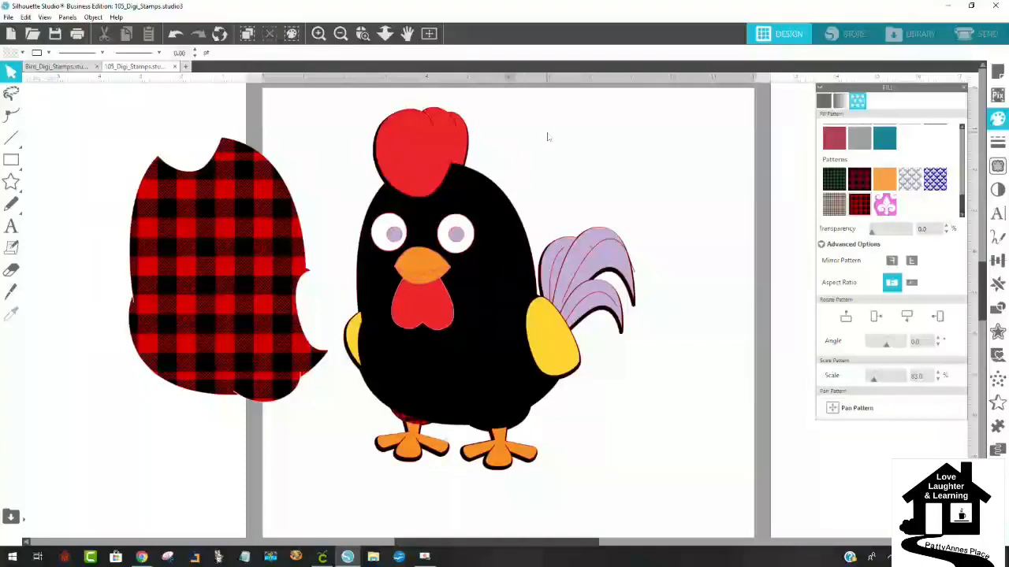
Subtract the lavender pupil circle from the white outer circle of the rooster's tail-side eye.
{"action": "left_click", "coordinate": [455, 241]}
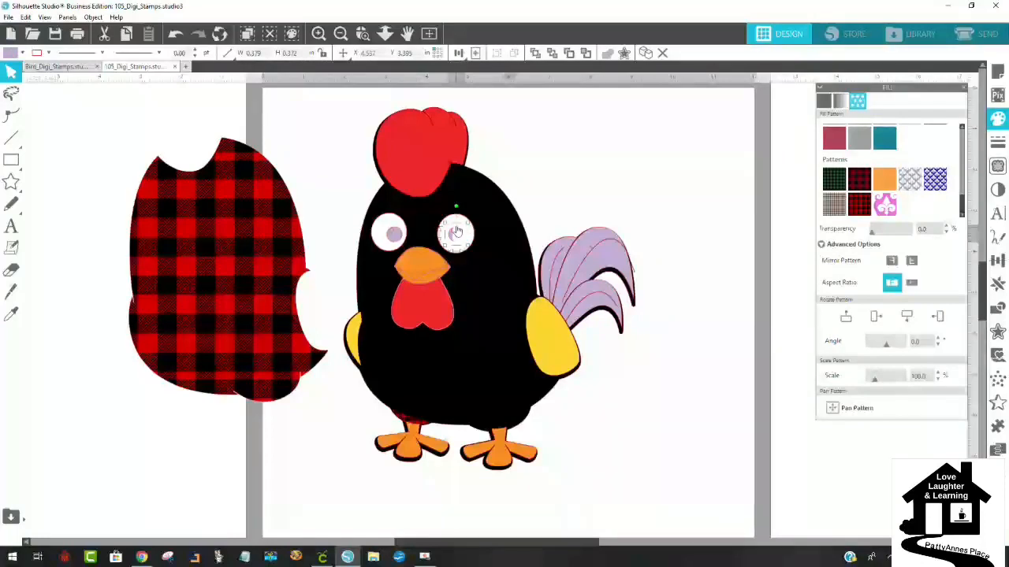
{"action": "left_click", "coordinate": [451, 226]}
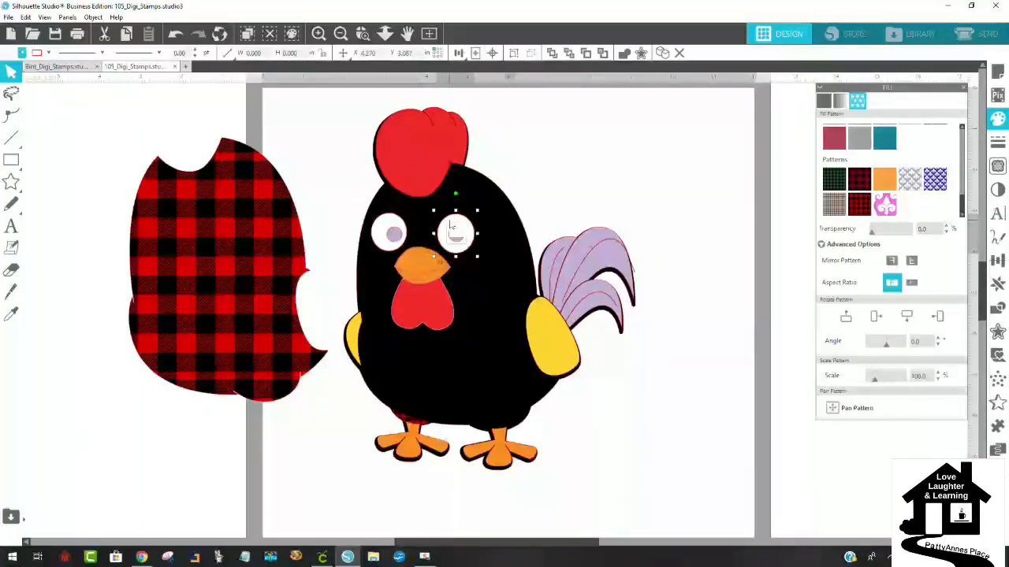
{"action": "left_click", "coordinate": [963, 87]}
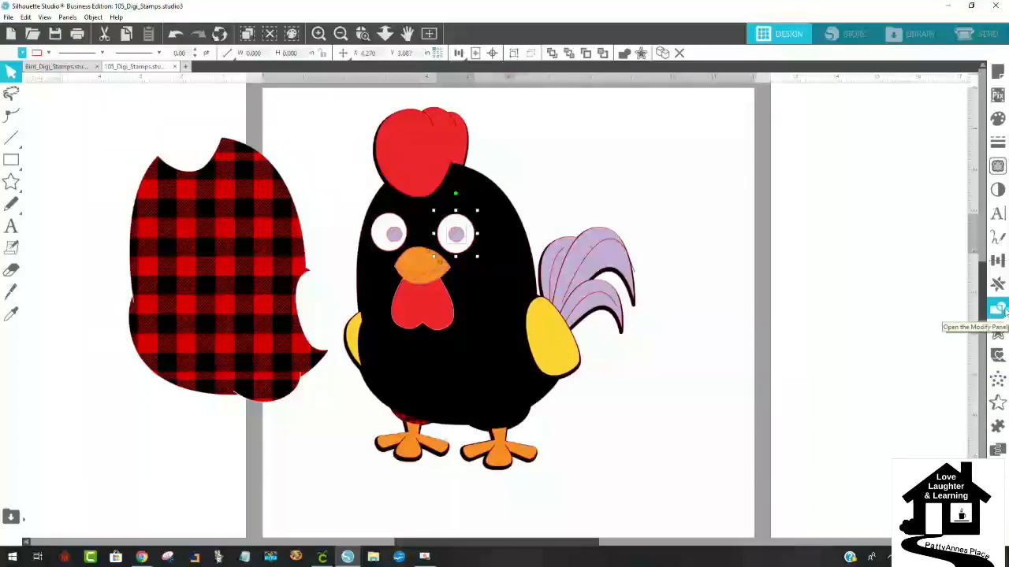
{"action": "left_click", "coordinate": [998, 309]}
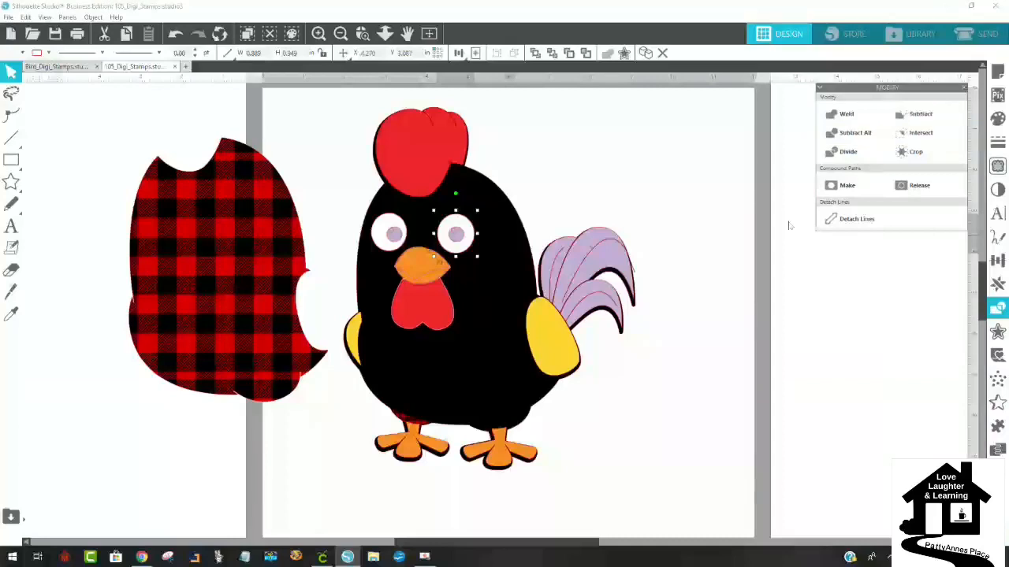
{"action": "left_click", "coordinate": [723, 167]}
{"action": "left_click", "coordinate": [459, 236]}
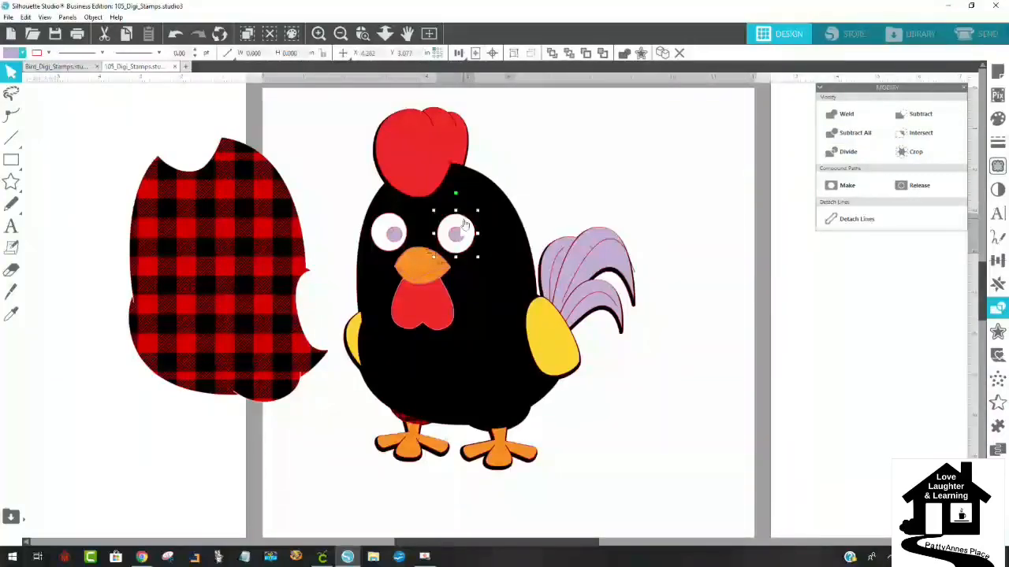
{"action": "double_click", "coordinate": [459, 256]}
{"action": "left_click", "coordinate": [457, 247]}
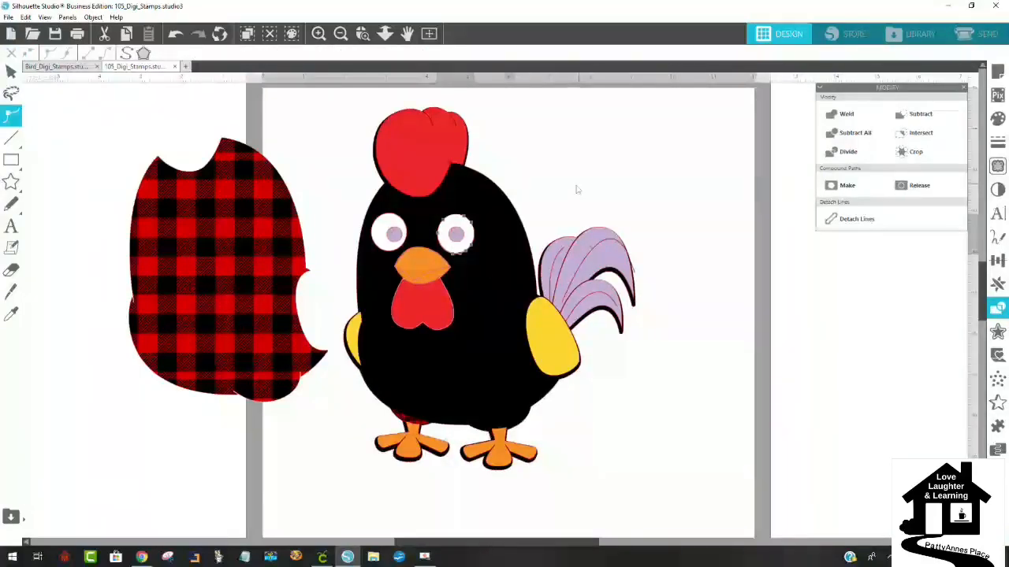
{"action": "left_click", "coordinate": [537, 196]}
{"action": "left_click", "coordinate": [542, 186]}
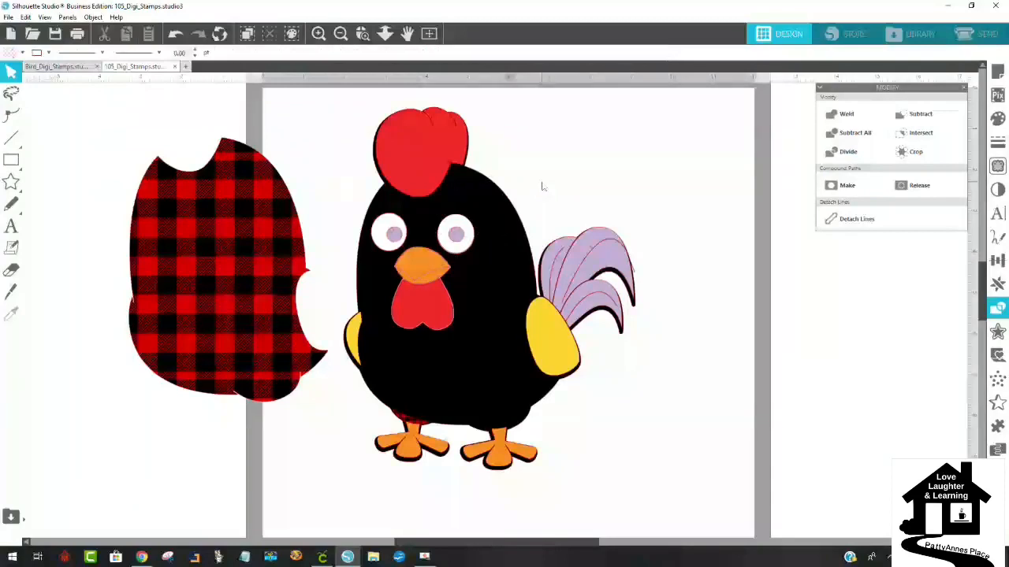
Move the white ring of the tail-side eye away and back to check the pupil cut-out.
{"action": "left_click", "coordinate": [457, 246]}
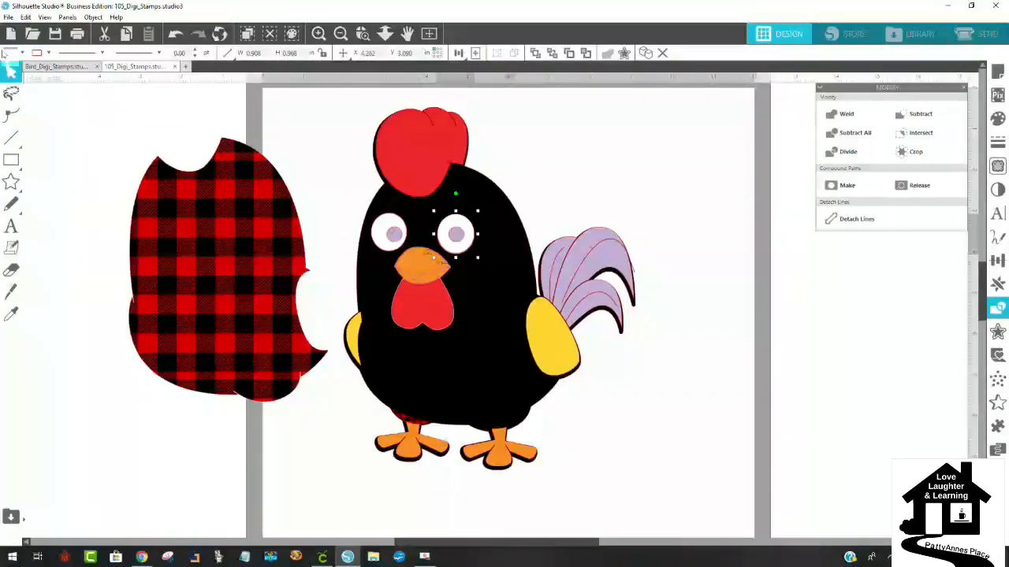
{"action": "left_click", "coordinate": [452, 227]}
{"action": "left_click_drag", "start_coordinate": [474, 230], "coordinate": [571, 156]}
{"action": "left_click_drag", "start_coordinate": [586, 221], "coordinate": [454, 230]}
{"action": "left_click_drag", "start_coordinate": [575, 179], "coordinate": [459, 249]}
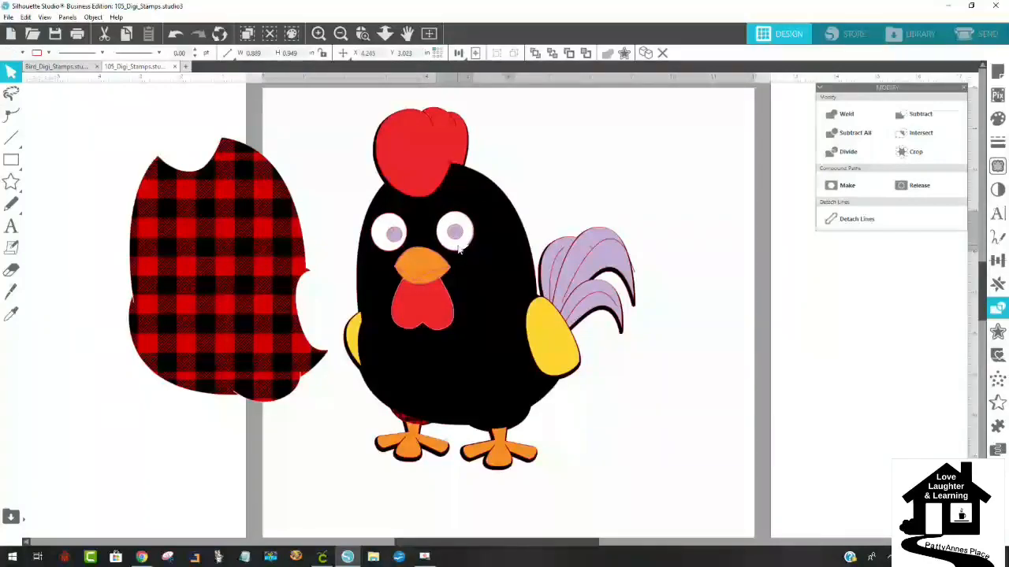
{"action": "mouse_move", "coordinate": [392, 230]}
{"action": "left_mouse_down"}
{"action": "mouse_move", "coordinate": [333, 204]}
{"action": "mouse_move", "coordinate": [389, 234]}
{"action": "left_mouse_up"}
{"action": "left_click", "coordinate": [372, 234]}
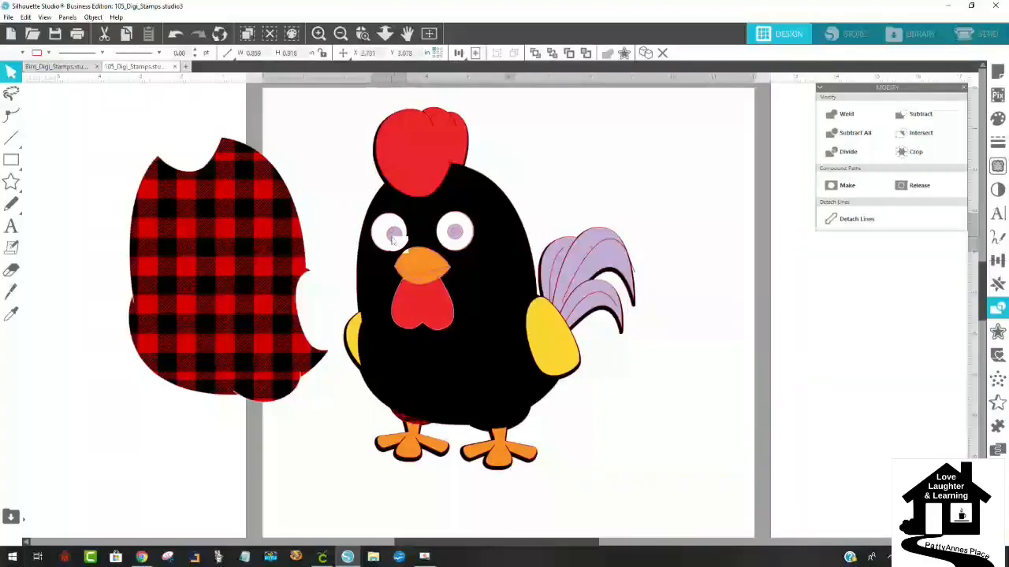
Move the tail-side eye's white ring aside, delete the large lavender circle beneath it, and put the ring back in place.
{"action": "left_click_drag", "start_coordinate": [459, 228], "coordinate": [491, 277]}
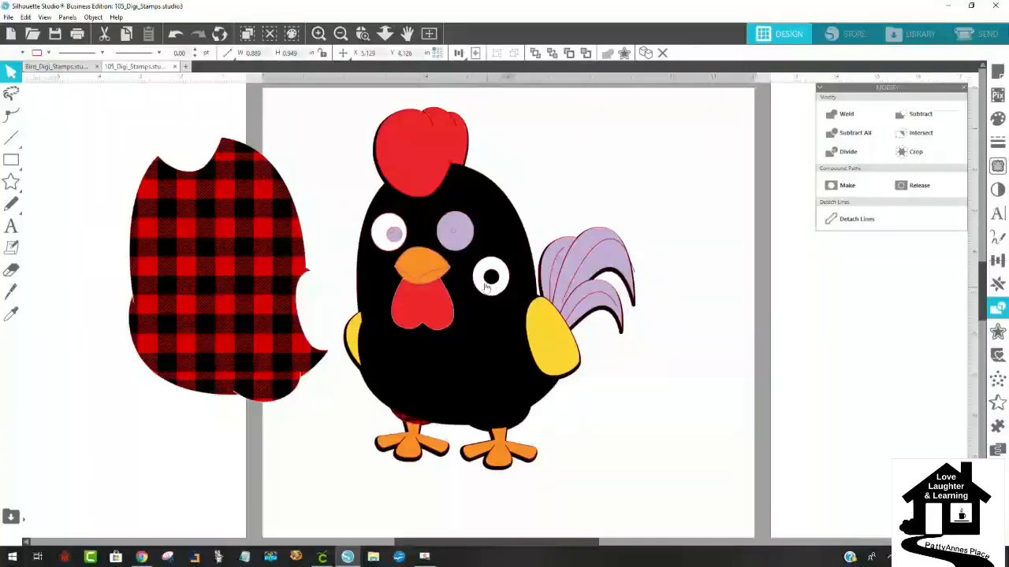
{"action": "left_click", "coordinate": [491, 281]}
{"action": "mouse_move", "coordinate": [388, 241]}
{"action": "left_mouse_down"}
{"action": "mouse_move", "coordinate": [491, 201]}
{"action": "mouse_move", "coordinate": [384, 238]}
{"action": "left_mouse_up"}
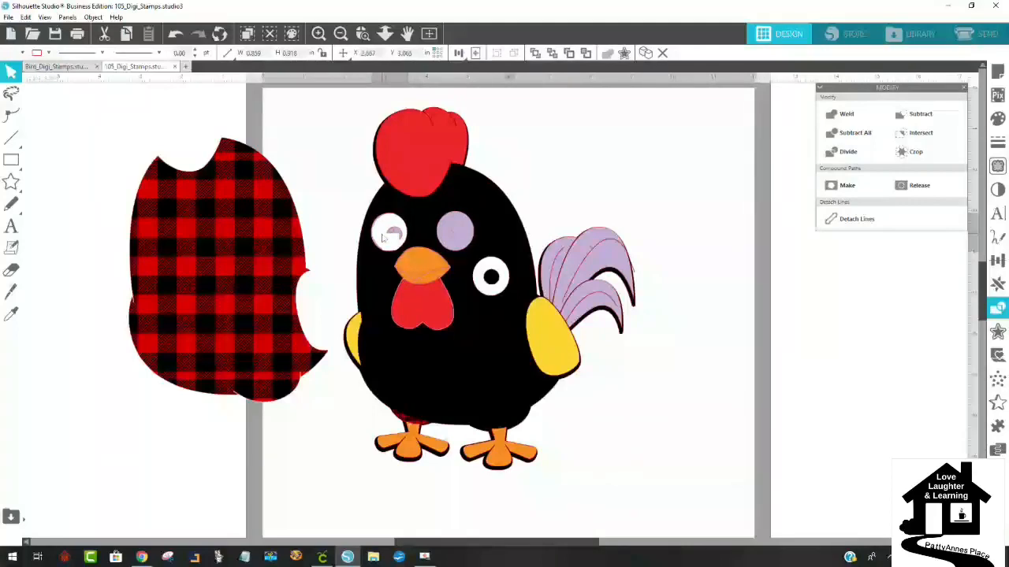
{"action": "left_click_drag", "start_coordinate": [466, 245], "coordinate": [607, 182]}
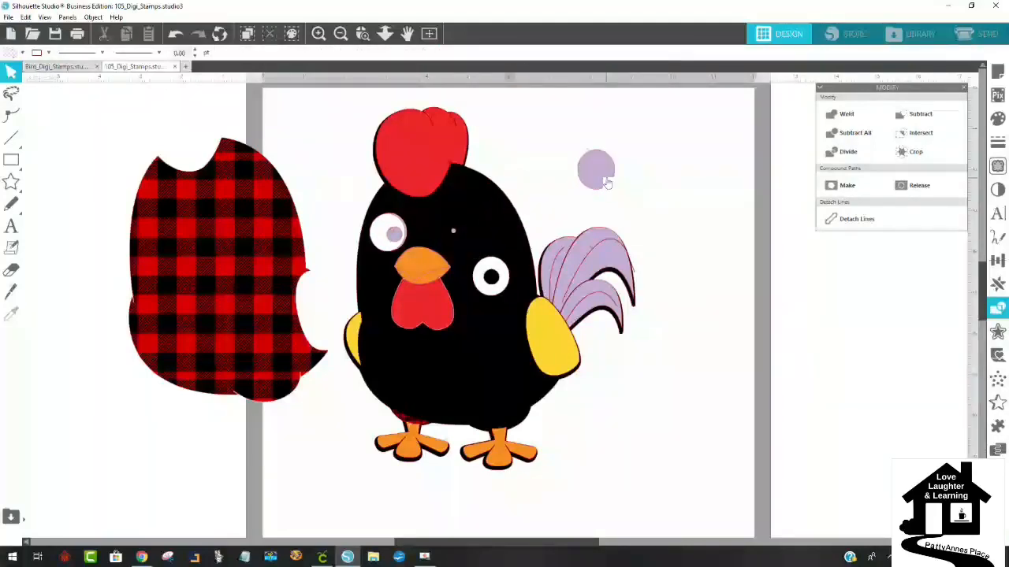
{"action": "key", "text": "Delete"}
{"action": "left_click_drag", "start_coordinate": [501, 290], "coordinate": [466, 249]}
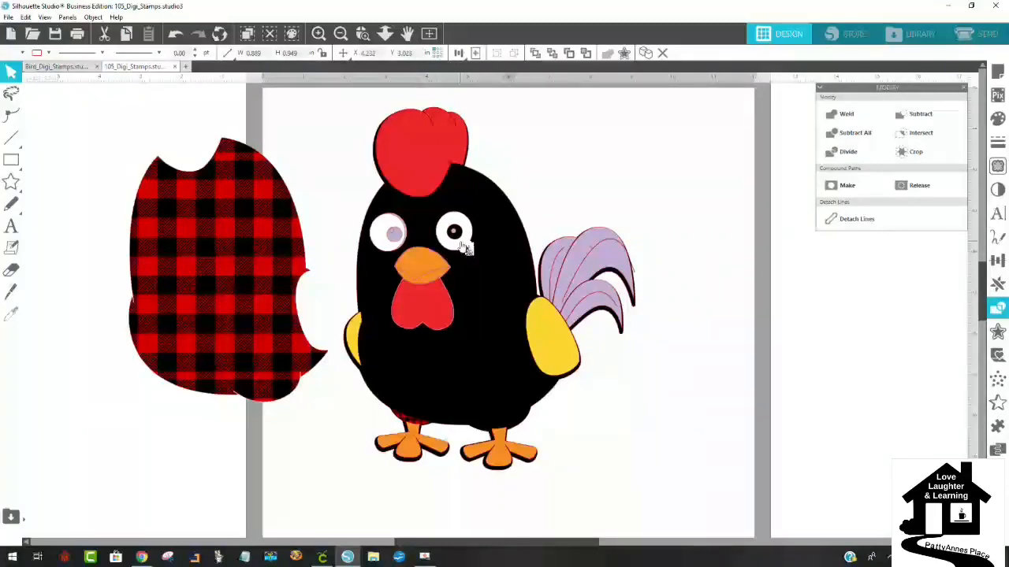
Pull the large lavender circle out from under the other eye, above the plaid piece, and centre the white circle around its pupil.
{"action": "left_click", "coordinate": [377, 230]}
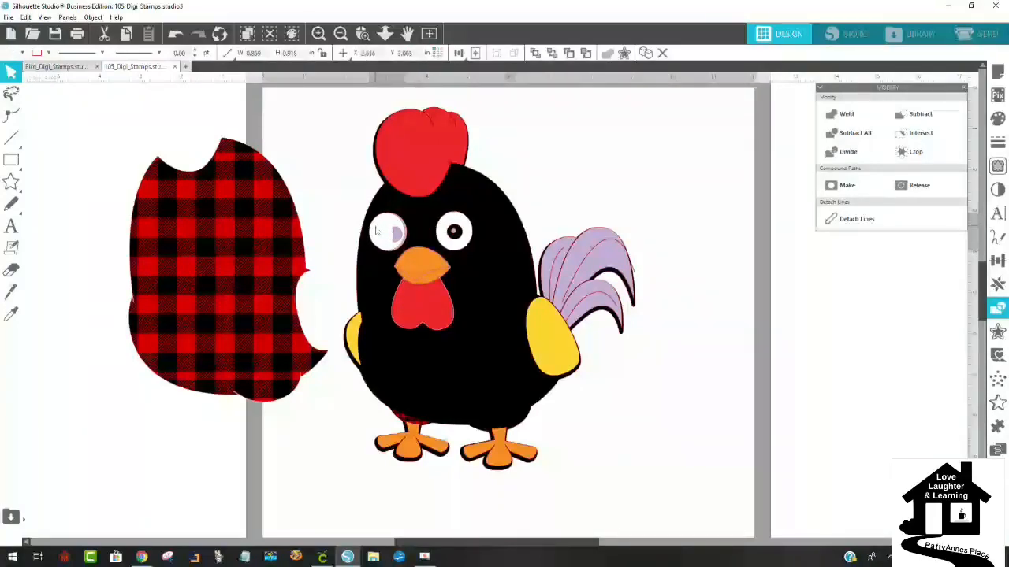
{"action": "left_click_drag", "start_coordinate": [379, 232], "coordinate": [286, 129]}
{"action": "left_click_drag", "start_coordinate": [413, 248], "coordinate": [395, 230]}
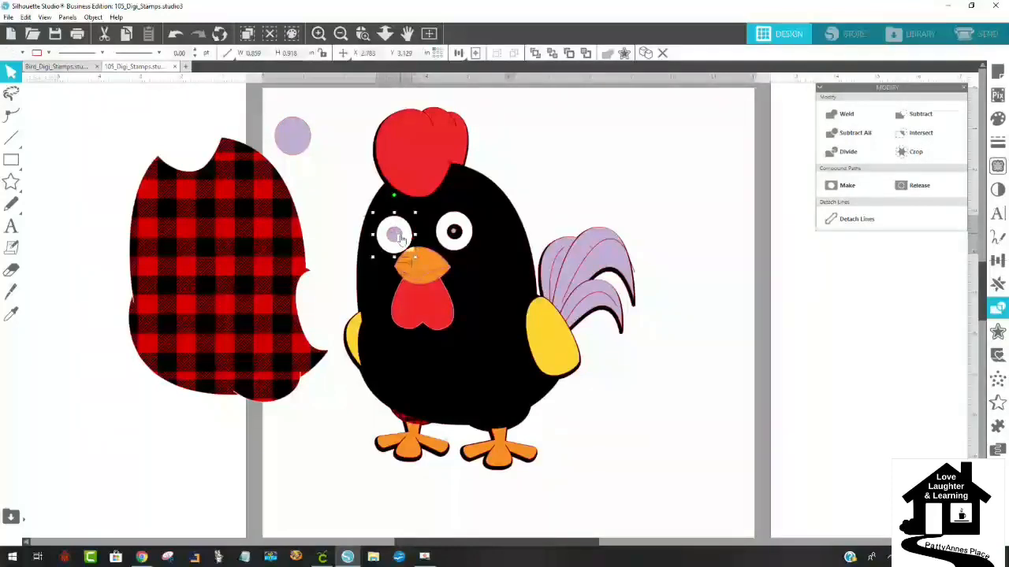
Subtract the lavender pupil circle from the white outer circle of the rooster's other eye.
{"action": "left_click", "coordinate": [397, 238]}
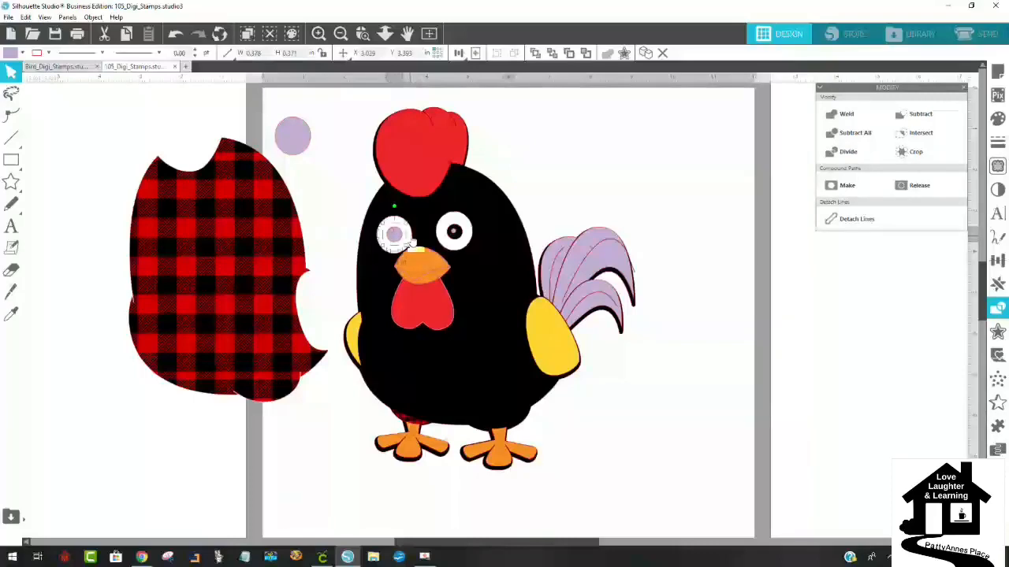
{"action": "left_click", "coordinate": [413, 240], "text": "shift"}
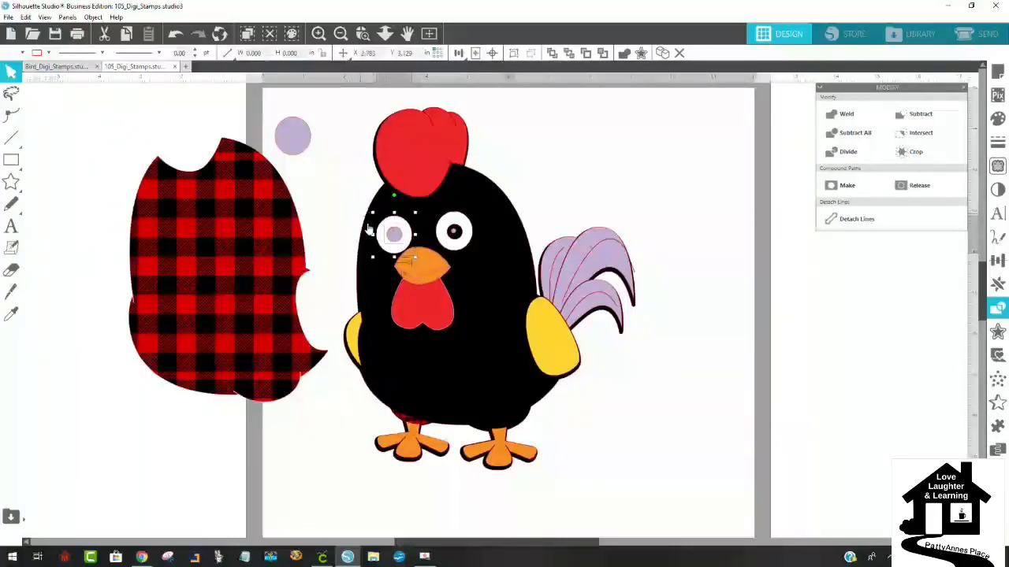
{"action": "left_click", "coordinate": [321, 216]}
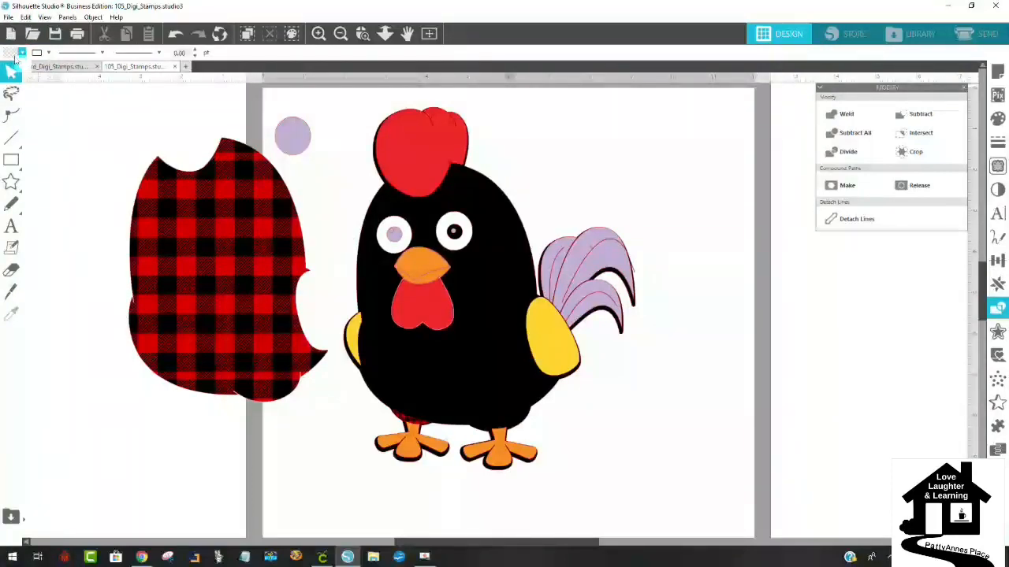
{"action": "left_click", "coordinate": [394, 236]}
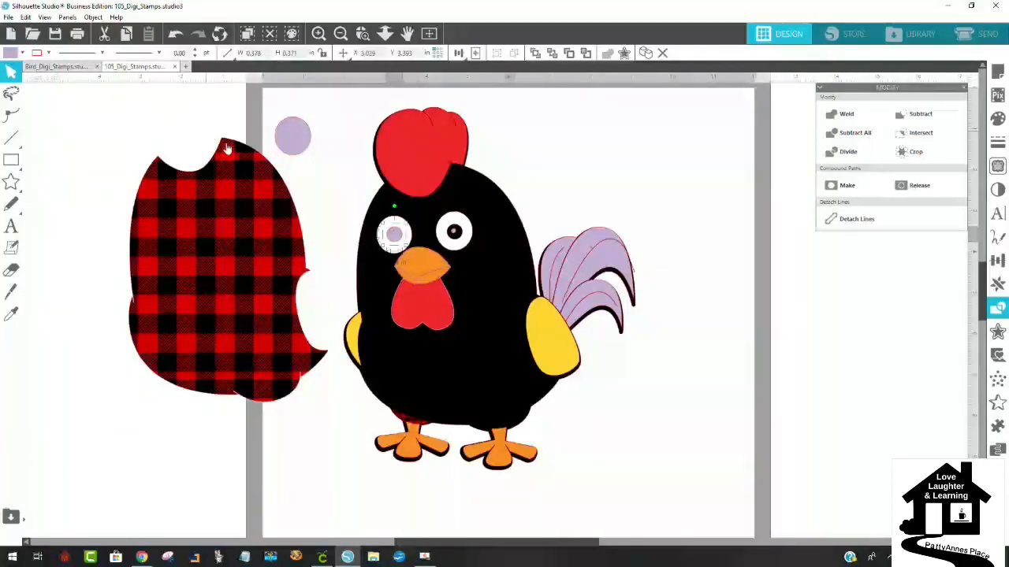
{"action": "left_click", "coordinate": [391, 233]}
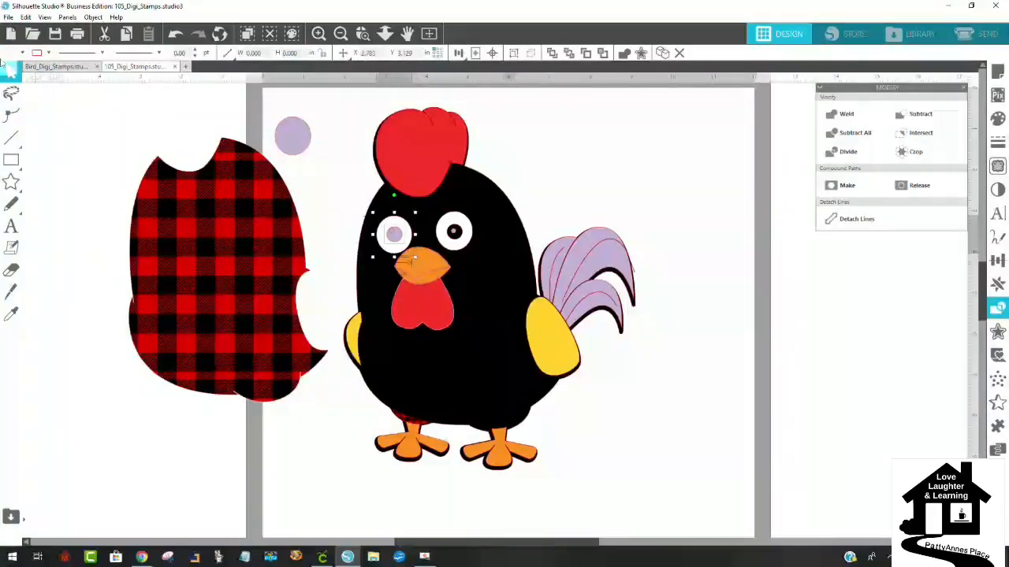
{"action": "left_click", "coordinate": [969, 88]}
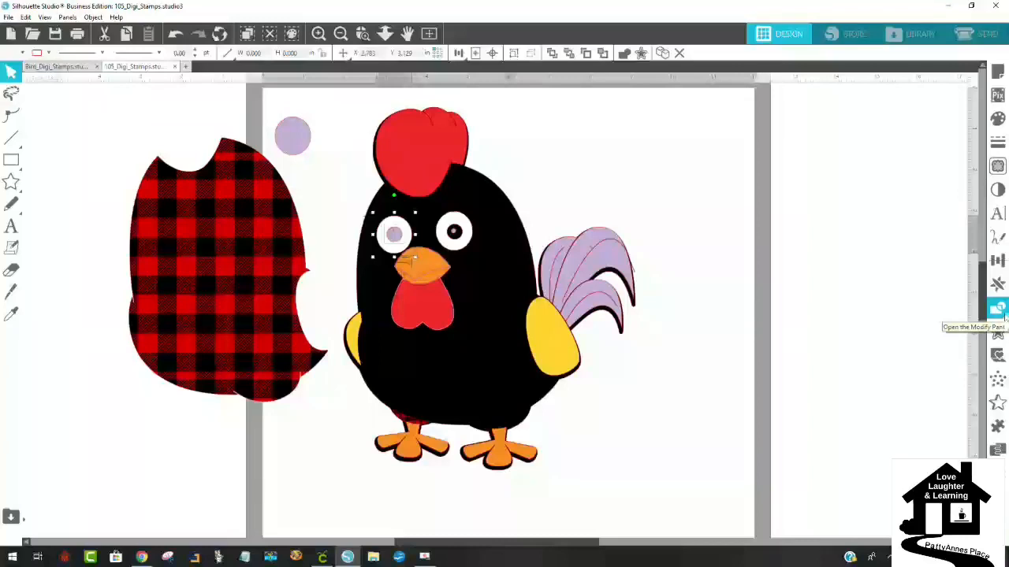
{"action": "left_click", "coordinate": [998, 309]}
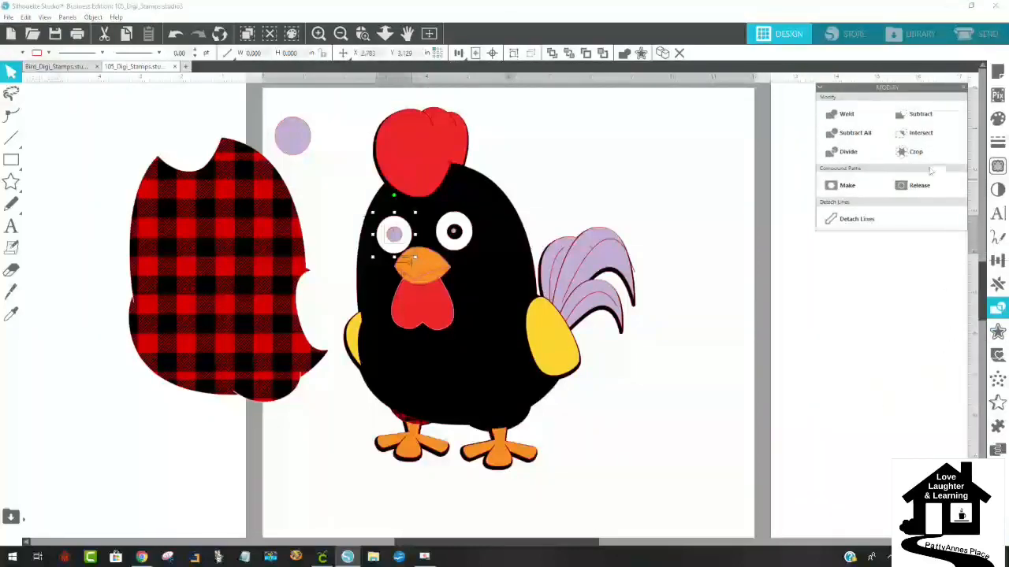
{"action": "left_click", "coordinate": [945, 117]}
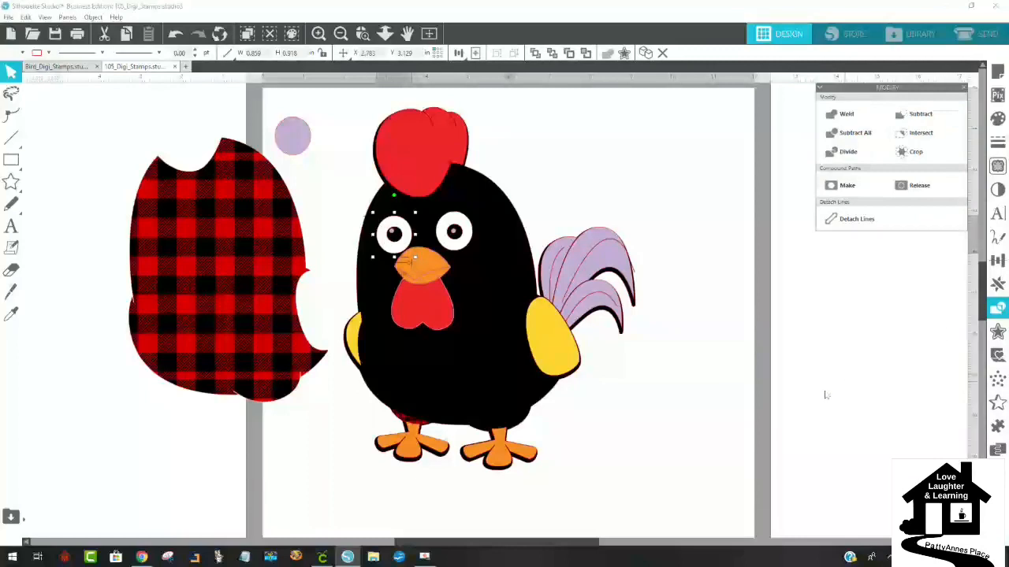
{"action": "left_click", "coordinate": [715, 446]}
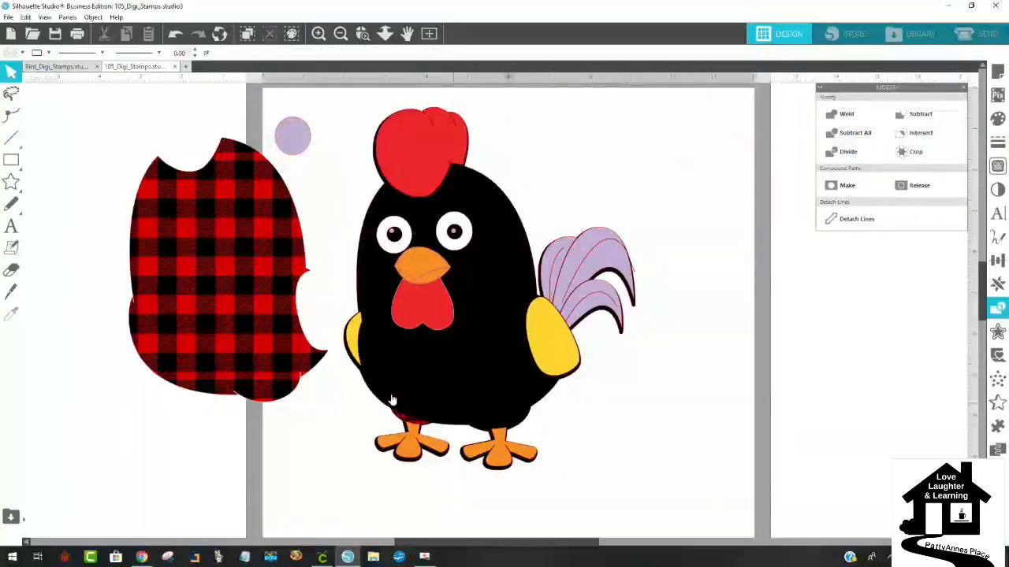
Delete the spare lavender circle and place the buffalo plaid body piece back onto the rooster's black outline.
{"action": "left_click", "coordinate": [293, 137]}
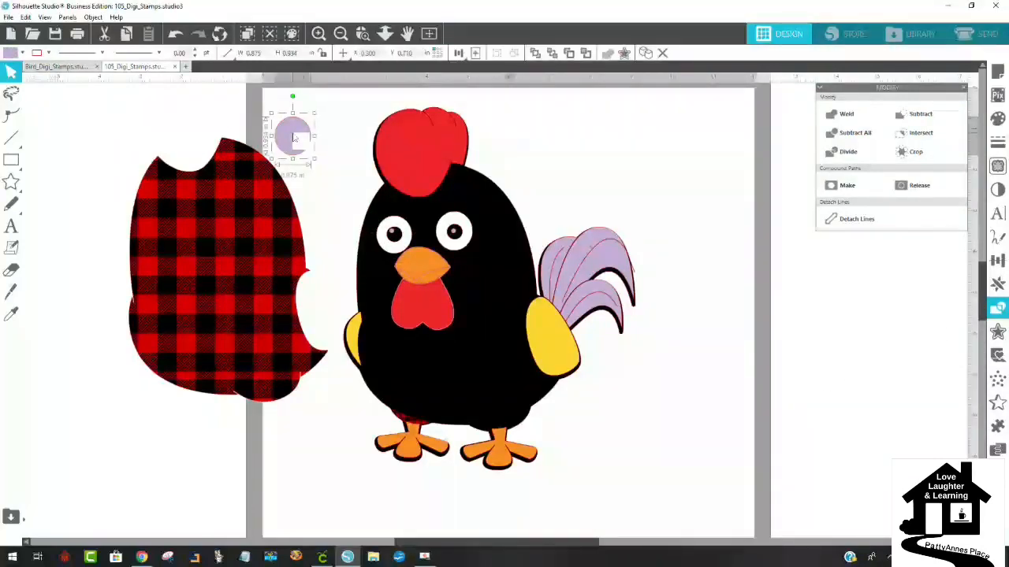
{"action": "key", "text": "Delete"}
{"action": "left_click_drag", "start_coordinate": [232, 234], "coordinate": [457, 271]}
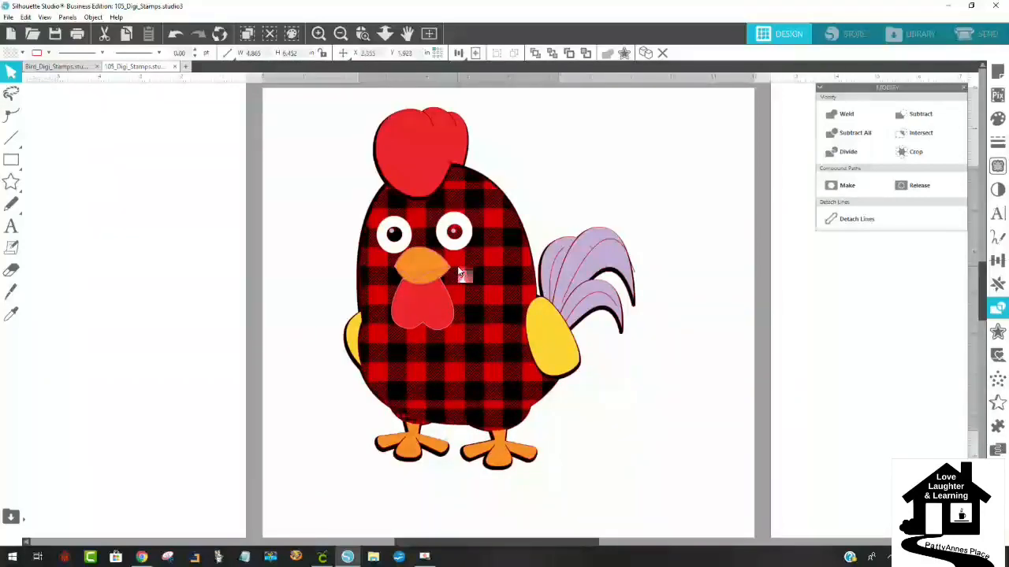
{"action": "left_click_drag", "start_coordinate": [459, 272], "coordinate": [483, 273]}
{"action": "left_click_drag", "start_coordinate": [445, 274], "coordinate": [458, 268]}
{"action": "key", "text": "Escape"}
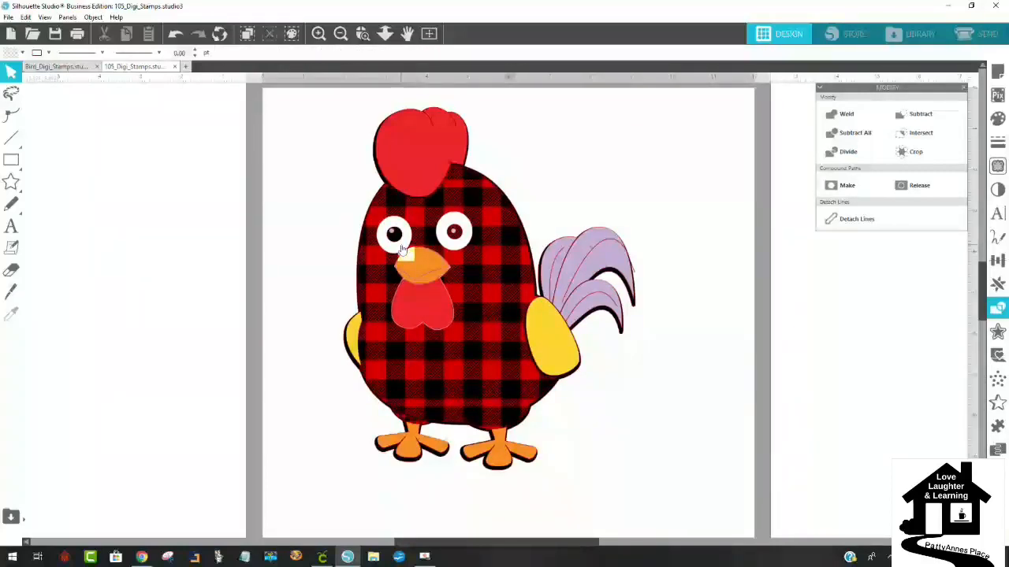
Move the small lavender highlight dot out of each pupil onto the blank page on either side of the head.
{"action": "left_click", "coordinate": [454, 232]}
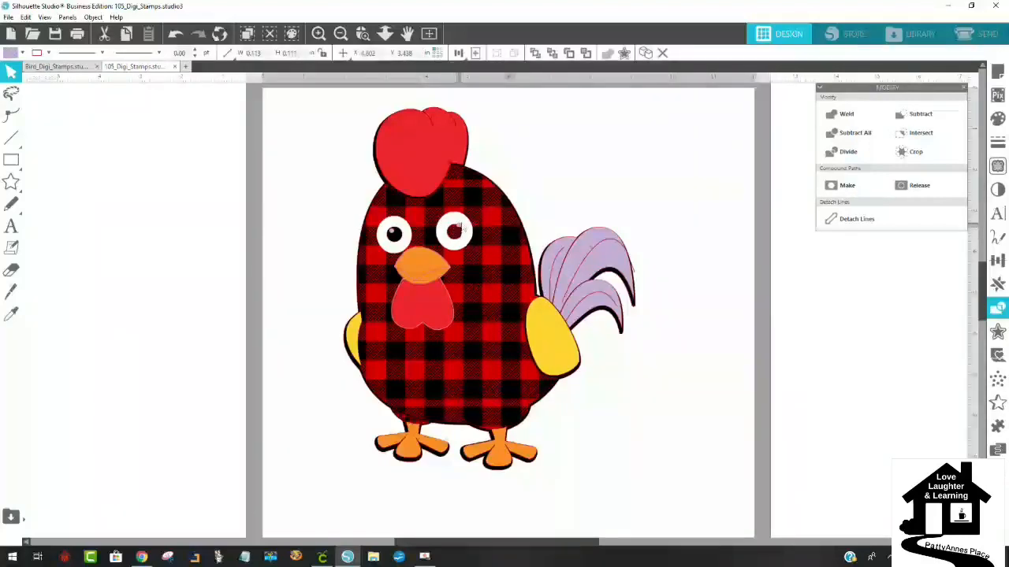
{"action": "left_click", "coordinate": [393, 234]}
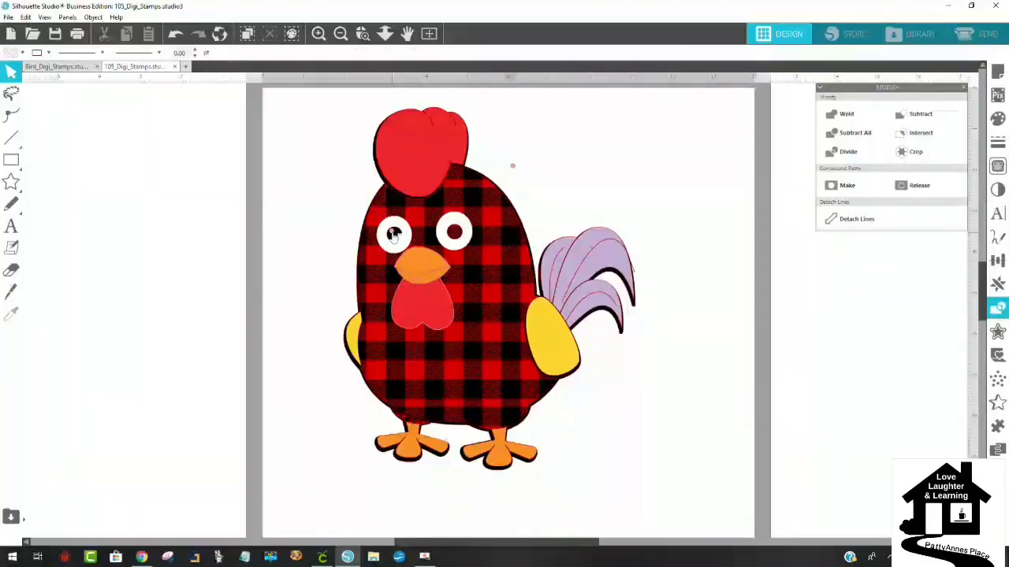
{"action": "left_click_drag", "start_coordinate": [393, 235], "coordinate": [299, 157]}
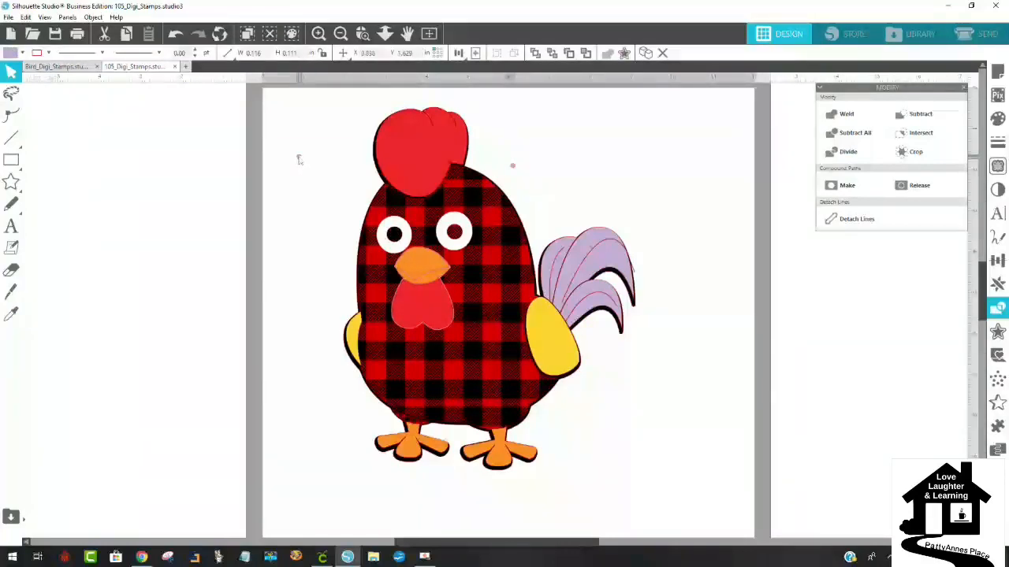
{"action": "left_click", "coordinate": [189, 136]}
Draw a circle about 0.404 in wide over one of the rooster's pupils and place a duplicate over the other pupil.
{"action": "mouse_move", "coordinate": [11, 160]}
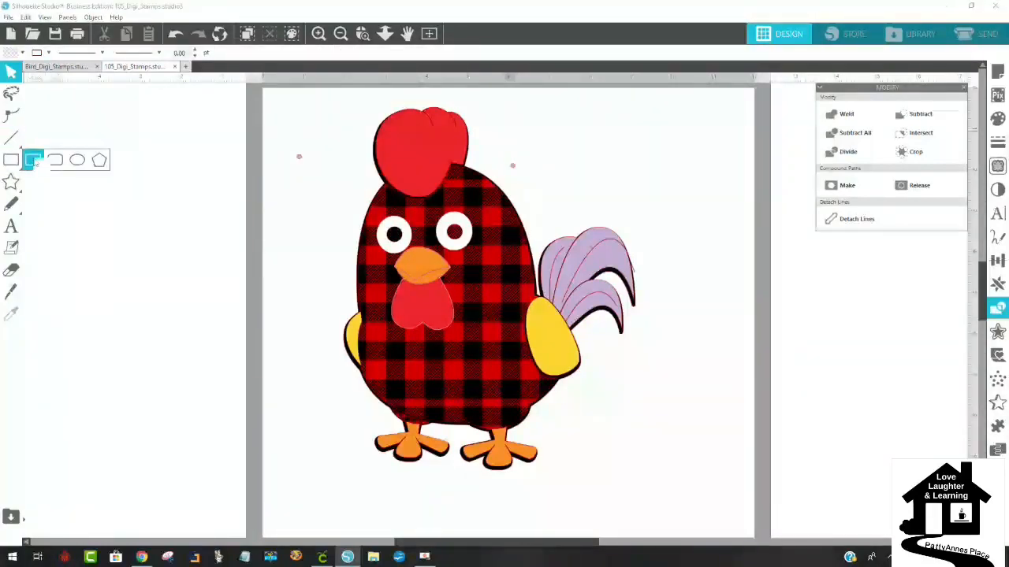
{"action": "left_click", "coordinate": [77, 161]}
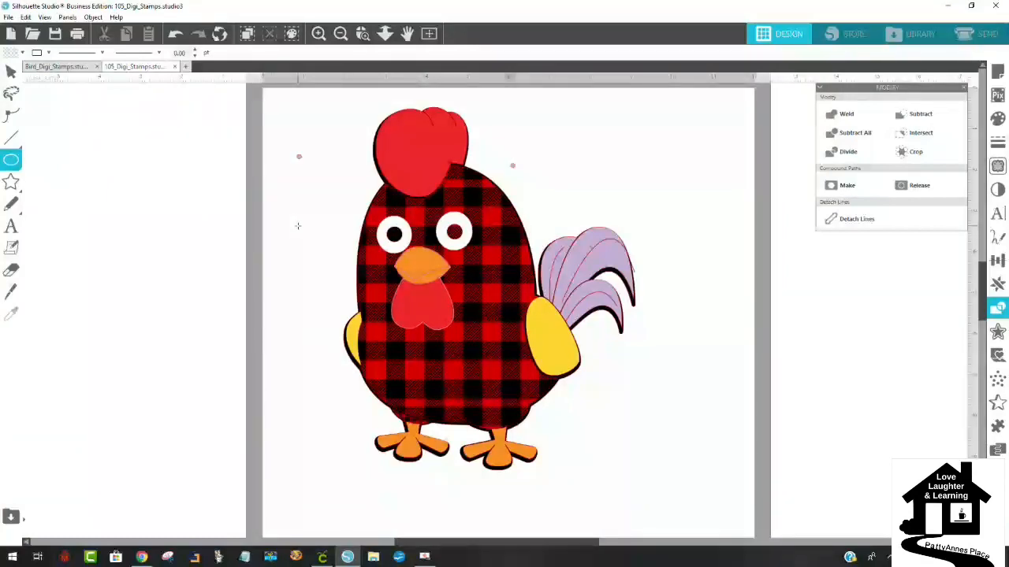
{"action": "left_click_drag", "start_coordinate": [298, 226], "coordinate": [397, 238]}
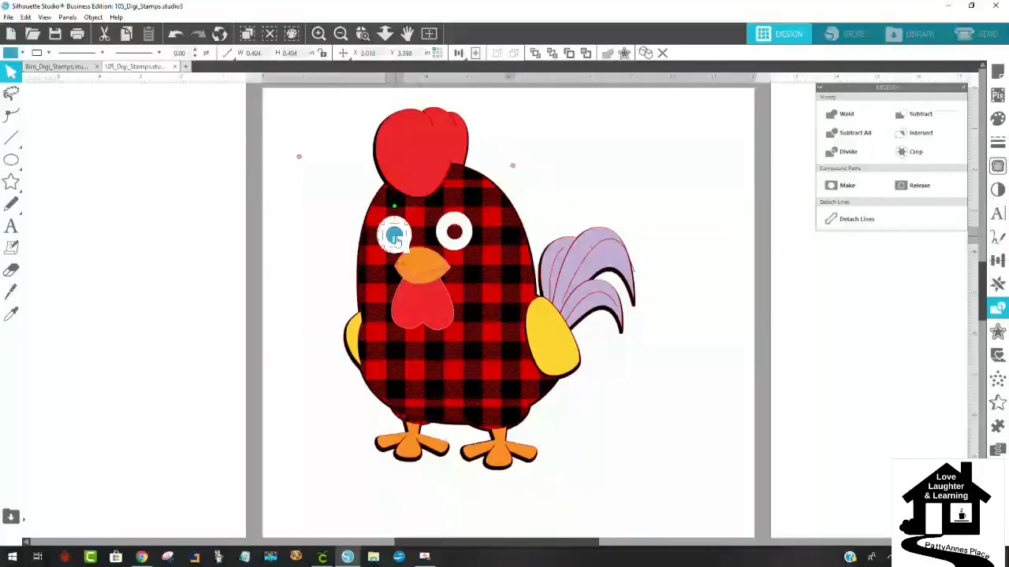
{"action": "right_click", "coordinate": [396, 240]}
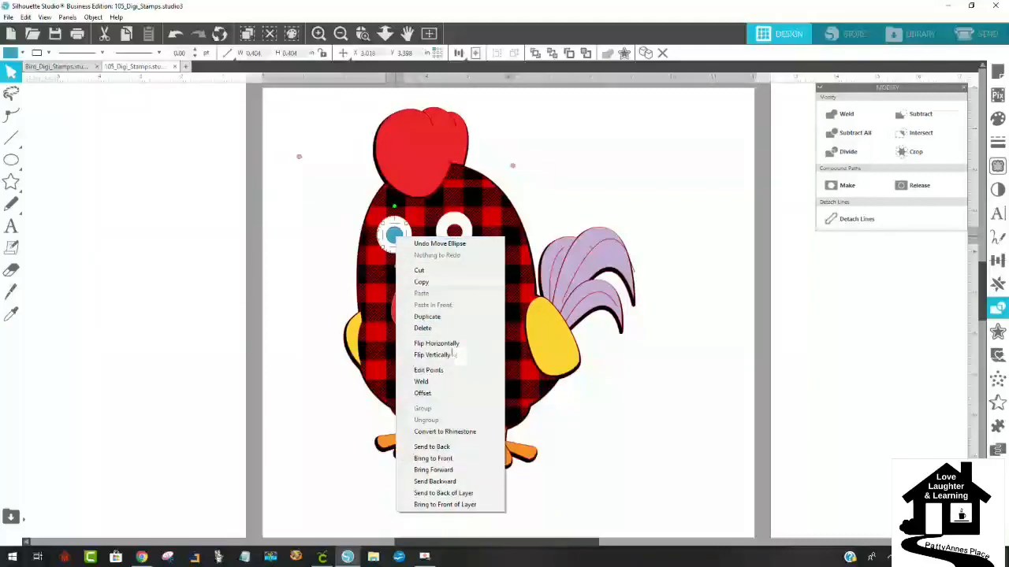
{"action": "left_click", "coordinate": [427, 316]}
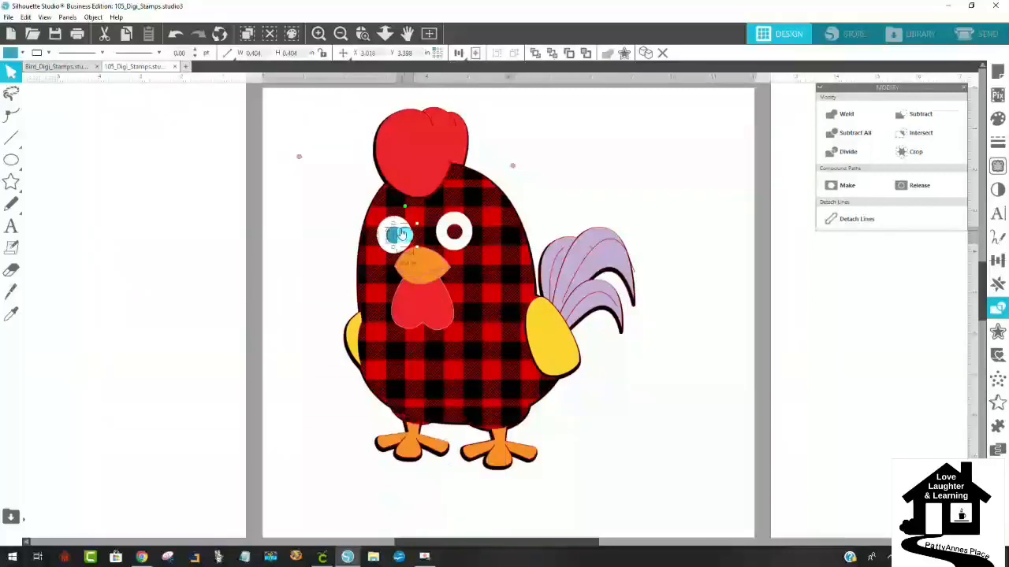
{"action": "left_click_drag", "start_coordinate": [400, 234], "coordinate": [455, 232]}
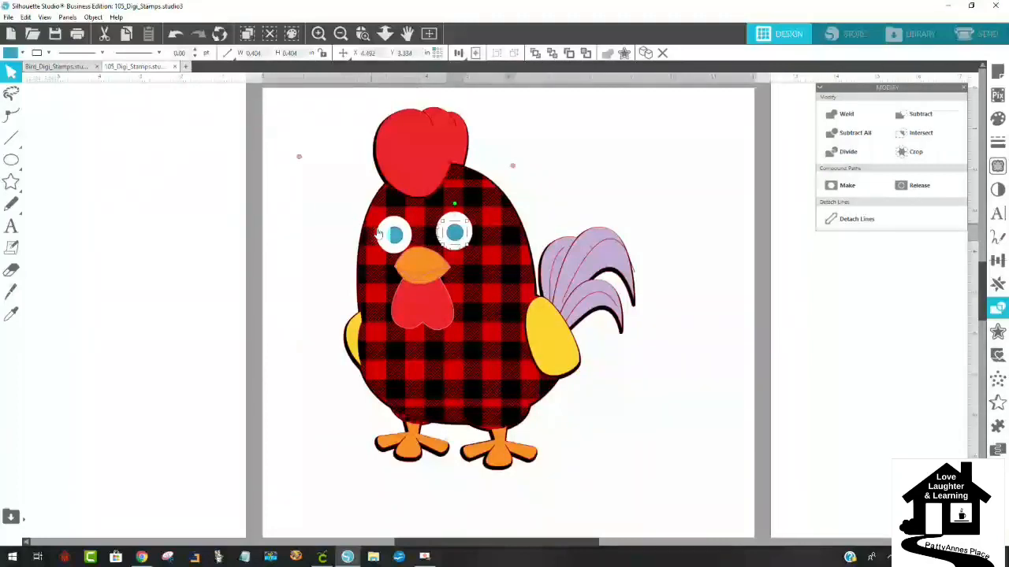
Move both white eye rings off the rooster's head to the blank area beside it, leaving the blue circles in place.
{"action": "left_click_drag", "start_coordinate": [382, 230], "coordinate": [257, 214]}
{"action": "left_click", "coordinate": [316, 223]}
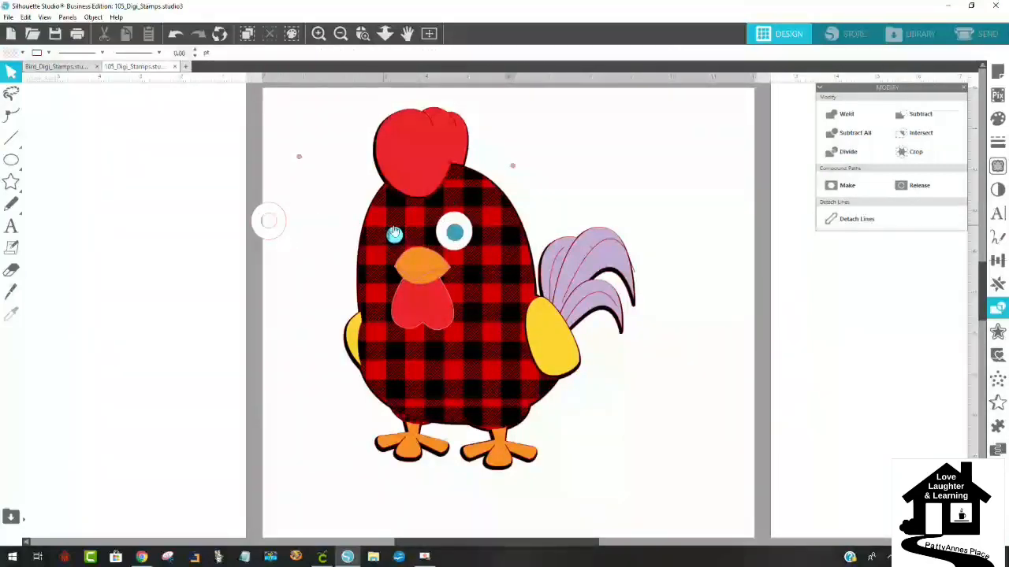
{"action": "left_click_drag", "start_coordinate": [444, 231], "coordinate": [280, 219]}
Subtract each of the two blue pupil circles from the buffalo plaid body piece.
{"action": "left_click", "coordinate": [394, 245]}
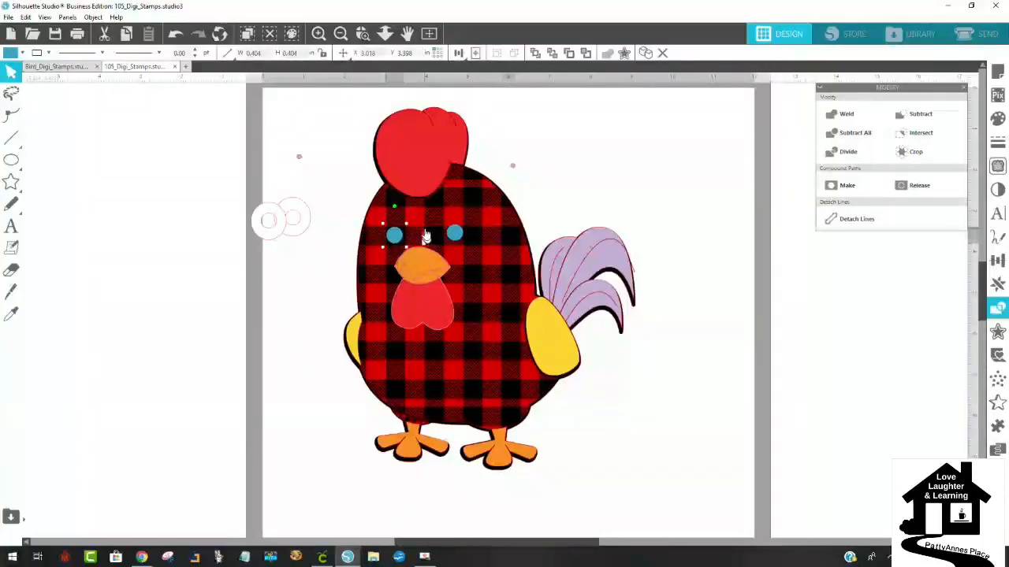
{"action": "left_click", "coordinate": [425, 235]}
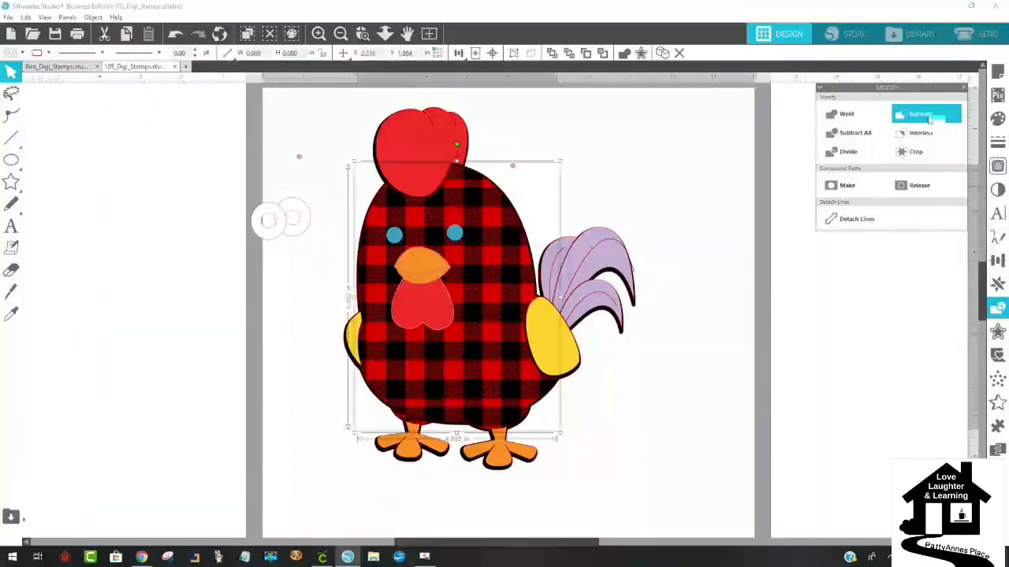
{"action": "left_click", "coordinate": [928, 117]}
{"action": "left_click", "coordinate": [456, 235]}
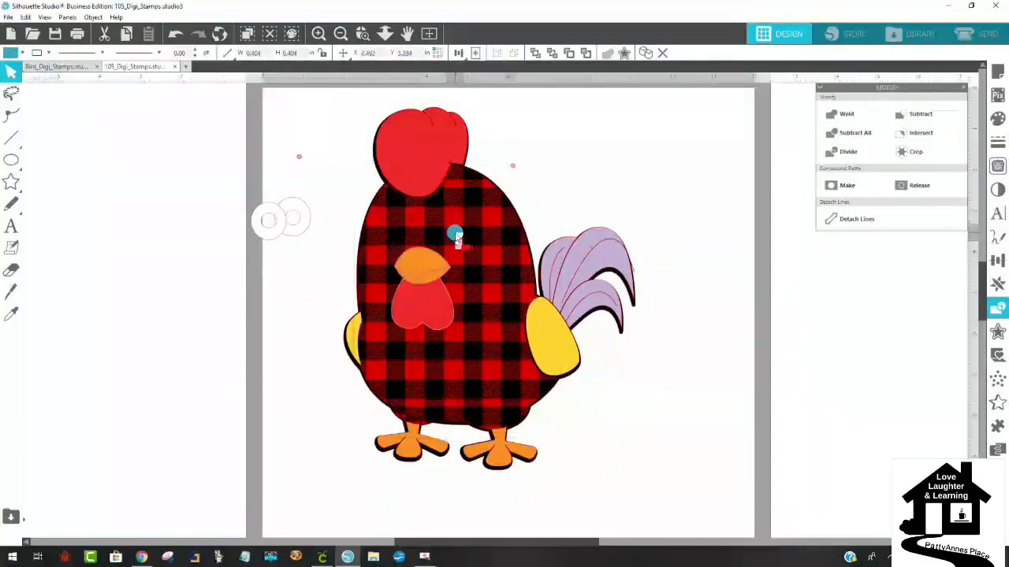
{"action": "left_click", "coordinate": [489, 239], "text": "shift"}
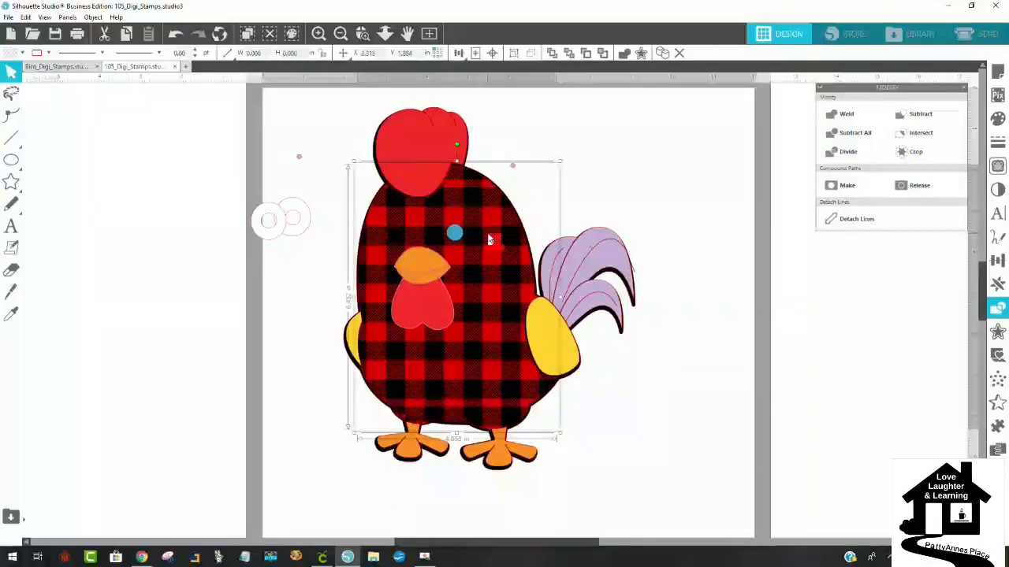
{"action": "left_click", "coordinate": [457, 234]}
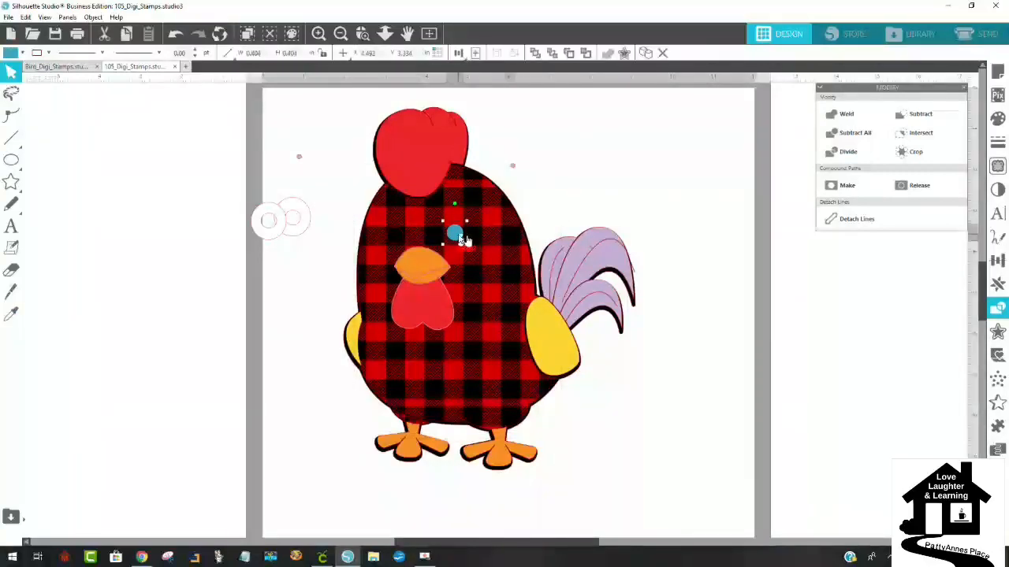
{"action": "left_click", "coordinate": [488, 241], "text": "shift"}
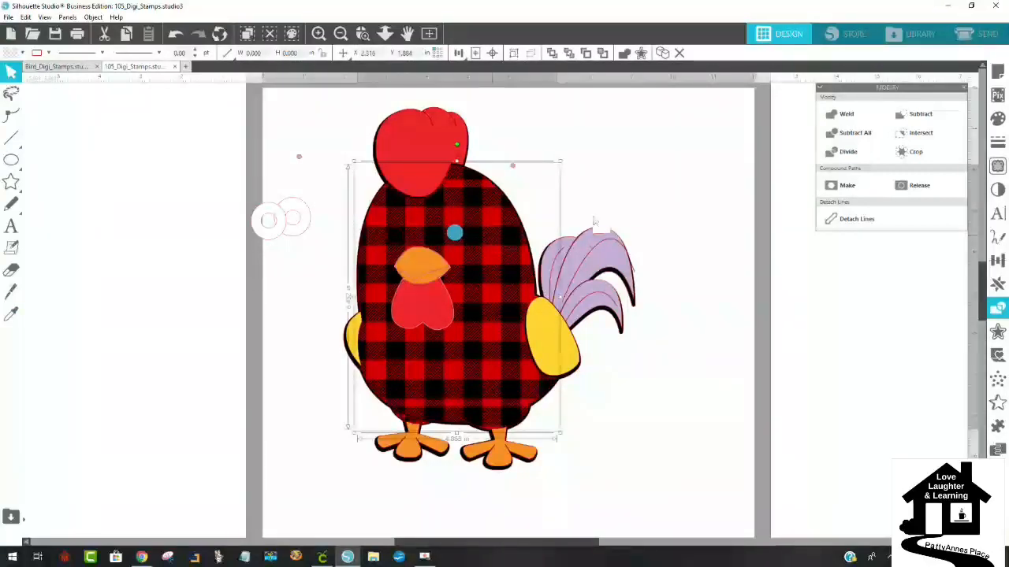
{"action": "left_click", "coordinate": [918, 115]}
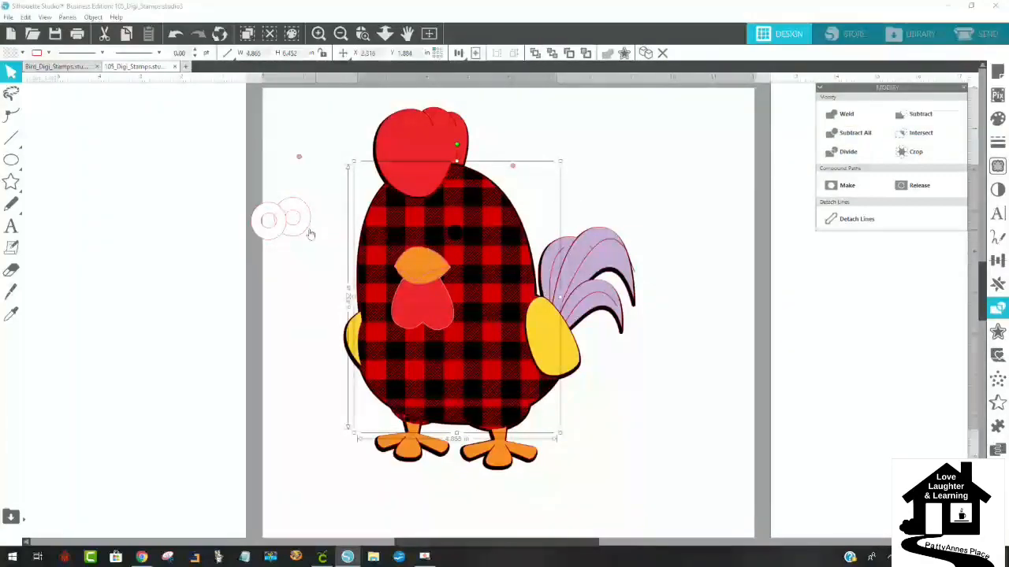
Place both white eye rings back over the pupil holes and realign the plaid body piece on the black outline.
{"action": "left_click_drag", "start_coordinate": [304, 232], "coordinate": [402, 254]}
{"action": "left_click_drag", "start_coordinate": [480, 234], "coordinate": [600, 223]}
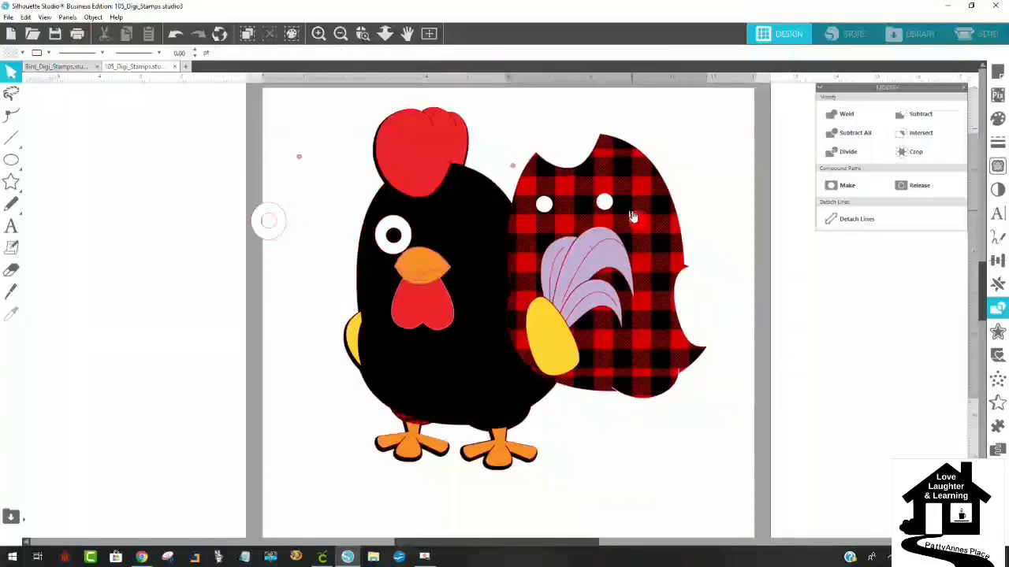
{"action": "key", "text": "ctrl+z"}
{"action": "mouse_move", "coordinate": [470, 247]}
{"action": "left_mouse_down"}
{"action": "mouse_move", "coordinate": [483, 237]}
{"action": "mouse_move", "coordinate": [484, 247]}
{"action": "left_mouse_up"}
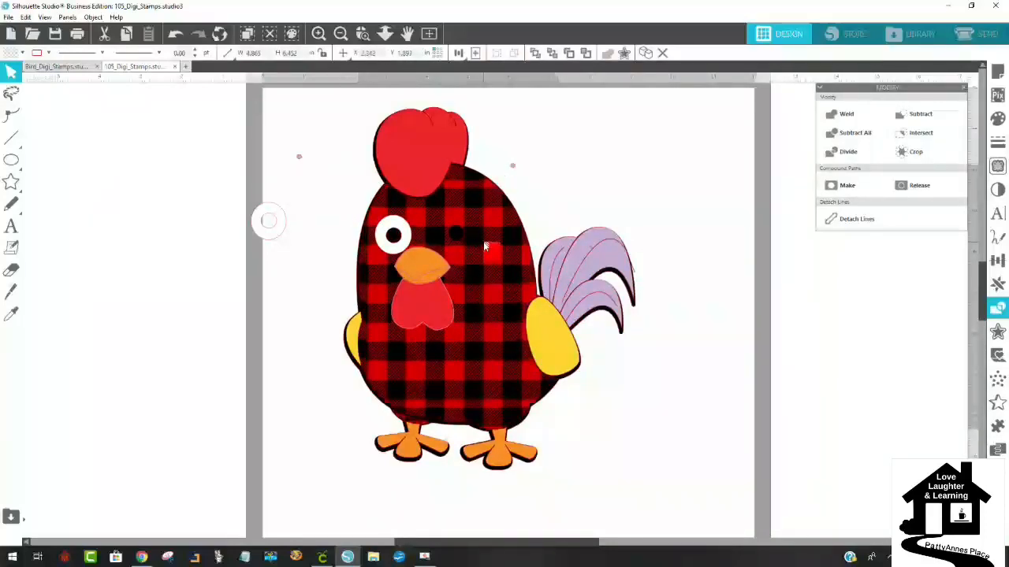
{"action": "left_click_drag", "start_coordinate": [266, 234], "coordinate": [453, 250]}
Move the two small lavender highlight dots back into the centres of the rooster's pupils.
{"action": "left_click", "coordinate": [513, 167]}
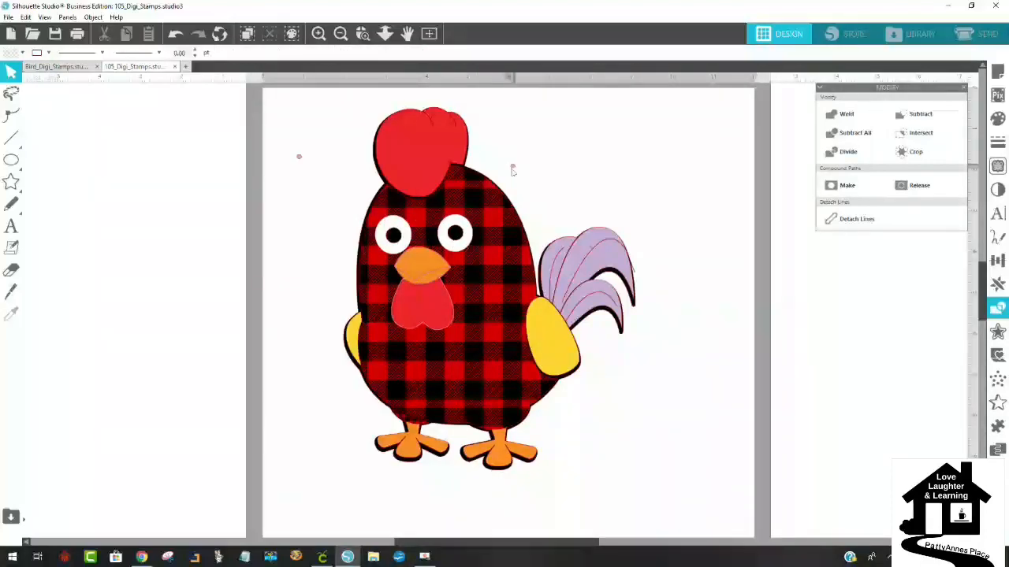
{"action": "left_click", "coordinate": [456, 233]}
{"action": "left_click", "coordinate": [309, 183]}
{"action": "left_click", "coordinate": [394, 236]}
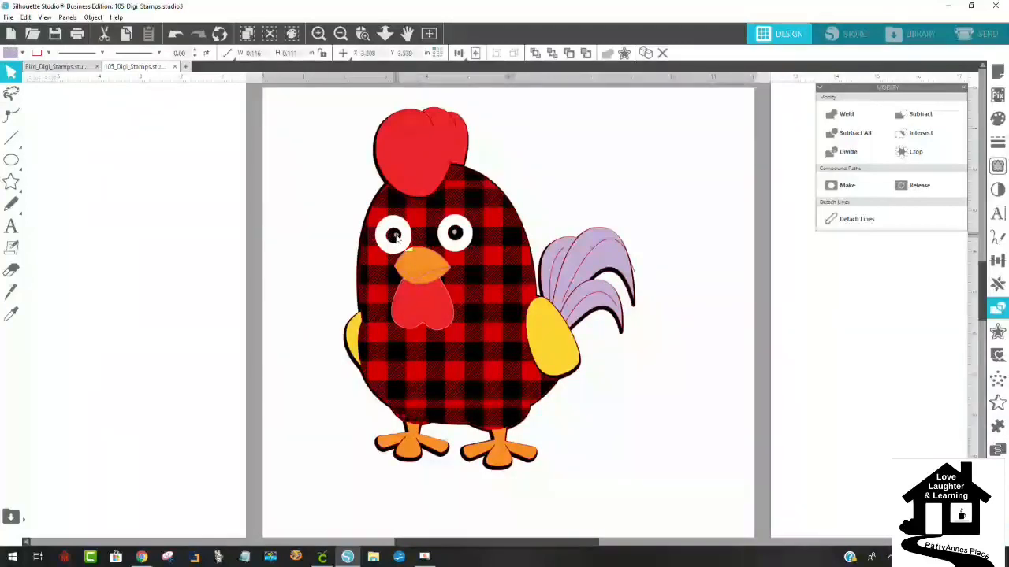
{"action": "left_click", "coordinate": [551, 209]}
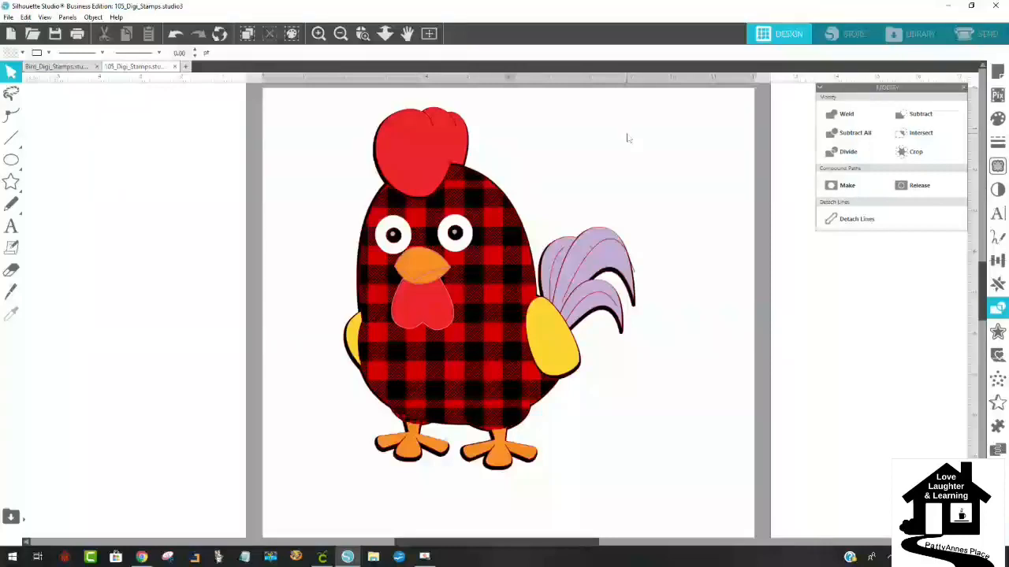
Fill the highlight dots in both pupils with white.
{"action": "left_click", "coordinate": [393, 236]}
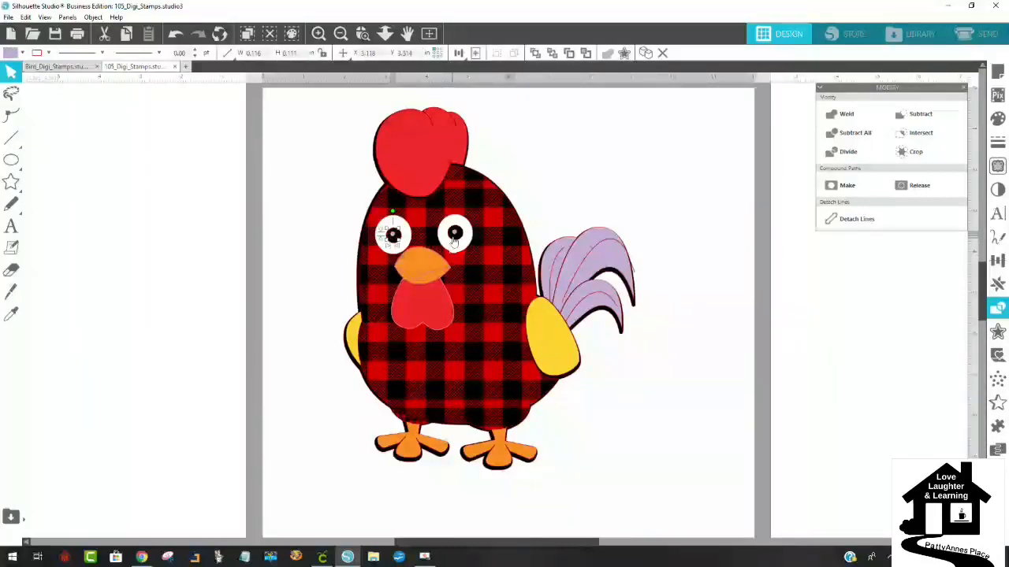
{"action": "left_click", "coordinate": [455, 234], "text": "shift"}
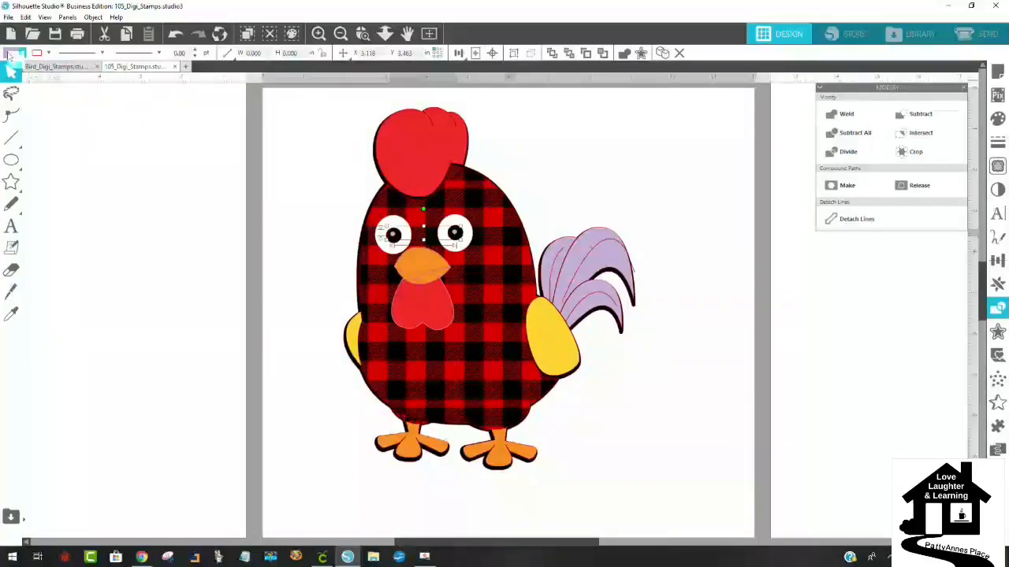
{"action": "left_click", "coordinate": [9, 54]}
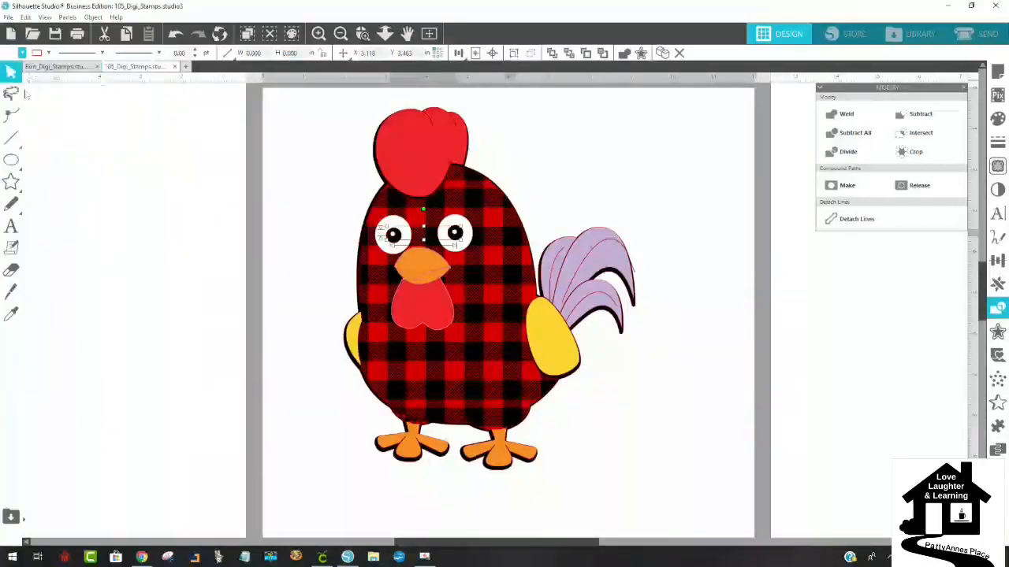
{"action": "left_click", "coordinate": [634, 136]}
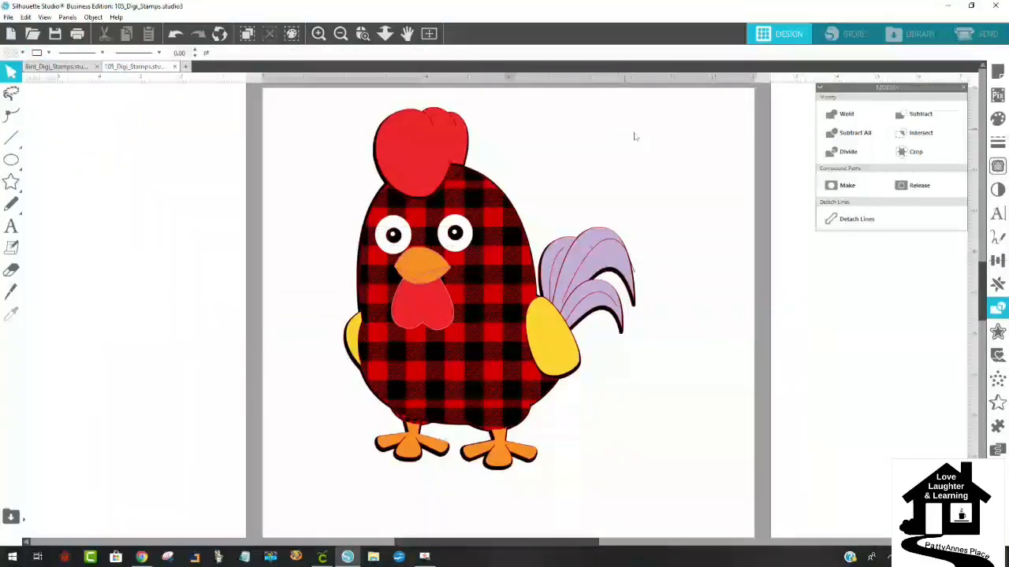
Move the plaid body piece aside and subtract the lavender shape behind the beak and wattle from the black outline.
{"action": "left_click", "coordinate": [453, 307]}
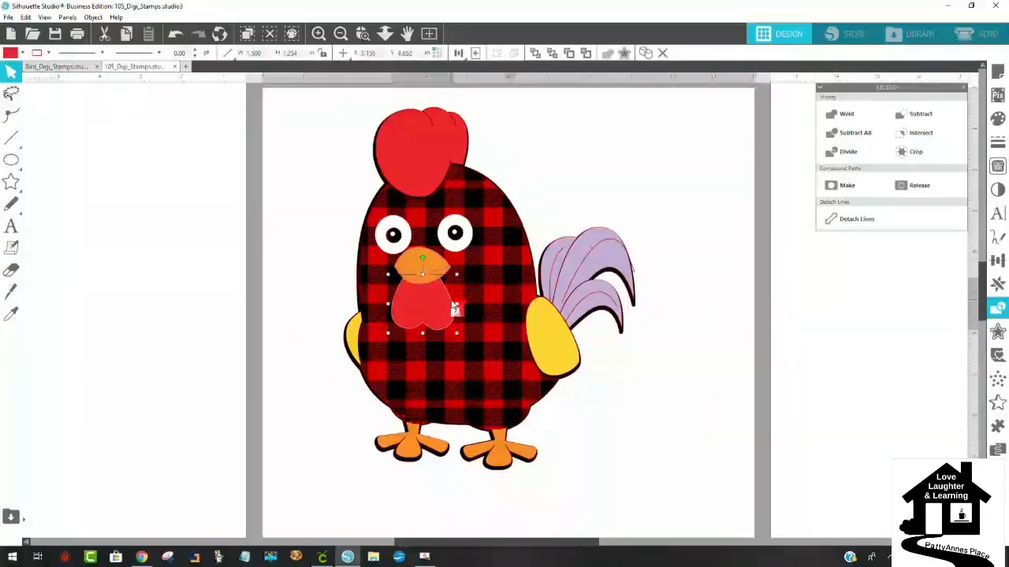
{"action": "left_click_drag", "start_coordinate": [496, 233], "coordinate": [217, 282]}
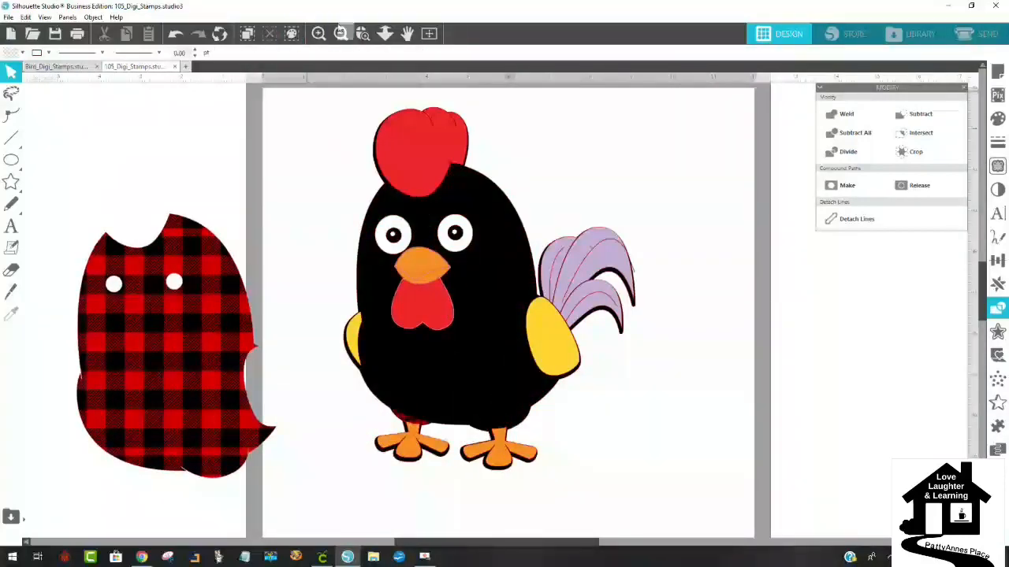
{"action": "left_click", "coordinate": [362, 33]}
{"action": "left_click_drag", "start_coordinate": [474, 337], "coordinate": [530, 370]}
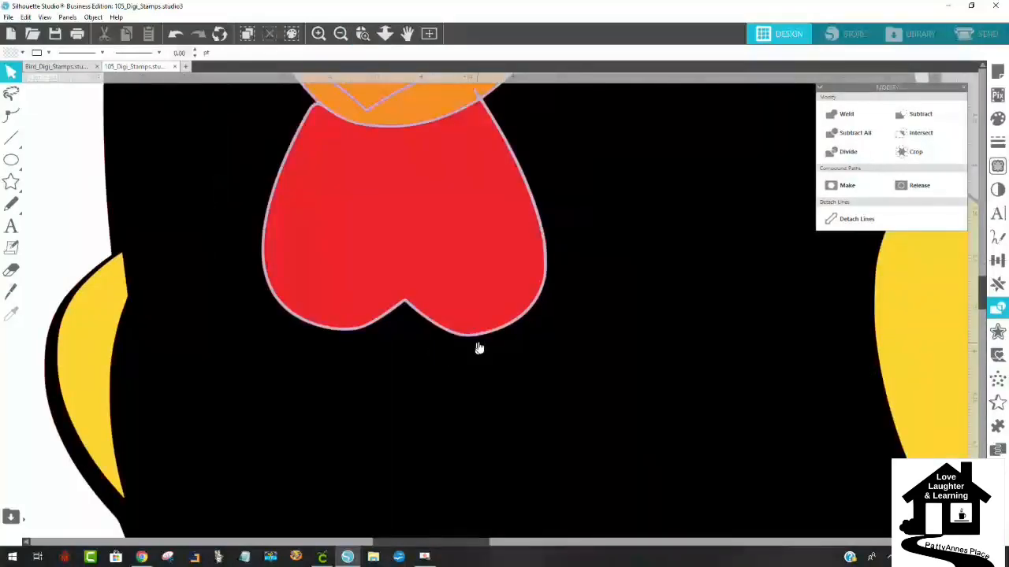
{"action": "left_click", "coordinate": [482, 344]}
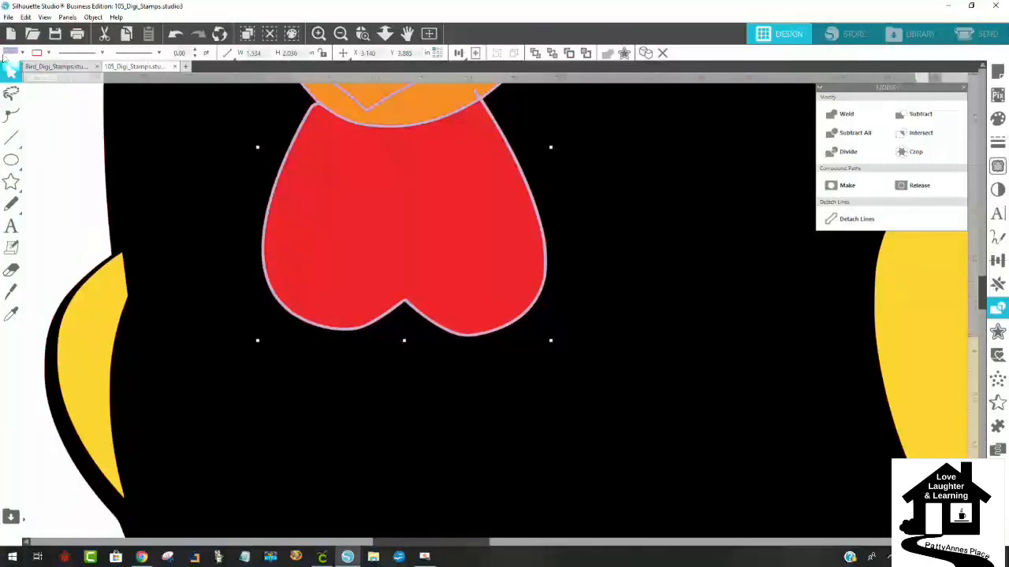
{"action": "left_click", "coordinate": [629, 253]}
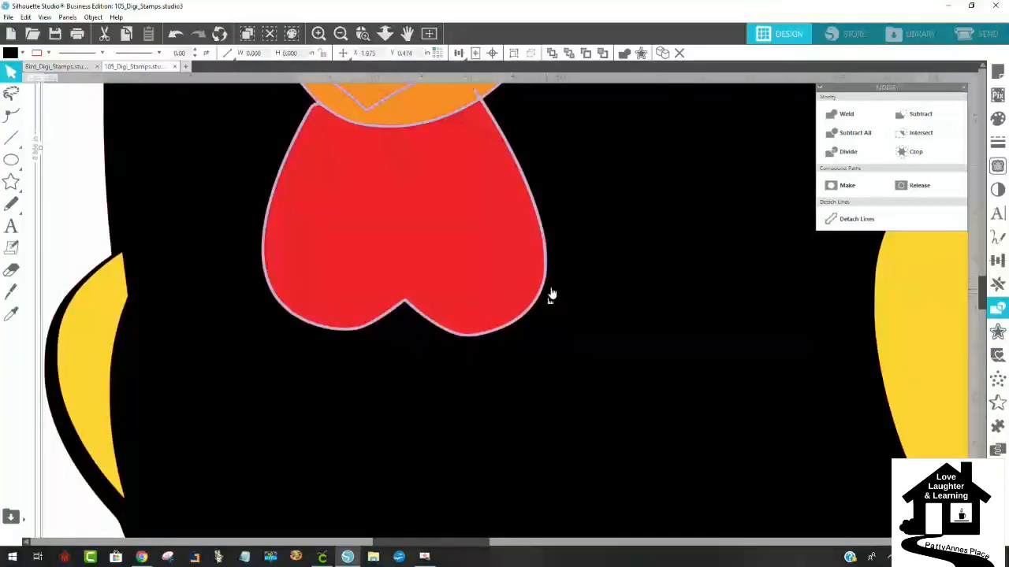
{"action": "left_click", "coordinate": [921, 114]}
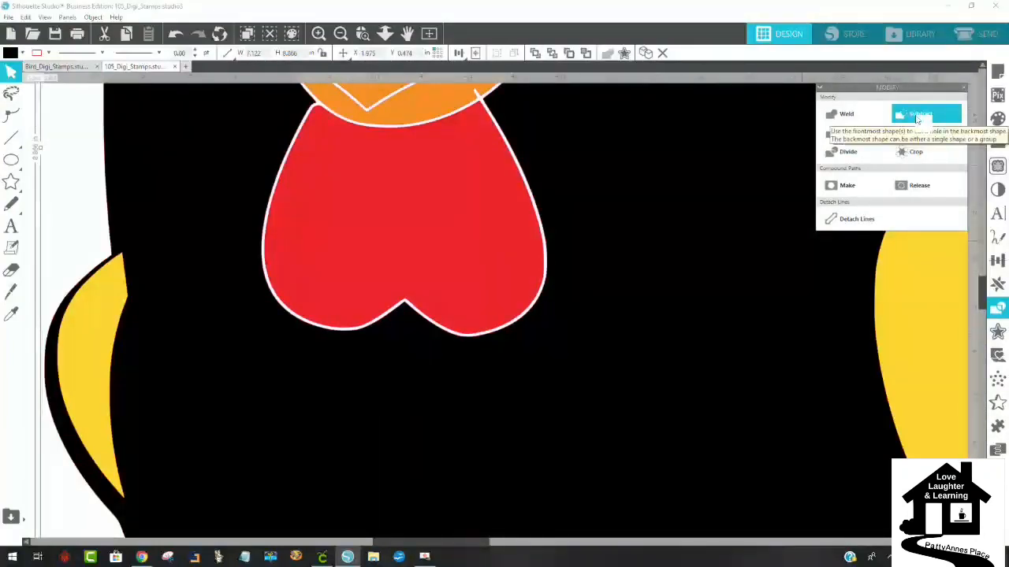
Place the buffalo plaid body piece back over the rooster's black outline, with its holes aligned to the pupils.
{"action": "scroll", "coordinate": [639, 239], "scroll_direction": "up", "scroll_amount": 5}
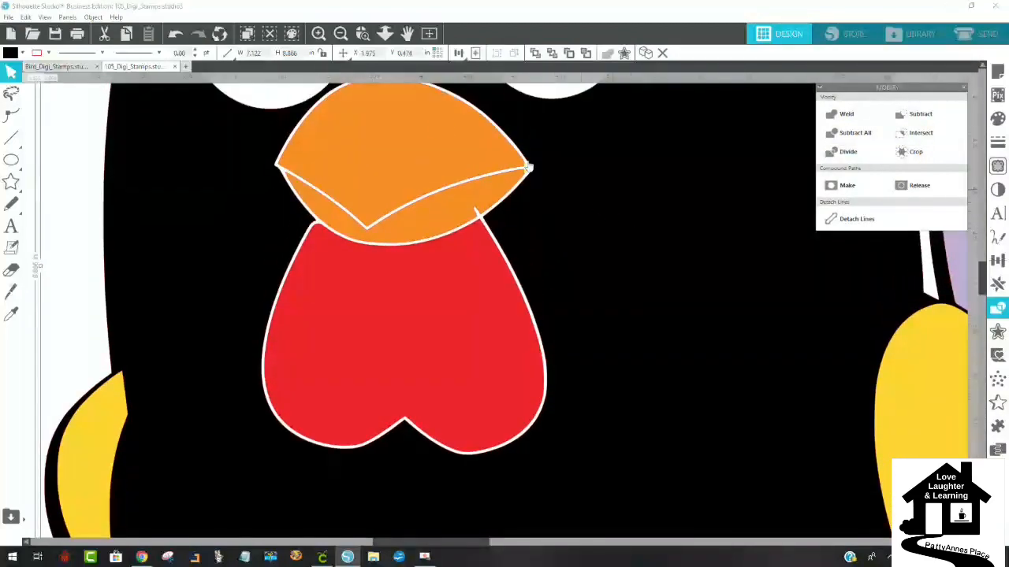
{"action": "left_click", "coordinate": [341, 33]}
{"action": "left_click", "coordinate": [341, 34]}
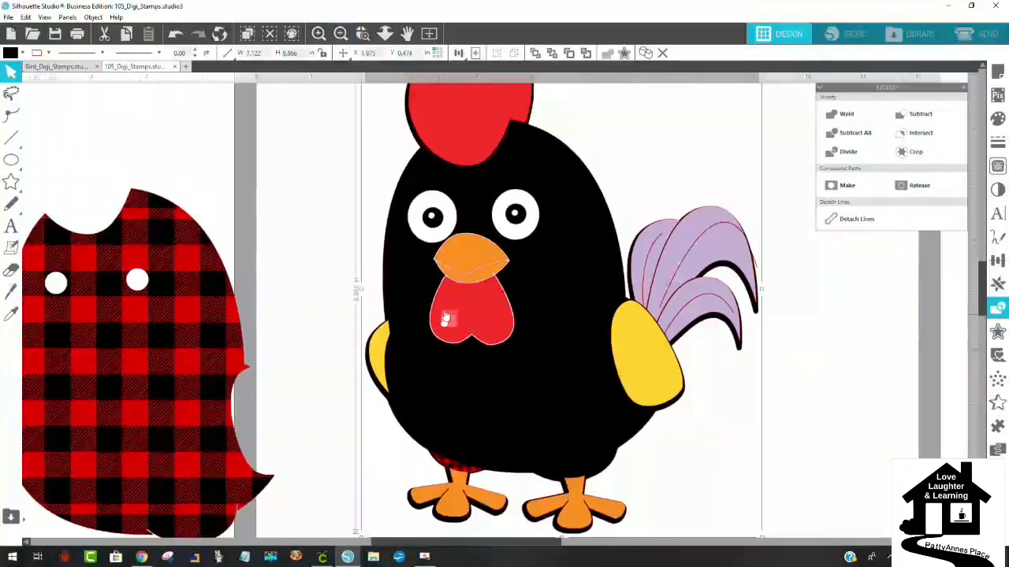
{"action": "left_click_drag", "start_coordinate": [189, 344], "coordinate": [213, 329]}
{"action": "left_click", "coordinate": [476, 275]}
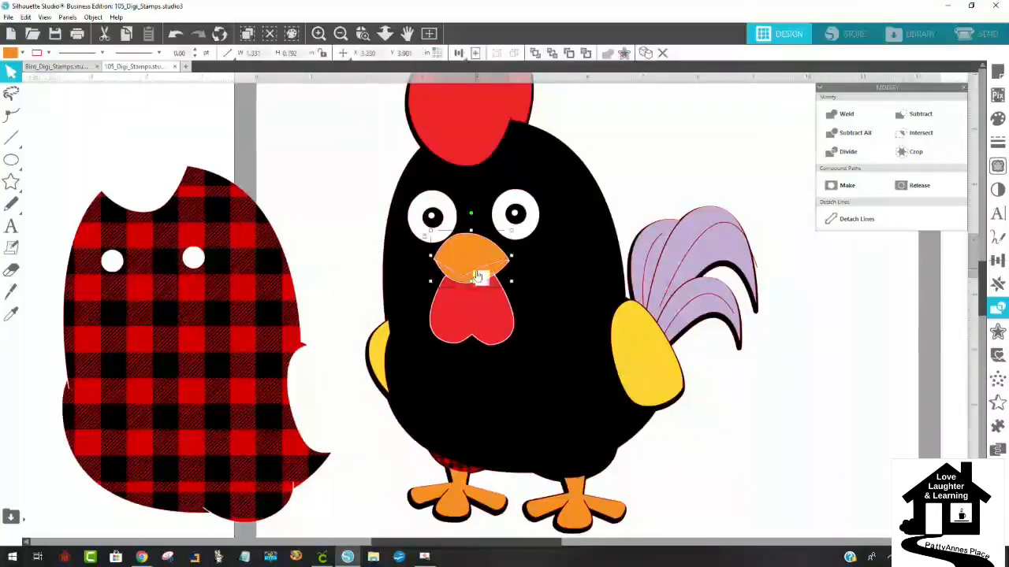
{"action": "left_click_drag", "start_coordinate": [237, 325], "coordinate": [558, 281]}
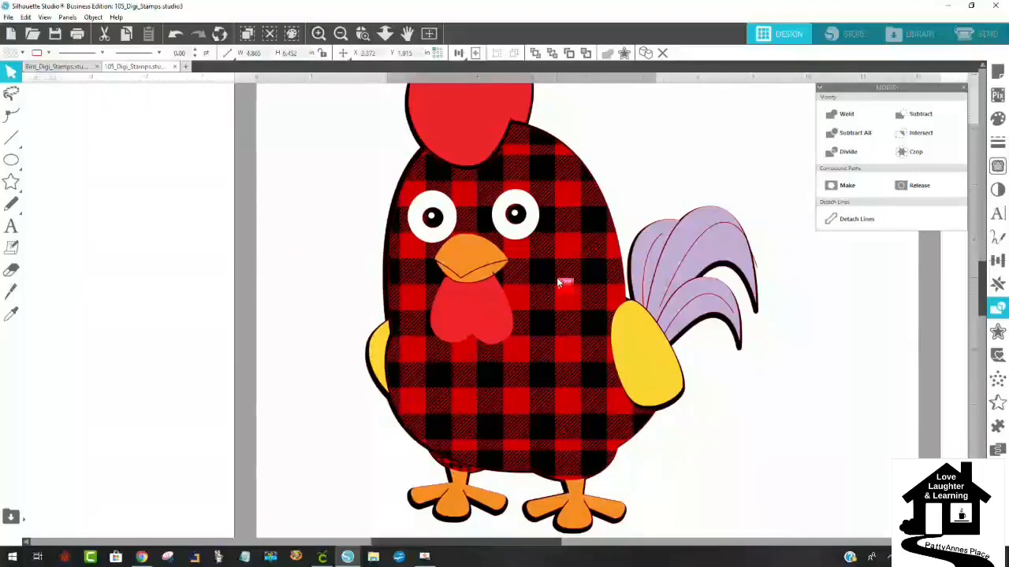
Move the plaid body aside off the page and select the lavender outline shape behind the beak and wattle.
{"action": "left_click", "coordinate": [732, 411]}
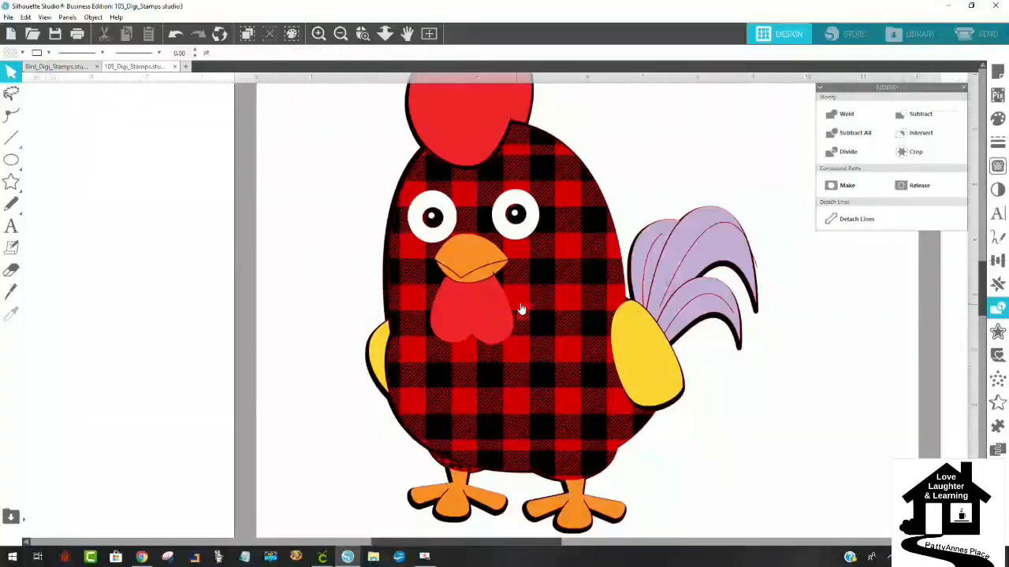
{"action": "left_click_drag", "start_coordinate": [535, 254], "coordinate": [473, 269]}
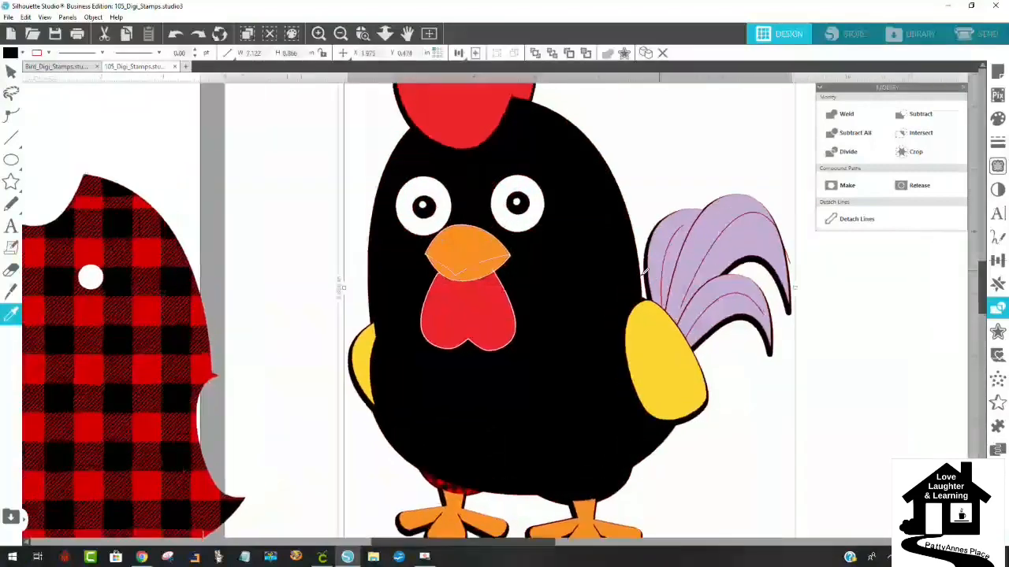
{"action": "scroll", "coordinate": [644, 273], "scroll_direction": "up", "scroll_amount": 5}
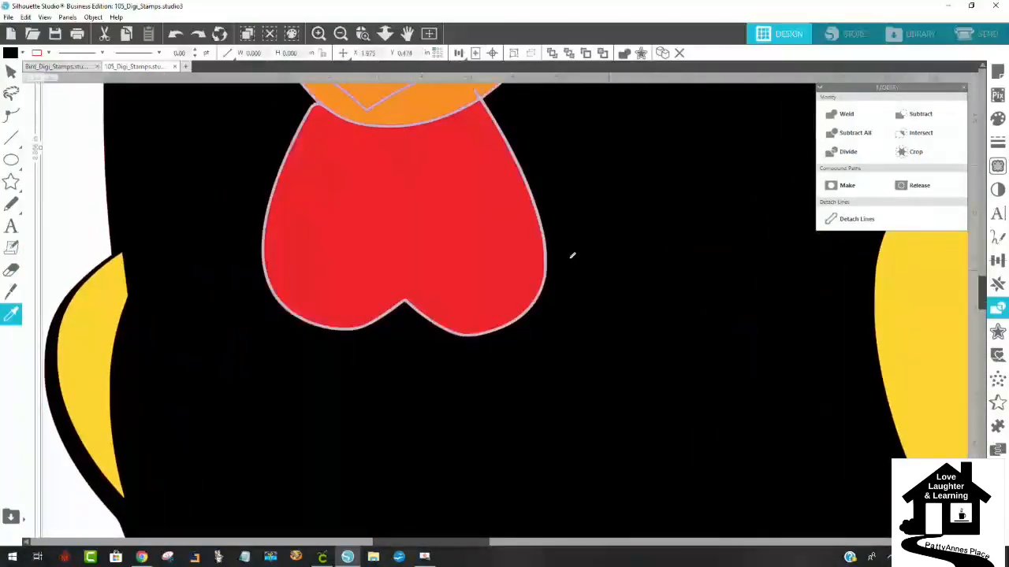
{"action": "left_click", "coordinate": [572, 259]}
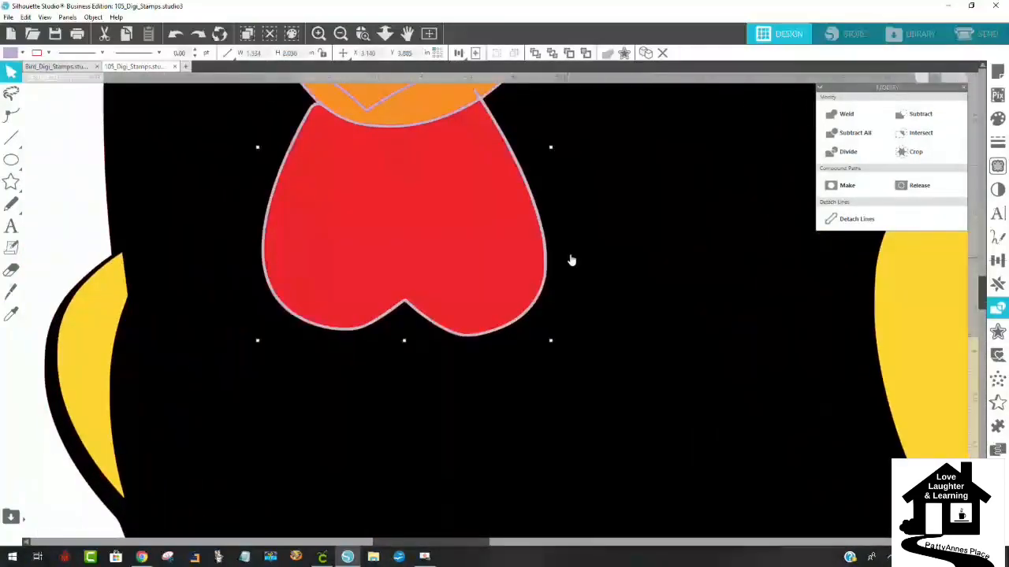
Place the plaid body back over the chicken and move the black silhouette off the page to the side.
{"action": "left_click", "coordinate": [359, 34]}
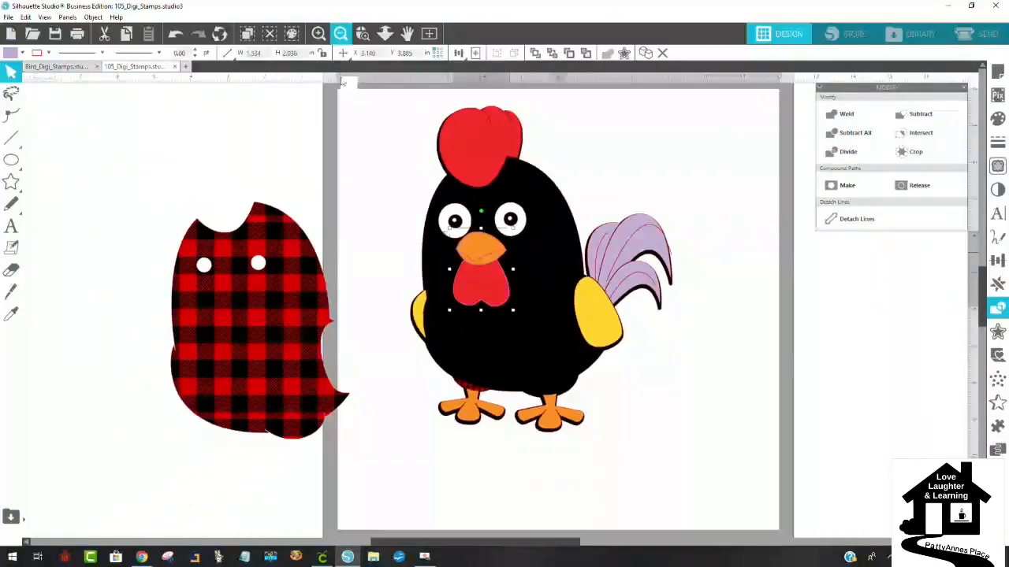
{"action": "left_click_drag", "start_coordinate": [293, 368], "coordinate": [538, 326]}
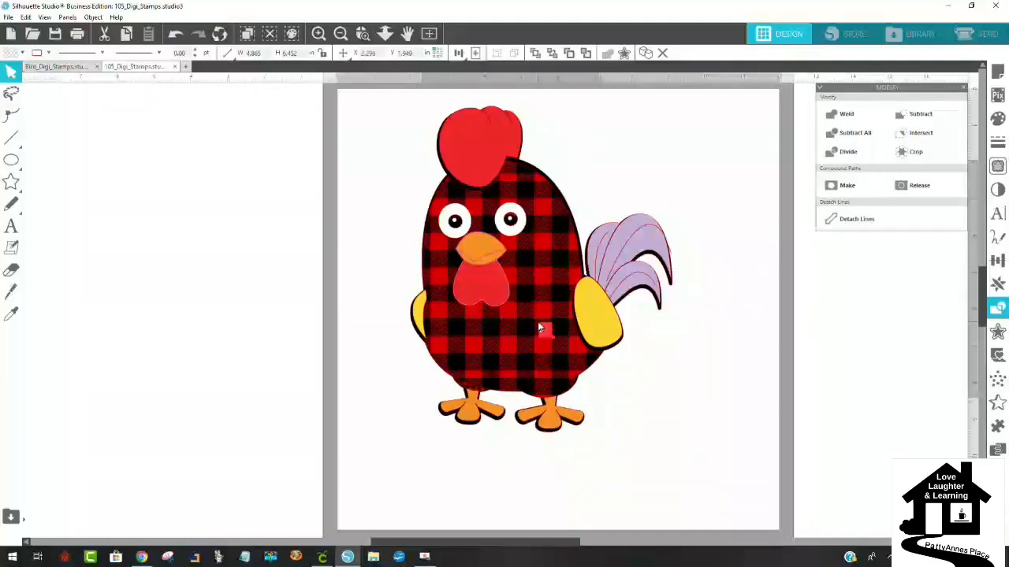
{"action": "key", "text": "Escape"}
{"action": "left_click_drag", "start_coordinate": [573, 218], "coordinate": [968, 258]}
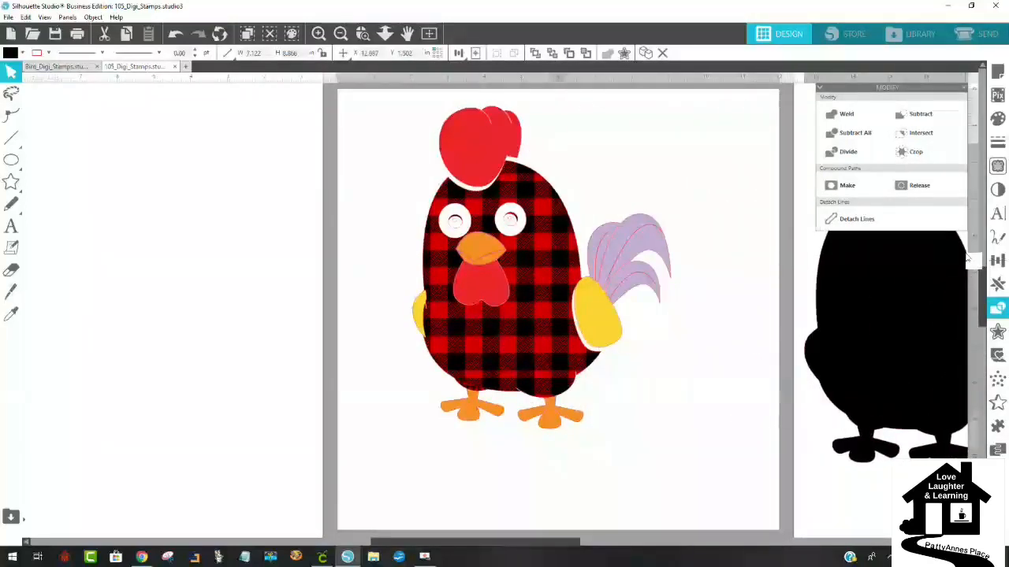
{"action": "key", "text": "Escape"}
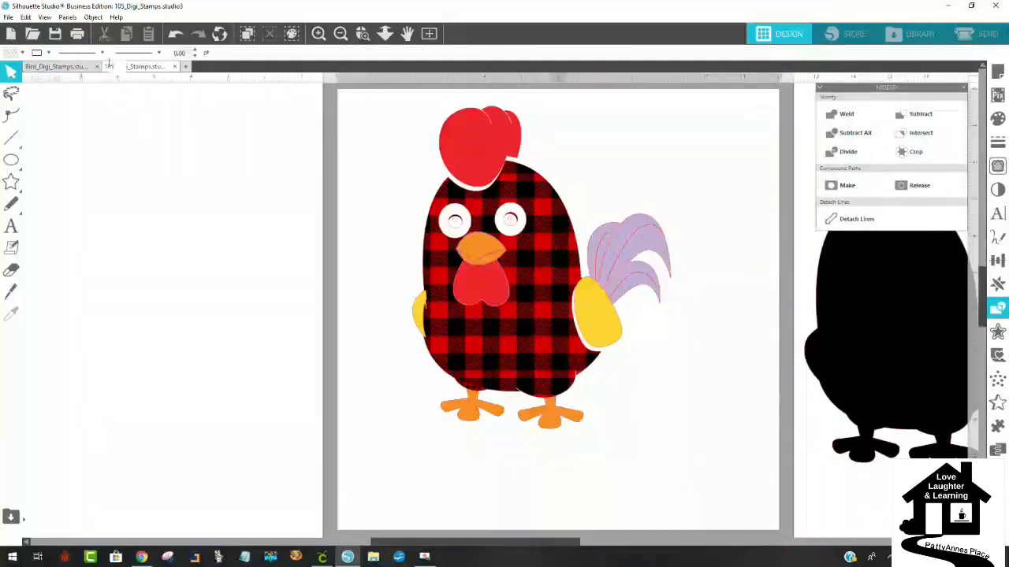
Subtract the lavender beak-and-wattle outline shape from the plaid body.
{"action": "left_click", "coordinate": [361, 33]}
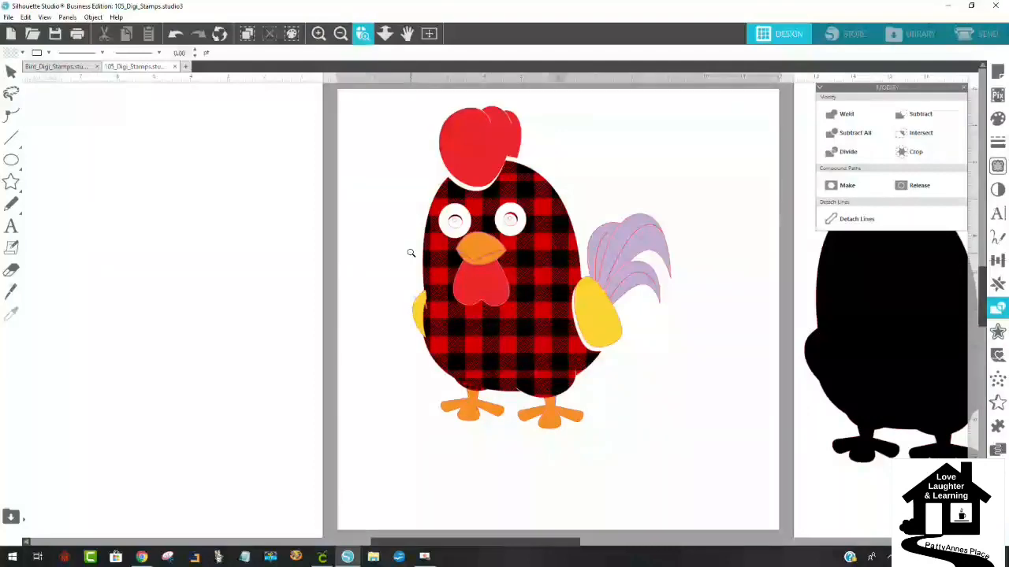
{"action": "left_click_drag", "start_coordinate": [410, 254], "coordinate": [542, 328]}
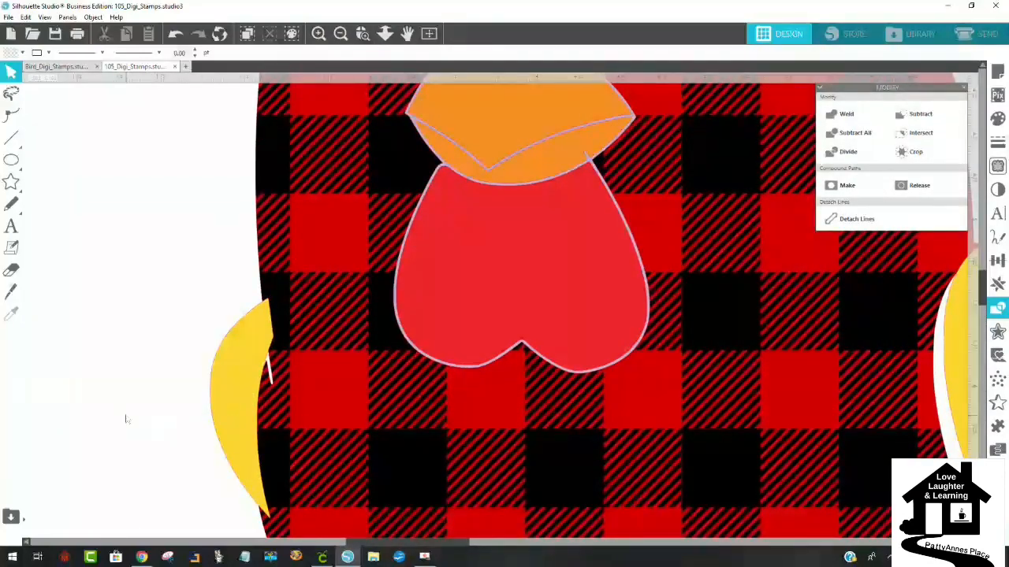
{"action": "left_click", "coordinate": [453, 374]}
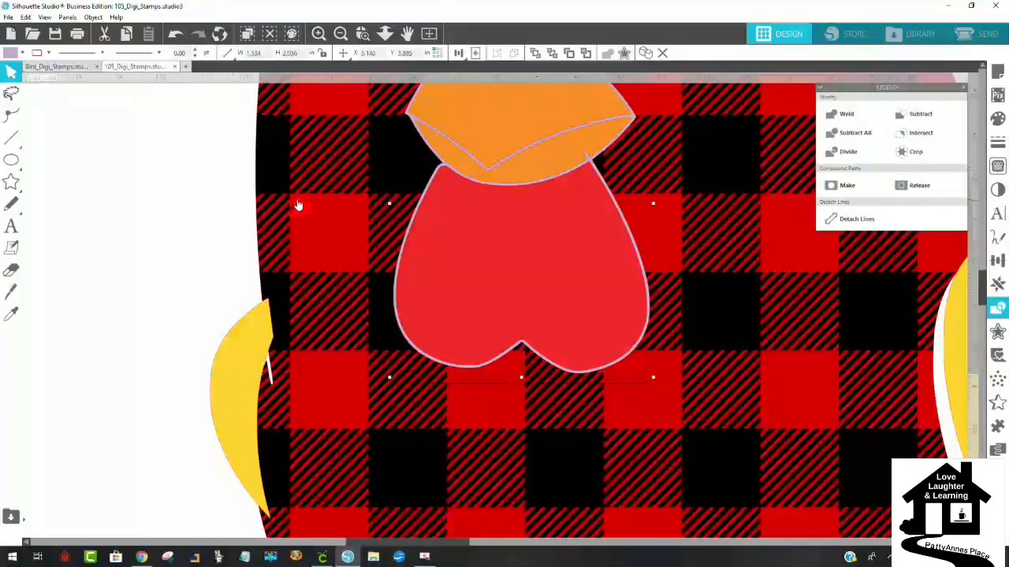
{"action": "left_click", "coordinate": [329, 205], "text": "shift"}
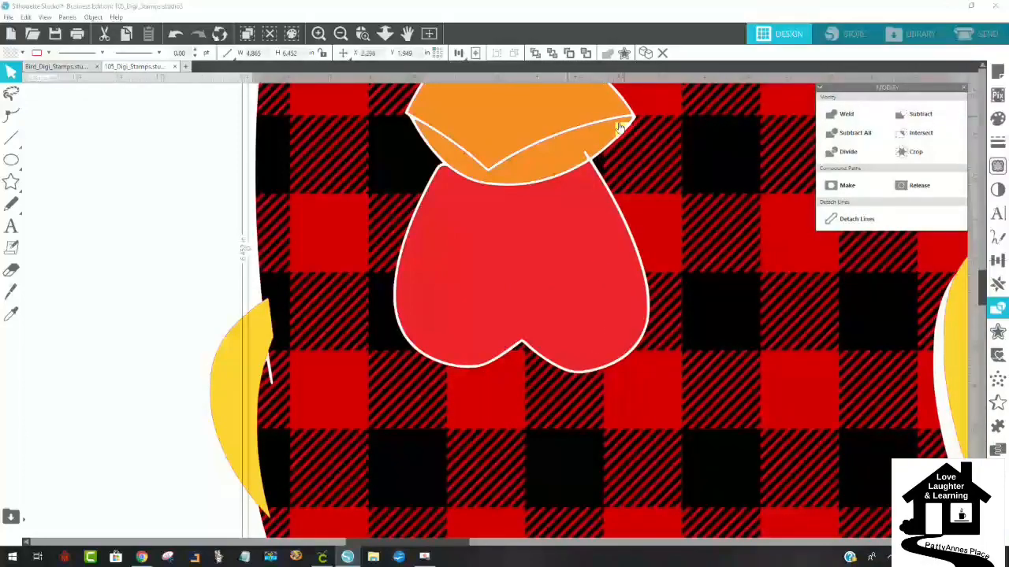
Move the black silhouette back behind the chicken so it forms an even outline around the coloured pieces.
{"action": "left_click", "coordinate": [341, 34]}
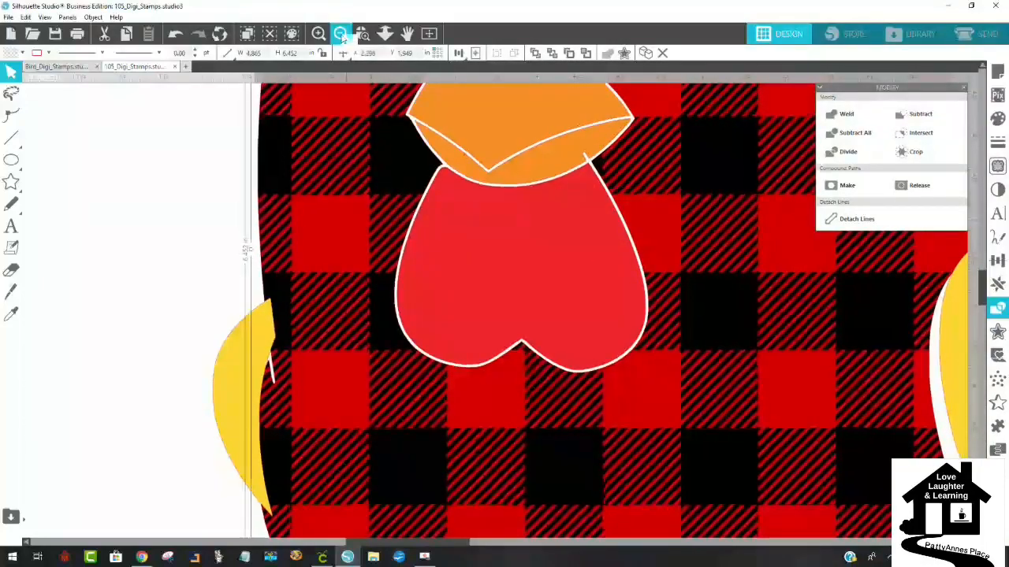
{"action": "left_click", "coordinate": [341, 33]}
{"action": "left_click", "coordinate": [340, 33]}
{"action": "left_click", "coordinate": [340, 33]}
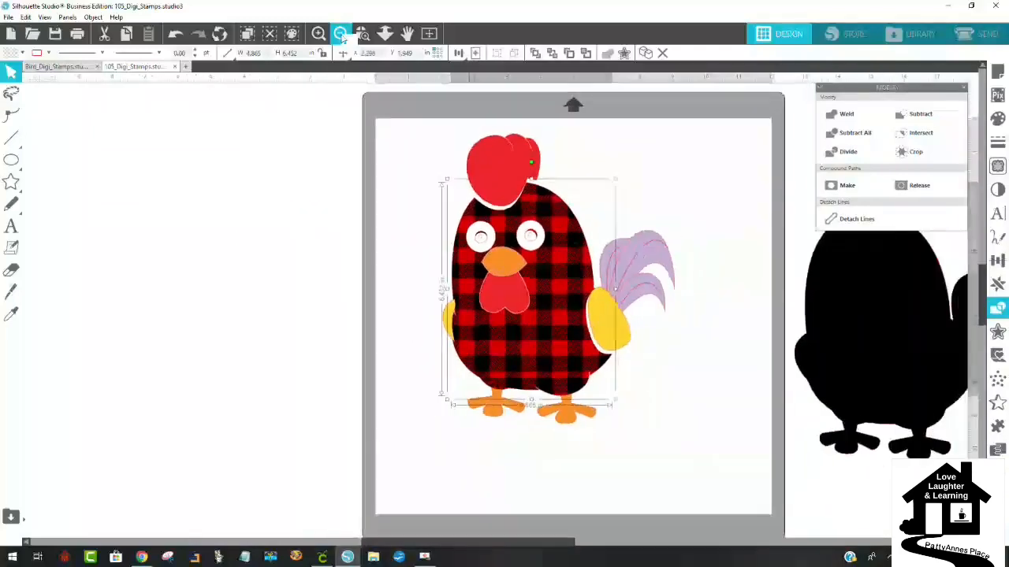
{"action": "left_click_drag", "start_coordinate": [863, 343], "coordinate": [508, 327]}
{"action": "mouse_move", "coordinate": [521, 302]}
{"action": "left_mouse_down"}
{"action": "mouse_move", "coordinate": [625, 296]}
{"action": "mouse_move", "coordinate": [533, 302]}
{"action": "left_mouse_up"}
{"action": "left_click", "coordinate": [274, 99]}
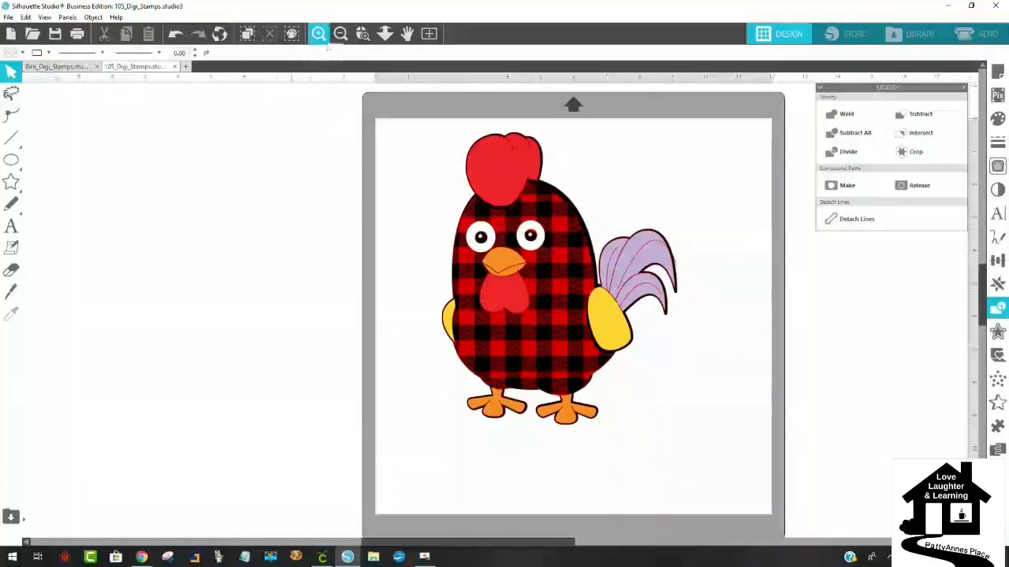
Nudge the upper and lower beak pieces to even out their outlines, and shift the plaid body slightly up and right.
{"action": "left_click", "coordinate": [361, 33]}
{"action": "left_click_drag", "start_coordinate": [431, 242], "coordinate": [603, 355]}
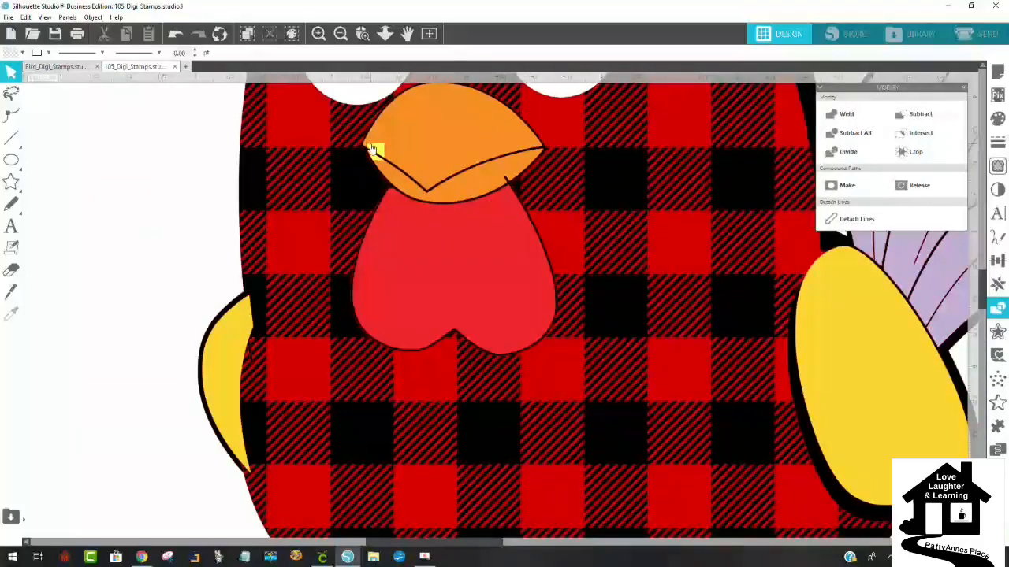
{"action": "mouse_move", "coordinate": [401, 155]}
{"action": "left_mouse_down"}
{"action": "mouse_move", "coordinate": [411, 212]}
{"action": "mouse_move", "coordinate": [428, 158]}
{"action": "mouse_move", "coordinate": [401, 156]}
{"action": "left_mouse_up"}
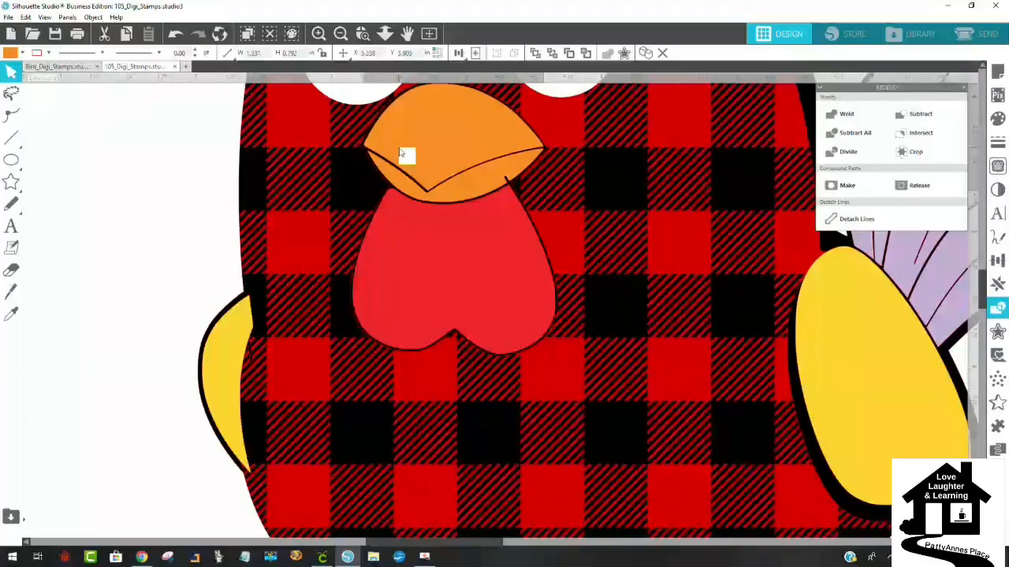
{"action": "left_click", "coordinate": [404, 180]}
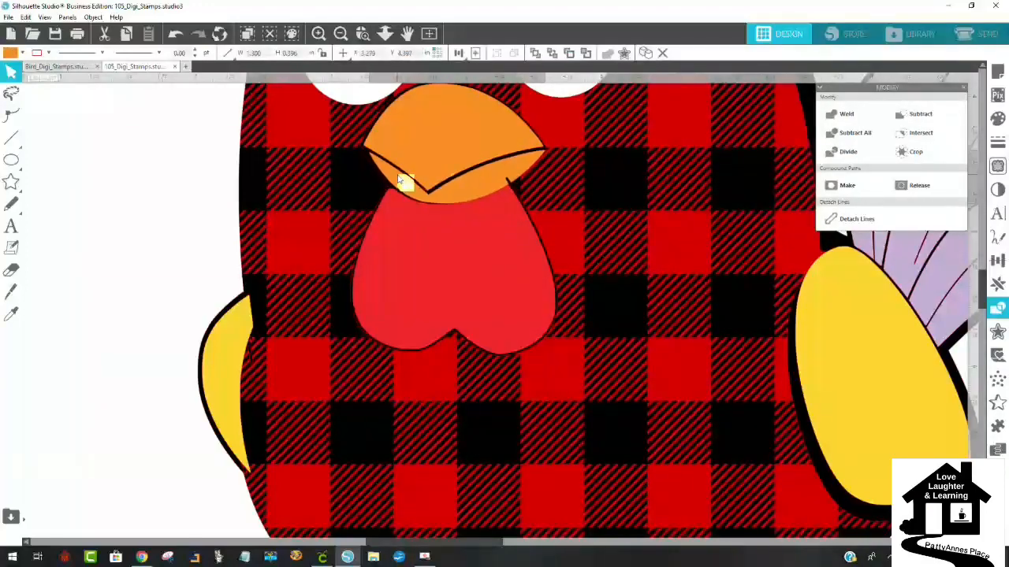
{"action": "left_click_drag", "start_coordinate": [352, 185], "coordinate": [331, 167]}
{"action": "key", "text": "Escape"}
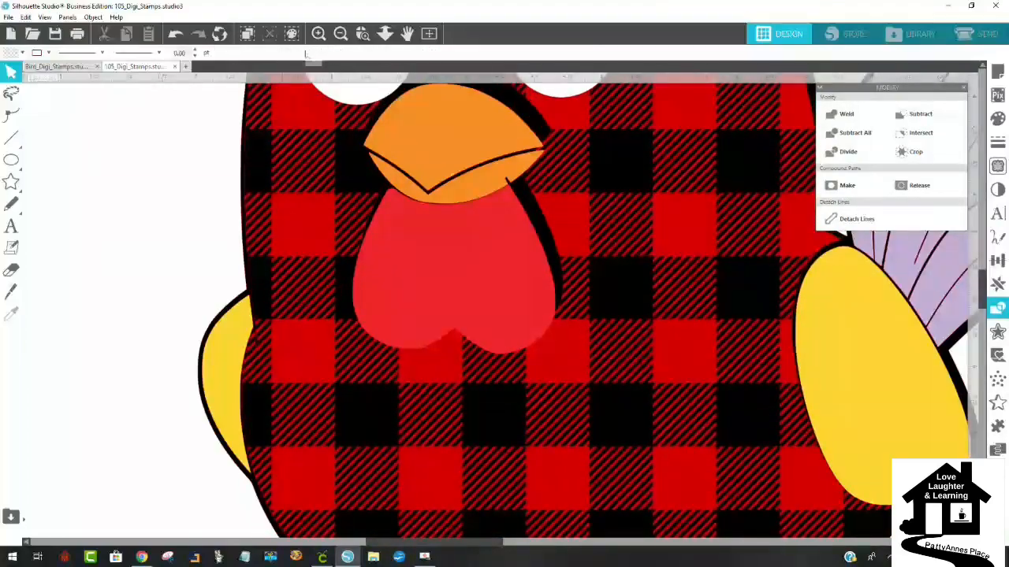
Reposition the beak and red wattle slightly so their black outlines look balanced.
{"action": "left_click", "coordinate": [341, 33]}
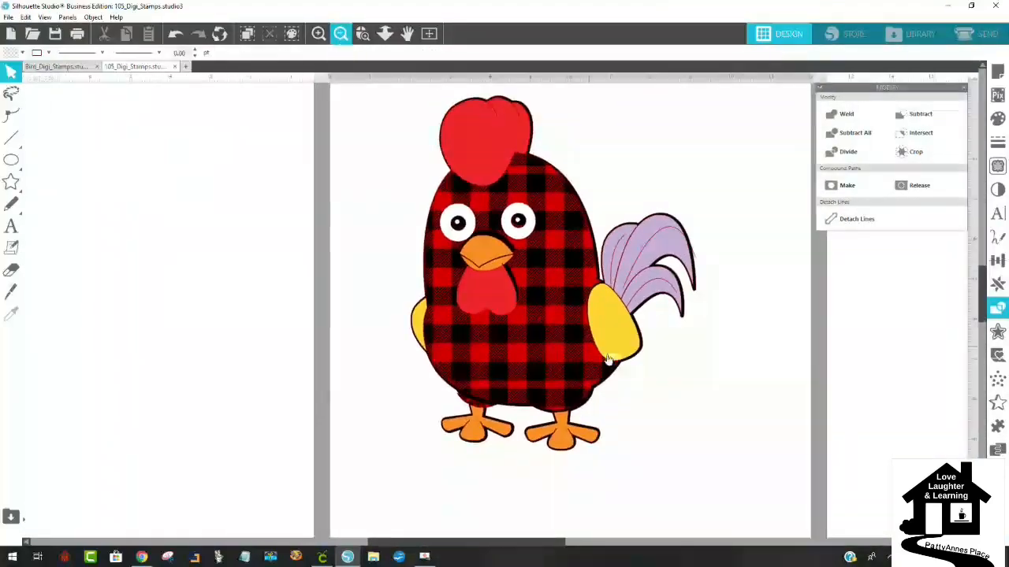
{"action": "left_click", "coordinate": [495, 253]}
{"action": "left_click_drag", "start_coordinate": [494, 253], "coordinate": [494, 279]}
{"action": "left_click", "coordinate": [493, 285]}
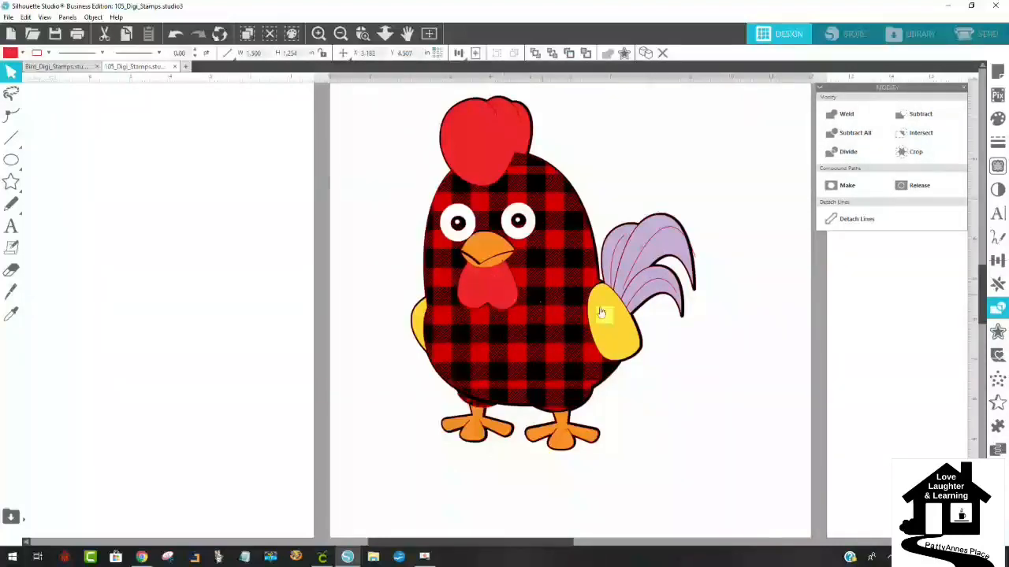
{"action": "left_click", "coordinate": [766, 355]}
Nudge the large lavender tail feather slightly over its black outline.
{"action": "left_click", "coordinate": [363, 33]}
{"action": "left_click_drag", "start_coordinate": [700, 340], "coordinate": [703, 343]}
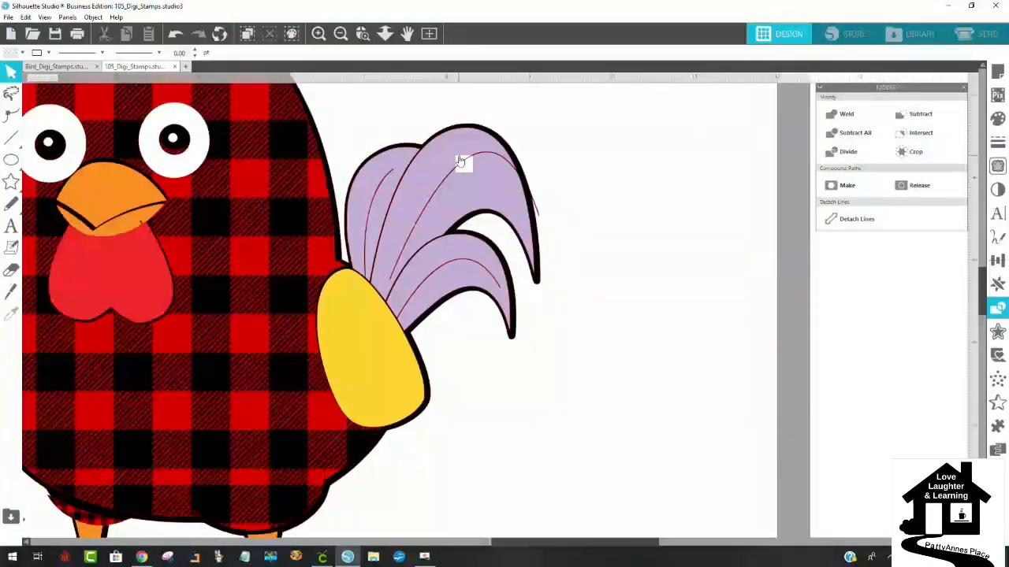
{"action": "left_click_drag", "start_coordinate": [450, 171], "coordinate": [456, 171]}
Edit the black silhouette's points and delete the two protruding ones forming the stray spike on the tail's outer edge.
{"action": "left_click", "coordinate": [540, 219]}
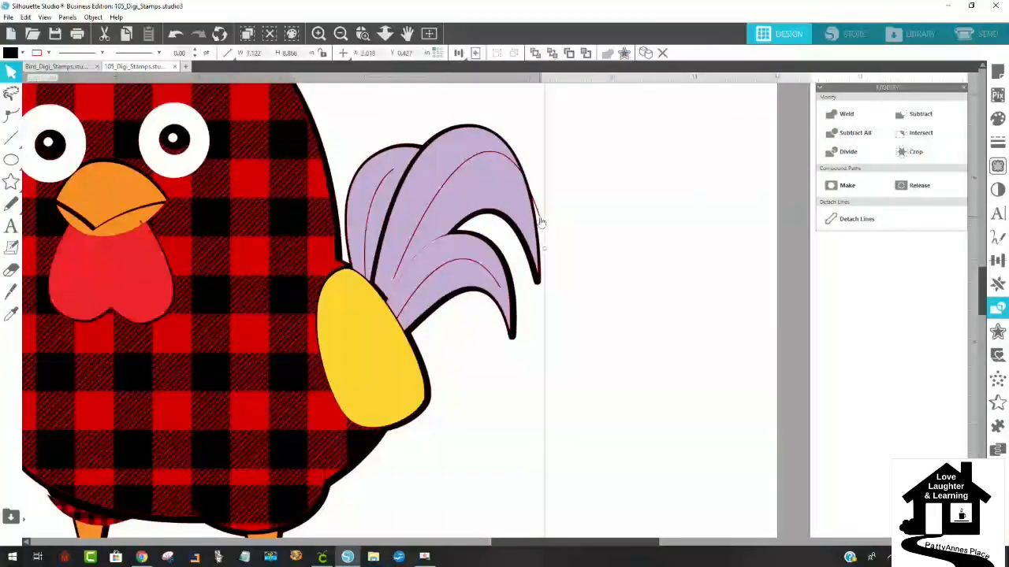
{"action": "double_click", "coordinate": [540, 219]}
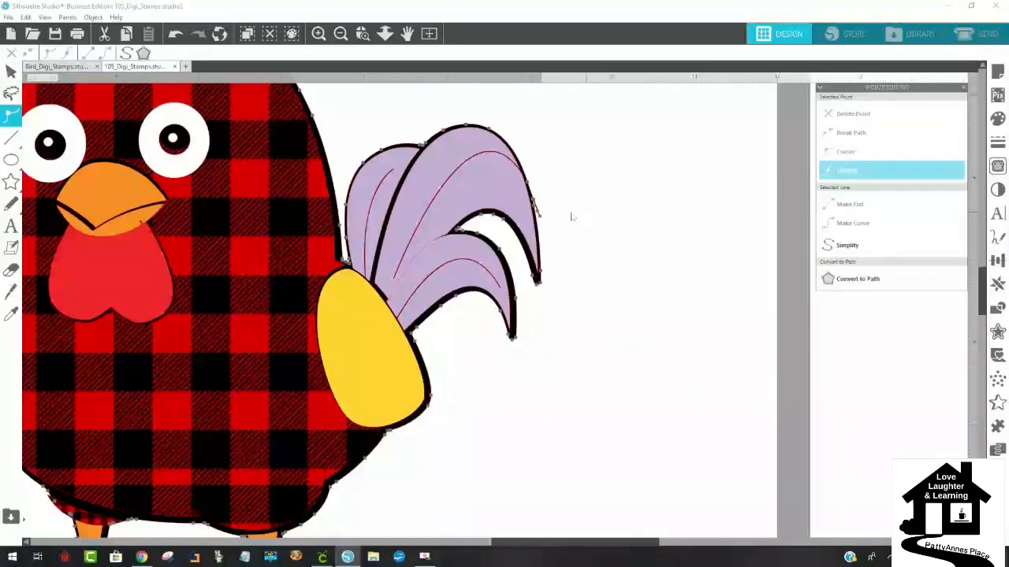
{"action": "left_click", "coordinate": [362, 33]}
{"action": "left_click_drag", "start_coordinate": [503, 147], "coordinate": [583, 268]}
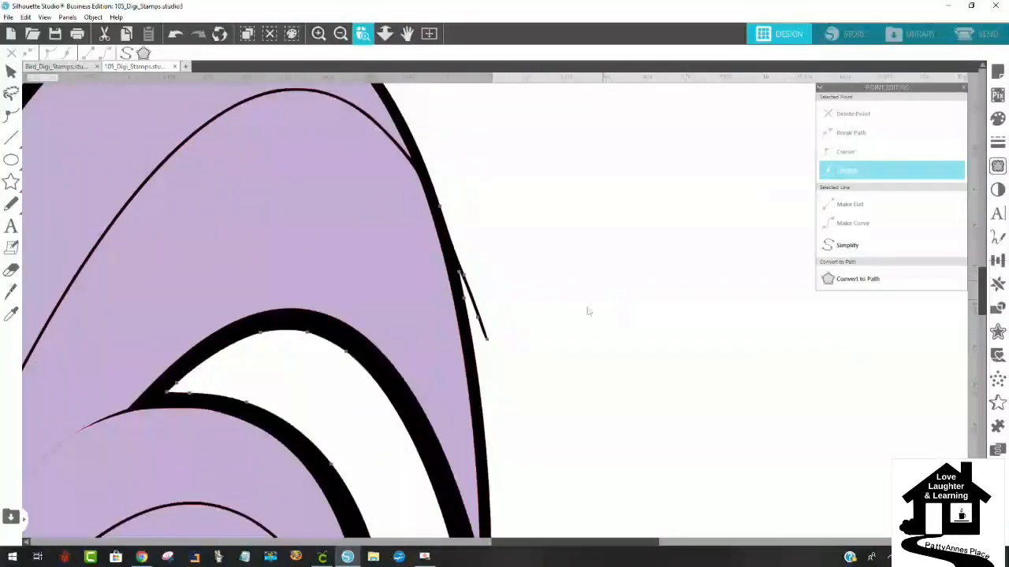
{"action": "left_click", "coordinate": [518, 344]}
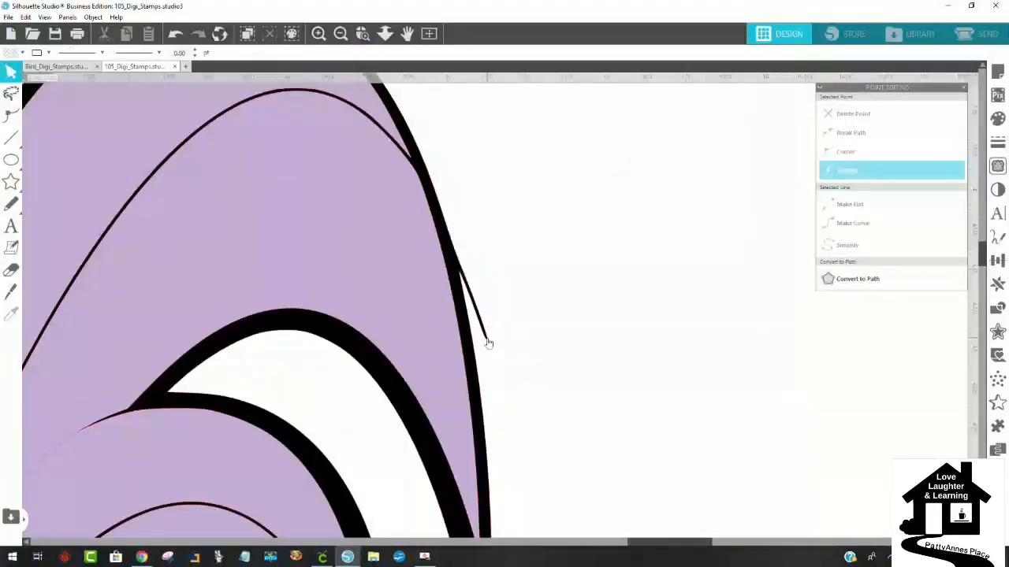
{"action": "double_click", "coordinate": [488, 342]}
{"action": "left_click", "coordinate": [487, 342]}
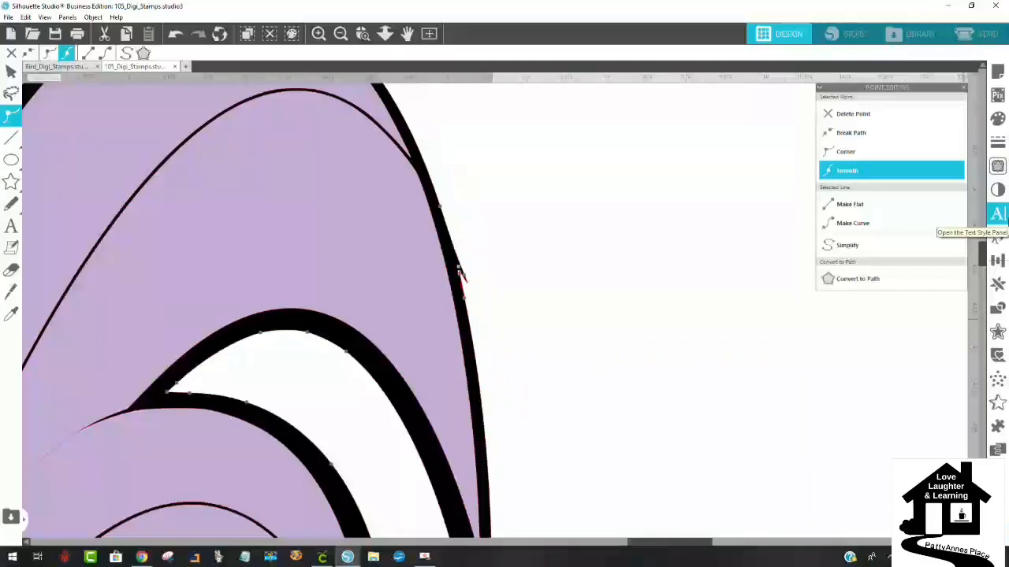
{"action": "left_click", "coordinate": [591, 358]}
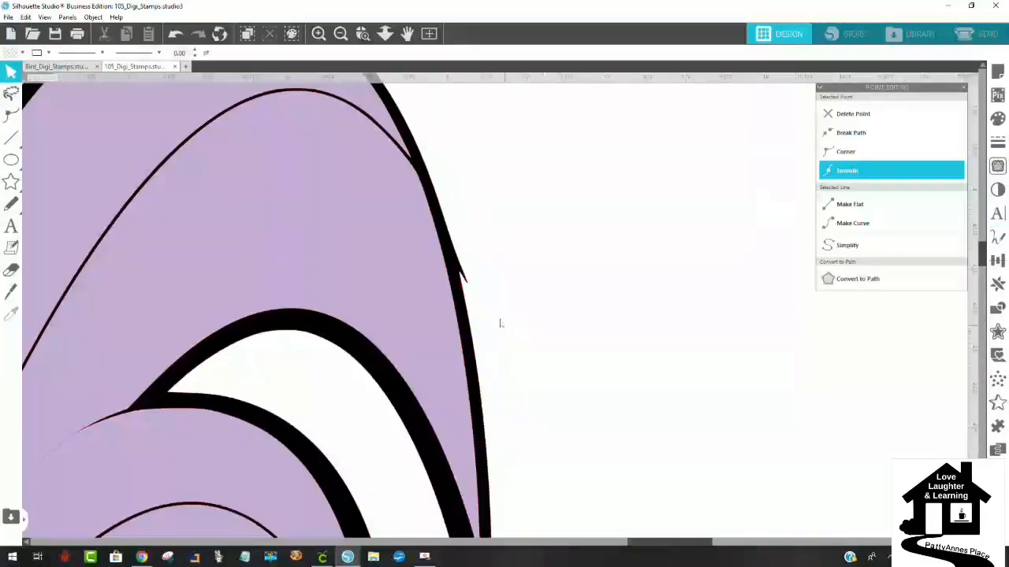
{"action": "double_click", "coordinate": [467, 289]}
{"action": "left_click", "coordinate": [466, 284]}
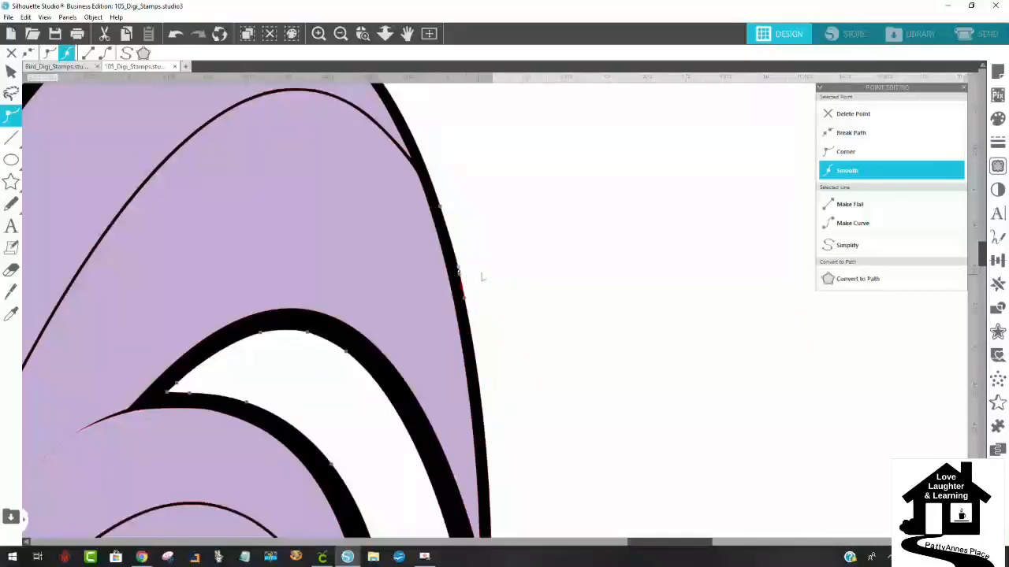
{"action": "left_click", "coordinate": [483, 277]}
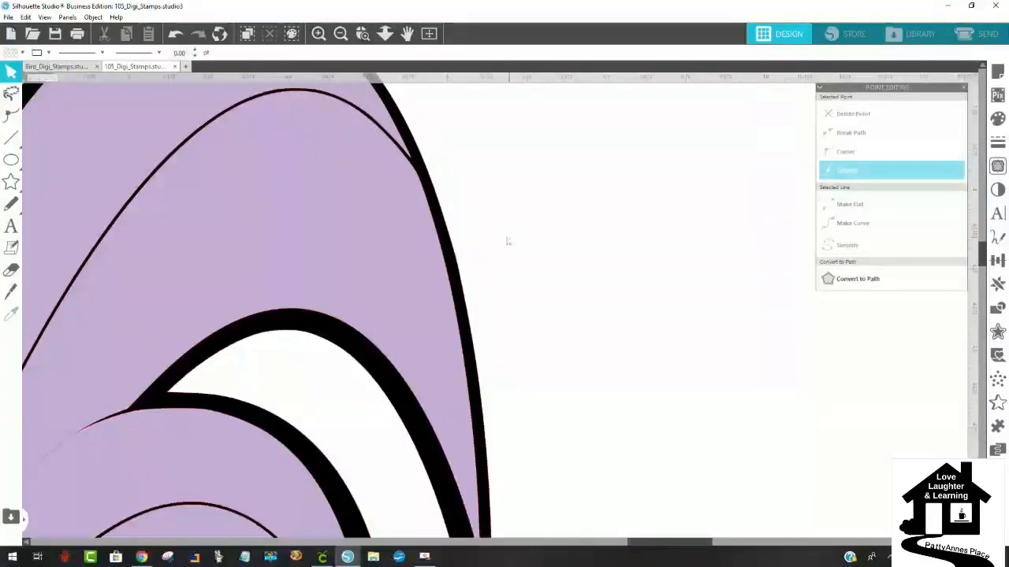
Align the large feather and the lower tail feather evenly within the black tail outline.
{"action": "left_click", "coordinate": [342, 35]}
{"action": "left_click", "coordinate": [342, 35]}
{"action": "left_click", "coordinate": [342, 35]}
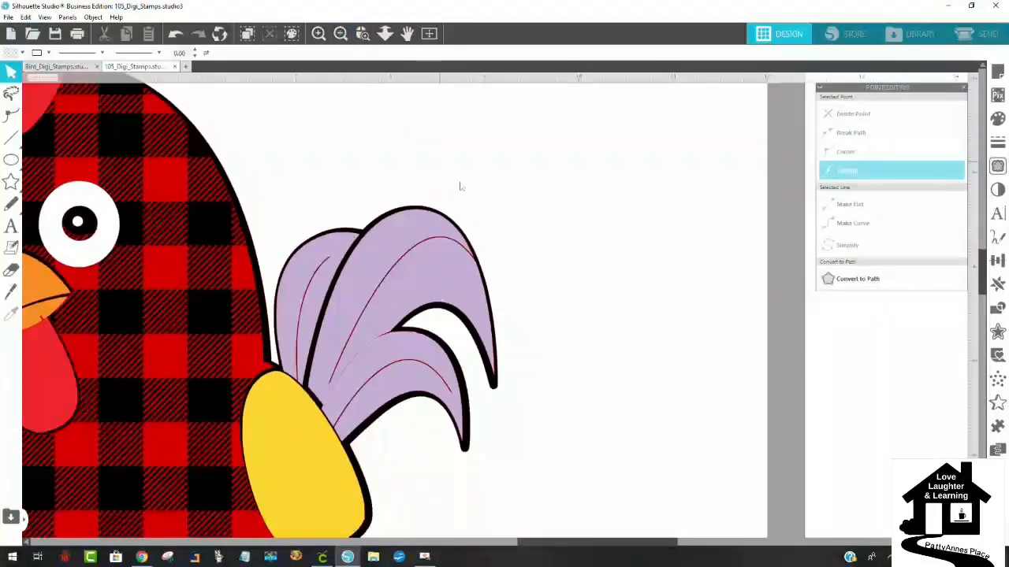
{"action": "left_click", "coordinate": [387, 288]}
{"action": "mouse_move", "coordinate": [383, 257]}
{"action": "left_mouse_down"}
{"action": "mouse_move", "coordinate": [525, 198]}
{"action": "mouse_move", "coordinate": [619, 178]}
{"action": "mouse_move", "coordinate": [388, 242]}
{"action": "mouse_move", "coordinate": [389, 260]}
{"action": "mouse_move", "coordinate": [382, 257]}
{"action": "left_mouse_up"}
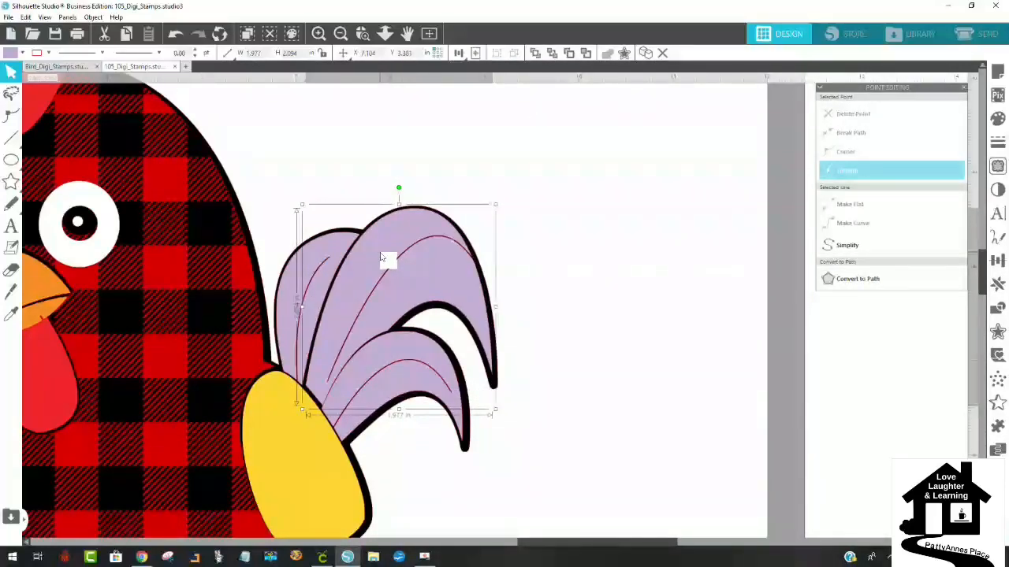
{"action": "mouse_move", "coordinate": [367, 367]}
{"action": "left_mouse_down"}
{"action": "mouse_move", "coordinate": [423, 365]}
{"action": "mouse_move", "coordinate": [569, 281]}
{"action": "mouse_move", "coordinate": [154, 290]}
{"action": "mouse_move", "coordinate": [157, 255]}
{"action": "mouse_move", "coordinate": [255, 428]}
{"action": "mouse_move", "coordinate": [252, 451]}
{"action": "mouse_move", "coordinate": [345, 405]}
{"action": "mouse_move", "coordinate": [383, 367]}
{"action": "mouse_move", "coordinate": [371, 369]}
{"action": "left_mouse_up"}
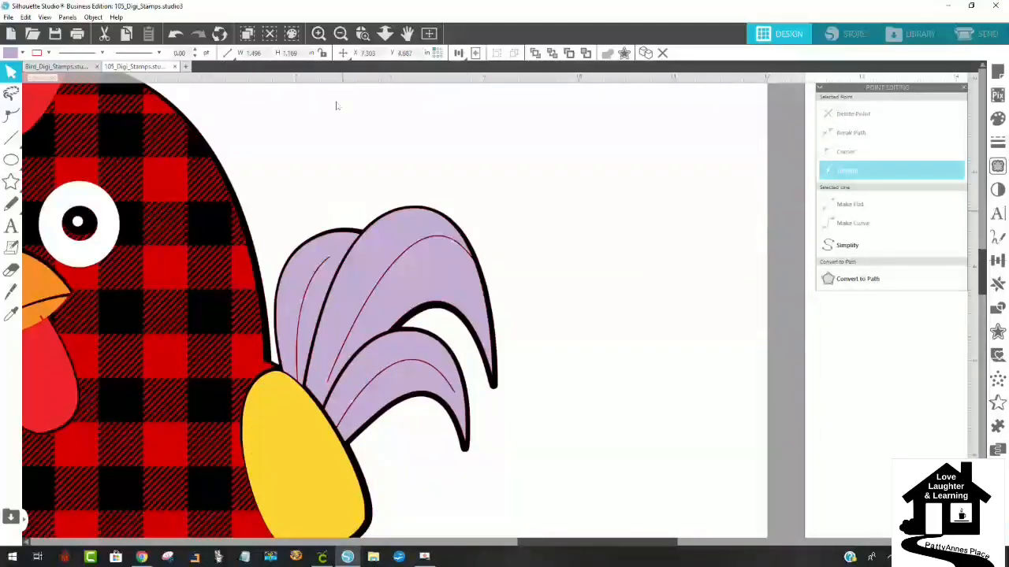
Nudge the red comb so it lines up with its black outline.
{"action": "left_click", "coordinate": [341, 33]}
{"action": "left_click", "coordinate": [347, 34]}
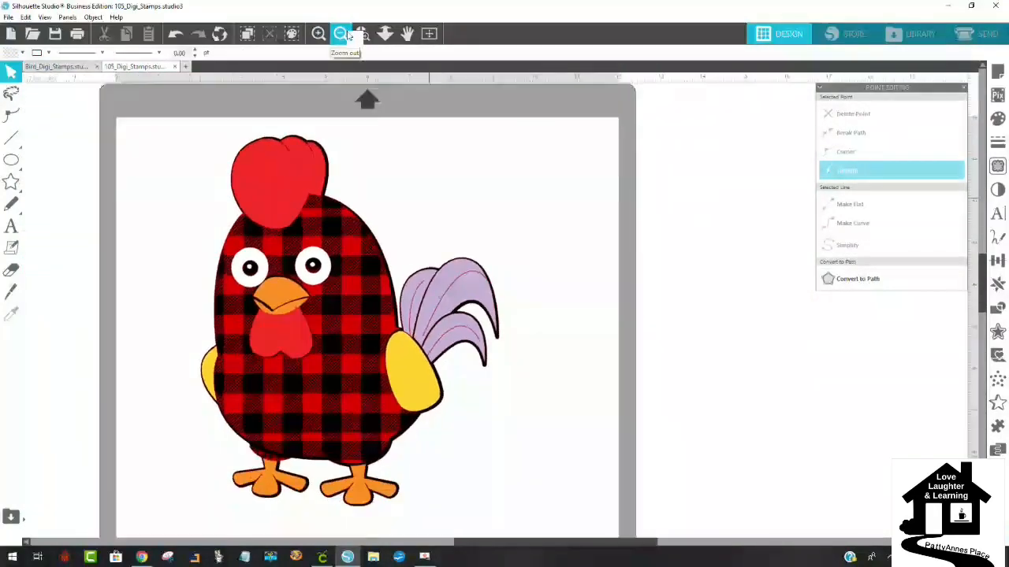
{"action": "left_click", "coordinate": [365, 229]}
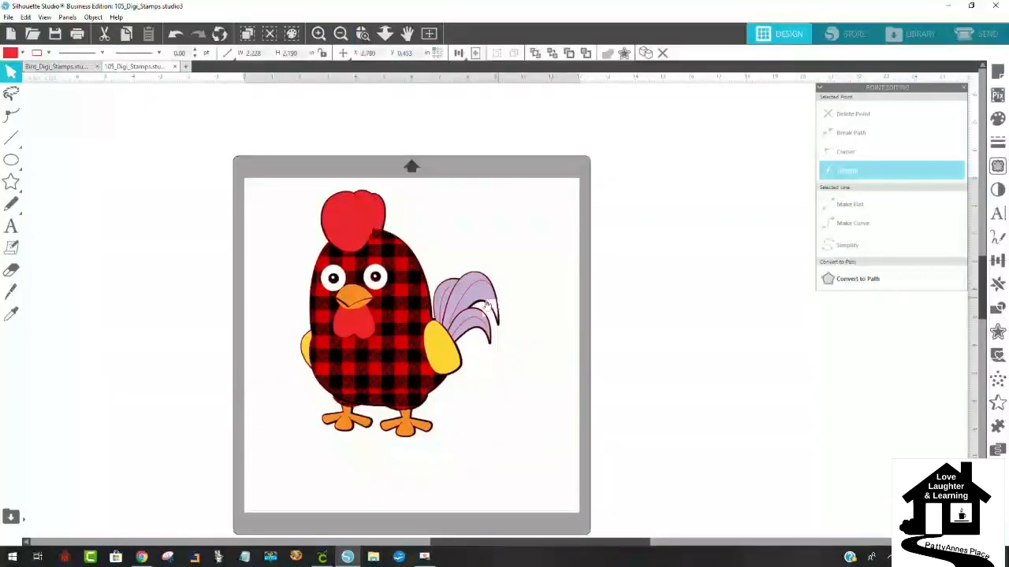
Recolour the lavender tail feathers with a custom medium green fill, RGB 91, 168, 100, trying darker and bluish shades first.
{"action": "left_click", "coordinate": [614, 317]}
{"action": "left_click", "coordinate": [472, 336]}
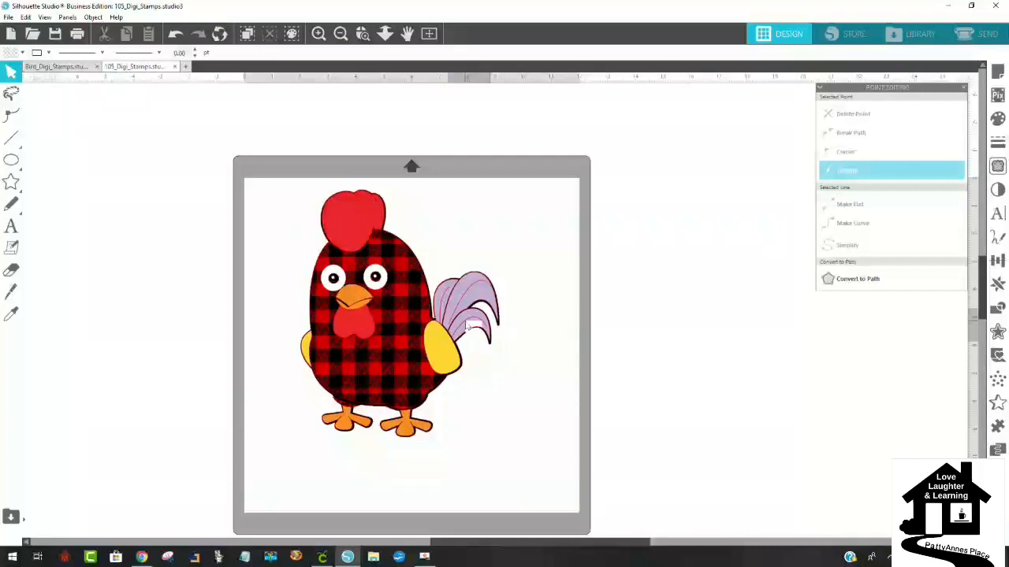
{"action": "left_click", "coordinate": [438, 289], "text": "shift"}
{"action": "left_click", "coordinate": [477, 281], "text": "shift"}
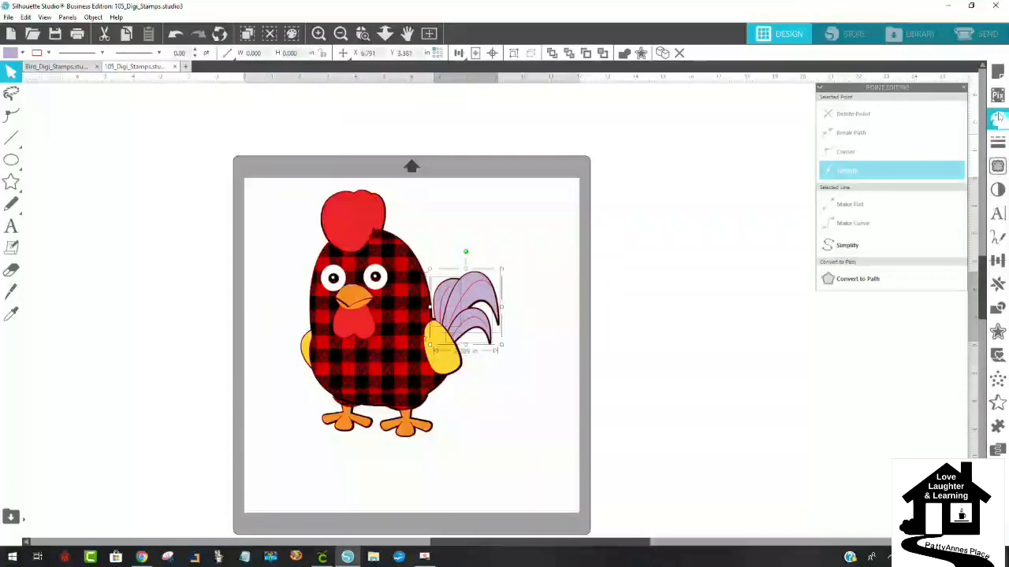
{"action": "left_click", "coordinate": [999, 120]}
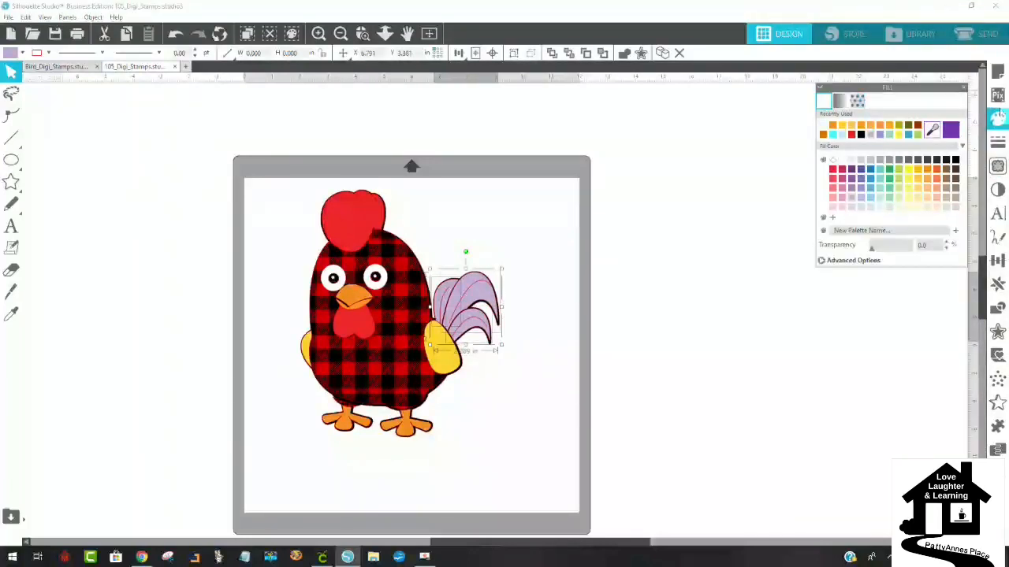
{"action": "left_click", "coordinate": [871, 262]}
{"action": "left_click", "coordinate": [879, 289]}
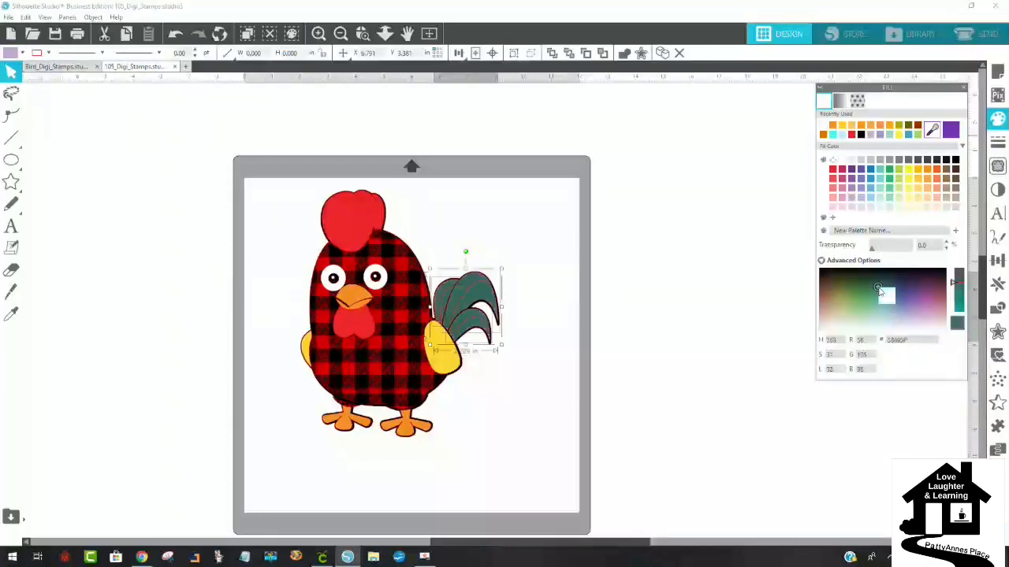
{"action": "left_click", "coordinate": [863, 293]}
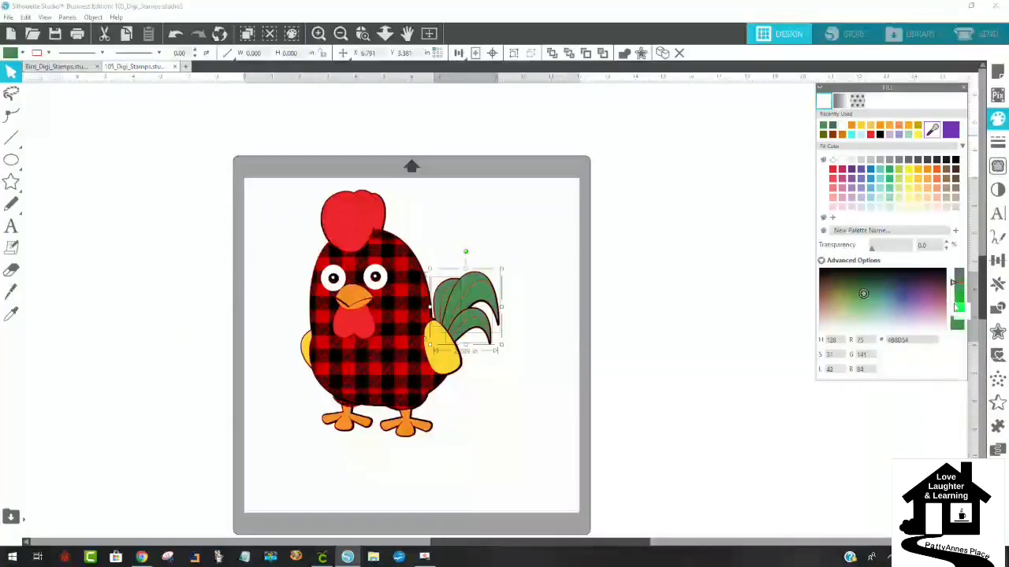
{"action": "left_click", "coordinate": [880, 304]}
{"action": "left_click", "coordinate": [889, 289]}
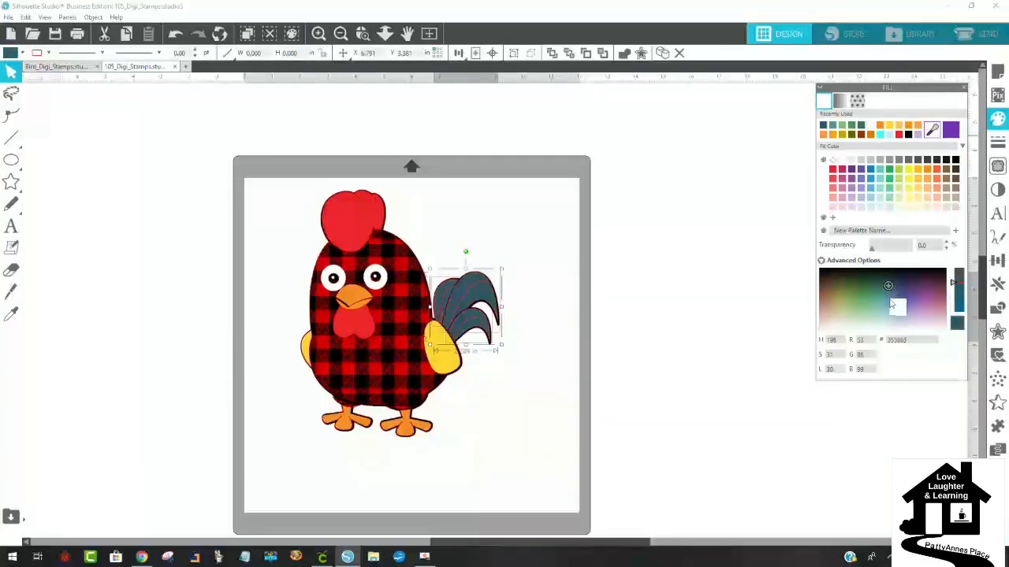
{"action": "left_click", "coordinate": [890, 300]}
{"action": "left_click", "coordinate": [885, 301]}
{"action": "left_click", "coordinate": [891, 297]}
{"action": "left_click", "coordinate": [884, 302]}
{"action": "left_click", "coordinate": [855, 304]}
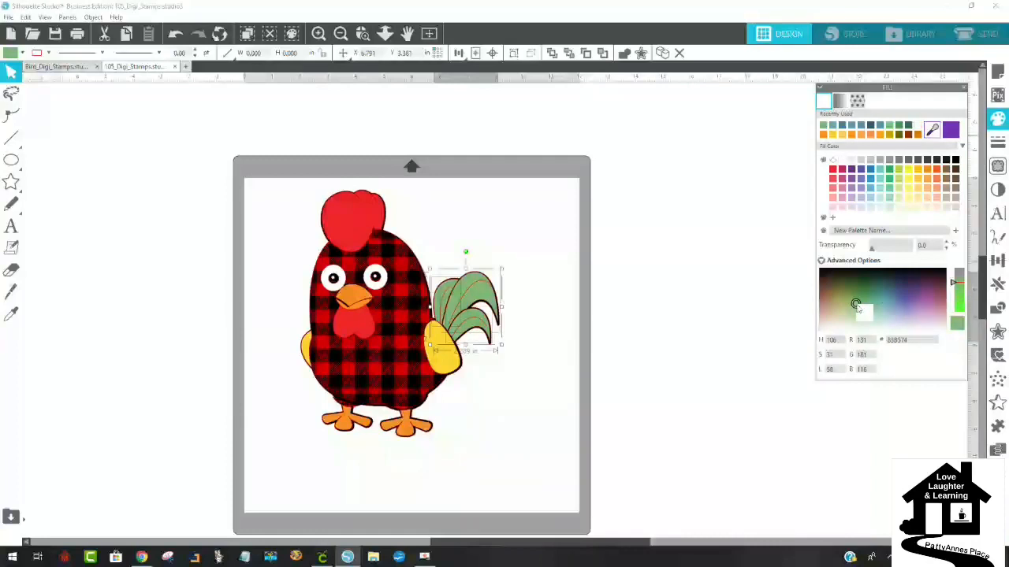
{"action": "left_click", "coordinate": [854, 296]}
{"action": "left_click", "coordinate": [859, 302]}
{"action": "left_click", "coordinate": [864, 306]}
{"action": "left_click", "coordinate": [863, 299]}
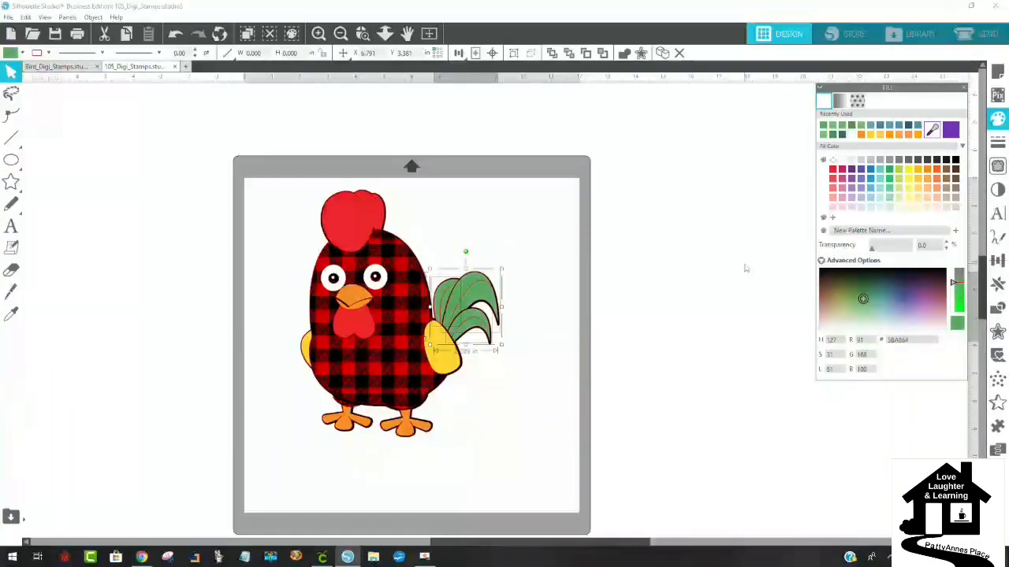
{"action": "left_click", "coordinate": [760, 240]}
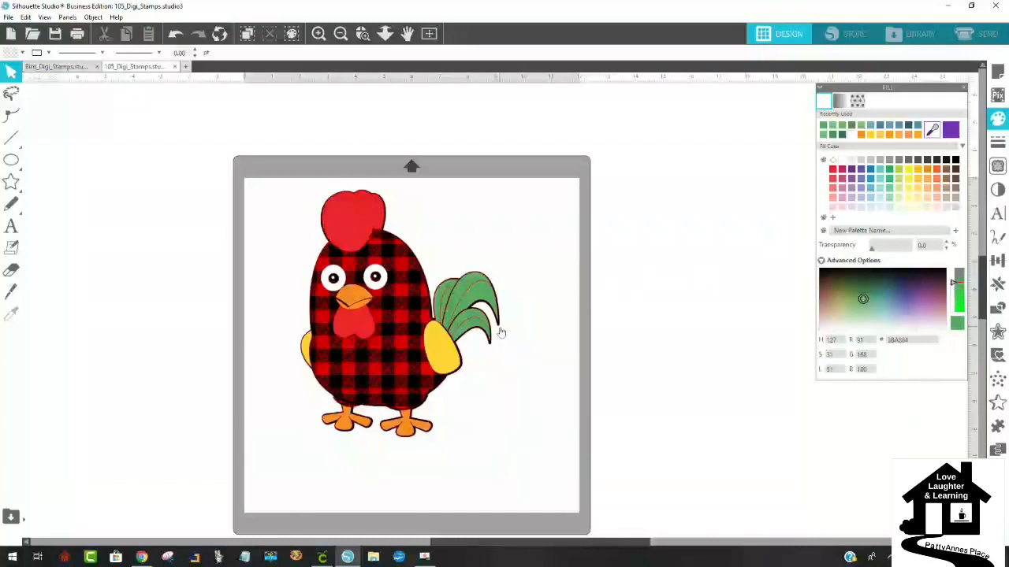
{"action": "left_click_drag", "start_coordinate": [495, 449], "coordinate": [225, 148]}
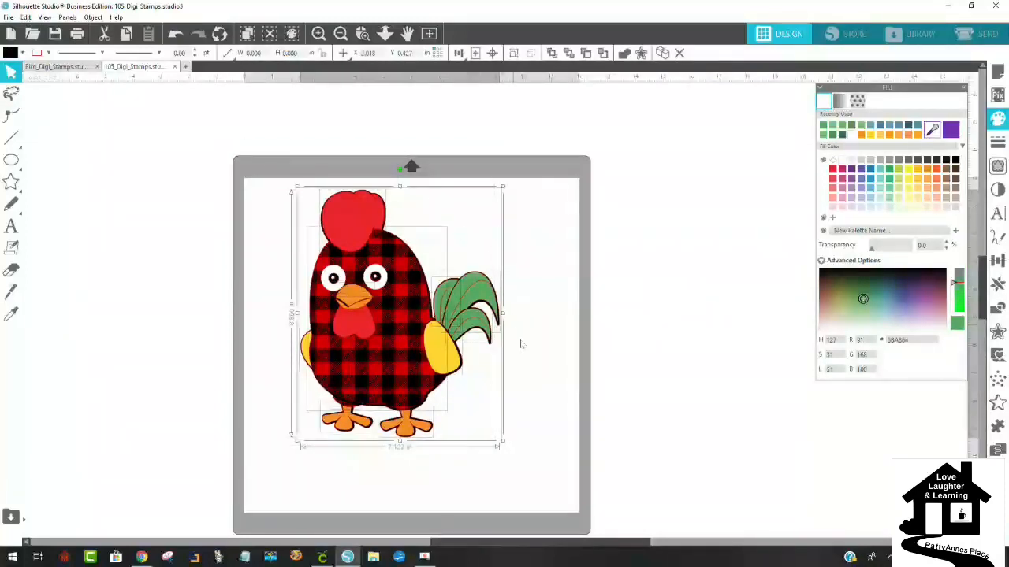
{"action": "left_click", "coordinate": [543, 324]}
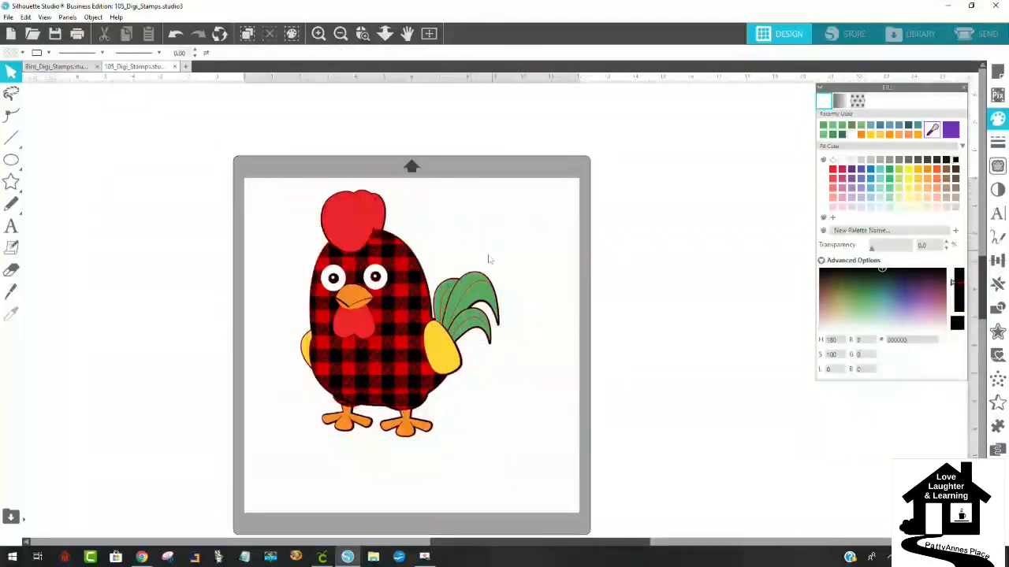
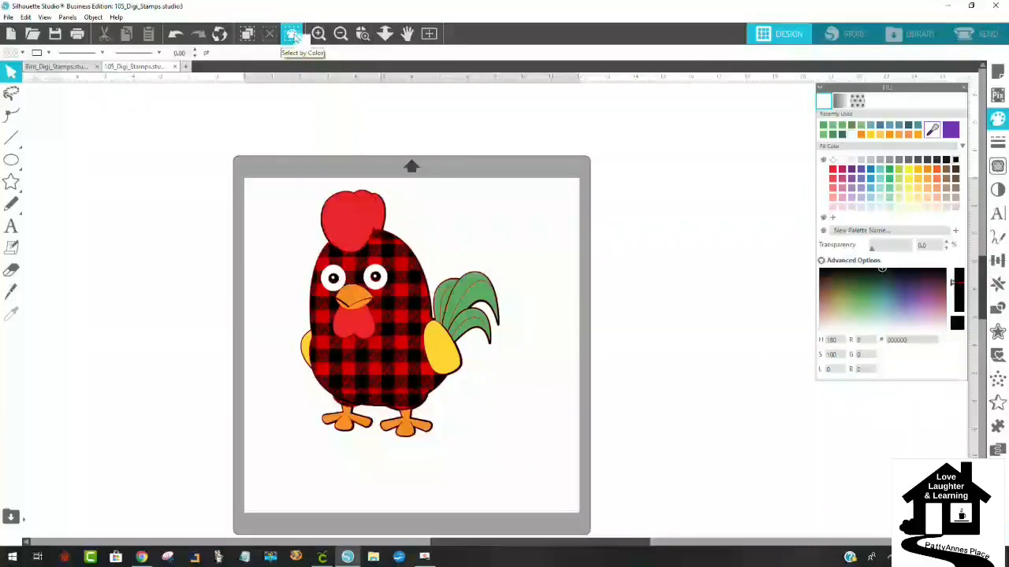
Open Select by Color beside the design and try selecting shapes by fill, including the orange and patterned fills.
{"action": "left_click", "coordinate": [290, 33]}
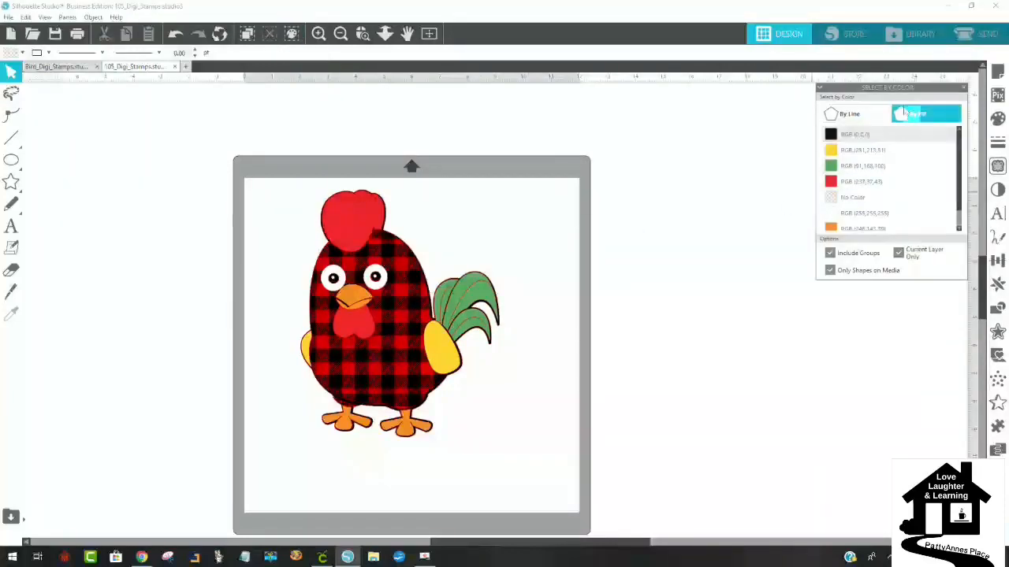
{"action": "left_click_drag", "start_coordinate": [899, 93], "coordinate": [636, 119]}
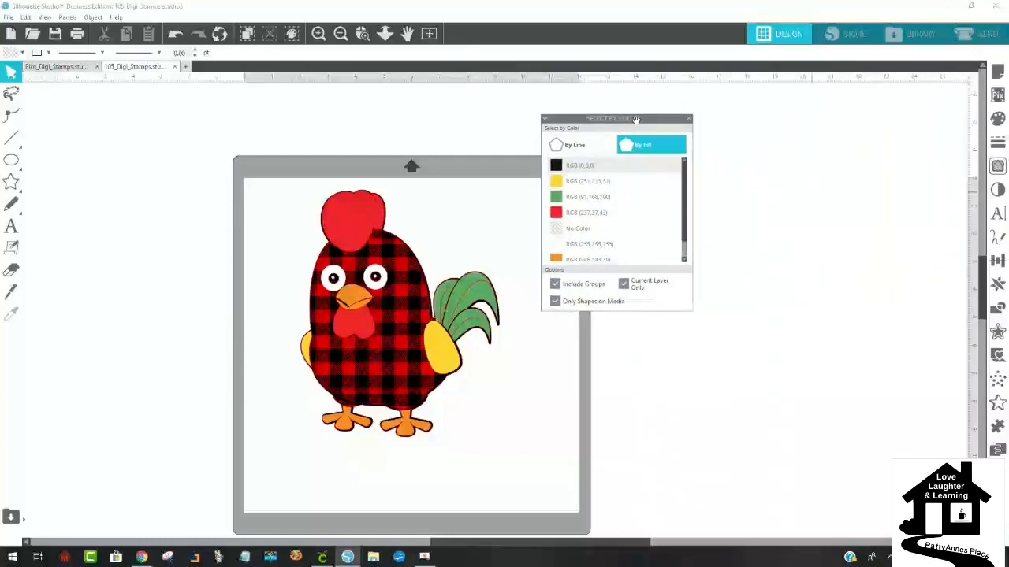
{"action": "left_click", "coordinate": [575, 145]}
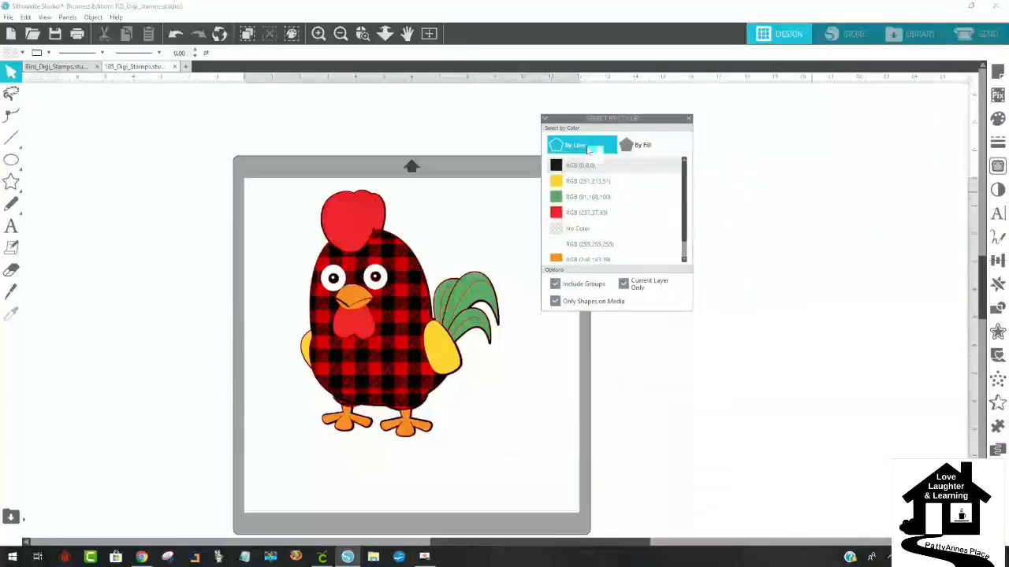
{"action": "left_click", "coordinate": [646, 148]}
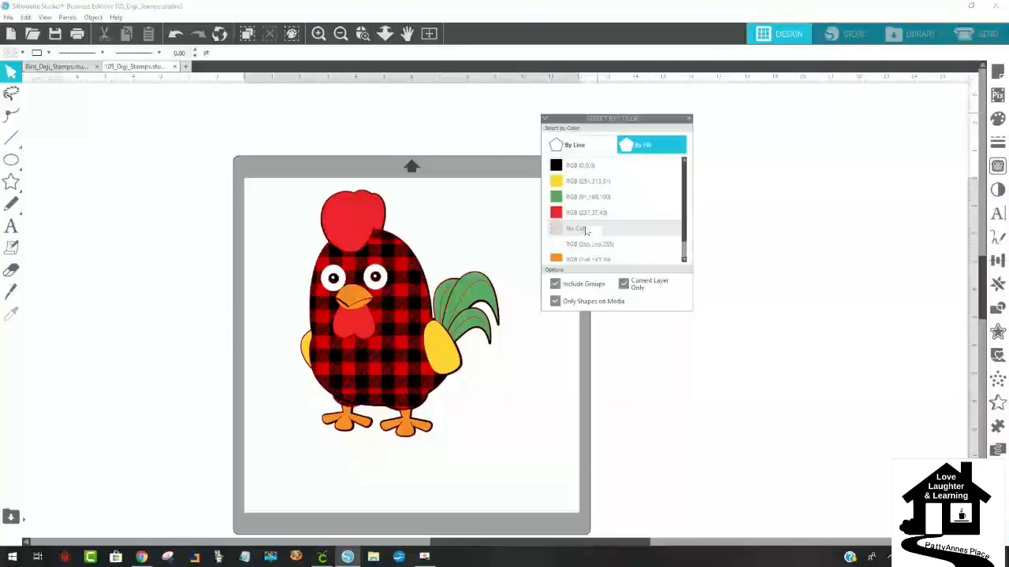
{"action": "scroll", "coordinate": [585, 230], "scroll_direction": "down", "scroll_amount": 1}
{"action": "left_click", "coordinate": [580, 224]}
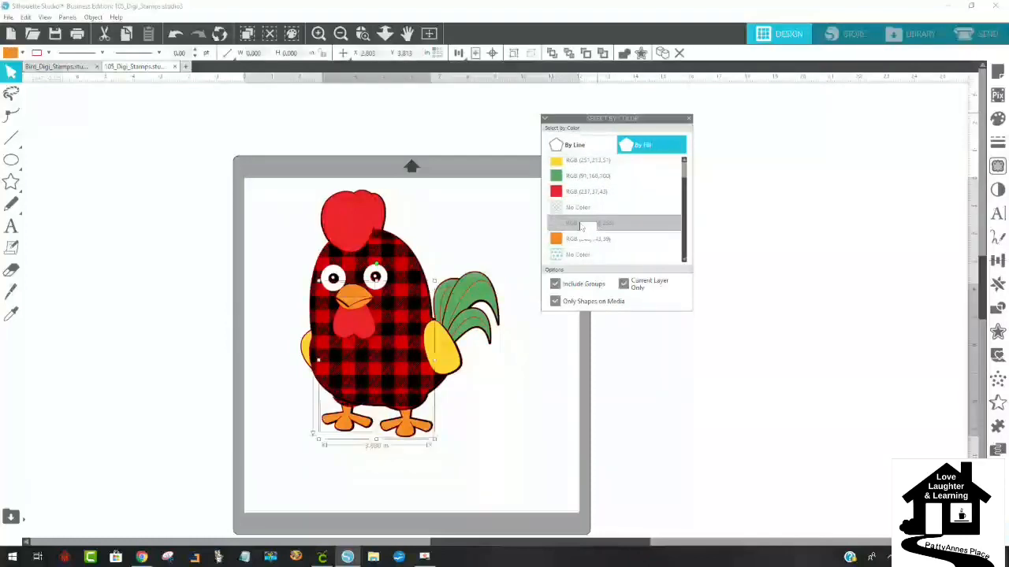
{"action": "left_click", "coordinate": [615, 255]}
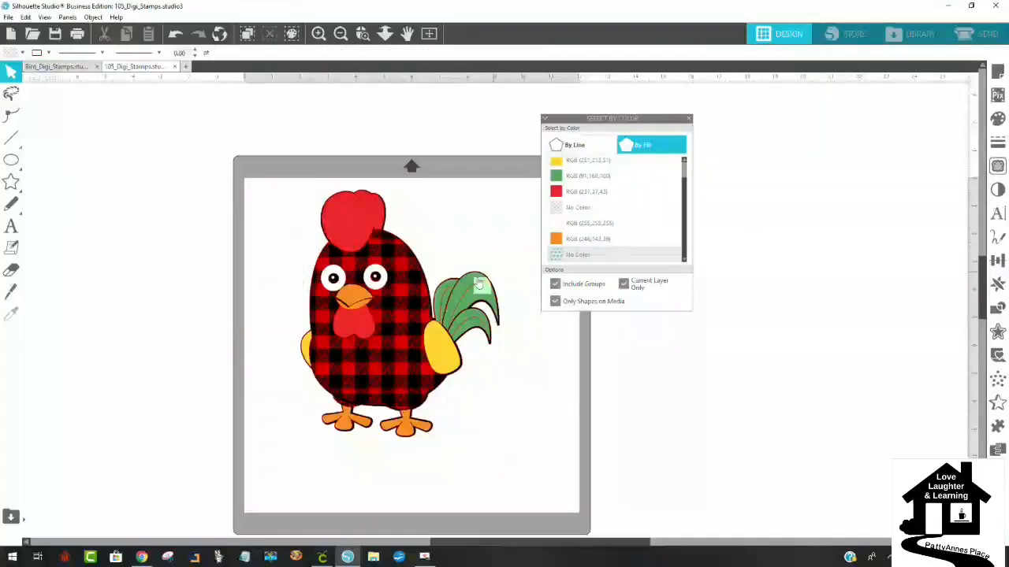
Replace the plaid fill on the body and the small piece above the foot with light yellow, RGB 247, 241, 113.
{"action": "left_click", "coordinate": [407, 291]}
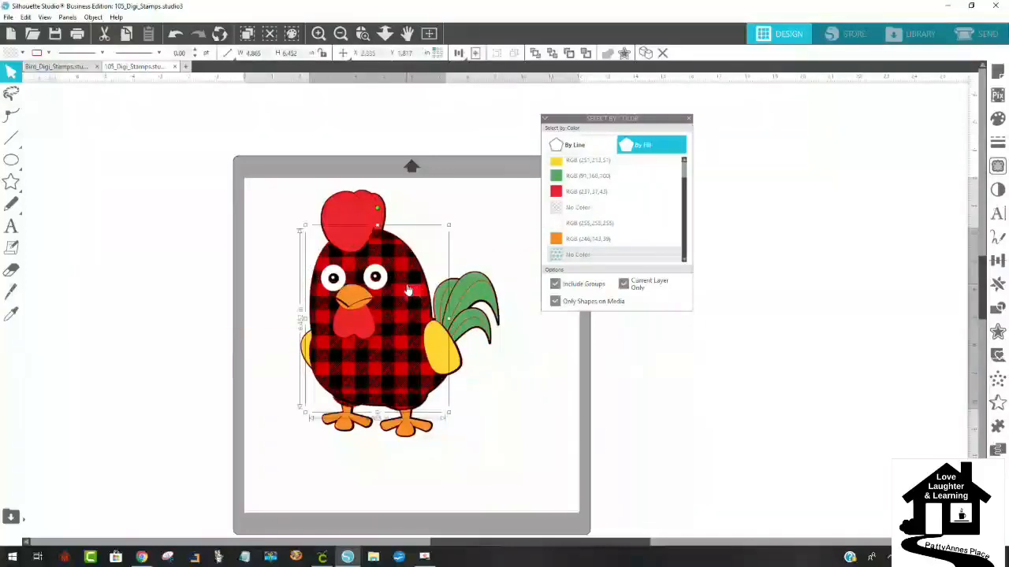
{"action": "left_click", "coordinate": [352, 409], "text": "shift"}
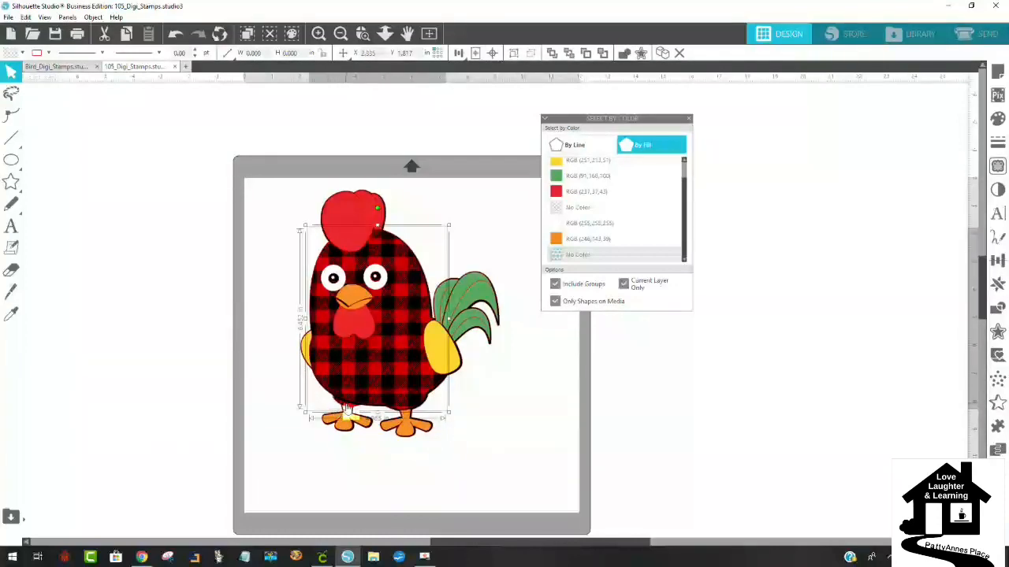
{"action": "left_click", "coordinate": [998, 119]}
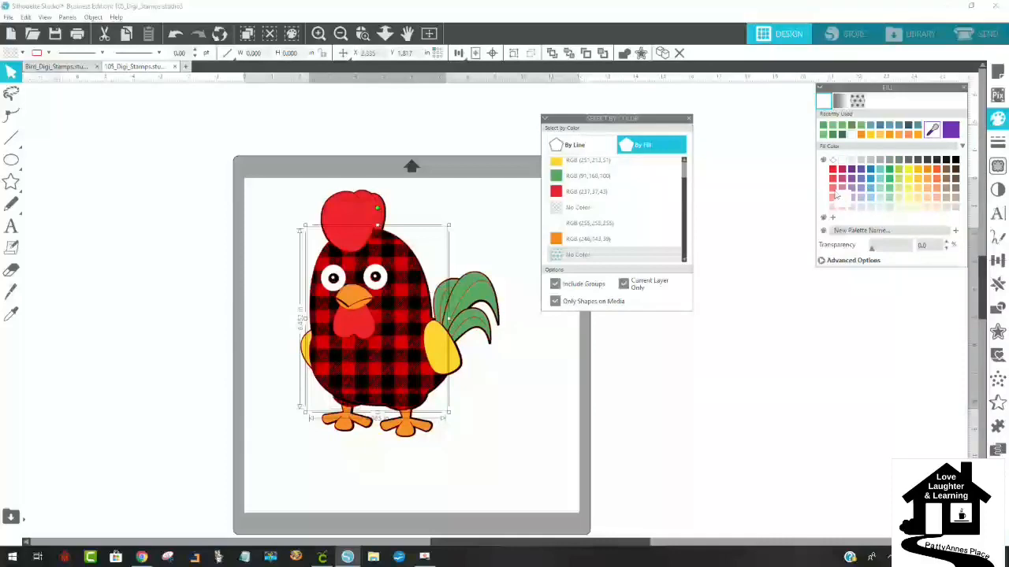
{"action": "left_click", "coordinate": [912, 191]}
{"action": "left_click", "coordinate": [804, 340]}
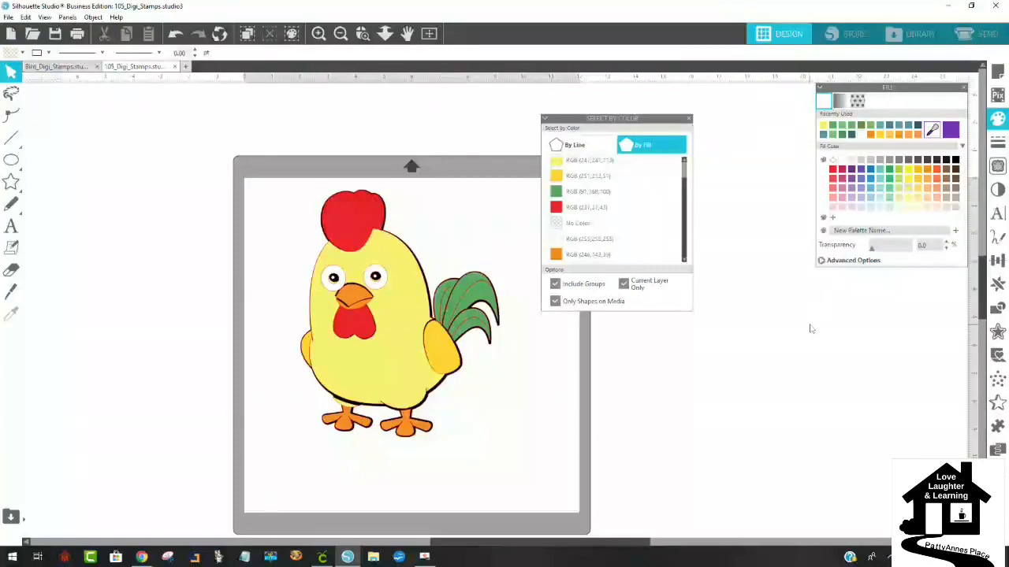
Select the black silhouette by its fill colour, RGB 0, 0, 0, and move it off the mat beside the chicken.
{"action": "scroll", "coordinate": [806, 295], "scroll_direction": "up", "scroll_amount": 1}
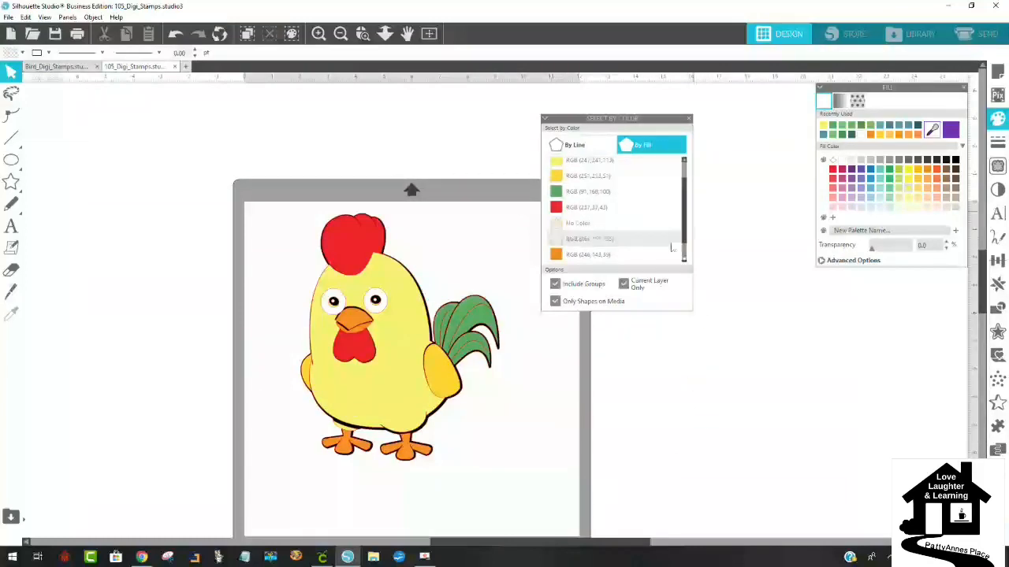
{"action": "scroll", "coordinate": [671, 248], "scroll_direction": "up", "scroll_amount": 1}
{"action": "left_click_drag", "start_coordinate": [599, 118], "coordinate": [673, 104]}
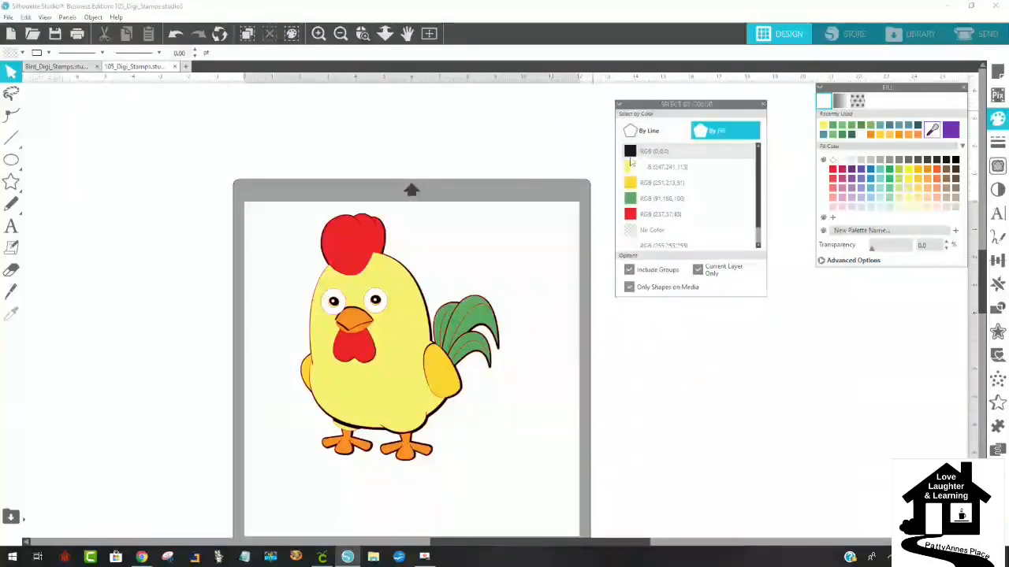
{"action": "left_click", "coordinate": [631, 156]}
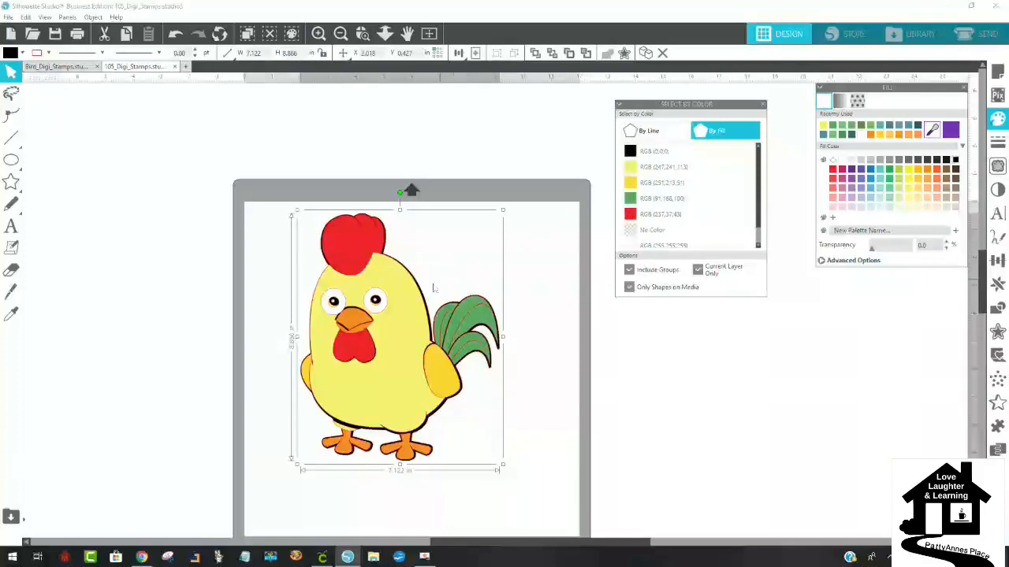
{"action": "left_click_drag", "start_coordinate": [420, 309], "coordinate": [191, 224]}
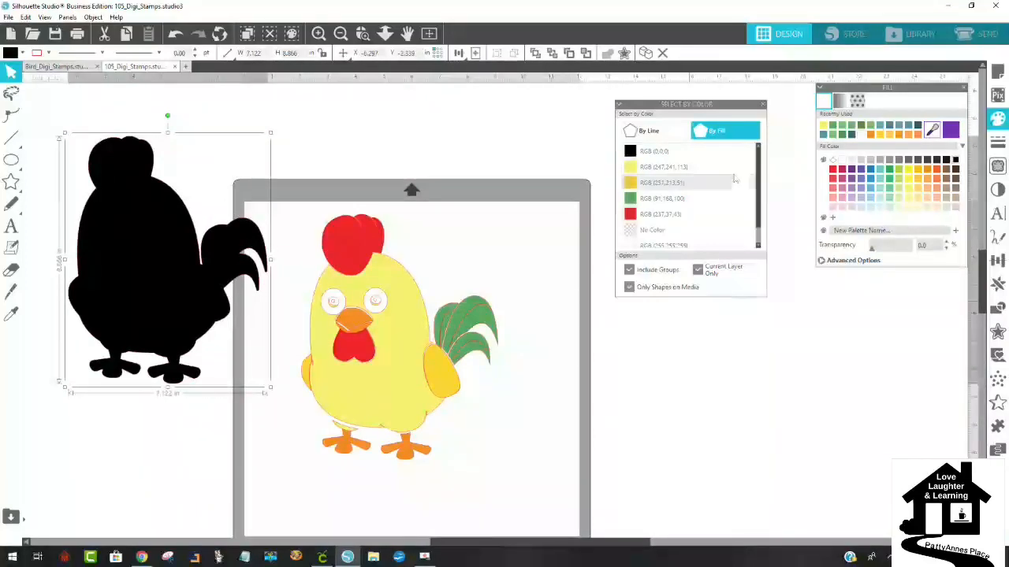
{"action": "left_click", "coordinate": [675, 167]}
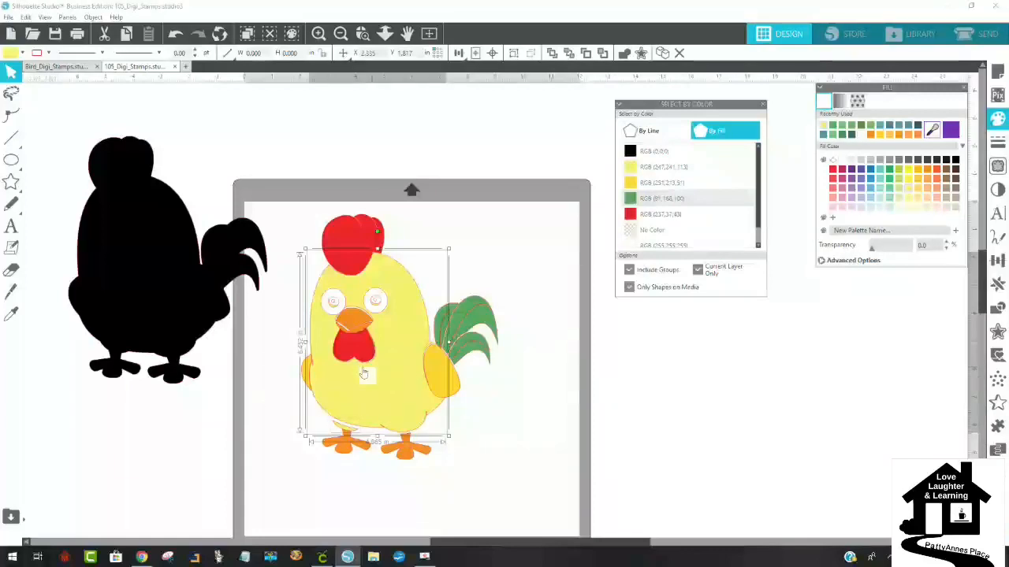
{"action": "right_click", "coordinate": [389, 386]}
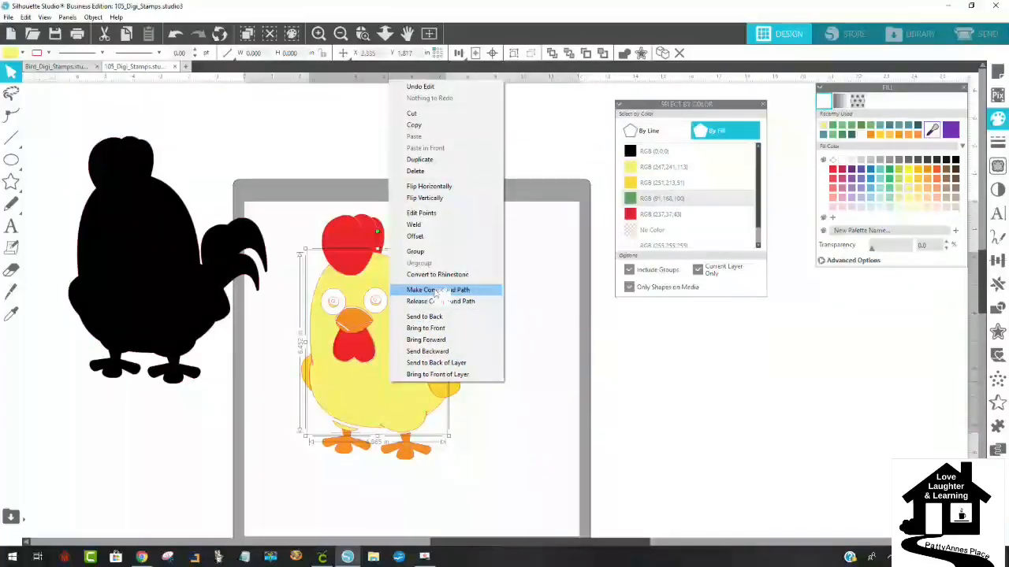
{"action": "left_click", "coordinate": [531, 312]}
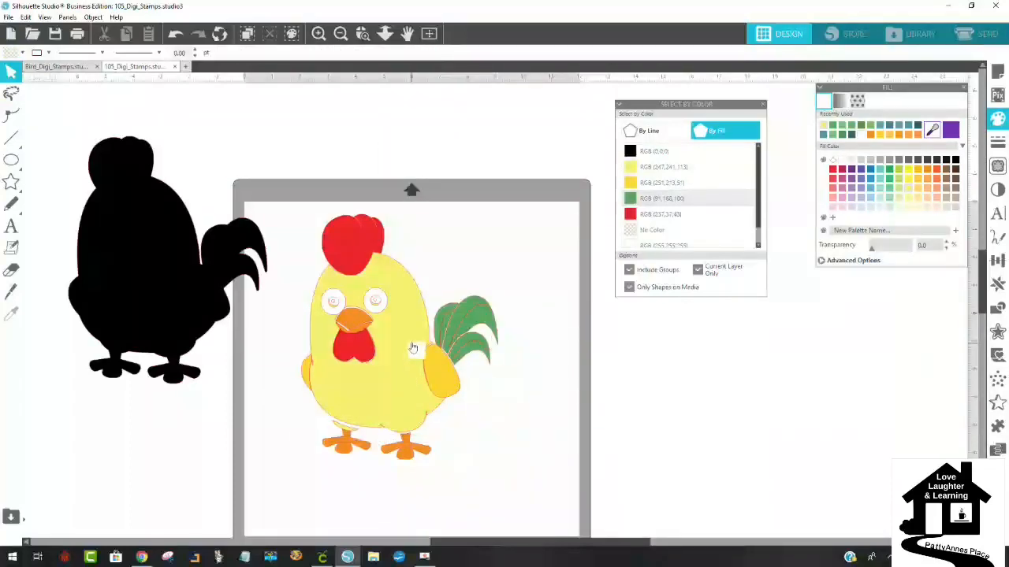
Move the yellow body and its small piece above the foot separately away from the other parts, and undo both moves.
{"action": "left_click_drag", "start_coordinate": [413, 348], "coordinate": [551, 179]}
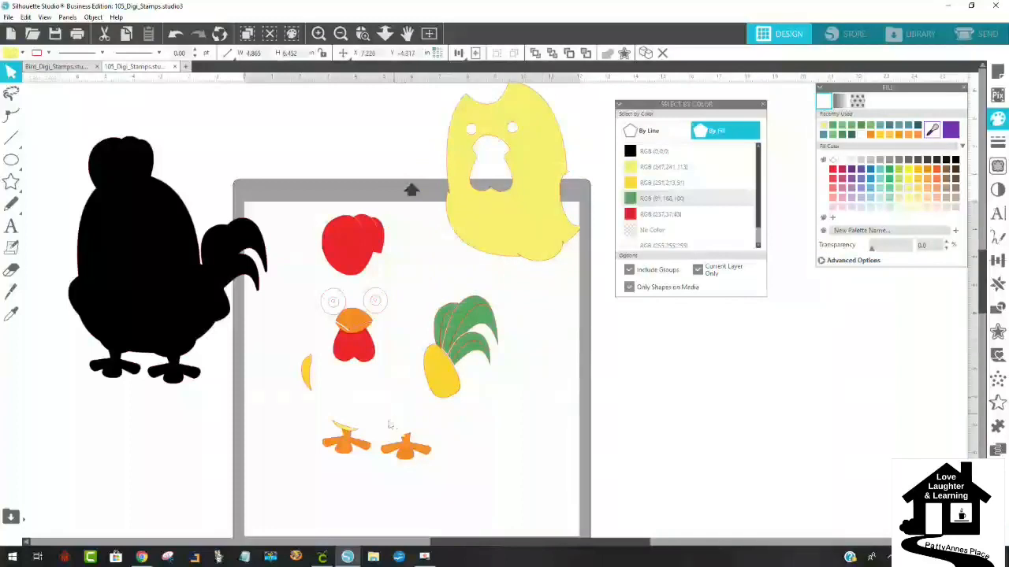
{"action": "left_click", "coordinate": [344, 432]}
{"action": "left_click_drag", "start_coordinate": [344, 432], "coordinate": [471, 279]}
{"action": "left_click", "coordinate": [586, 303]}
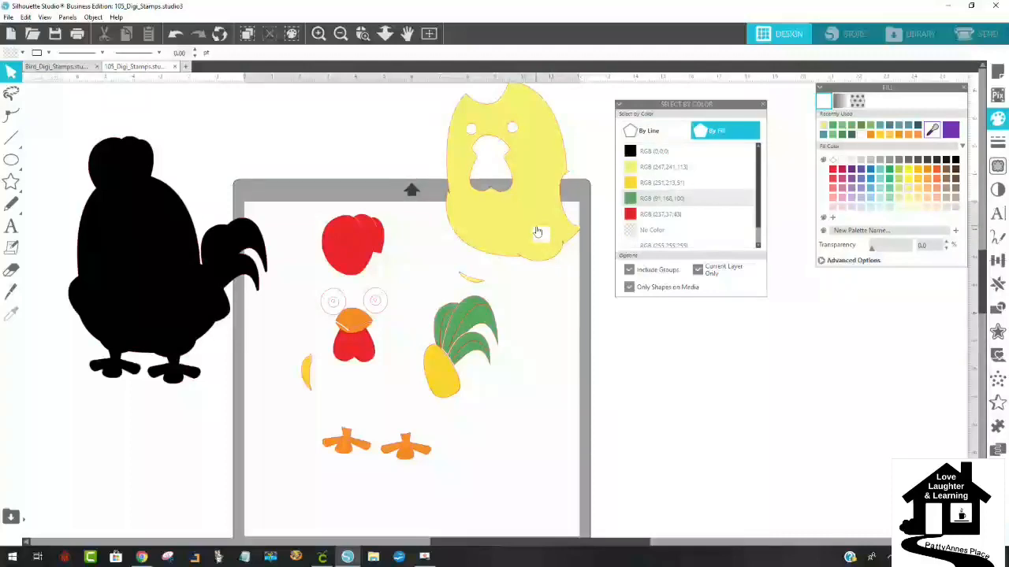
{"action": "key", "text": "ctrl+z"}
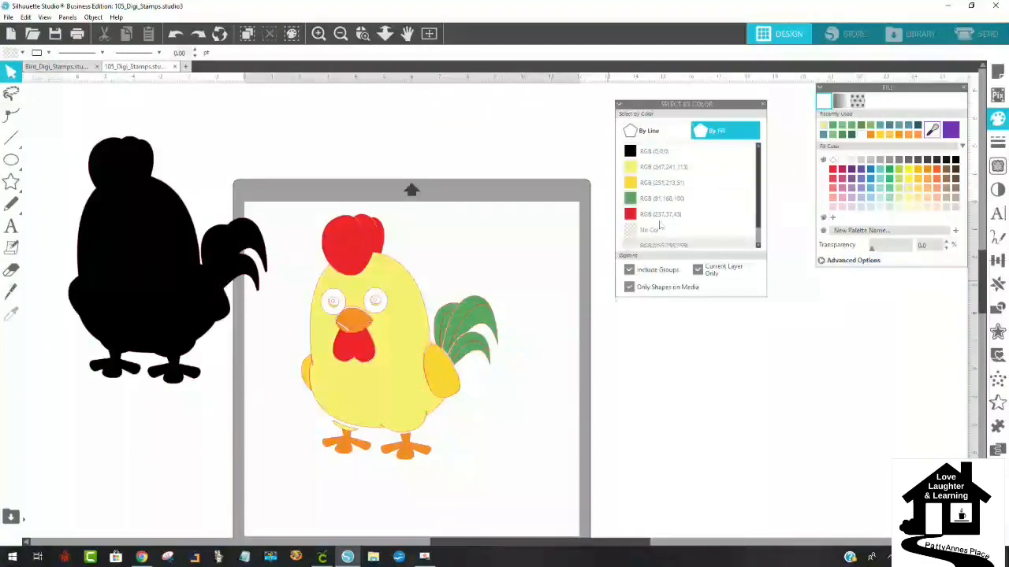
Select all light yellow shapes by their fill colour and combine them into one compound path.
{"action": "left_click", "coordinate": [666, 168]}
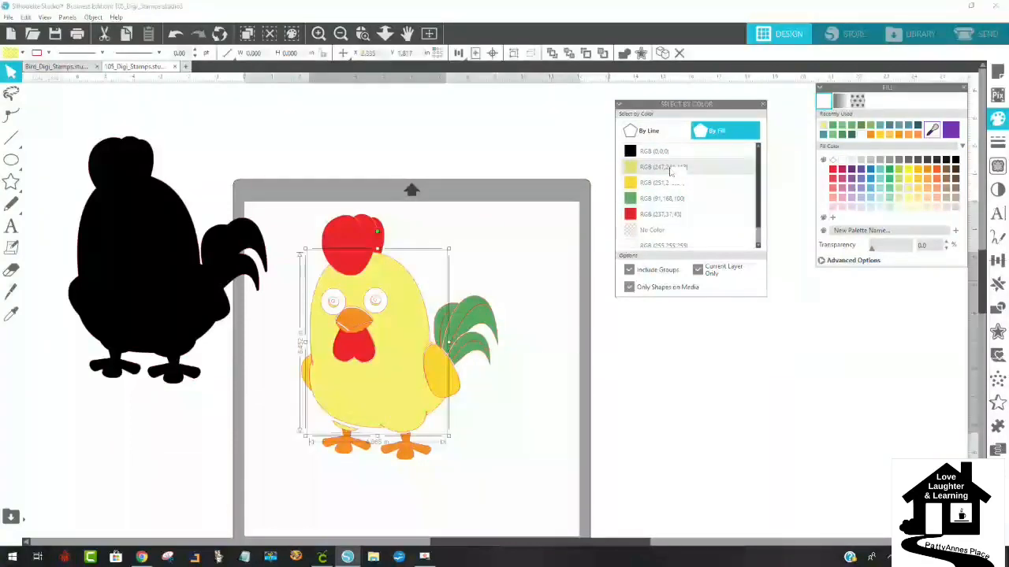
{"action": "right_click", "coordinate": [399, 337]}
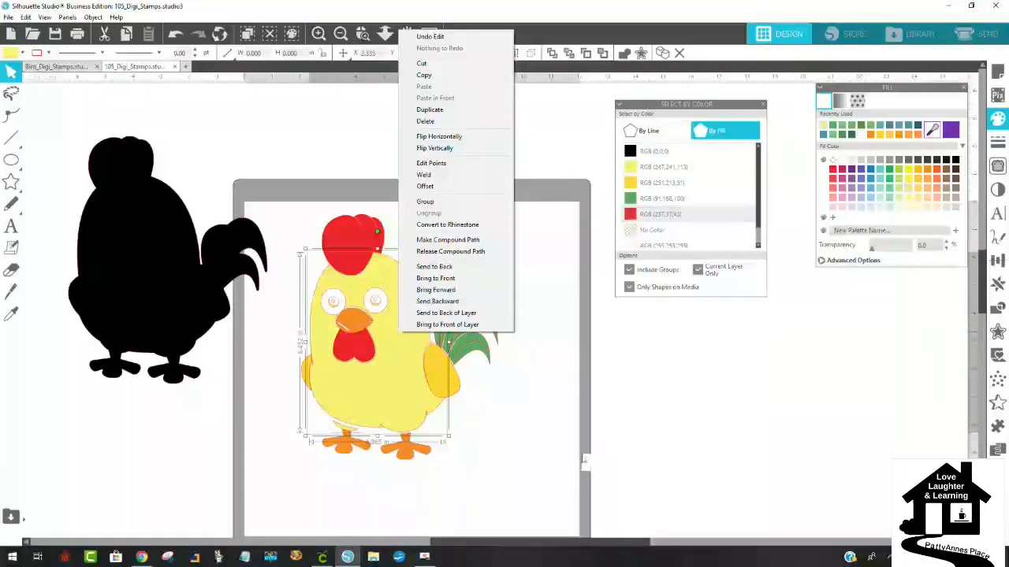
{"action": "left_click", "coordinate": [503, 247]}
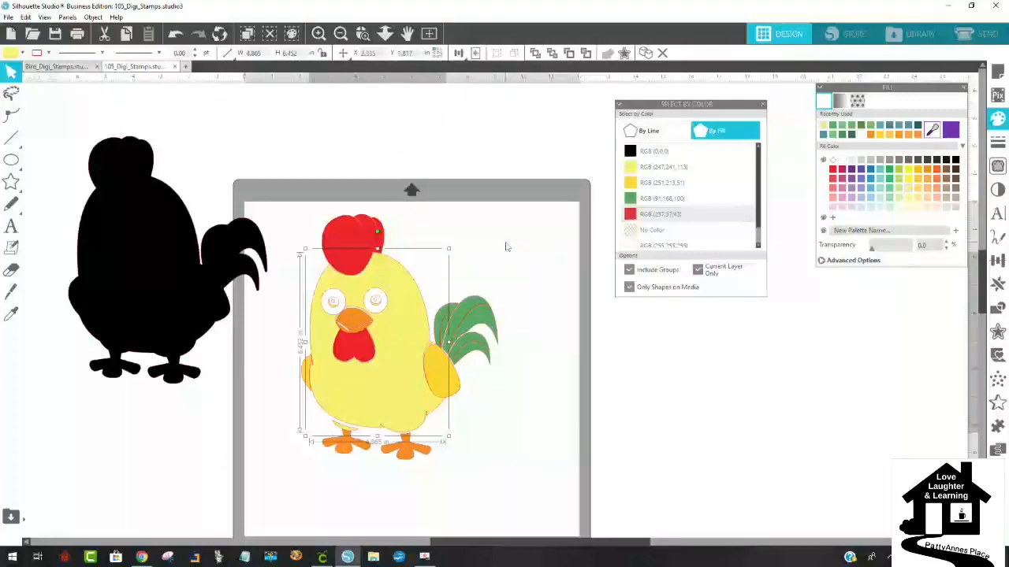
Move the light yellow compound path off the mat and fit it onto the black chicken silhouette.
{"action": "left_click_drag", "start_coordinate": [420, 326], "coordinate": [200, 304]}
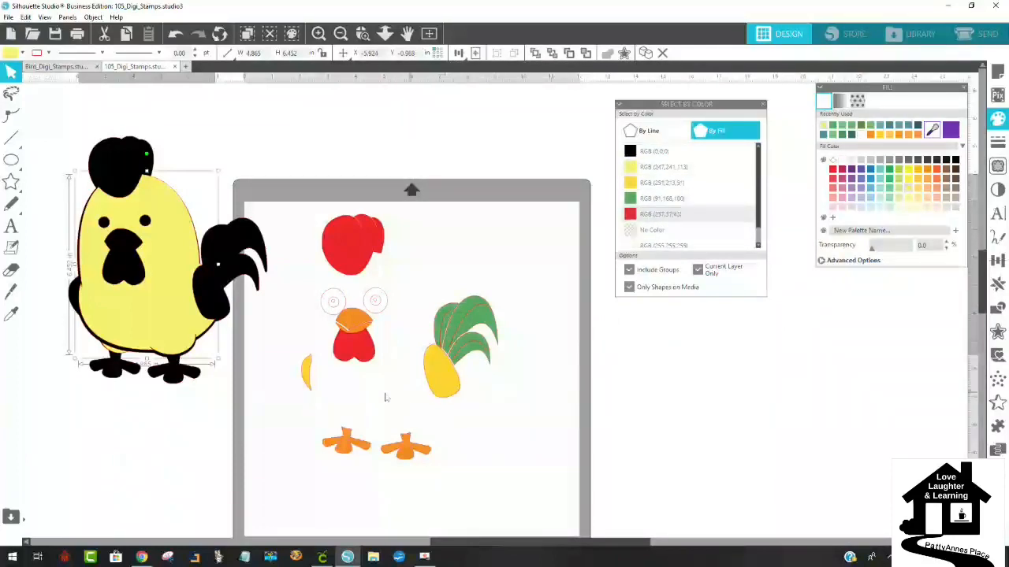
{"action": "left_click", "coordinate": [704, 182]}
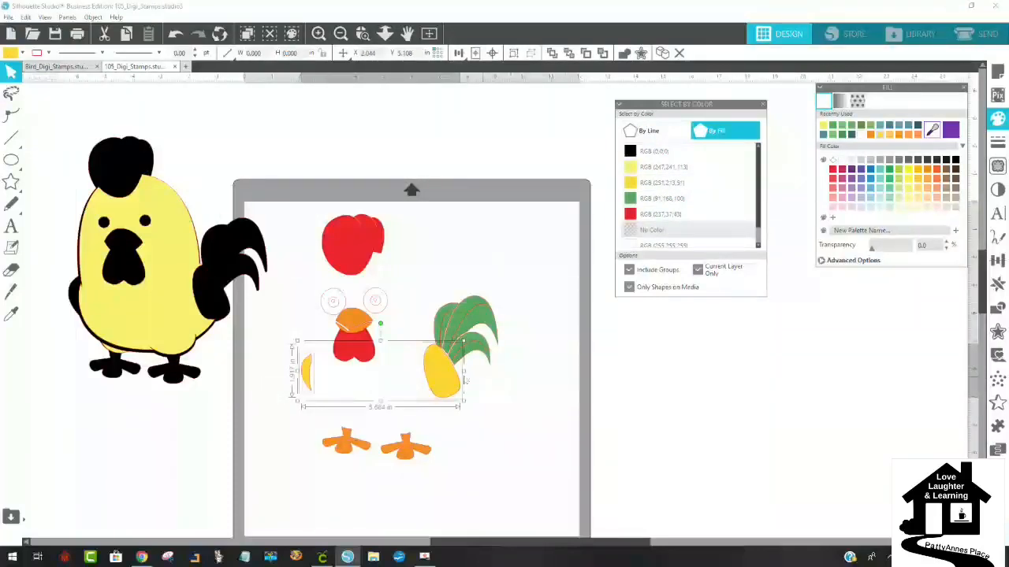
{"action": "left_click", "coordinate": [512, 419]}
{"action": "mouse_move", "coordinate": [443, 383]}
{"action": "left_mouse_down"}
{"action": "mouse_move", "coordinate": [548, 406]}
{"action": "mouse_move", "coordinate": [481, 378]}
{"action": "mouse_move", "coordinate": [487, 406]}
{"action": "mouse_move", "coordinate": [453, 386]}
{"action": "left_mouse_up"}
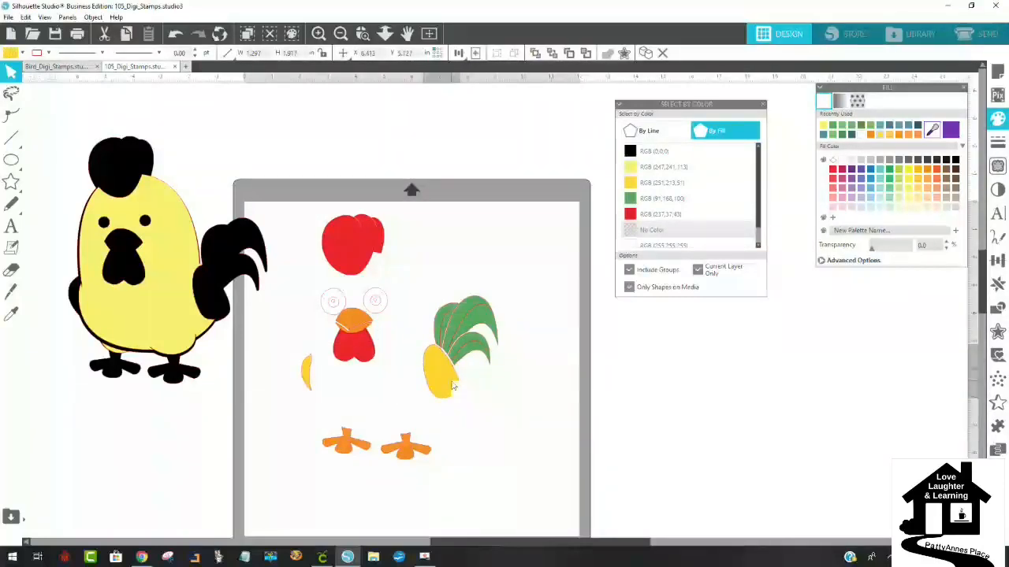
{"action": "left_click", "coordinate": [672, 397]}
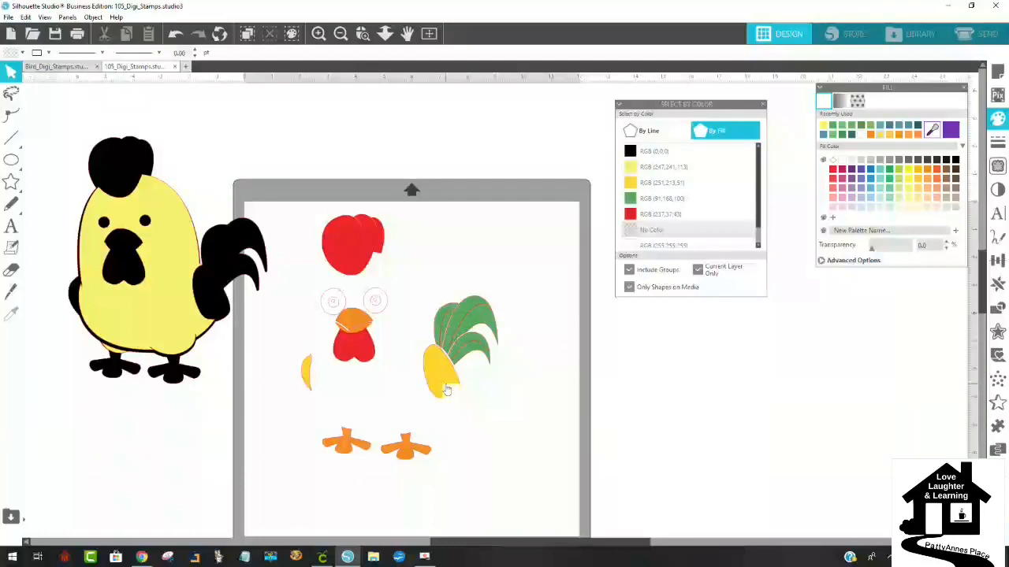
Combine all golden yellow shapes, RGB 251, 213, 51, into one compound path and fit it onto the silhouette's wings.
{"action": "left_click", "coordinate": [662, 182]}
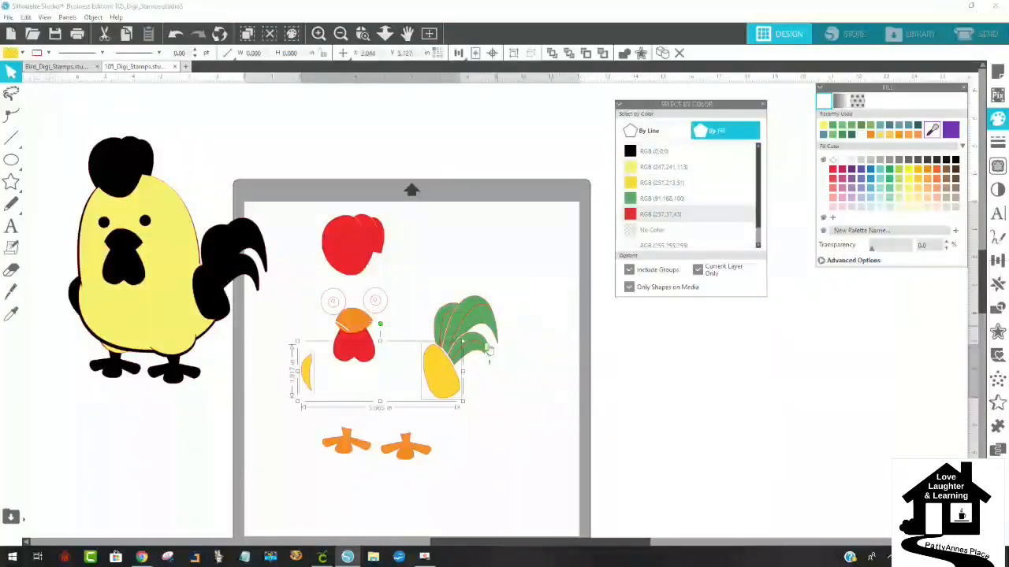
{"action": "right_click", "coordinate": [440, 381]}
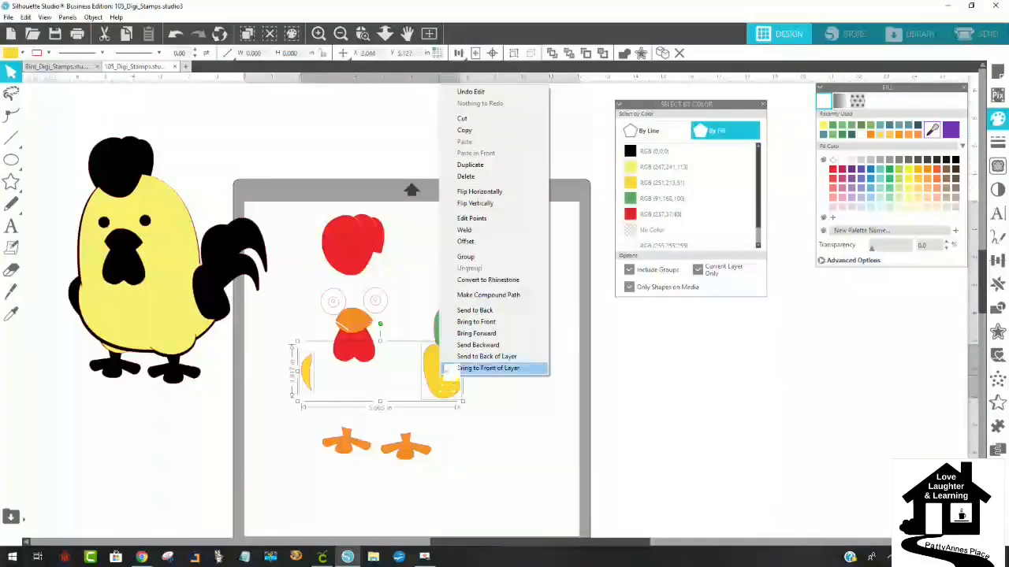
{"action": "left_click", "coordinate": [480, 293]}
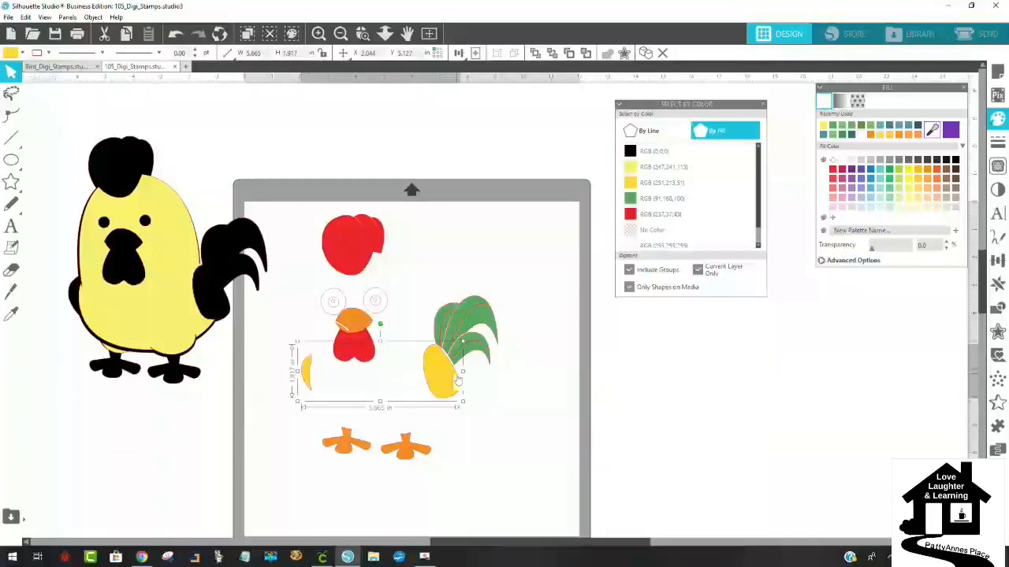
{"action": "left_click_drag", "start_coordinate": [449, 385], "coordinate": [221, 308]}
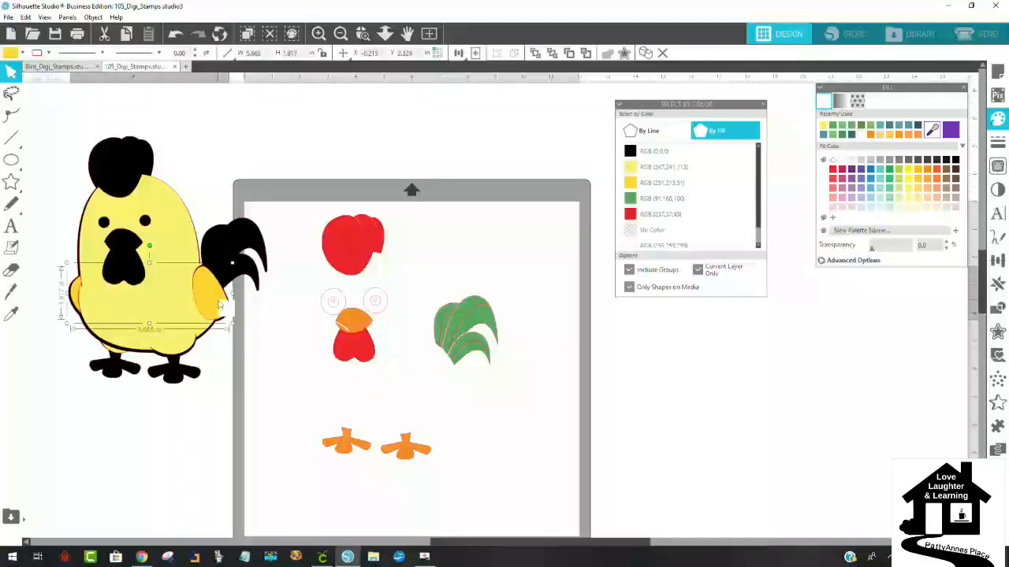
{"action": "left_click", "coordinate": [336, 398]}
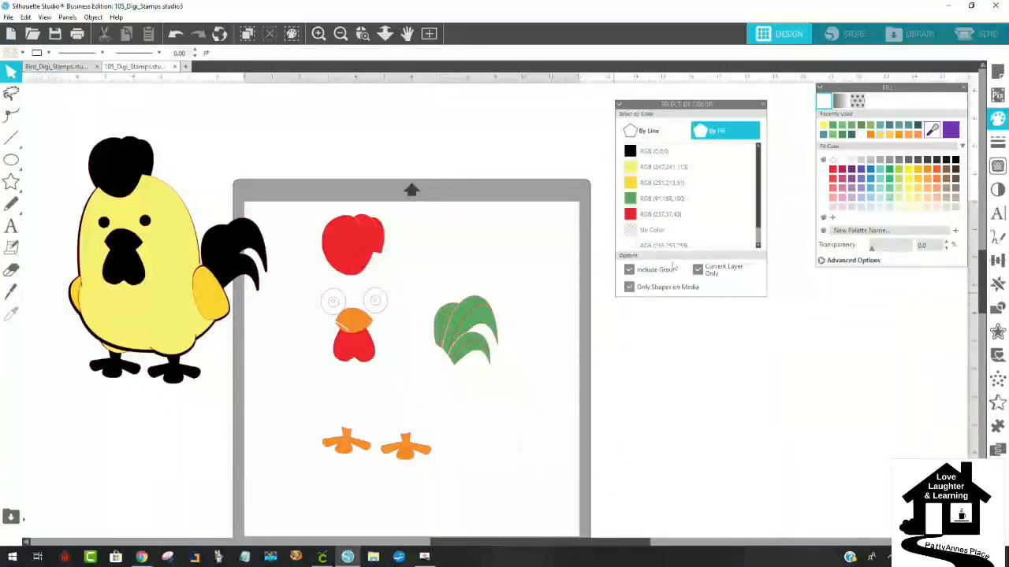
Select all red shapes by fill colour, combine them into one compound path and fit it onto the silhouette's comb and wattle.
{"action": "left_click", "coordinate": [669, 218]}
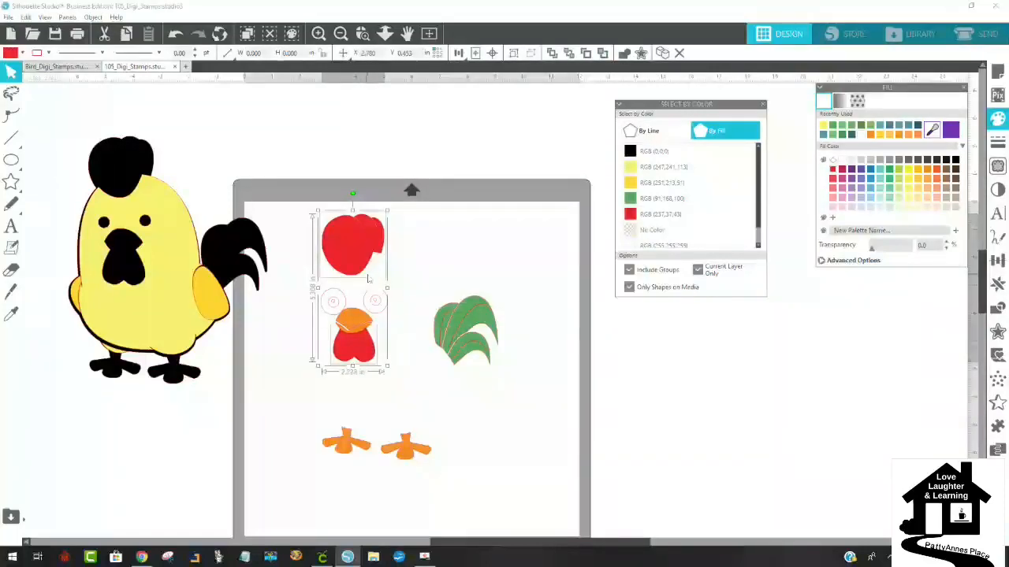
{"action": "right_click", "coordinate": [349, 257]}
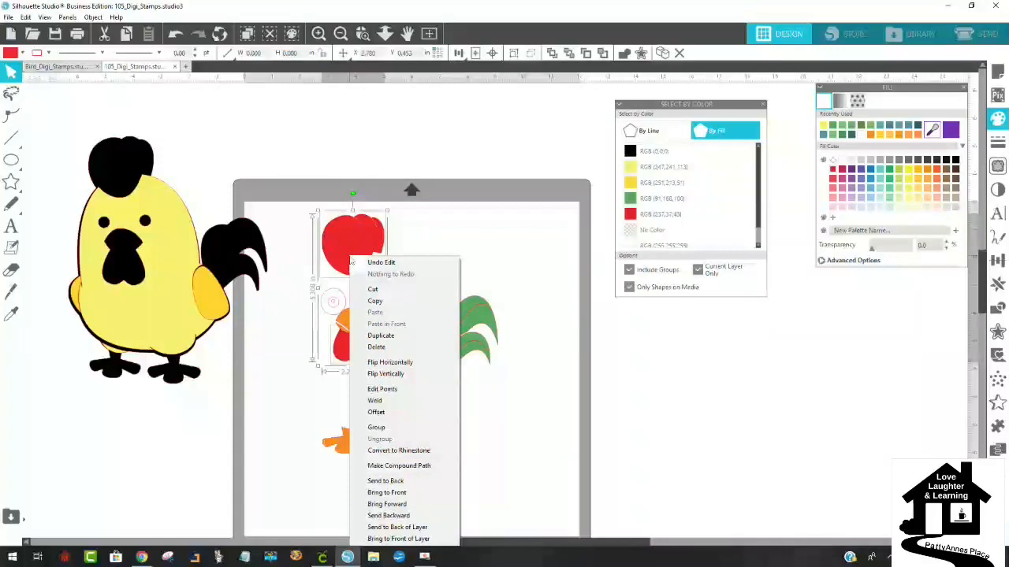
{"action": "left_click", "coordinate": [401, 468]}
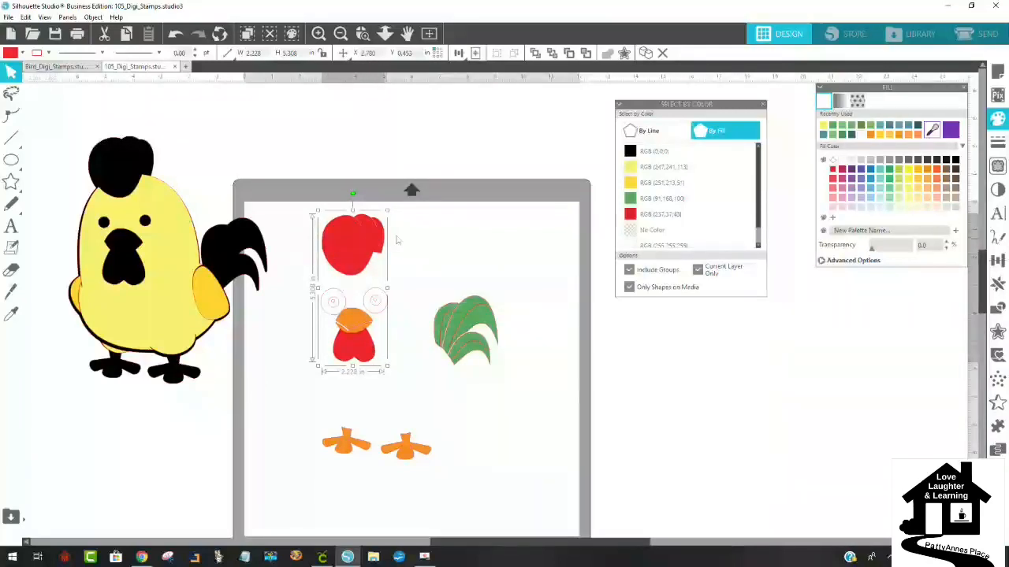
{"action": "mouse_move", "coordinate": [353, 251]}
{"action": "left_mouse_down"}
{"action": "mouse_move", "coordinate": [210, 236]}
{"action": "mouse_move", "coordinate": [138, 193]}
{"action": "mouse_move", "coordinate": [130, 170]}
{"action": "mouse_move", "coordinate": [122, 175]}
{"action": "left_mouse_up"}
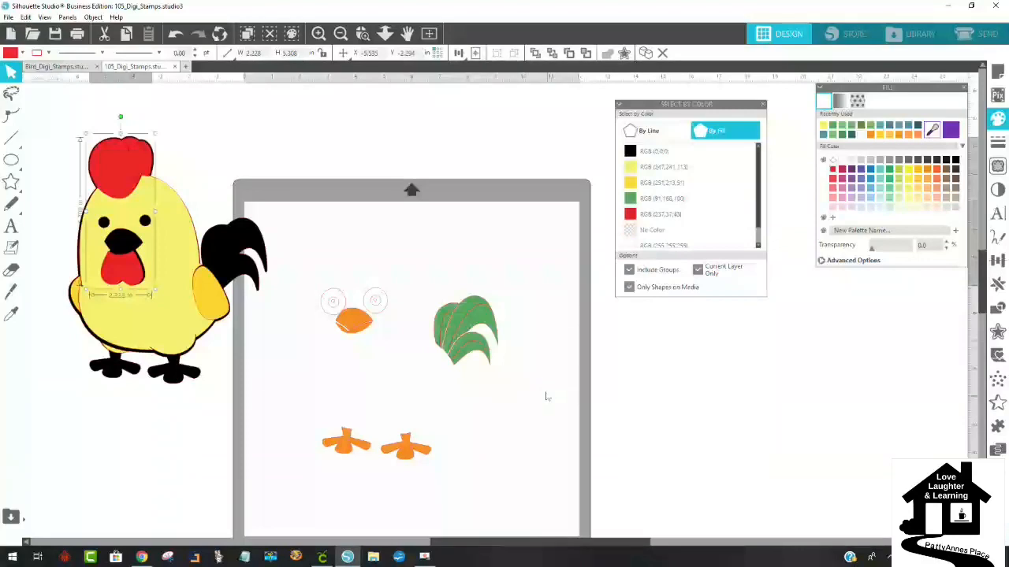
Move the lower and the large upper green tail feathers separately away from the tail, and undo both moves.
{"action": "left_click_drag", "start_coordinate": [465, 357], "coordinate": [234, 277]}
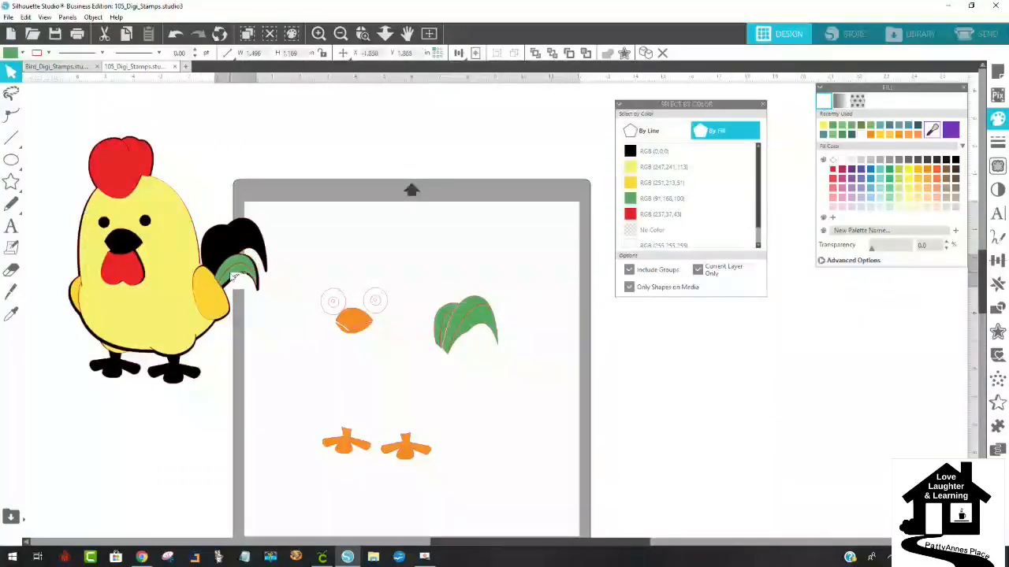
{"action": "left_click_drag", "start_coordinate": [475, 335], "coordinate": [398, 324]}
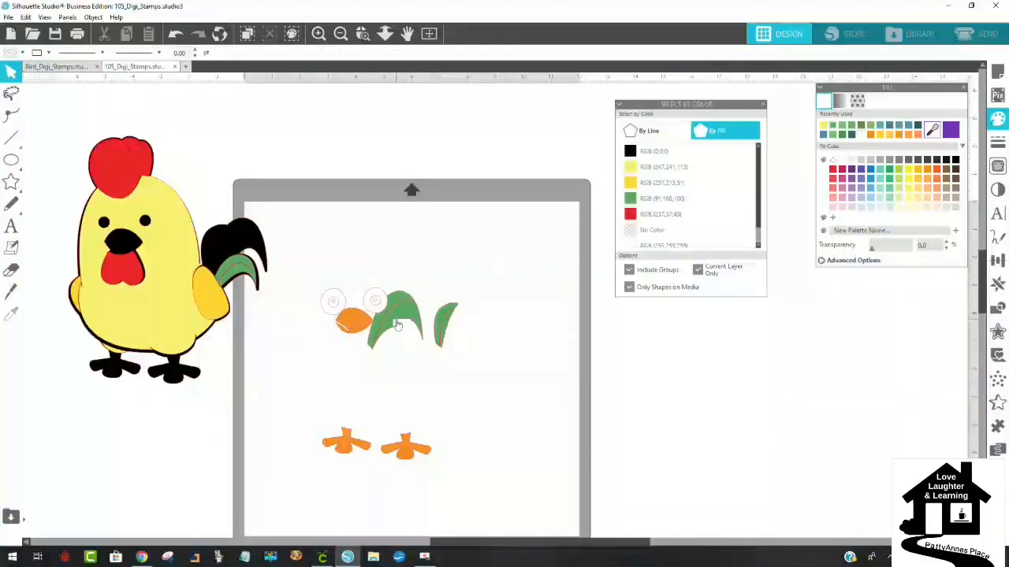
{"action": "key", "text": "ctrl+z"}
{"action": "key", "text": "ctrl+z"}
{"action": "key", "text": "ctrl+z"}
{"action": "key", "text": "ctrl+z"}
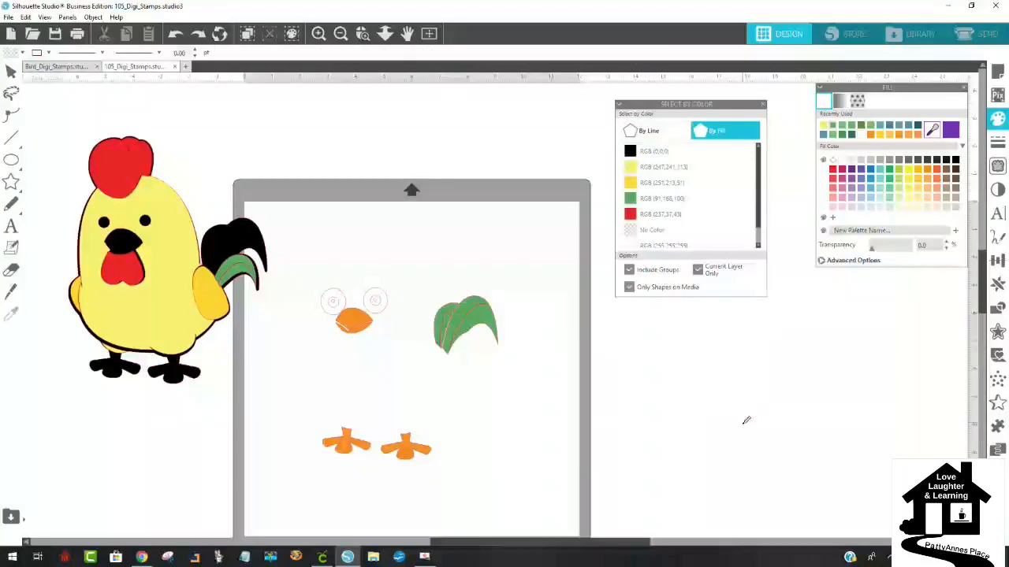
{"action": "key", "text": "ctrl+z"}
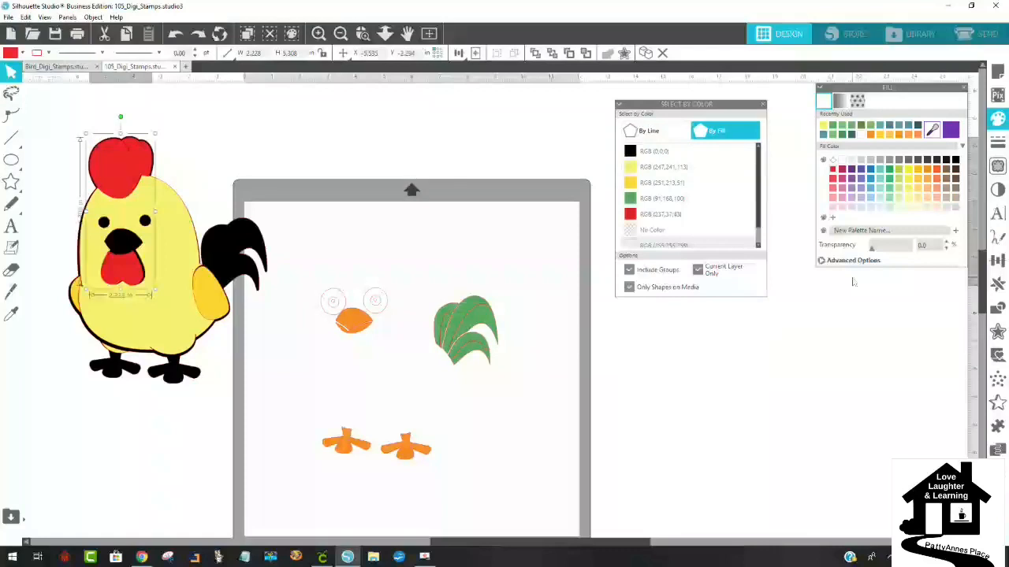
Select all green tail shapes by fill colour, combine them into one compound path and fit it onto the silhouette's tail.
{"action": "left_click", "coordinate": [520, 402]}
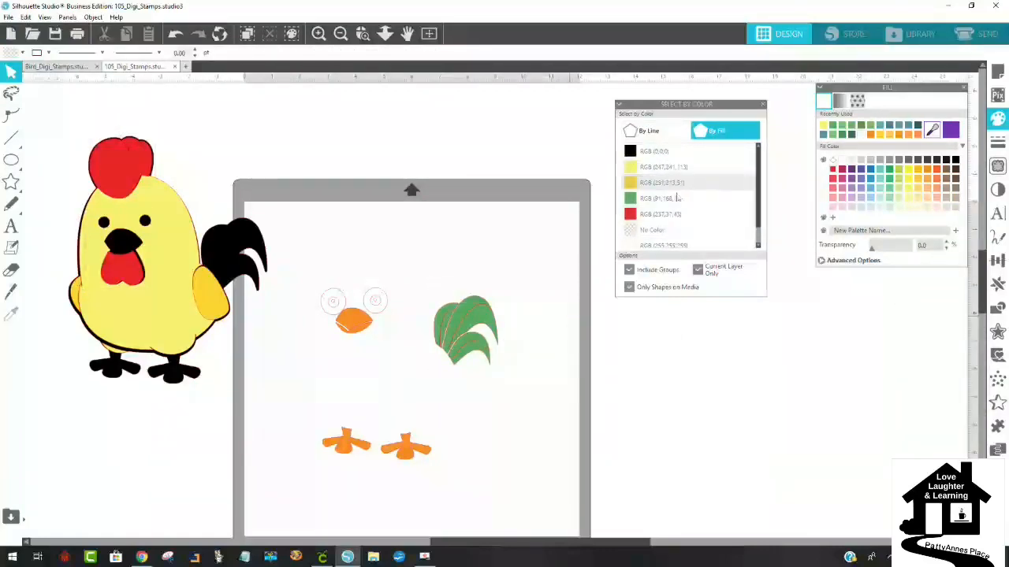
{"action": "left_click", "coordinate": [708, 201]}
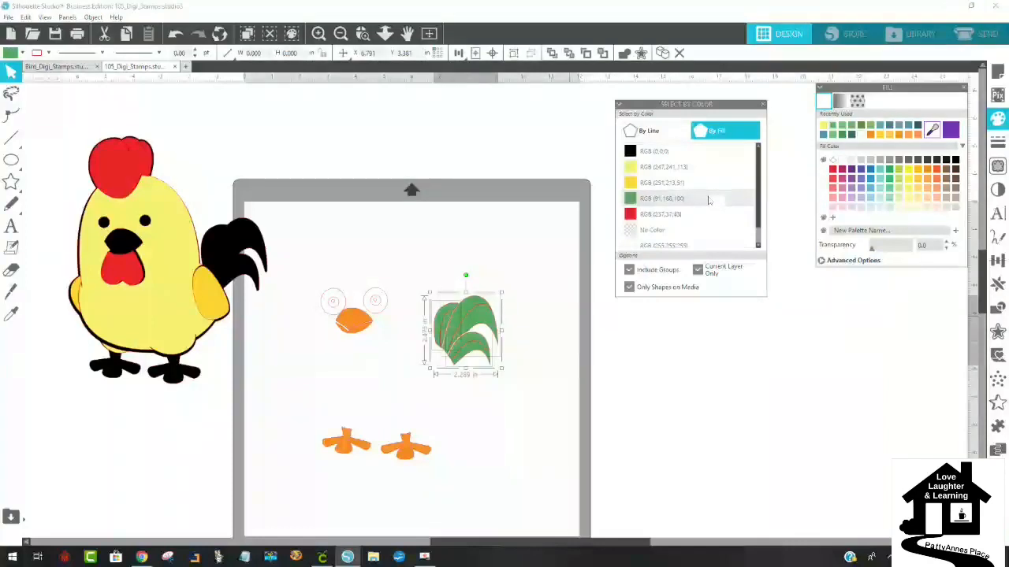
{"action": "right_click", "coordinate": [462, 335]}
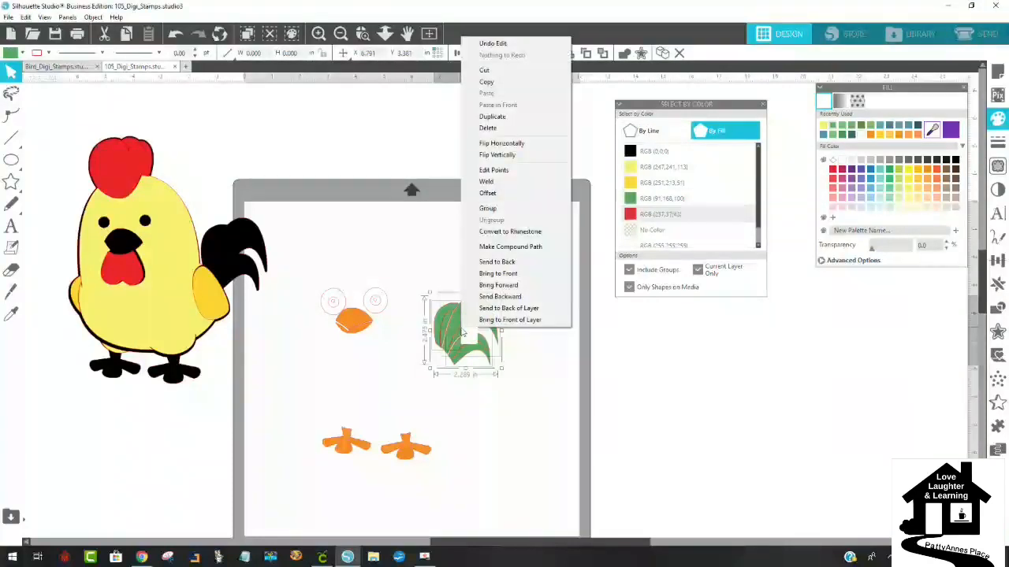
{"action": "left_click", "coordinate": [510, 247]}
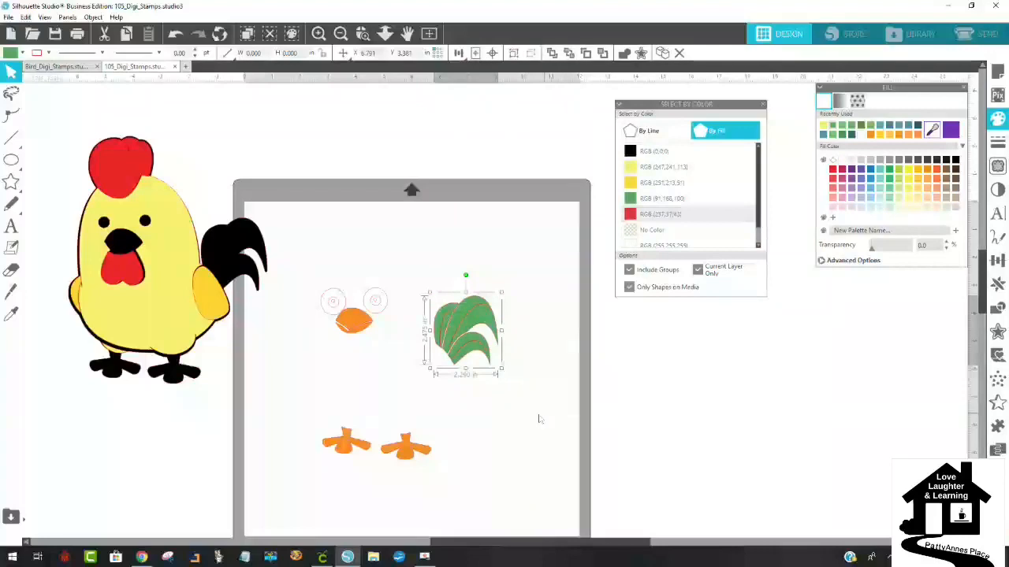
{"action": "left_click", "coordinate": [521, 420]}
{"action": "left_click", "coordinate": [465, 319]}
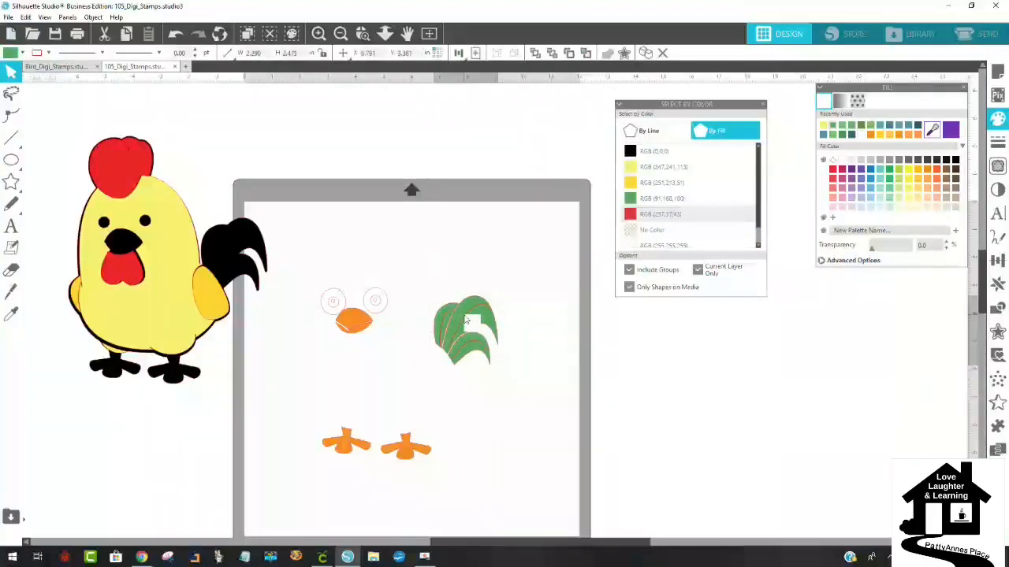
{"action": "left_click_drag", "start_coordinate": [472, 331], "coordinate": [237, 251]}
{"action": "left_click", "coordinate": [591, 317]}
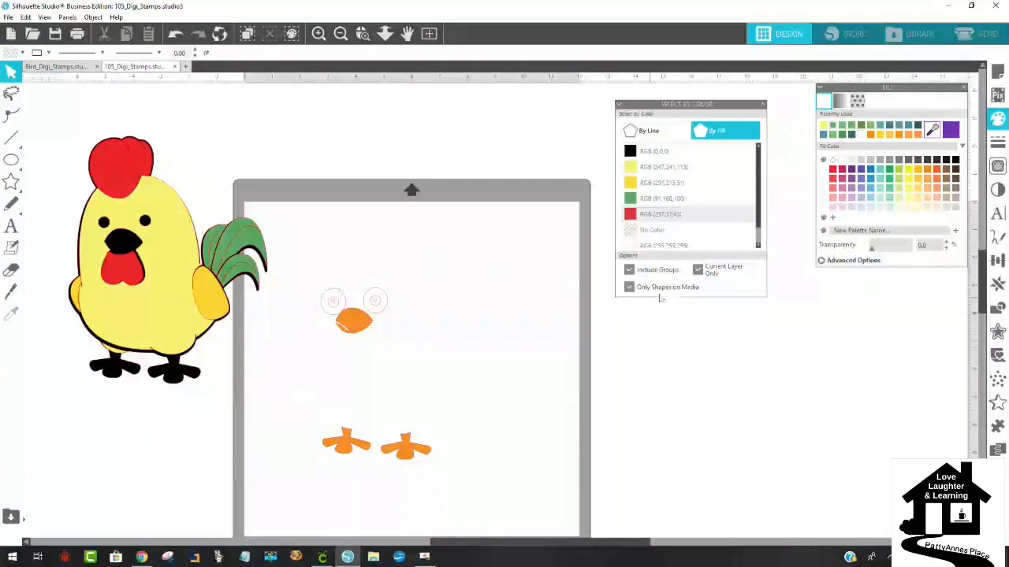
Select all orange shapes by fill colour, combine them into one compound path and fit it onto the silhouette's beak and feet.
{"action": "scroll", "coordinate": [671, 199], "scroll_direction": "down", "scroll_amount": 2}
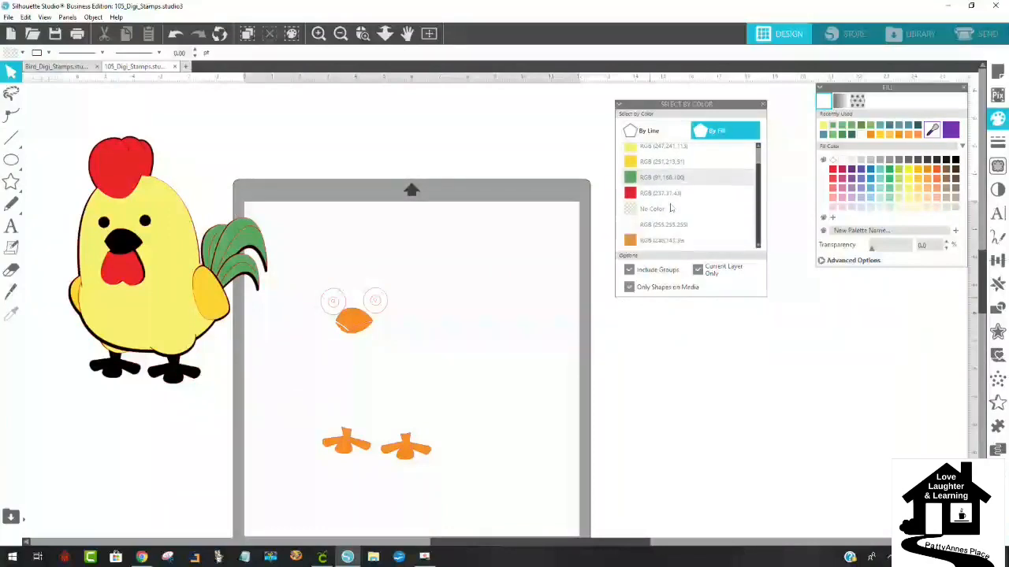
{"action": "left_click", "coordinate": [661, 240]}
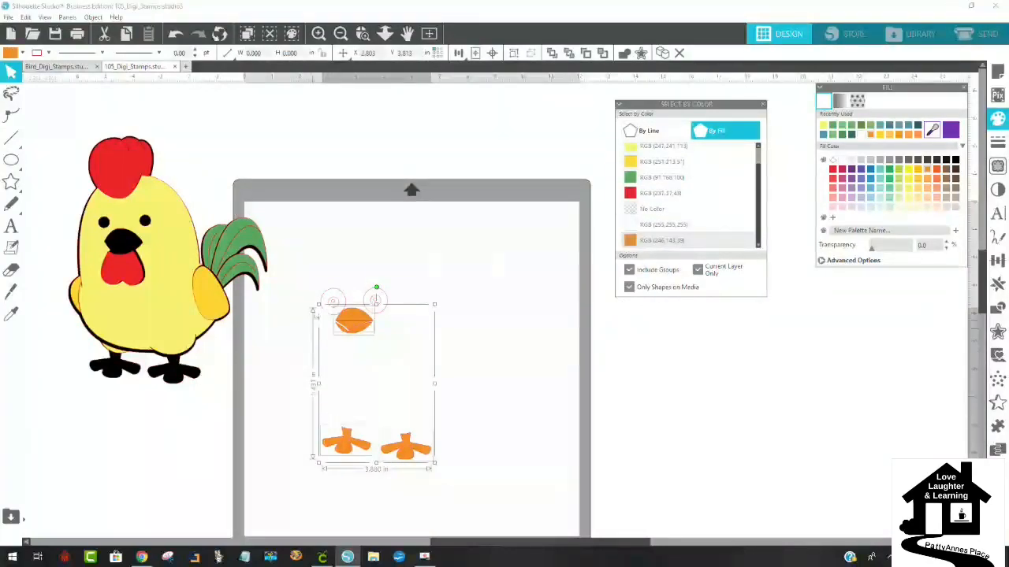
{"action": "right_click", "coordinate": [359, 321]}
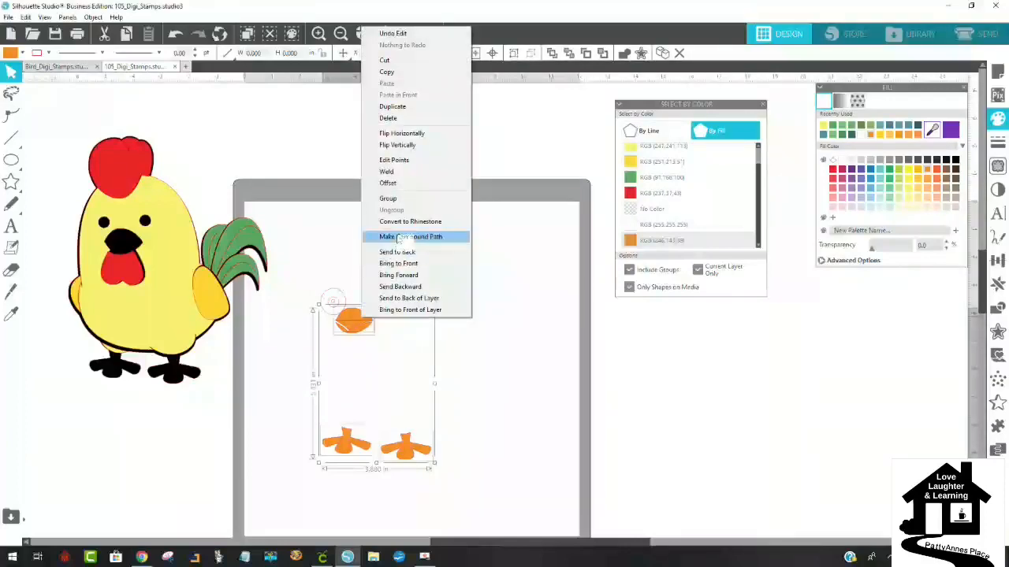
{"action": "left_click", "coordinate": [415, 237]}
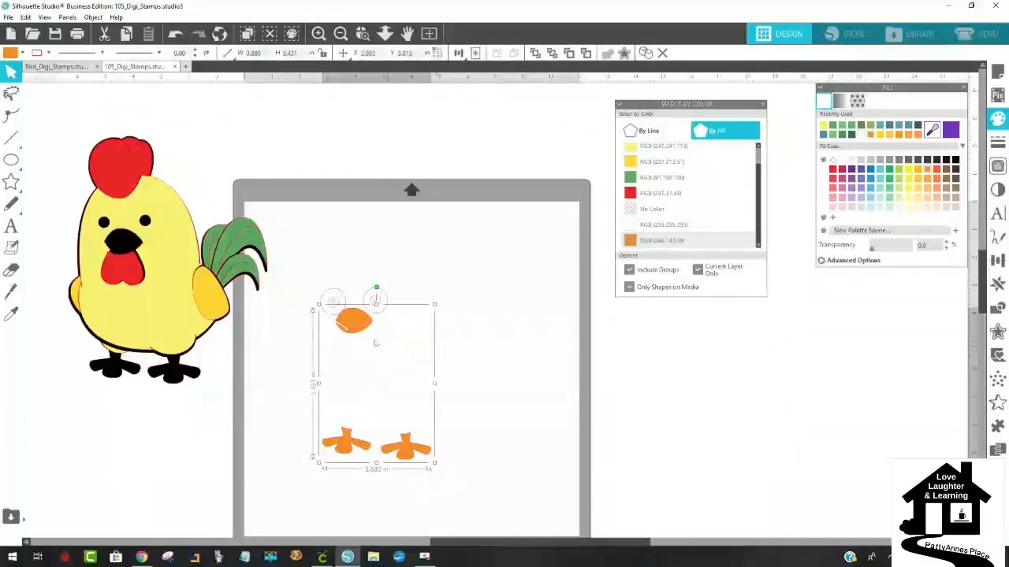
{"action": "left_click_drag", "start_coordinate": [359, 335], "coordinate": [130, 256]}
{"action": "left_click", "coordinate": [314, 360]}
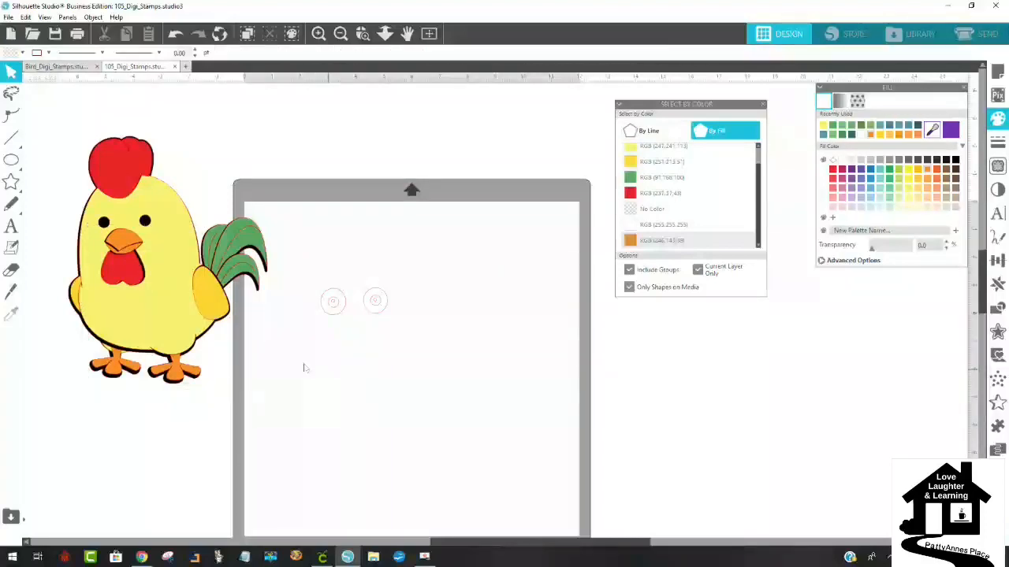
Combine the white eye shapes, RGB 255, 255, 255, into one compound path and fit it onto the chicken's face.
{"action": "left_click", "coordinate": [186, 288]}
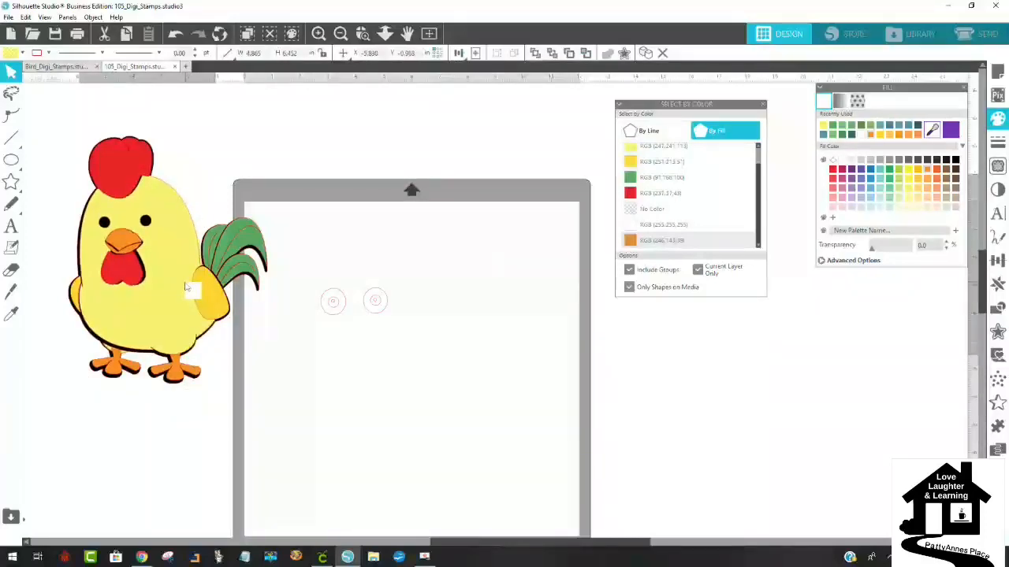
{"action": "left_click", "coordinate": [632, 360]}
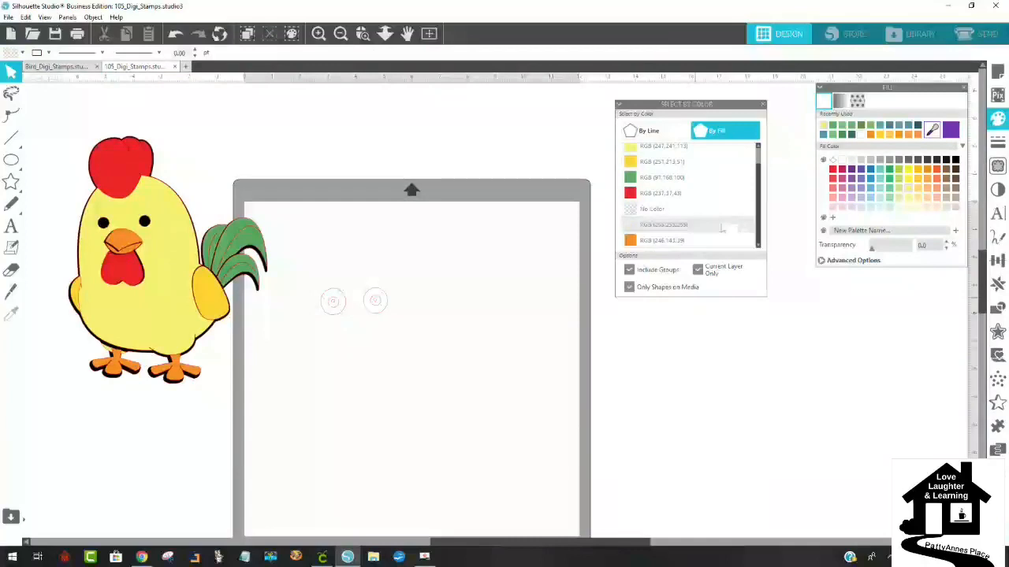
{"action": "left_click", "coordinate": [701, 227]}
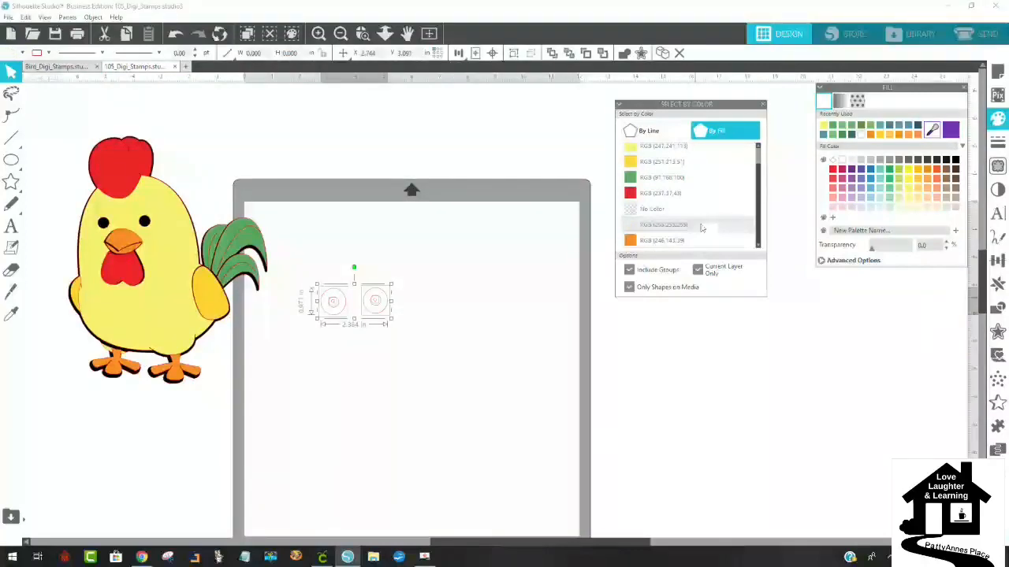
{"action": "right_click", "coordinate": [371, 315]}
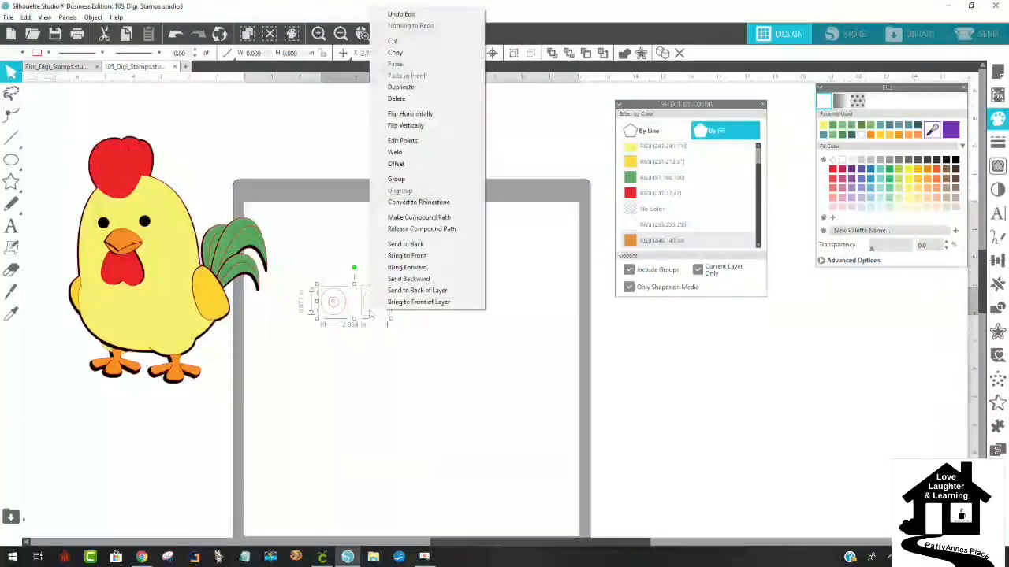
{"action": "left_click", "coordinate": [417, 219]}
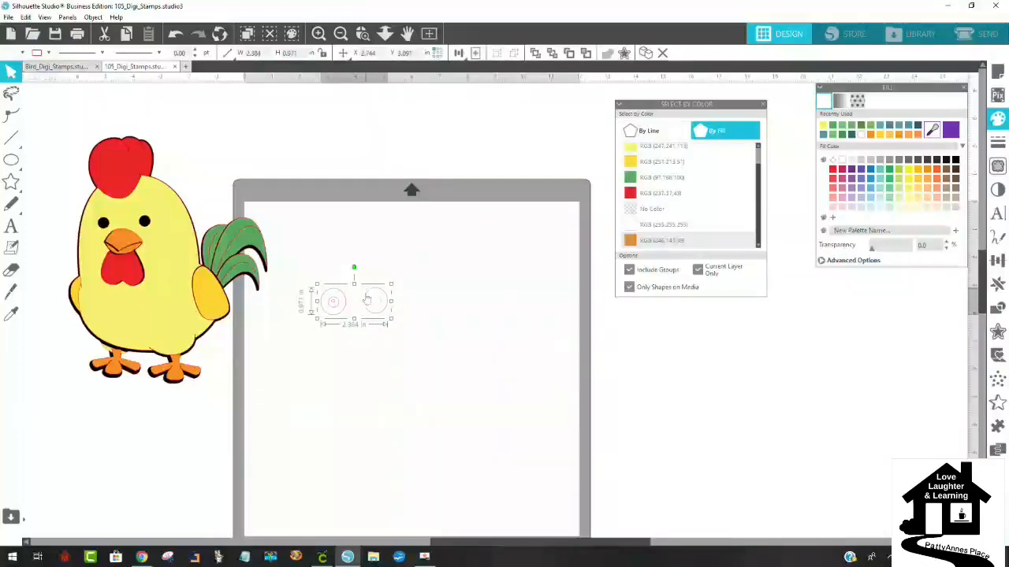
{"action": "left_click_drag", "start_coordinate": [374, 309], "coordinate": [143, 230]}
{"action": "left_click", "coordinate": [273, 382]}
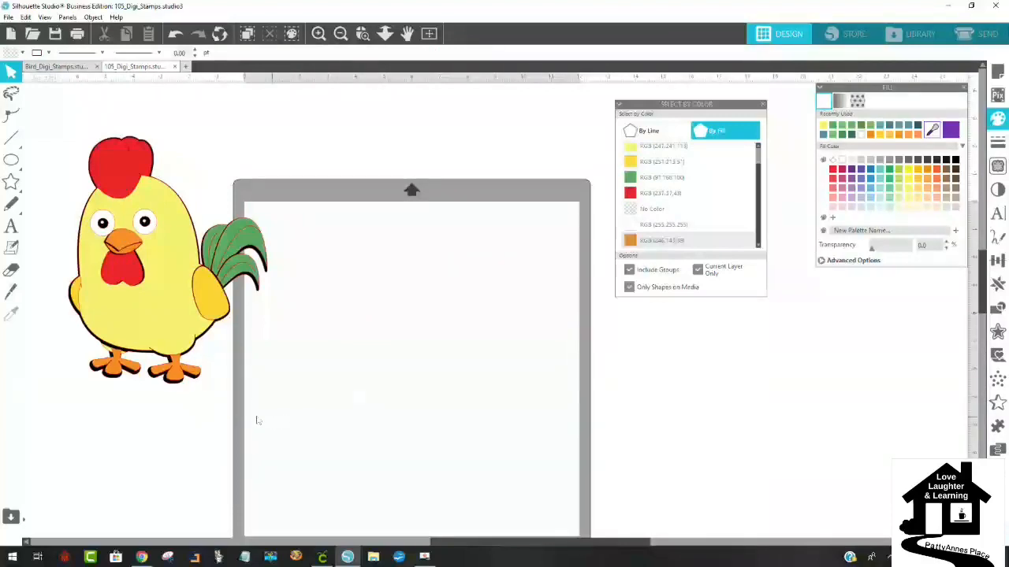
Group all of the chicken's layers, including the black silhouette, and move the group onto the cutting mat.
{"action": "key", "text": "ctrl+a"}
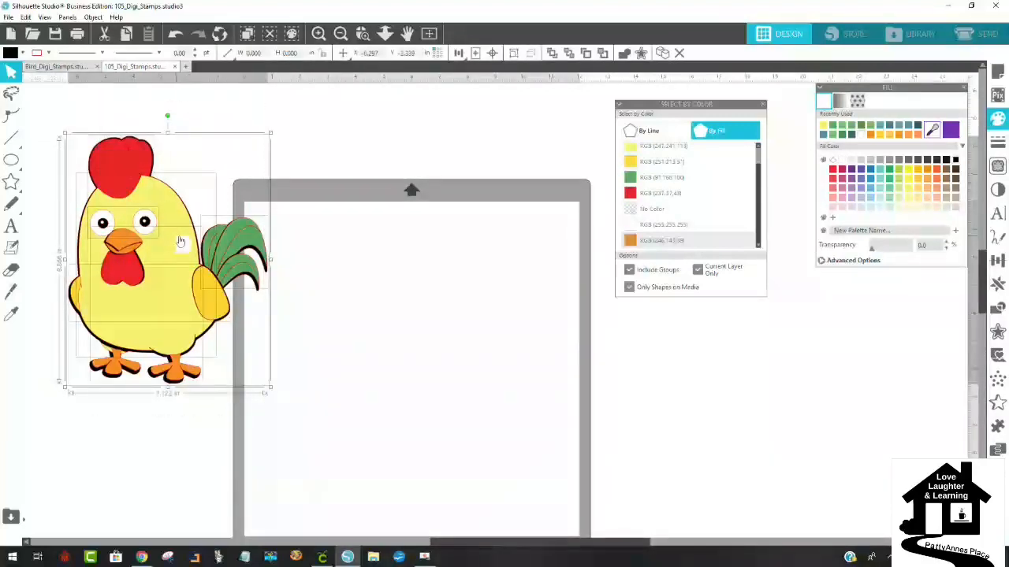
{"action": "right_click", "coordinate": [180, 241]}
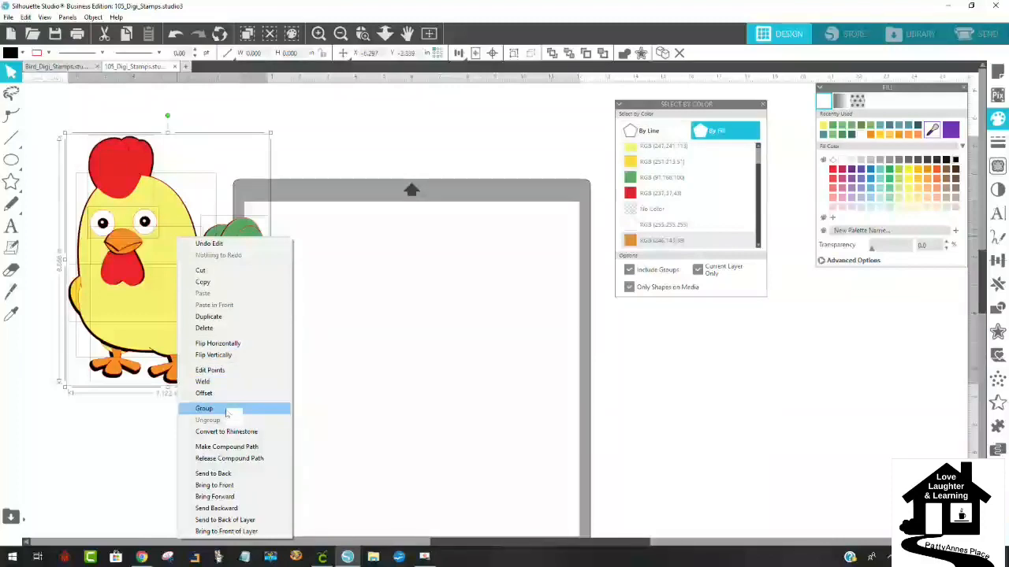
{"action": "left_click", "coordinate": [226, 411]}
{"action": "left_click_drag", "start_coordinate": [216, 274], "coordinate": [442, 364]}
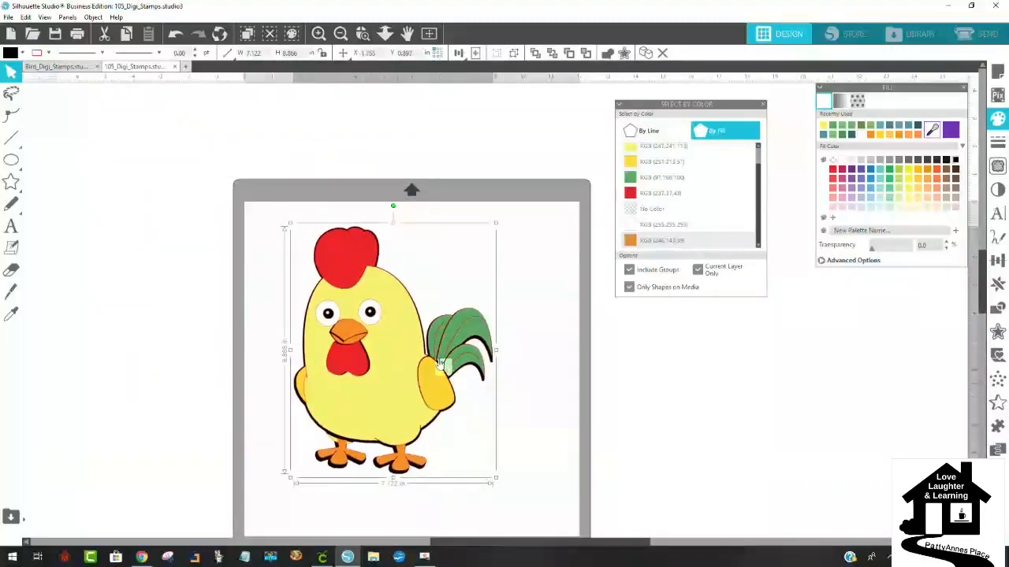
{"action": "scroll", "coordinate": [555, 339], "scroll_direction": "down", "scroll_amount": 3}
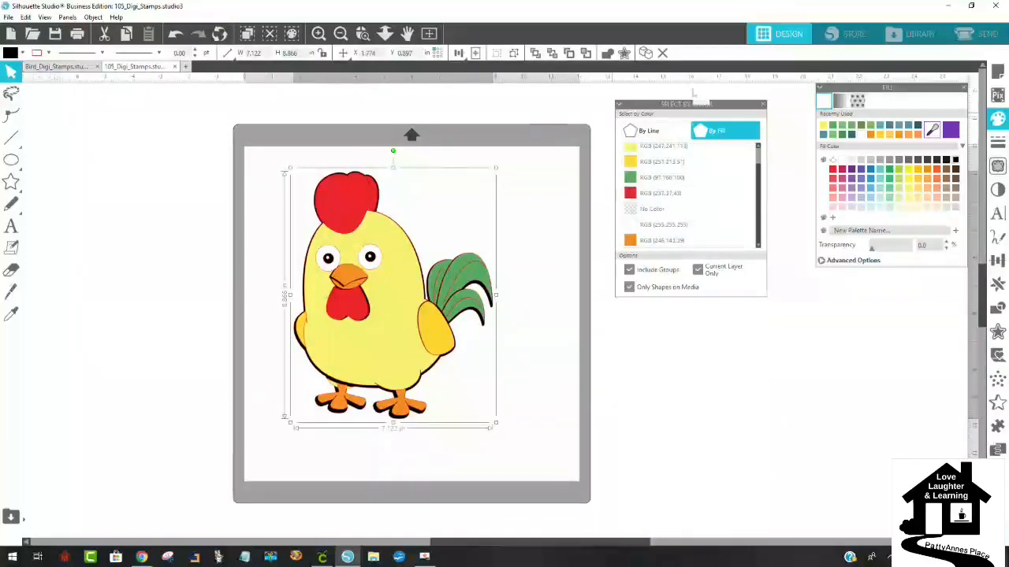
Switch off cutting for every fill colour in the send settings and return to the design.
{"action": "left_click", "coordinate": [991, 35]}
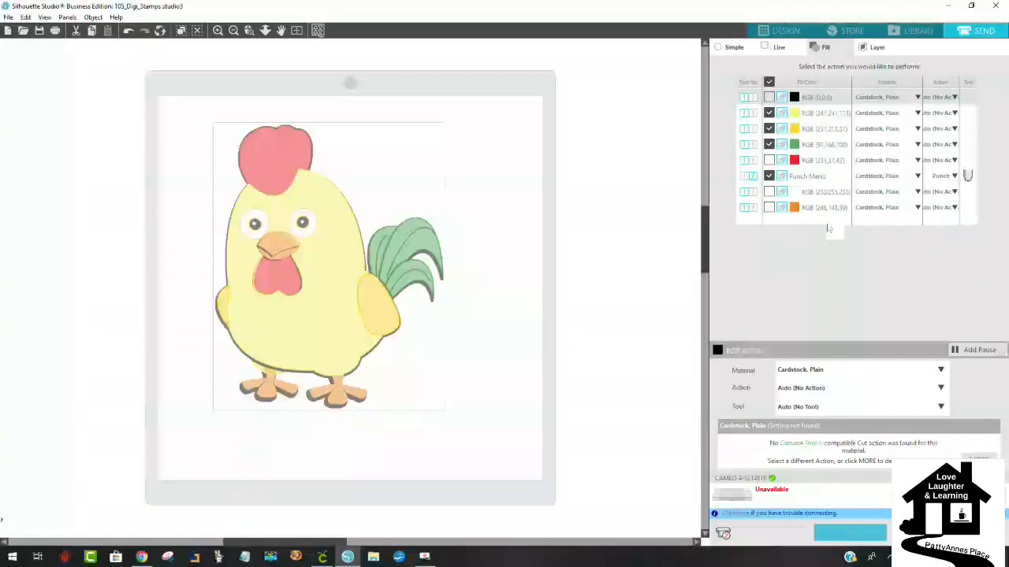
{"action": "left_click", "coordinate": [769, 82]}
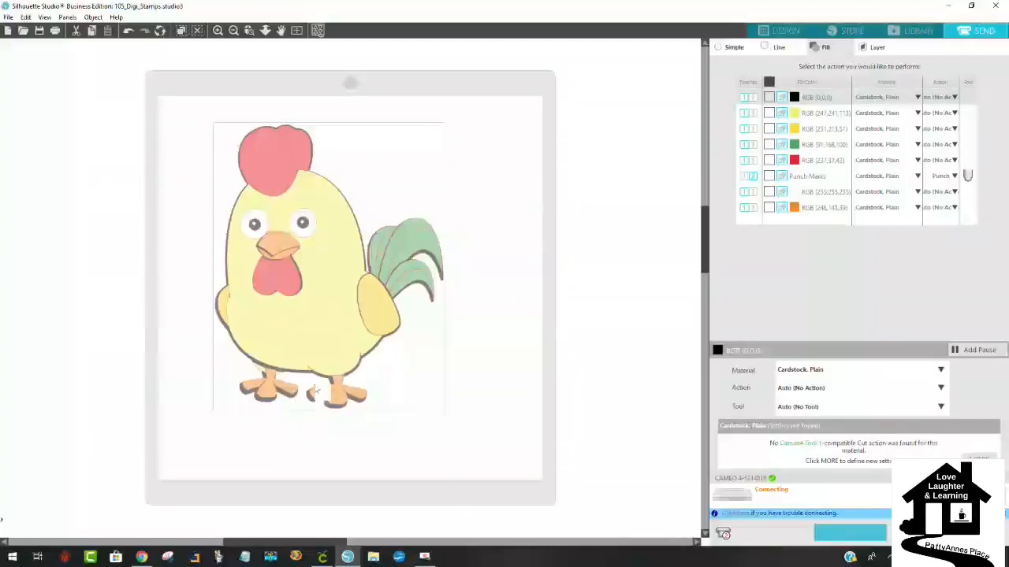
{"action": "left_click", "coordinate": [780, 30]}
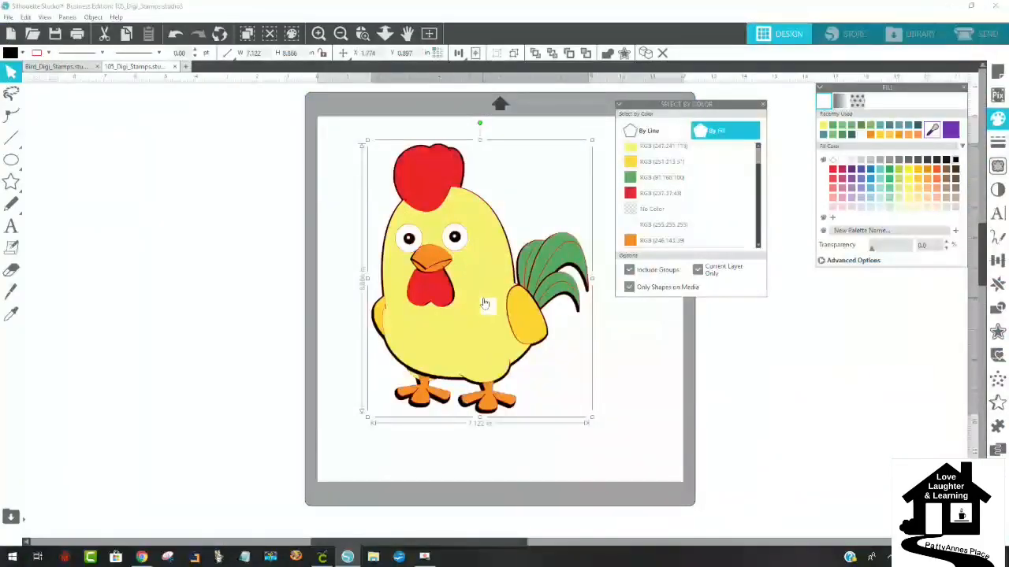
Move the chicken group to about X 1.980, Y 0.690 on the mat and ungroup it.
{"action": "left_click_drag", "start_coordinate": [502, 226], "coordinate": [507, 220]}
{"action": "right_click", "coordinate": [502, 261]}
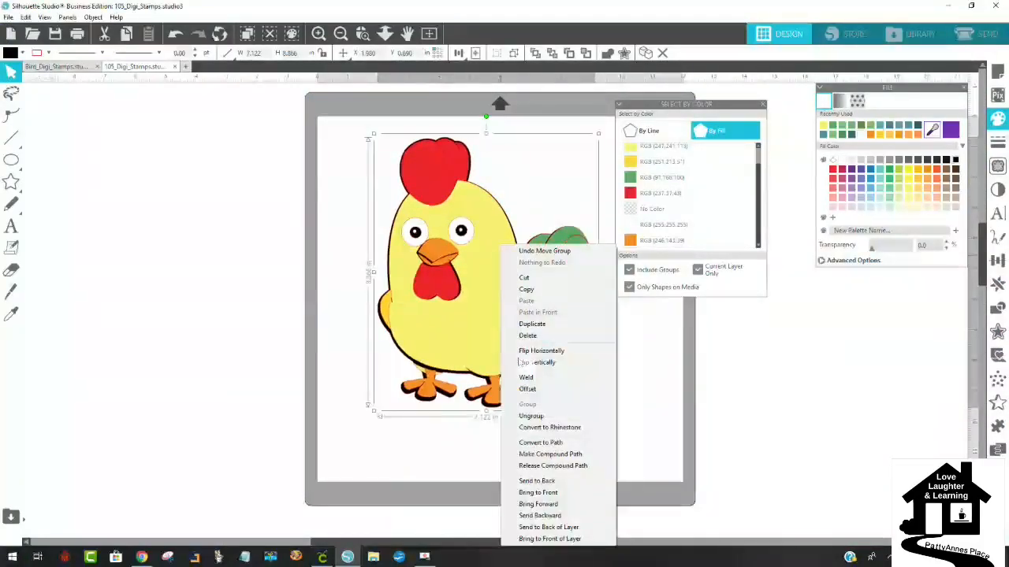
{"action": "left_click", "coordinate": [533, 416]}
{"action": "left_click", "coordinate": [371, 286]}
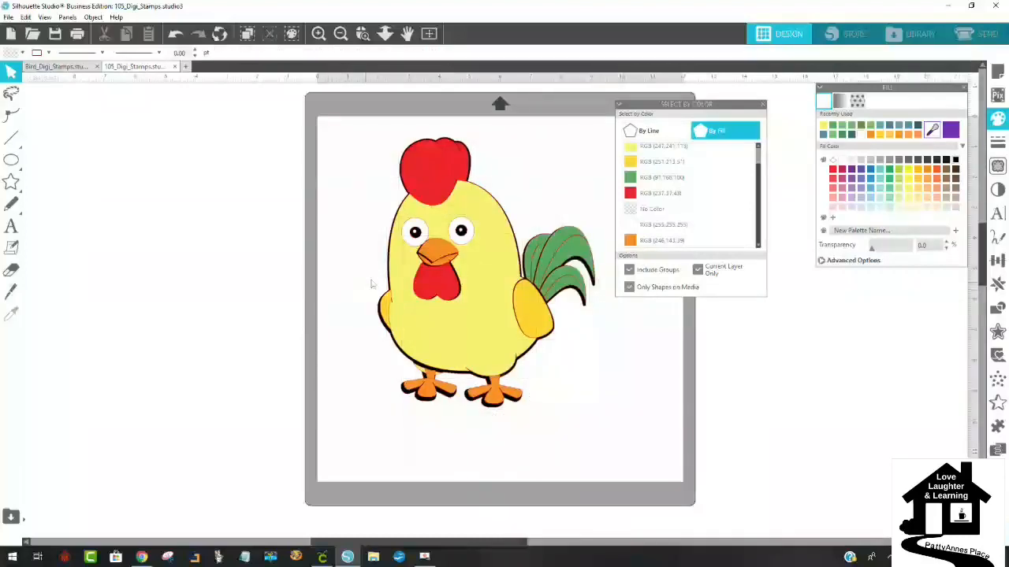
Move the black silhouette off the mat and put it back behind the coloured layers.
{"action": "left_click_drag", "start_coordinate": [389, 281], "coordinate": [99, 254]}
{"action": "left_click", "coordinate": [290, 211]}
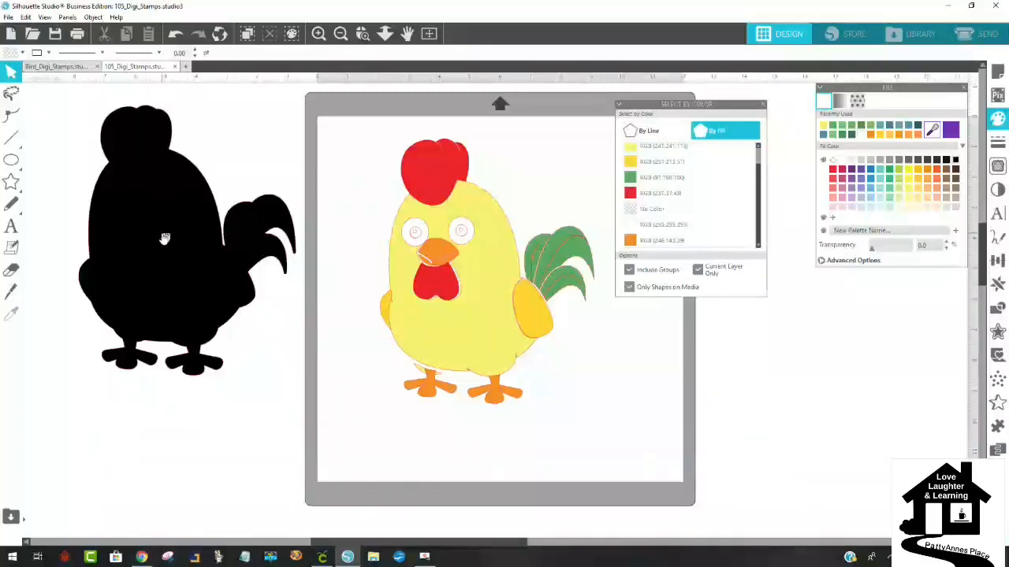
{"action": "left_click_drag", "start_coordinate": [162, 241], "coordinate": [461, 280]}
{"action": "key", "text": "Escape"}
Enable cutting for only the black RGB (0,0,0) fill and move the yellow body and black silhouette apart in the send preview.
{"action": "left_click", "coordinate": [991, 33]}
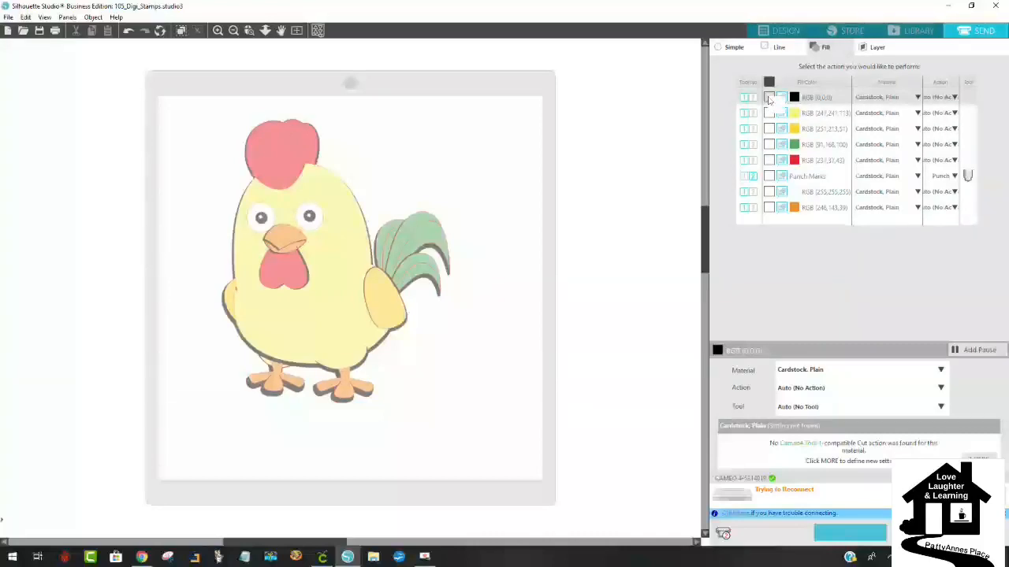
{"action": "left_click", "coordinate": [769, 97]}
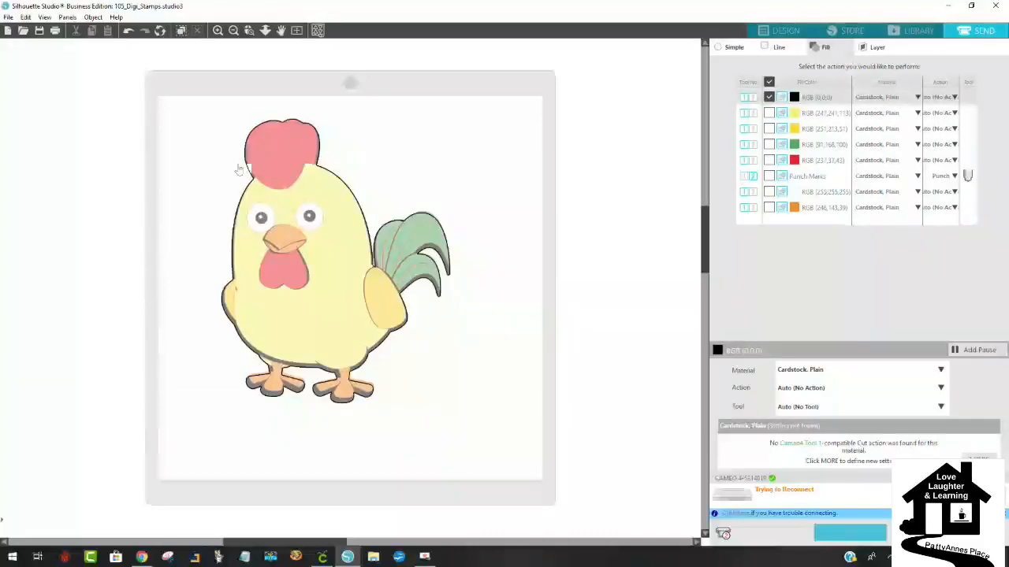
{"action": "left_click_drag", "start_coordinate": [238, 341], "coordinate": [399, 278]}
{"action": "left_click_drag", "start_coordinate": [240, 291], "coordinate": [235, 254]}
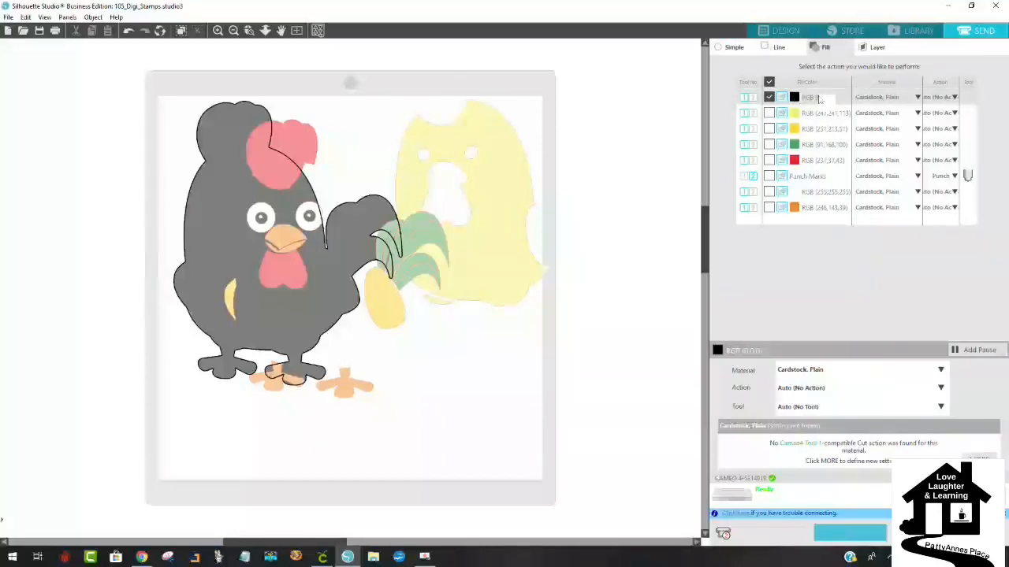
Set the black fill's material to Vinyl, Glossy with the Auto (Cut) action.
{"action": "left_click", "coordinate": [918, 97]}
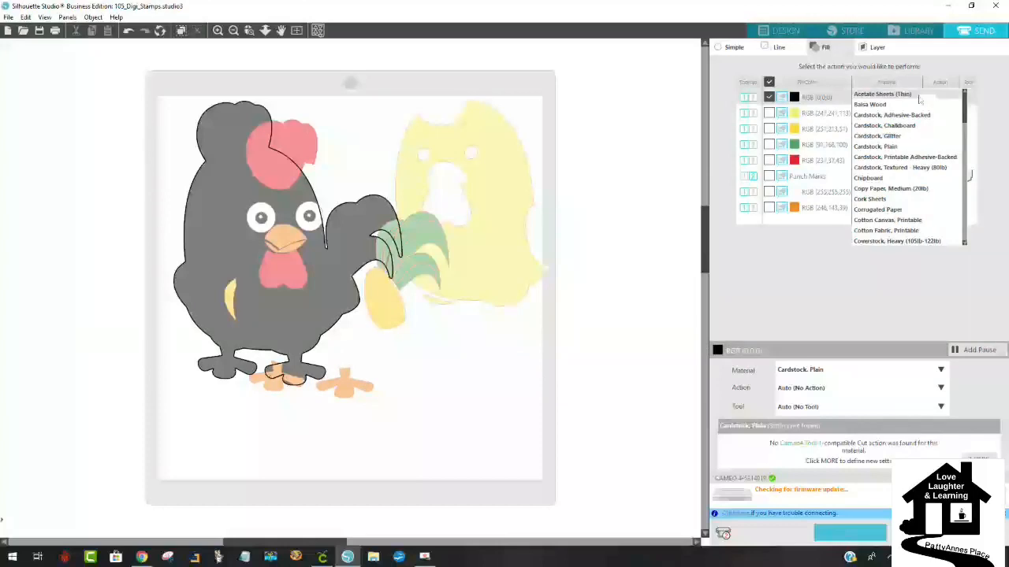
{"action": "scroll", "coordinate": [887, 169], "scroll_direction": "down", "scroll_amount": 1}
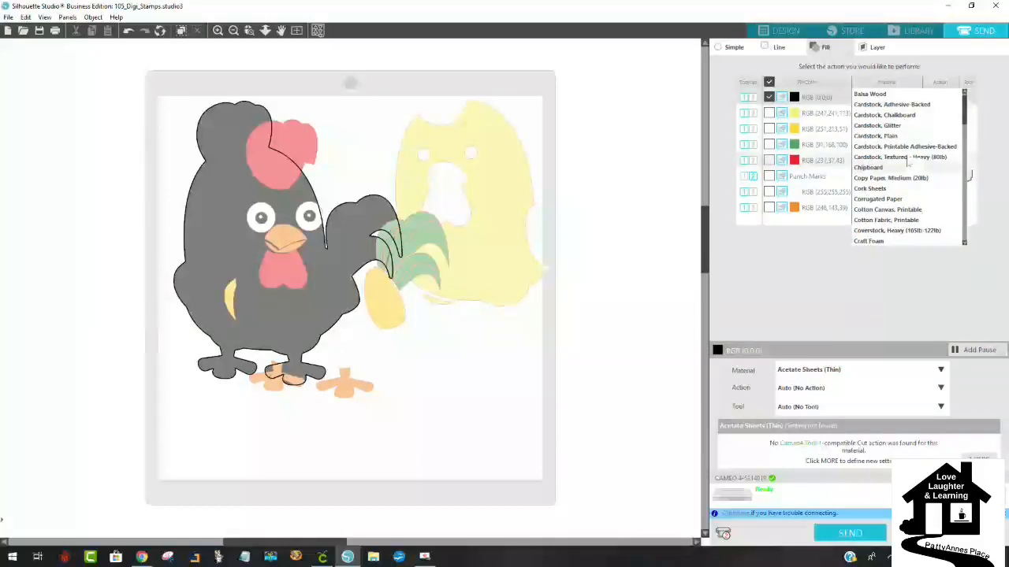
{"action": "scroll", "coordinate": [906, 165], "scroll_direction": "down", "scroll_amount": 15}
{"action": "scroll", "coordinate": [900, 173], "scroll_direction": "down", "scroll_amount": 6}
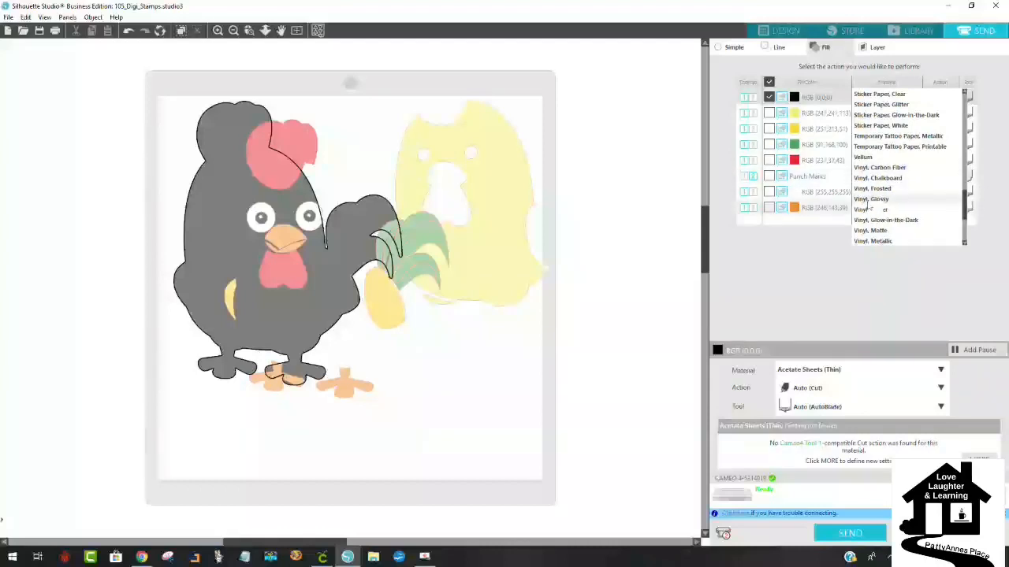
{"action": "left_click", "coordinate": [871, 199]}
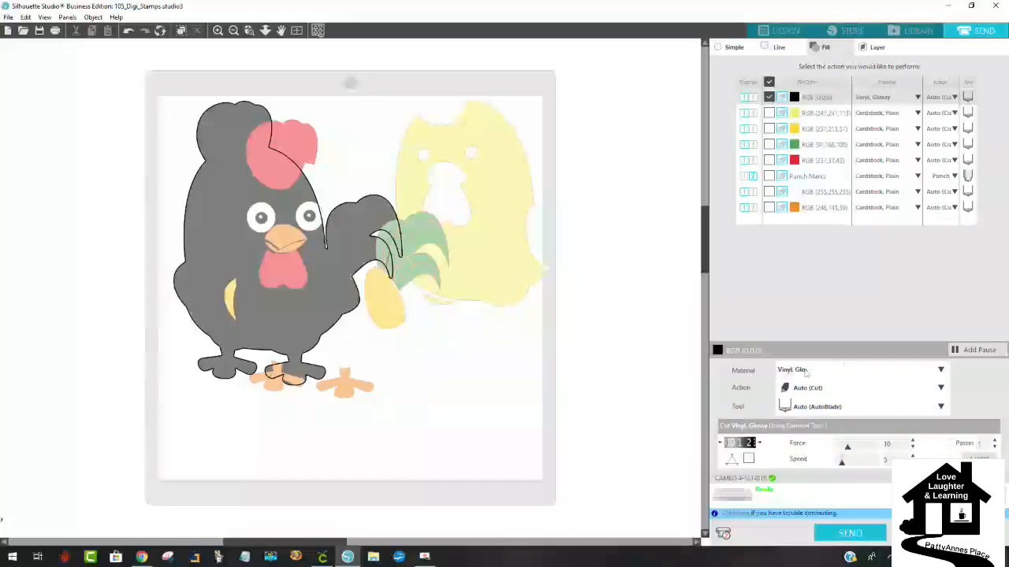
{"action": "left_click", "coordinate": [939, 390]}
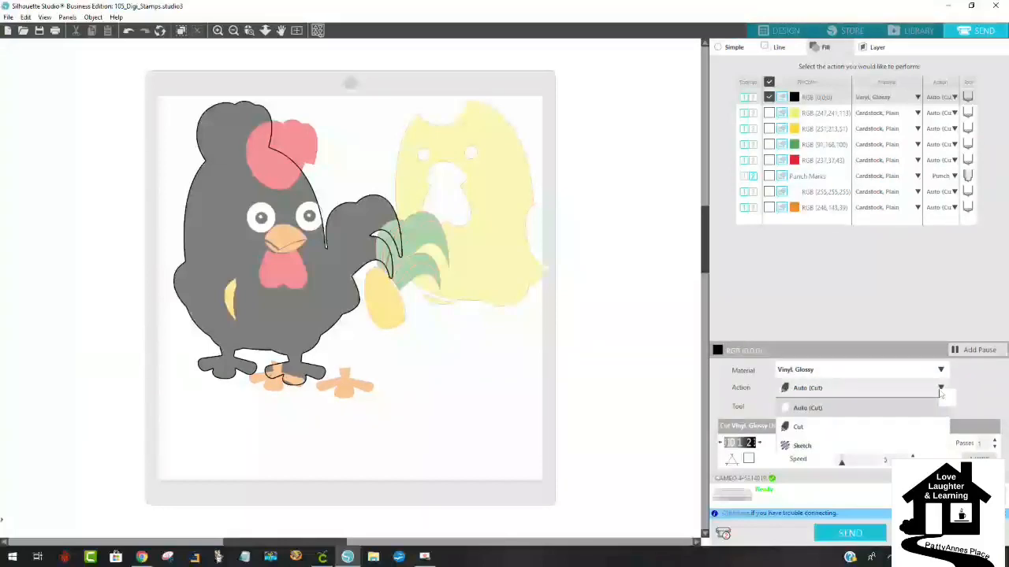
{"action": "left_click", "coordinate": [824, 413]}
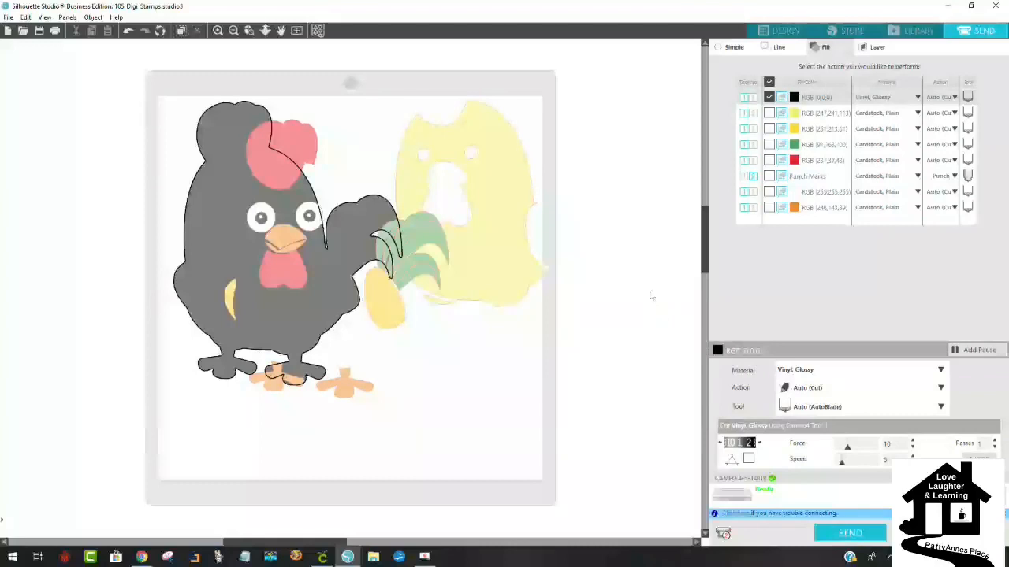
Switch cutting from the black fill to only the light yellow RGB (247,241,113) fill.
{"action": "left_click", "coordinate": [768, 98]}
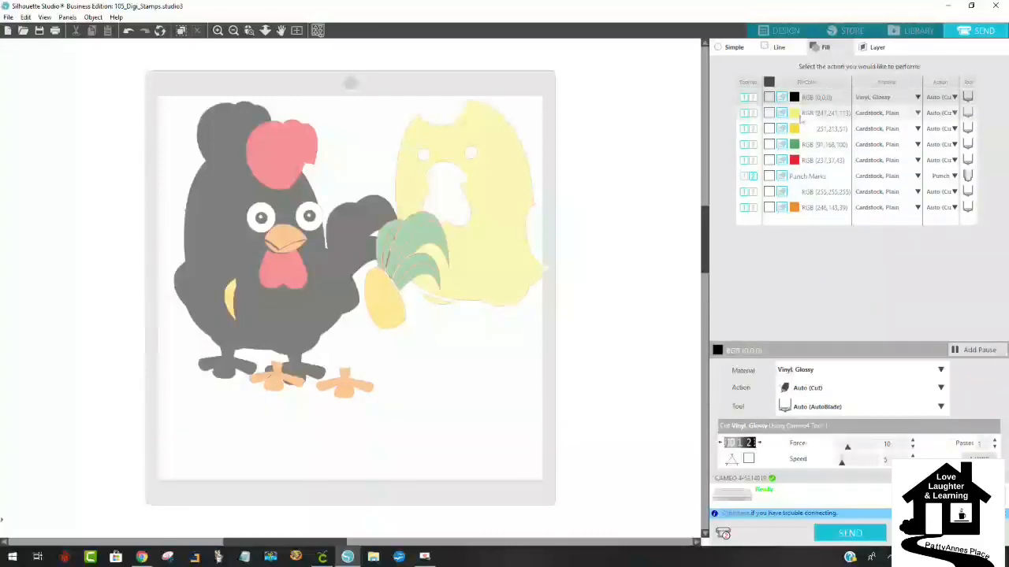
{"action": "left_click", "coordinate": [769, 113]}
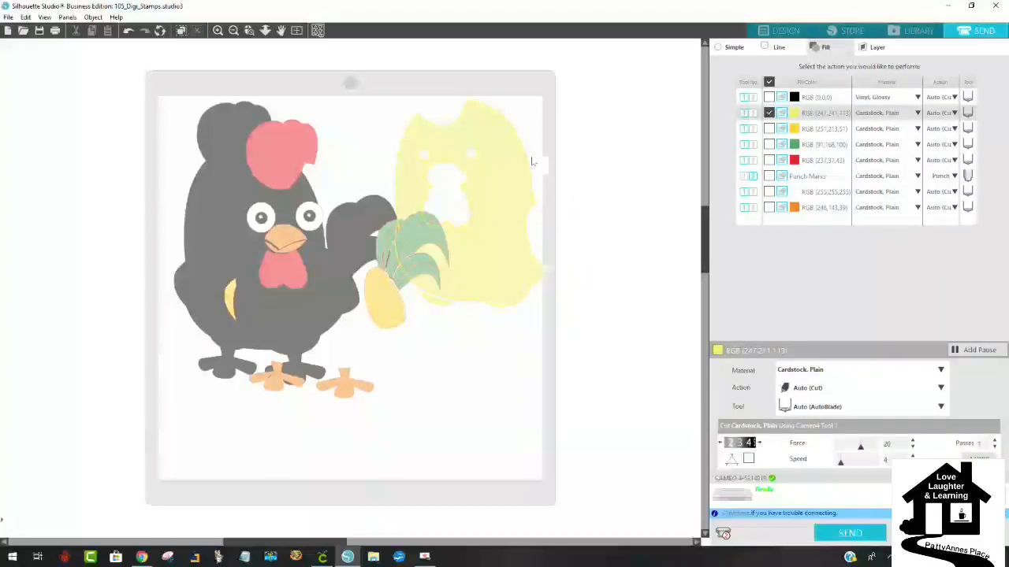
Move the black silhouette off the mat and spread the yellow body, wings and green tail apart on it.
{"action": "left_click_drag", "start_coordinate": [198, 219], "coordinate": [4, 260]}
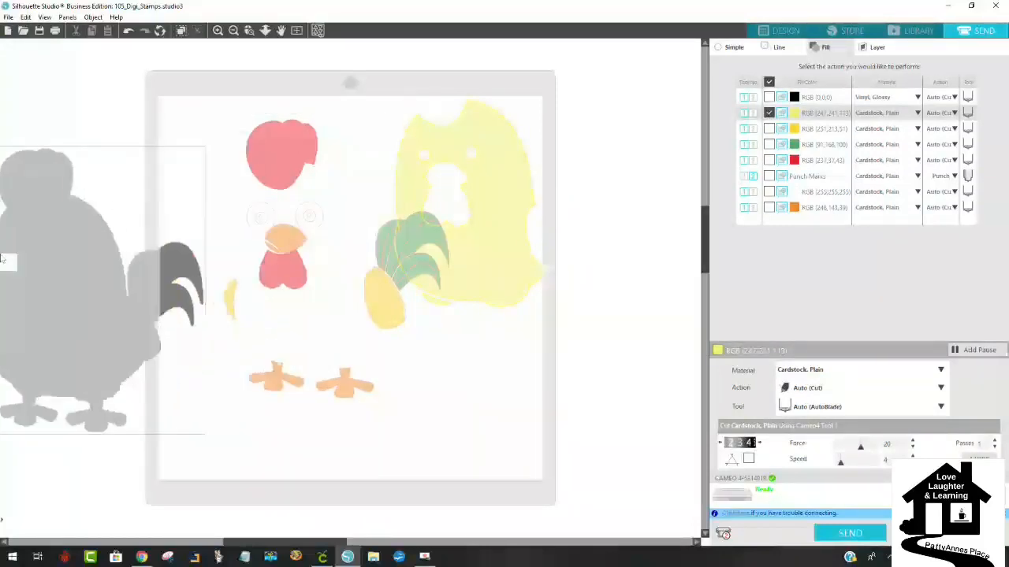
{"action": "left_click_drag", "start_coordinate": [113, 279], "coordinate": [8, 279]}
{"action": "left_click_drag", "start_coordinate": [447, 178], "coordinate": [439, 334]}
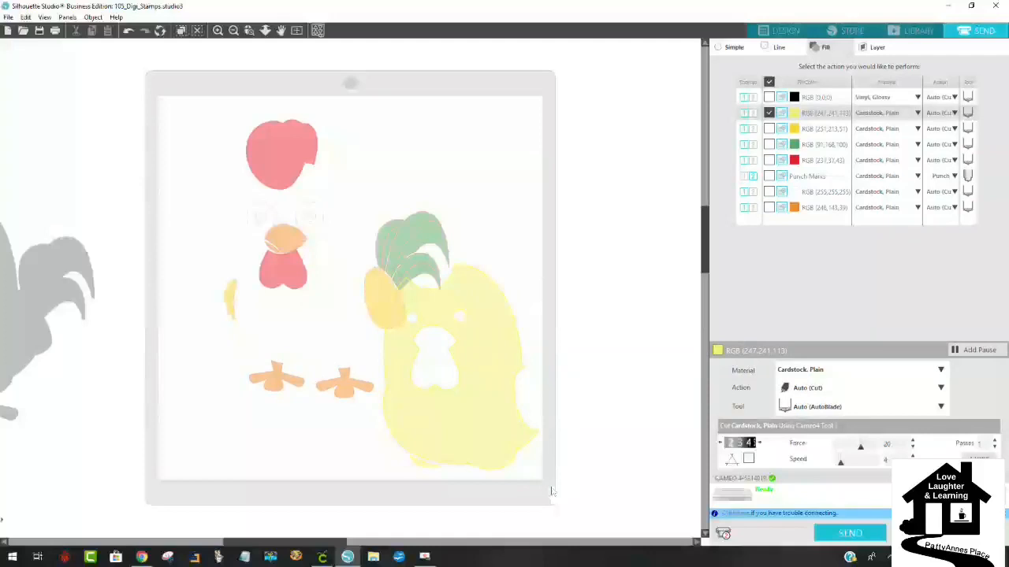
{"action": "left_click_drag", "start_coordinate": [373, 303], "coordinate": [311, 293]}
{"action": "left_click_drag", "start_coordinate": [371, 220], "coordinate": [339, 153]}
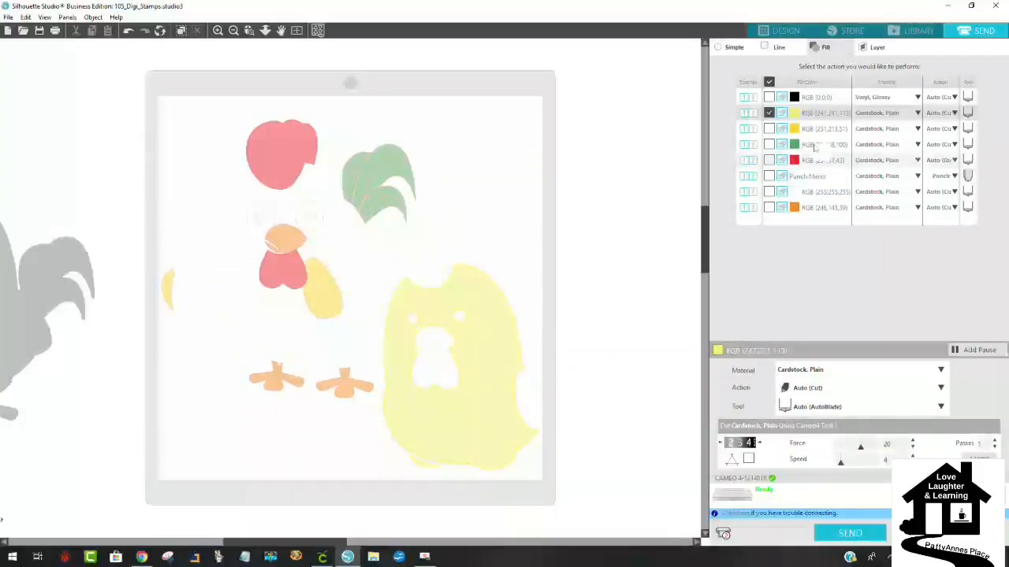
{"action": "left_click", "coordinate": [913, 118]}
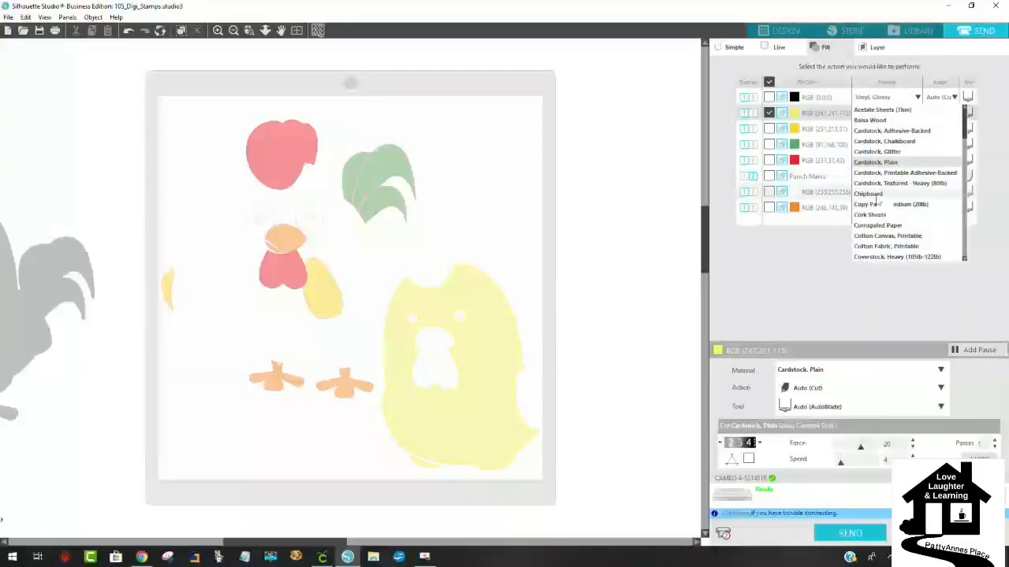
{"action": "left_click", "coordinate": [871, 331]}
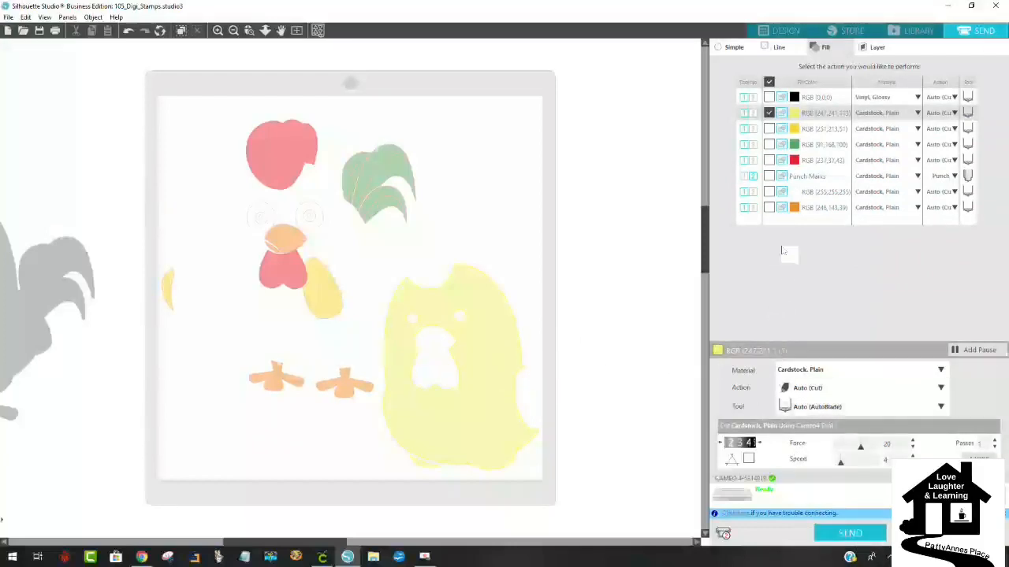
Return to the design and undo all moves of the silhouette, body, wings and tail.
{"action": "left_click", "coordinate": [784, 31]}
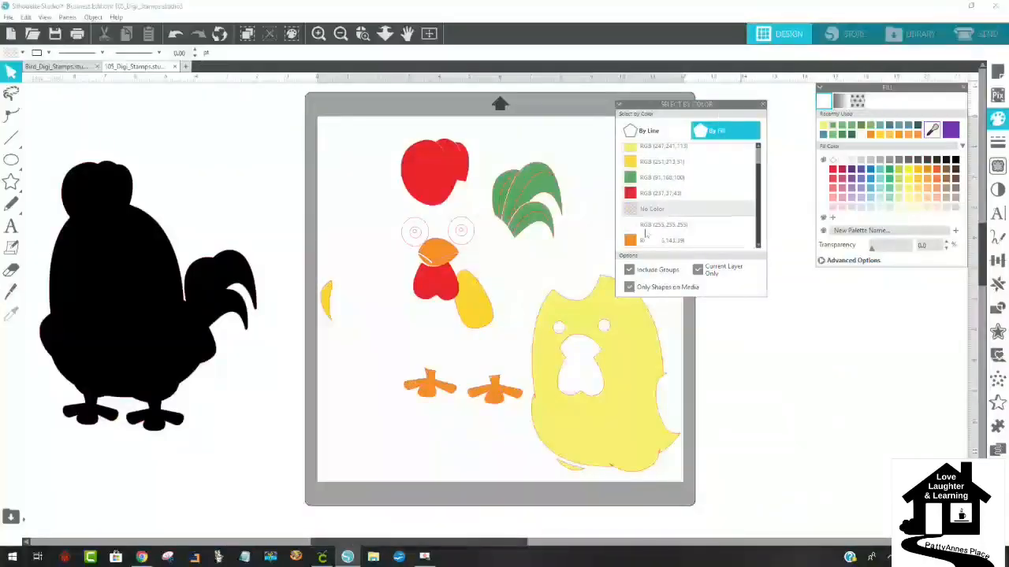
{"action": "key", "text": "ctrl+z"}
{"action": "key", "text": "ctrl+z"}
{"action": "key", "text": "ctrl+z"}
{"action": "key", "text": "ctrl+z"}
{"action": "key", "text": "ctrl+z"}
{"action": "key", "text": "ctrl+z"}
{"action": "key", "text": "ctrl+z"}
{"action": "key", "text": "ctrl+z"}
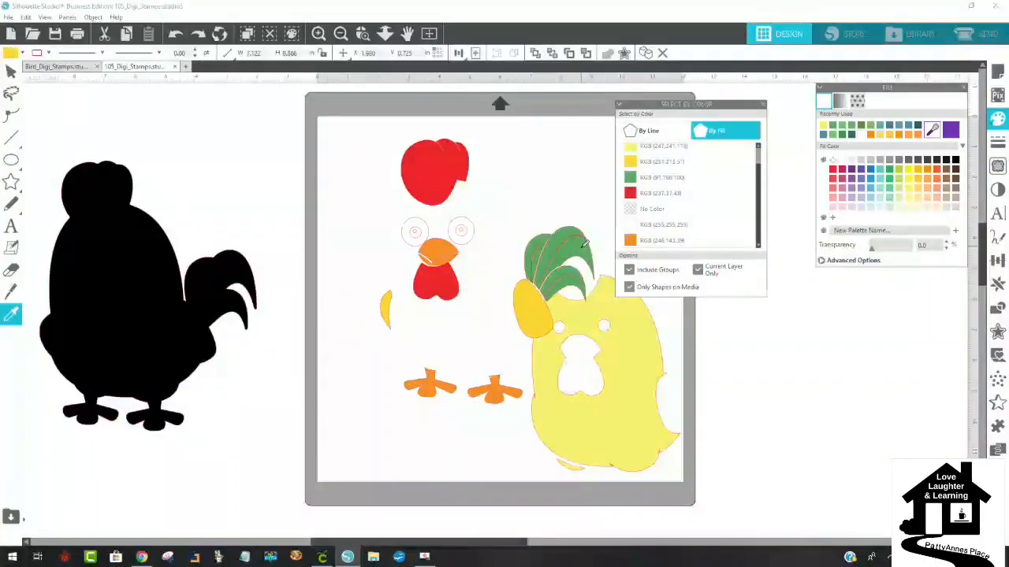
{"action": "key", "text": "ctrl+z"}
{"action": "key", "text": "ctrl+z"}
{"action": "key", "text": "ctrl+z"}
{"action": "key", "text": "ctrl+z"}
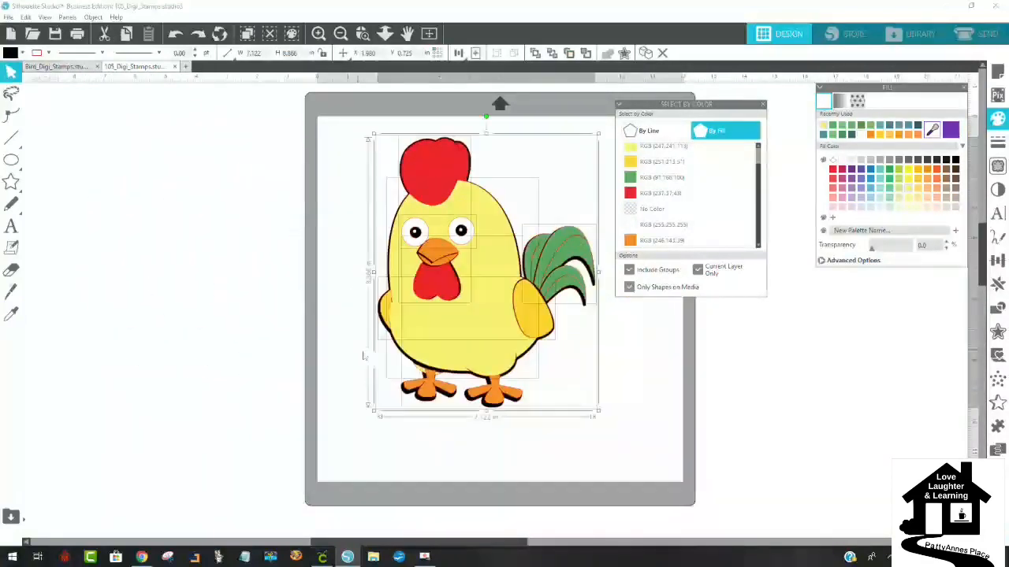
{"action": "left_click", "coordinate": [527, 434]}
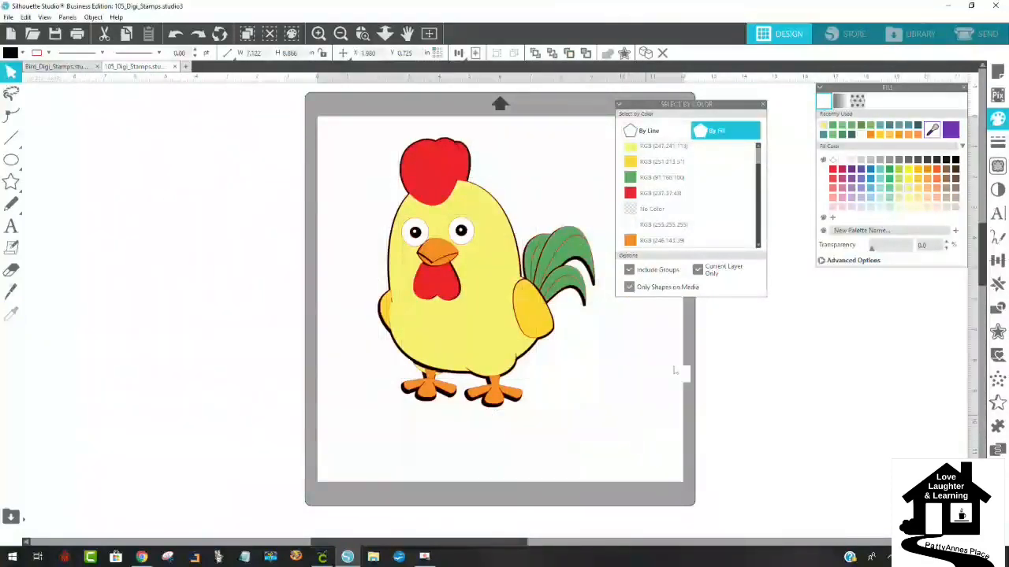
Close the Select by Color settings, select all of the chicken's layers and group them.
{"action": "left_click", "coordinate": [763, 106]}
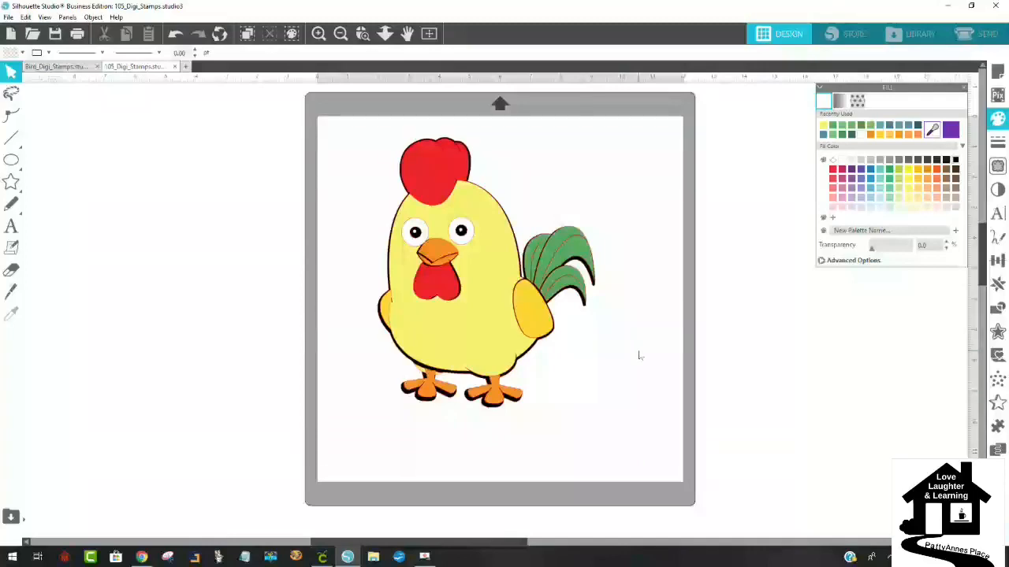
{"action": "left_click", "coordinate": [473, 264]}
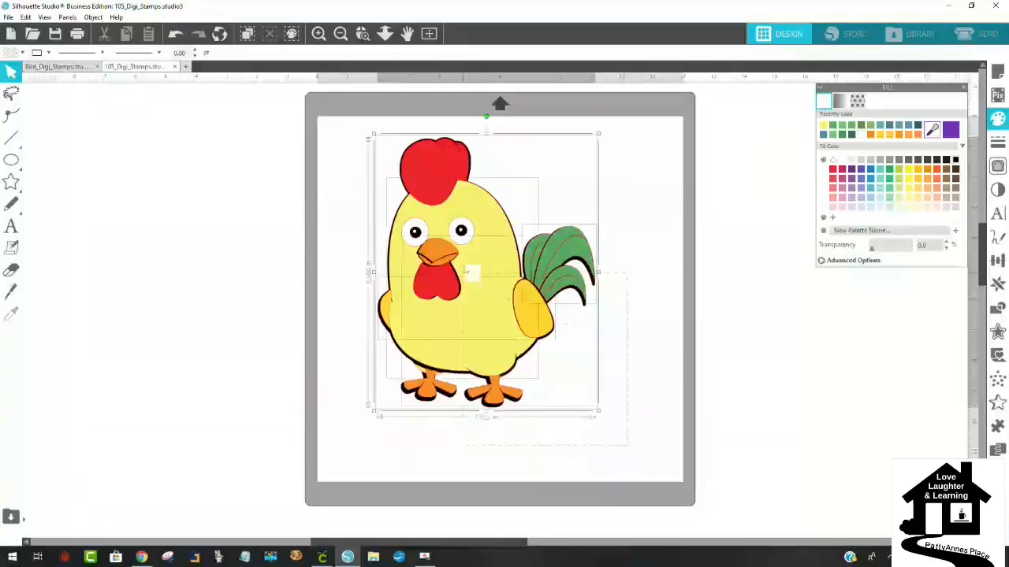
{"action": "right_click", "coordinate": [474, 258]}
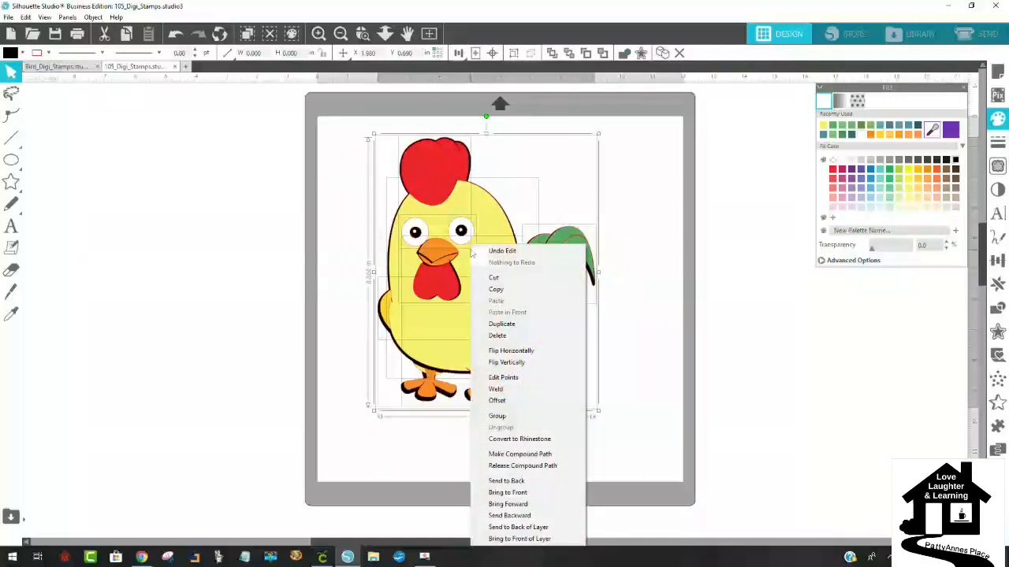
{"action": "left_click", "coordinate": [514, 418]}
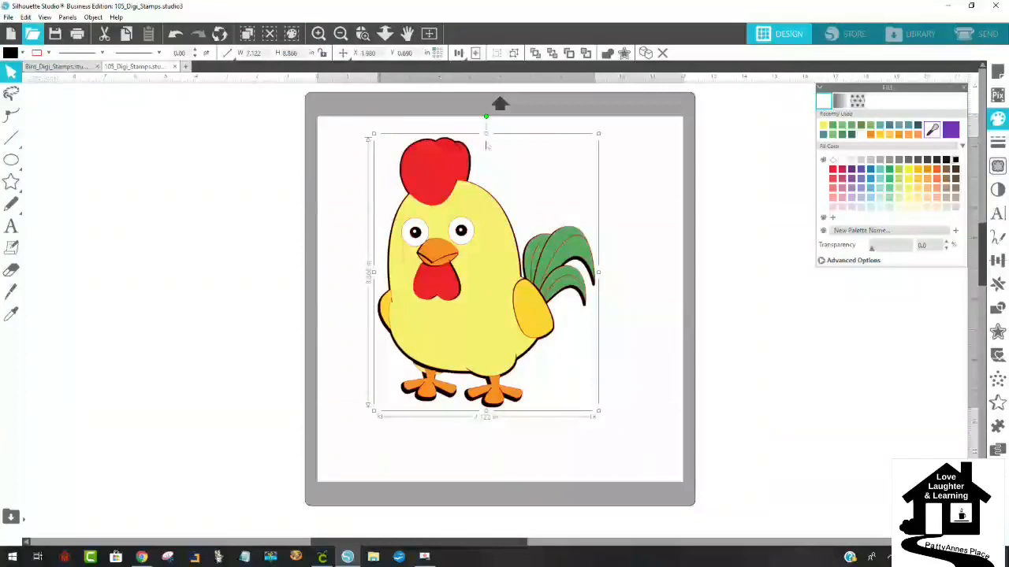
Save the selected chicken to the hard drive's Desktop folder as an SVG named "yellow chick".
{"action": "left_click", "coordinate": [7, 17]}
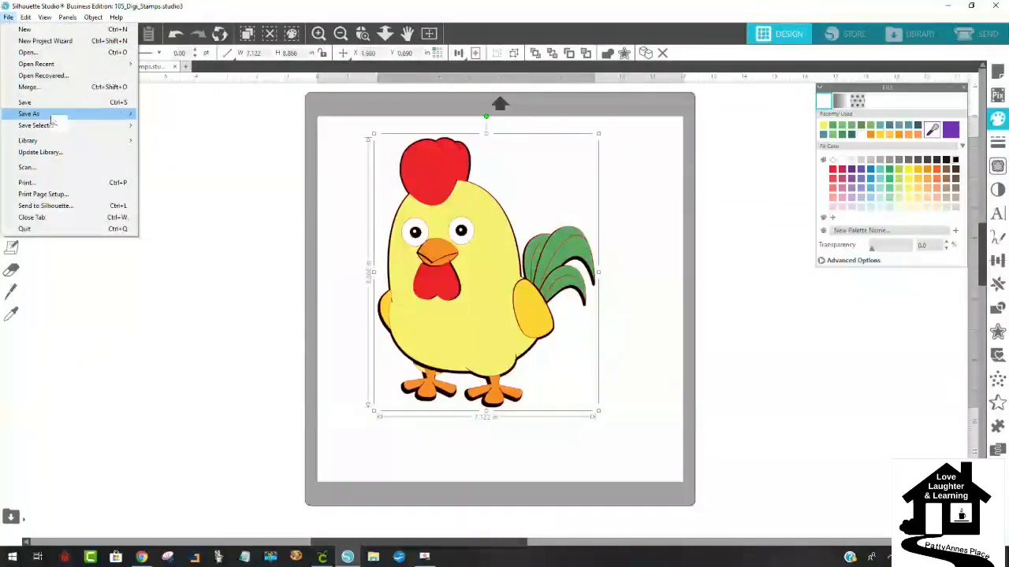
{"action": "mouse_move", "coordinate": [52, 128]}
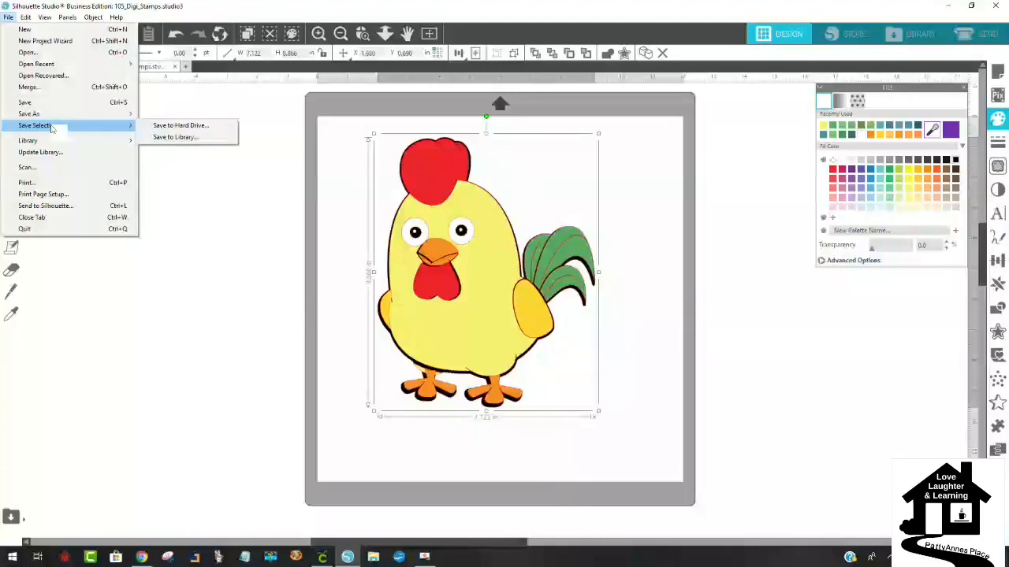
{"action": "left_click", "coordinate": [204, 128]}
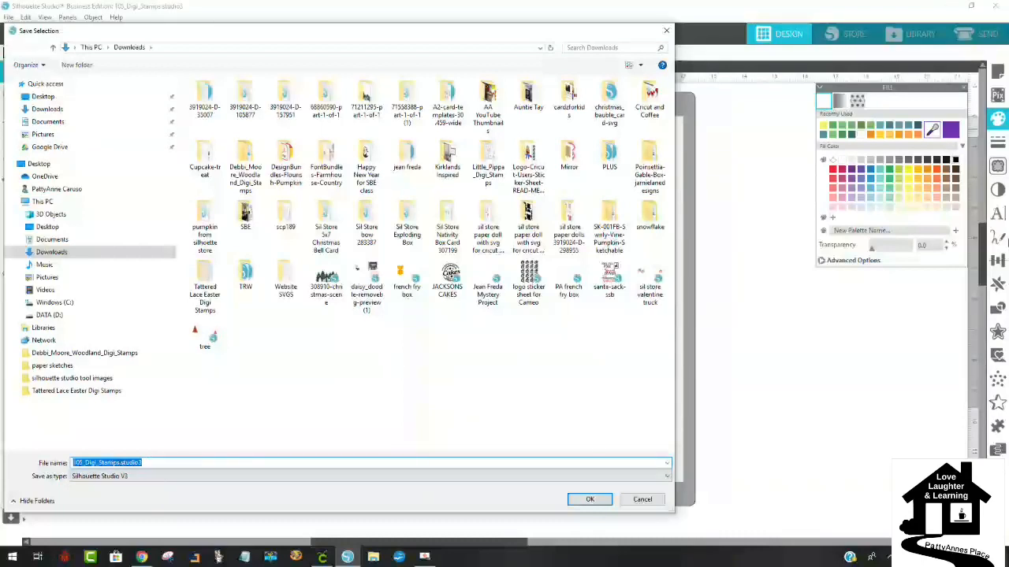
{"action": "type", "text": "yellow chick"}
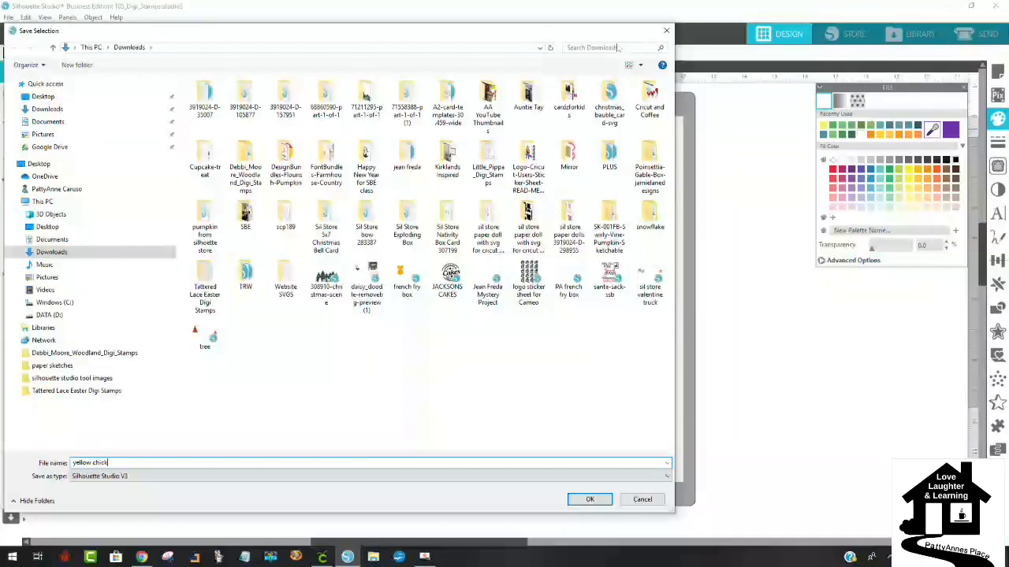
{"action": "left_click_drag", "start_coordinate": [443, 33], "coordinate": [619, 20]}
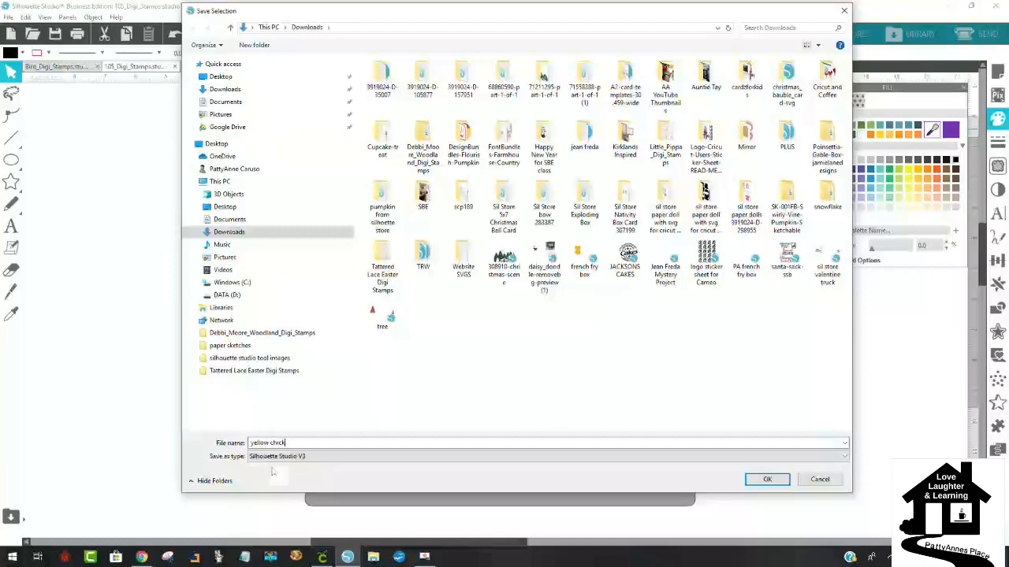
{"action": "left_click", "coordinate": [333, 461]}
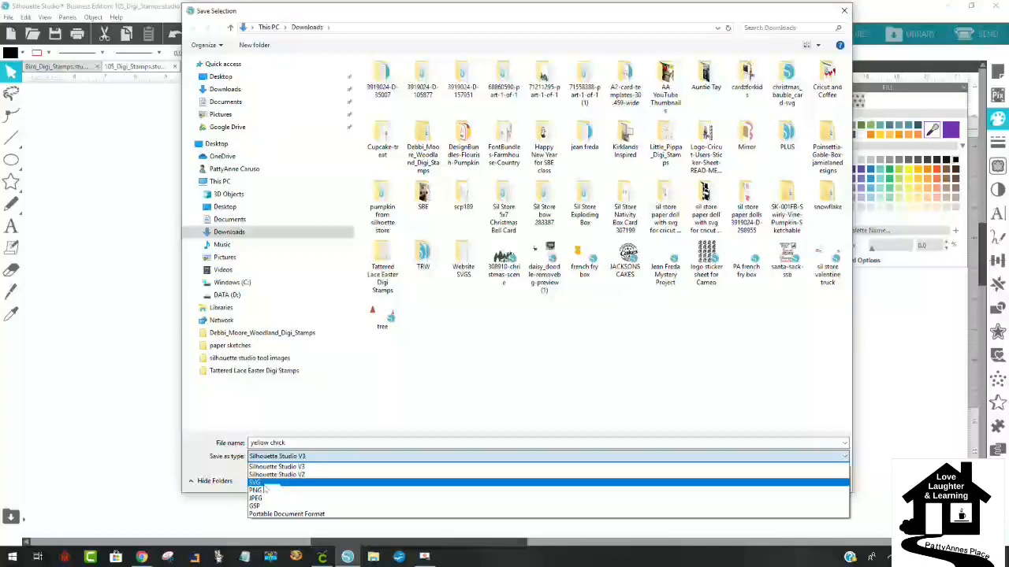
{"action": "left_click", "coordinate": [265, 482]}
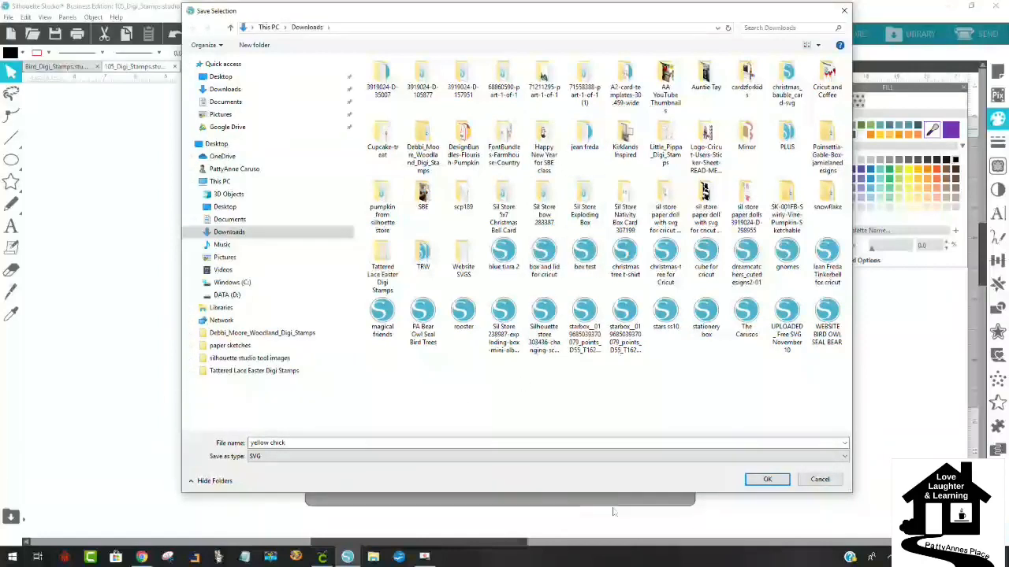
{"action": "left_click", "coordinate": [206, 78]}
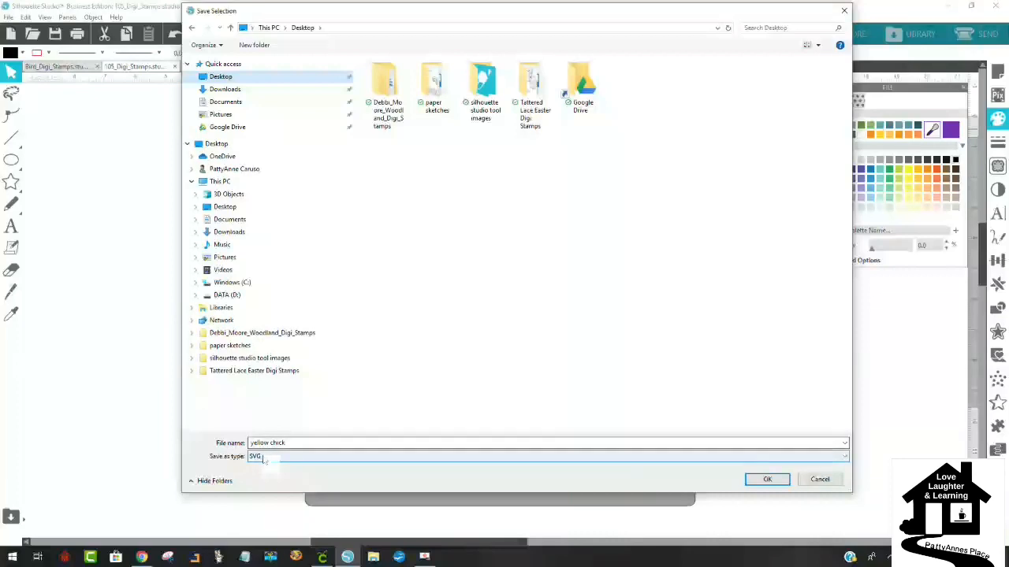
{"action": "left_click", "coordinate": [766, 479]}
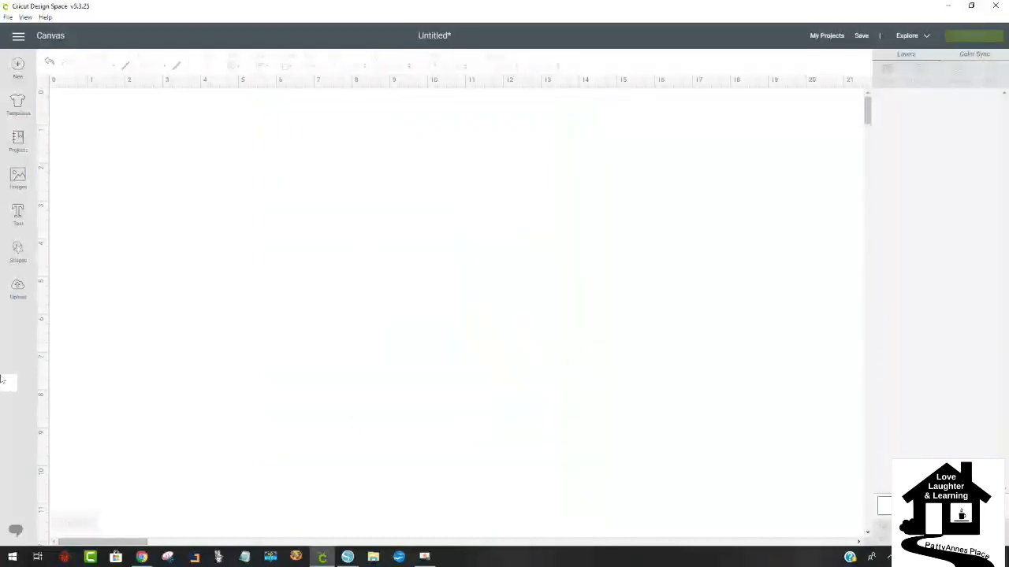
Switch to Cricut Design Space, upload the "yellow chick" file from the Desktop and insert it on the canvas.
{"action": "left_click", "coordinate": [18, 290]}
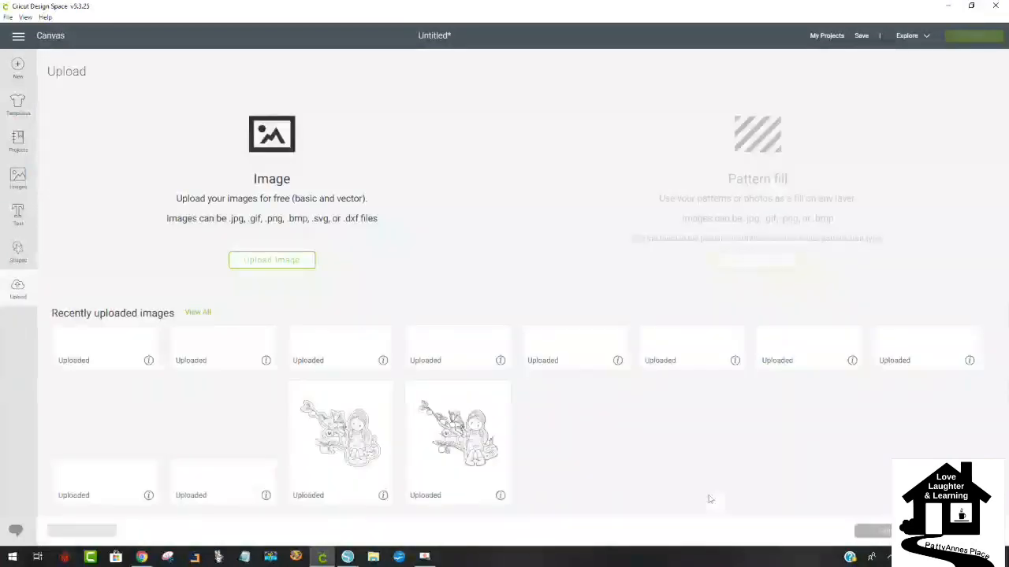
{"action": "scroll", "coordinate": [623, 357], "scroll_direction": "down", "scroll_amount": 1}
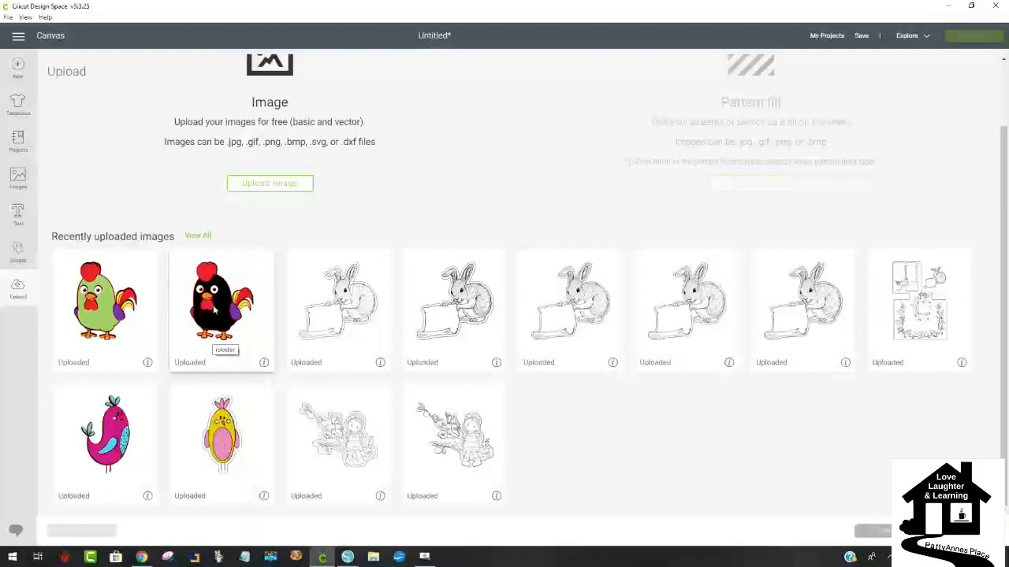
{"action": "left_click", "coordinate": [280, 187]}
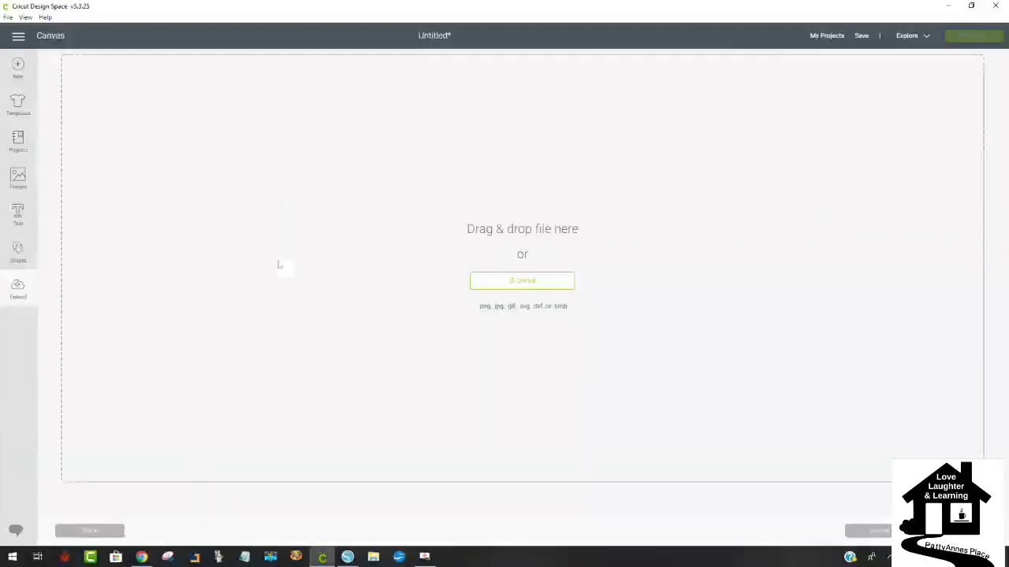
{"action": "left_click", "coordinate": [573, 287]}
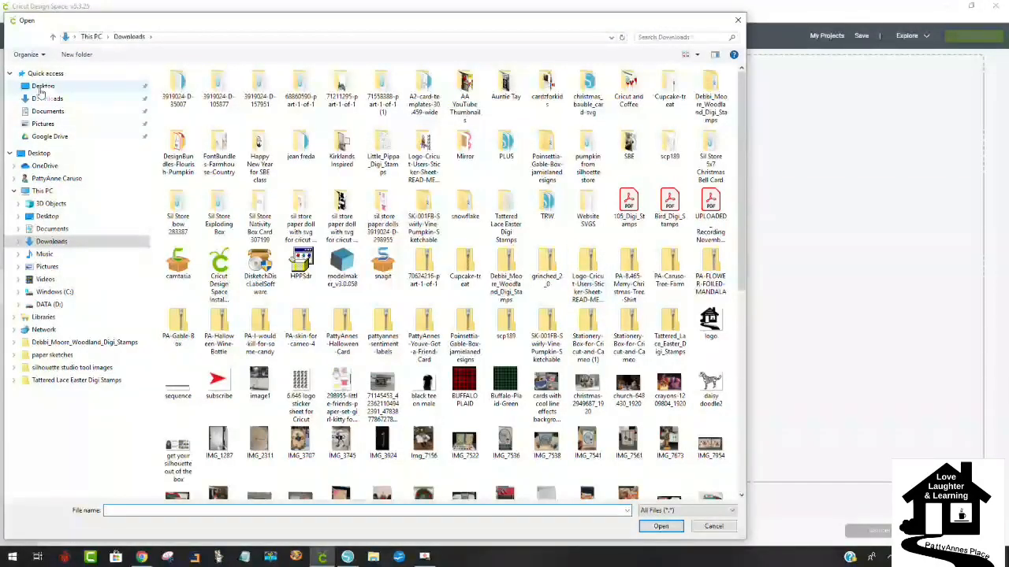
{"action": "left_click", "coordinate": [41, 86]}
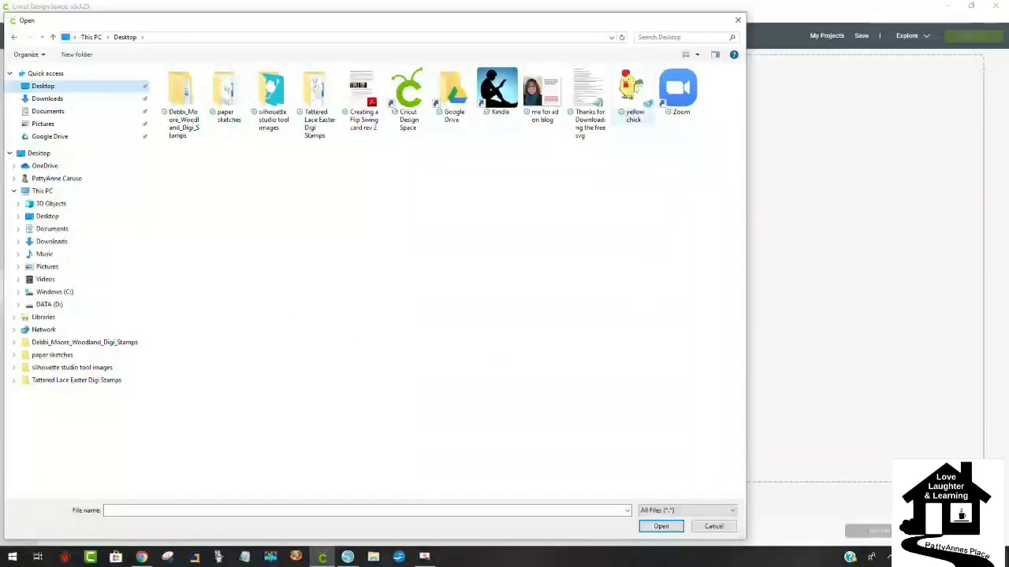
{"action": "left_click", "coordinate": [634, 93]}
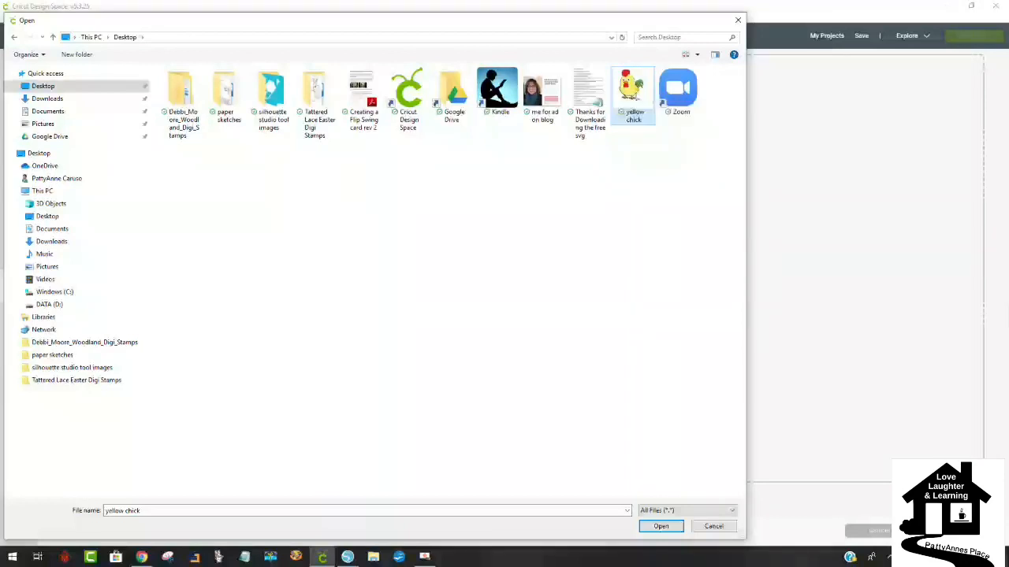
{"action": "left_click", "coordinate": [659, 526]}
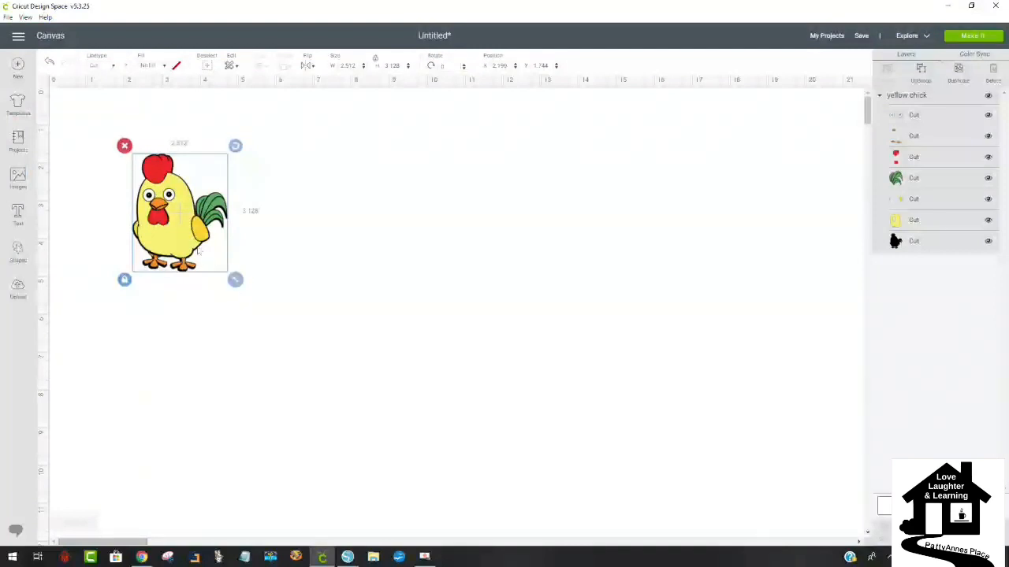
Move the chicken away from the canvas corner and enlarge it proportionally to about 8.1 by 10.1 inches.
{"action": "left_click_drag", "start_coordinate": [194, 249], "coordinate": [274, 215]}
{"action": "left_click_drag", "start_coordinate": [315, 249], "coordinate": [544, 517]}
{"action": "left_click", "coordinate": [712, 439]}
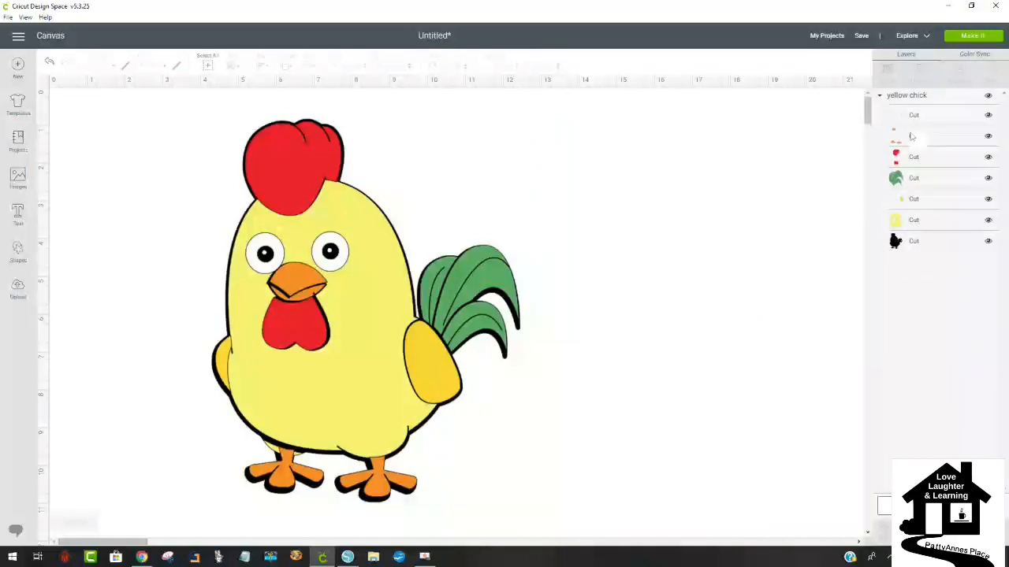
Ungroup the chicken and pull the orange beak and feet layer out beside it.
{"action": "left_click", "coordinate": [367, 268]}
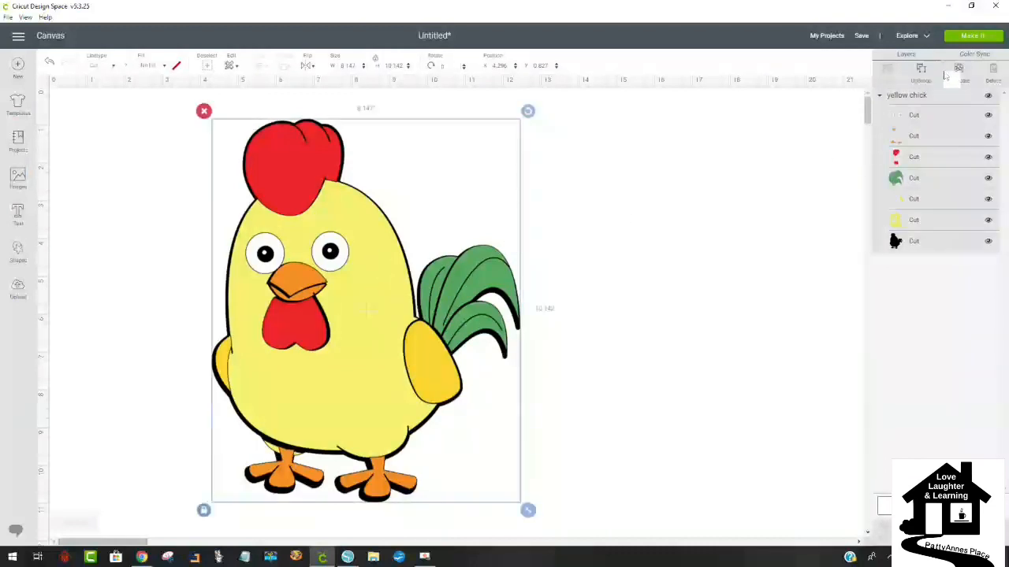
{"action": "left_click", "coordinate": [920, 73]}
{"action": "left_click_drag", "start_coordinate": [349, 304], "coordinate": [630, 213]}
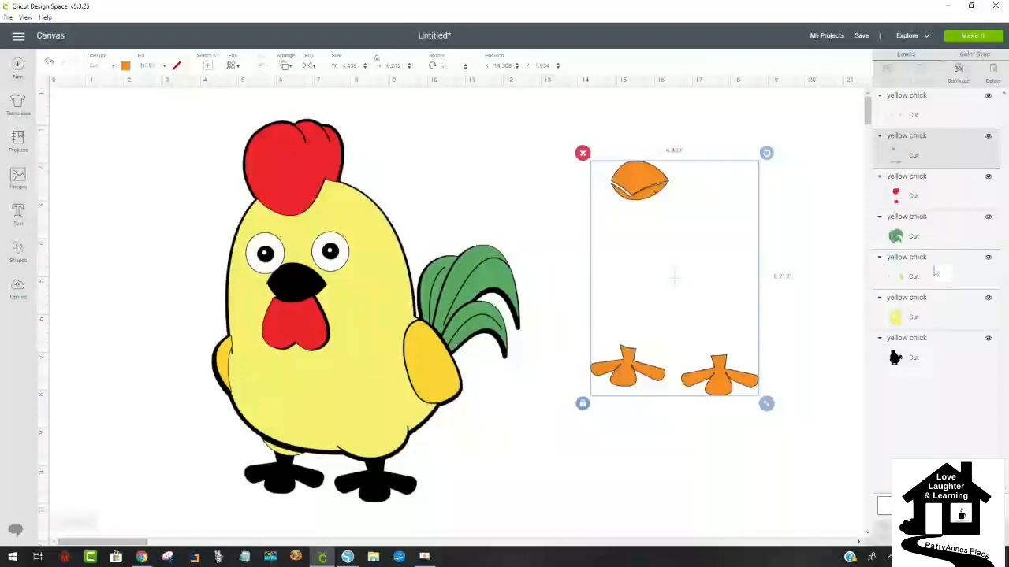
Nudge the red comb and wattle layer, and put the orange beak and feet back onto the chicken.
{"action": "left_click", "coordinate": [939, 196]}
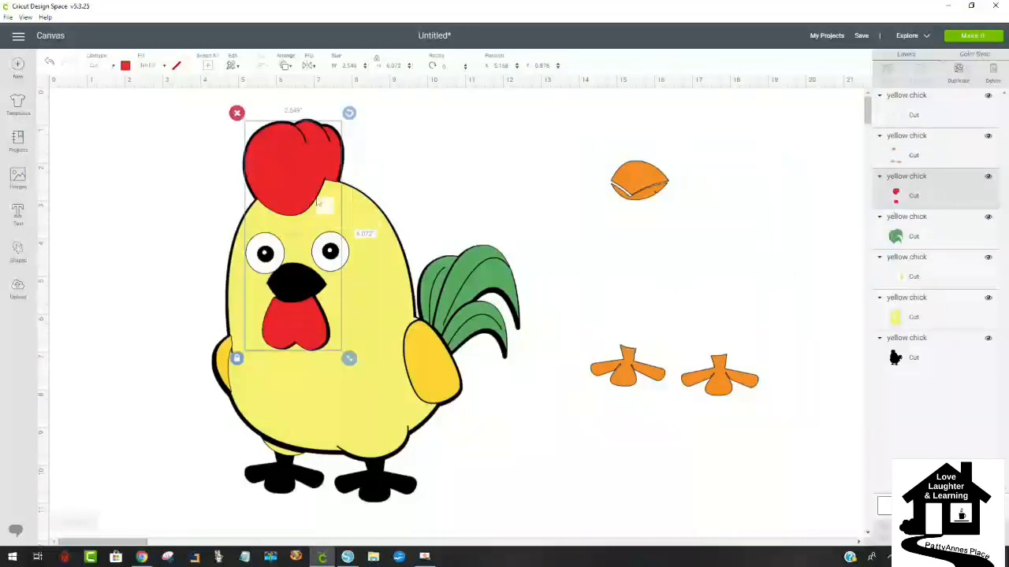
{"action": "mouse_move", "coordinate": [311, 184]}
{"action": "left_mouse_down"}
{"action": "mouse_move", "coordinate": [558, 168]}
{"action": "mouse_move", "coordinate": [283, 194]}
{"action": "mouse_move", "coordinate": [305, 179]}
{"action": "mouse_move", "coordinate": [314, 186]}
{"action": "left_mouse_up"}
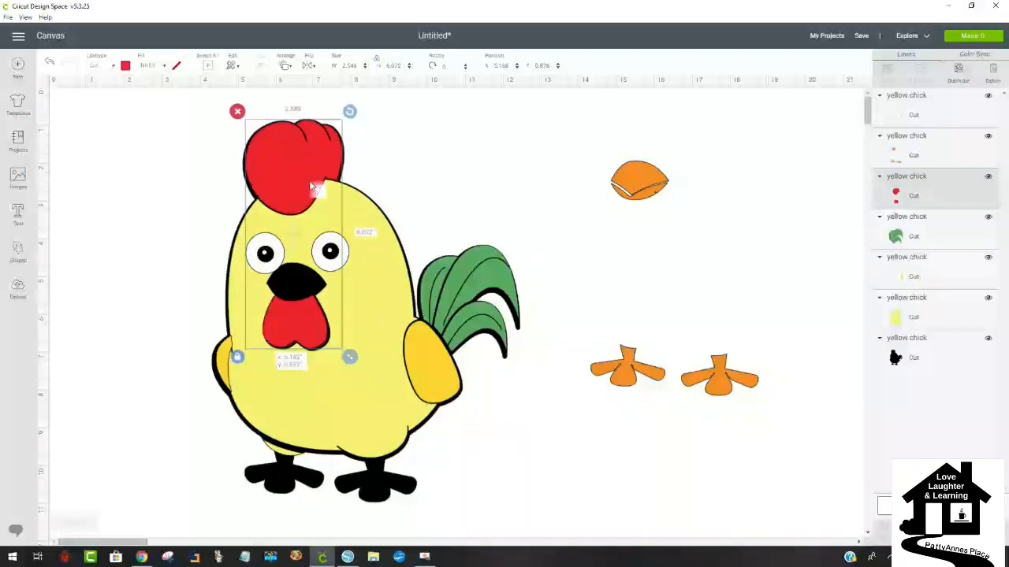
{"action": "left_click_drag", "start_coordinate": [631, 373], "coordinate": [286, 478]}
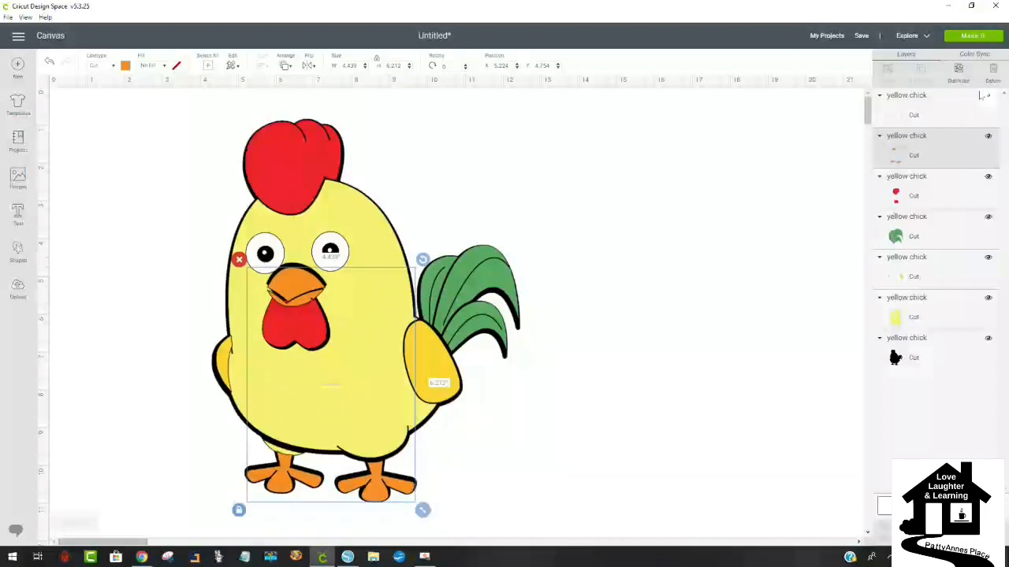
Prepare the project's mats for cutting, shift the eyes slightly on the white mat and examine the black silhouette mat.
{"action": "left_click", "coordinate": [975, 37]}
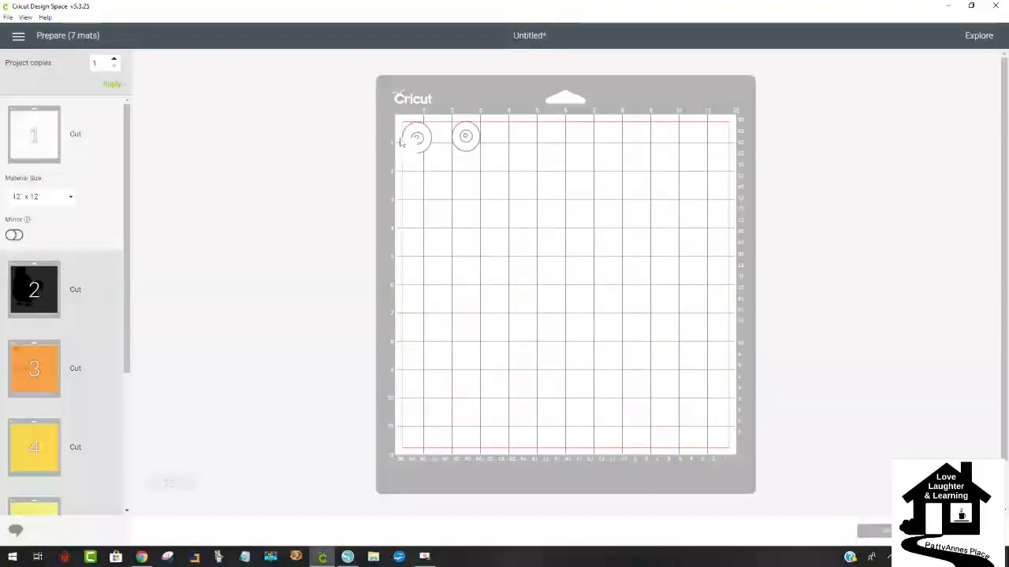
{"action": "mouse_move", "coordinate": [414, 157]}
{"action": "left_mouse_down"}
{"action": "mouse_move", "coordinate": [448, 154]}
{"action": "mouse_move", "coordinate": [423, 149]}
{"action": "left_mouse_up"}
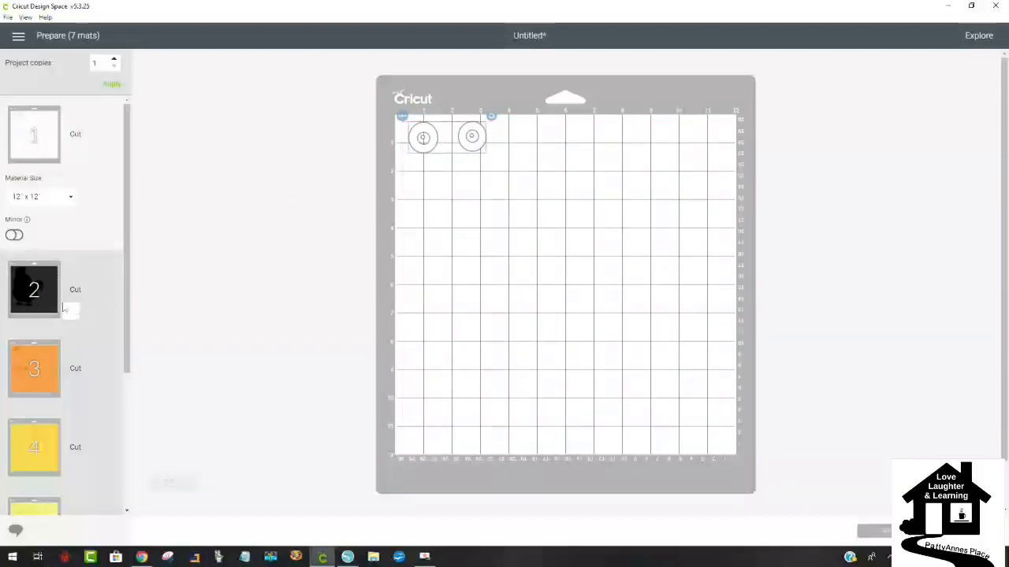
{"action": "left_click", "coordinate": [32, 309]}
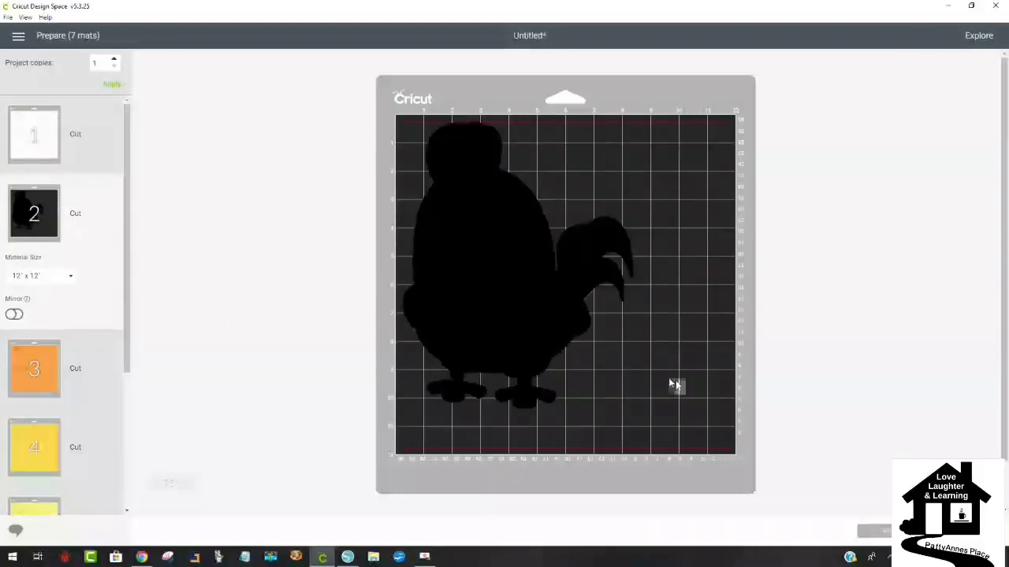
{"action": "scroll", "coordinate": [606, 279], "scroll_direction": "down", "scroll_amount": 2}
{"action": "scroll", "coordinate": [640, 277], "scroll_direction": "up", "scroll_amount": 2}
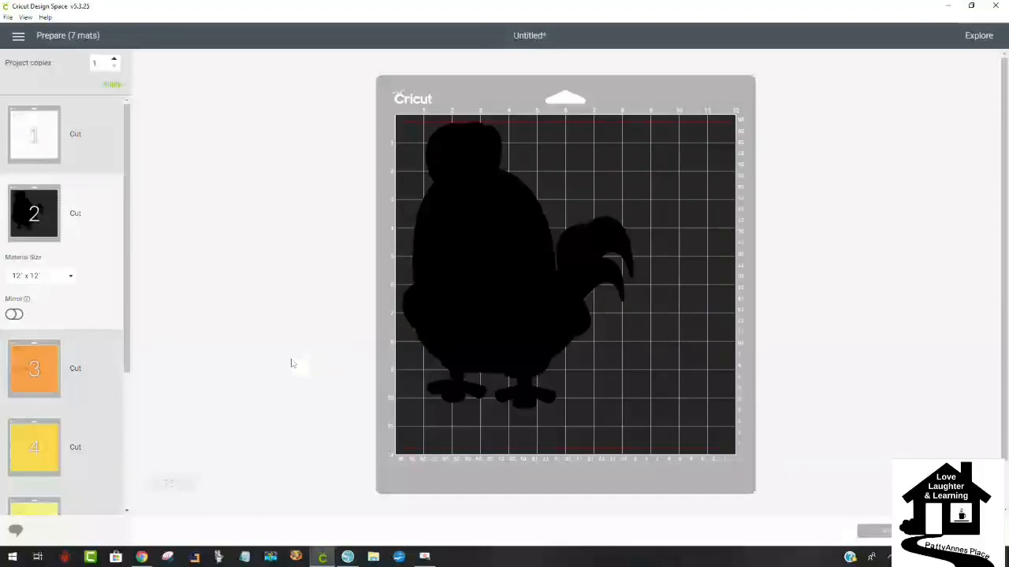
Examine the orange, dark yellow, light yellow, green and red cutting mats, and cancel back to the canvas.
{"action": "scroll", "coordinate": [293, 363], "scroll_direction": "down", "scroll_amount": 2}
{"action": "left_click", "coordinate": [34, 386]}
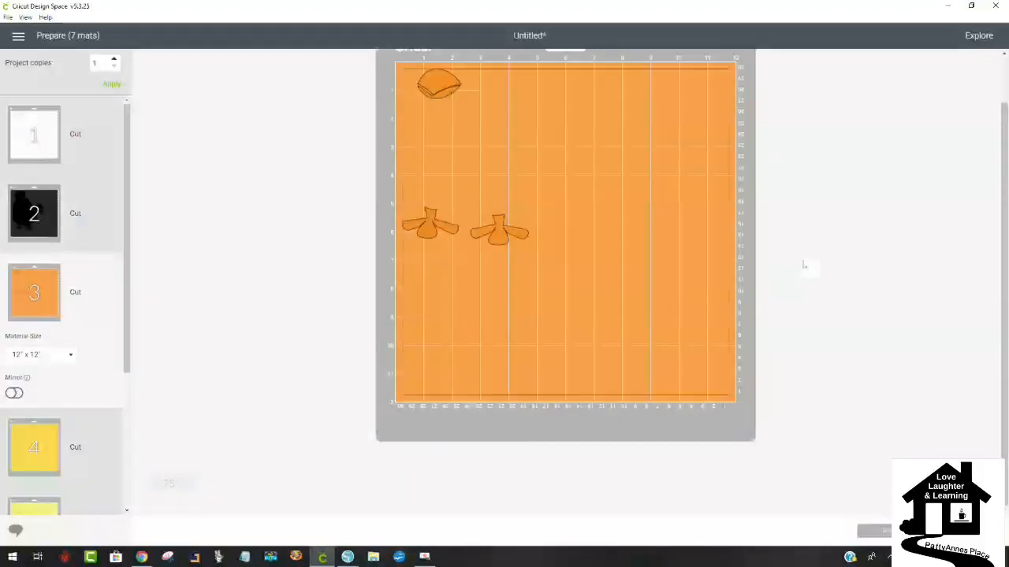
{"action": "left_click", "coordinate": [29, 464]}
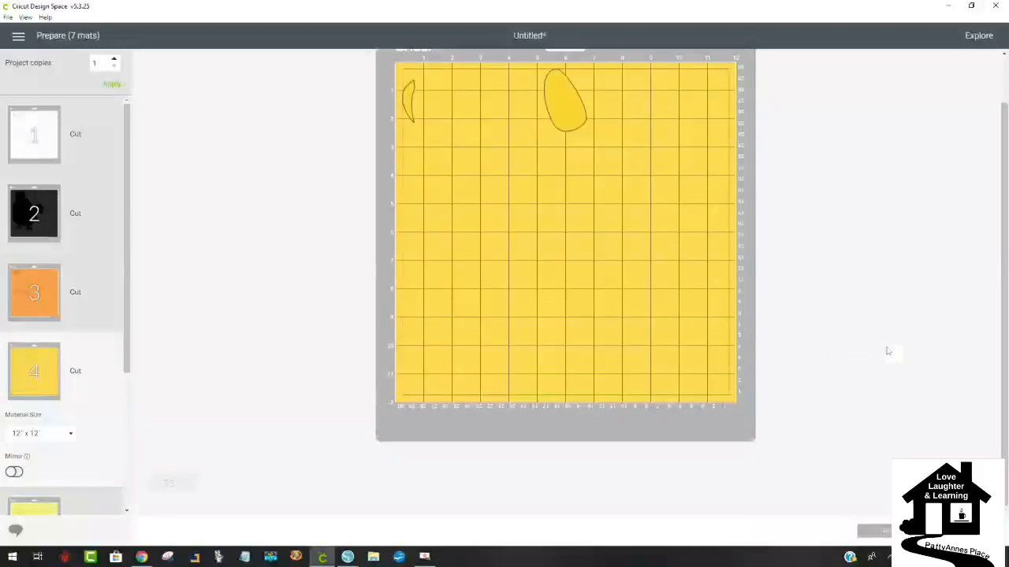
{"action": "left_click_drag", "start_coordinate": [124, 286], "coordinate": [132, 360]}
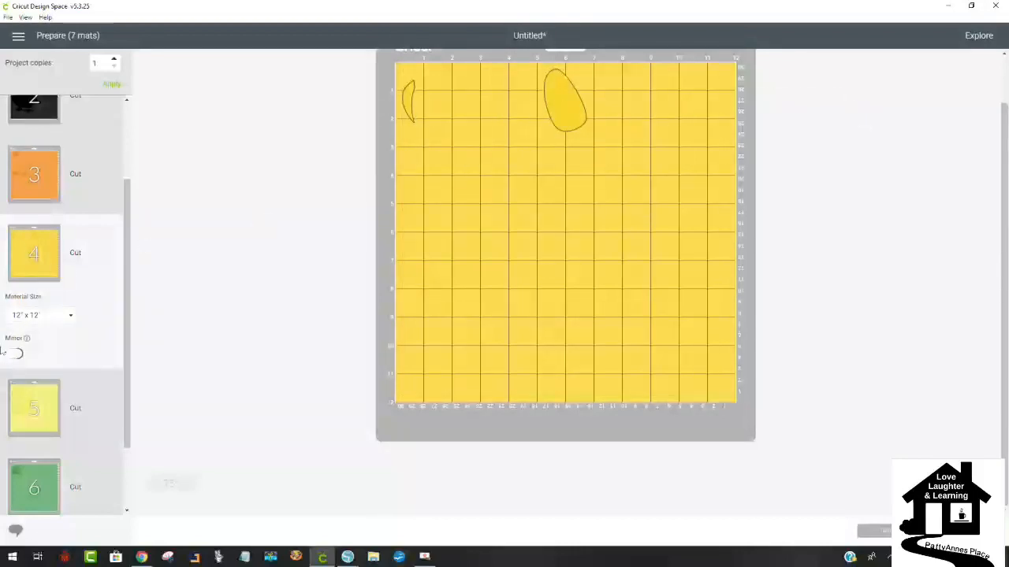
{"action": "left_click", "coordinate": [36, 429]}
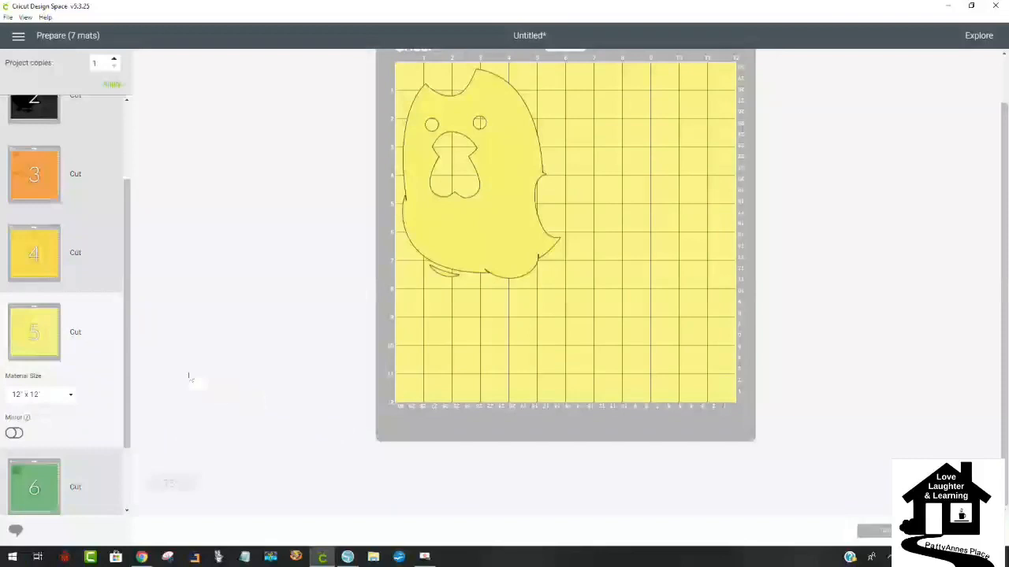
{"action": "scroll", "coordinate": [71, 315], "scroll_direction": "down", "scroll_amount": 2}
{"action": "left_click", "coordinate": [32, 390]}
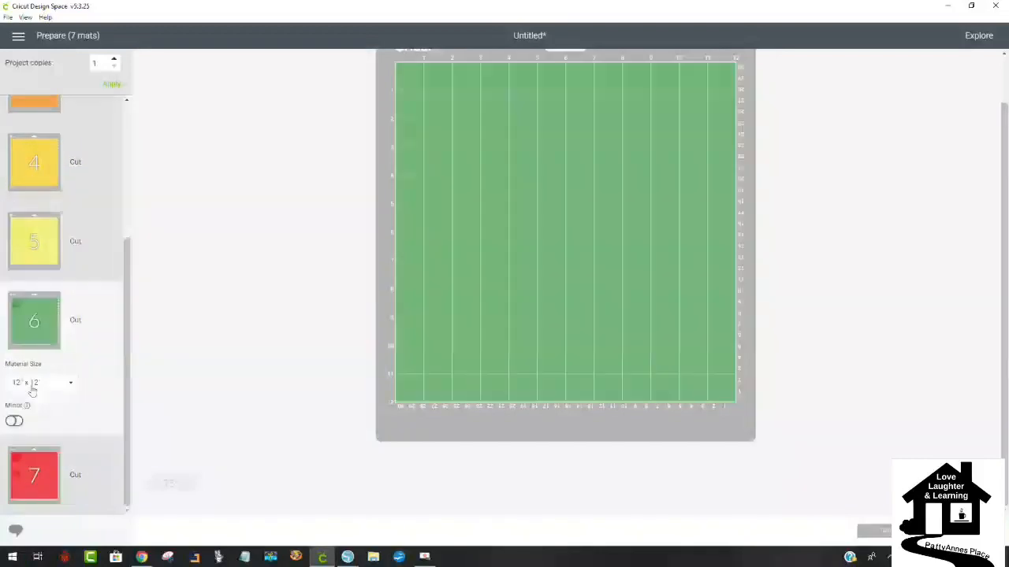
{"action": "left_click", "coordinate": [34, 476]}
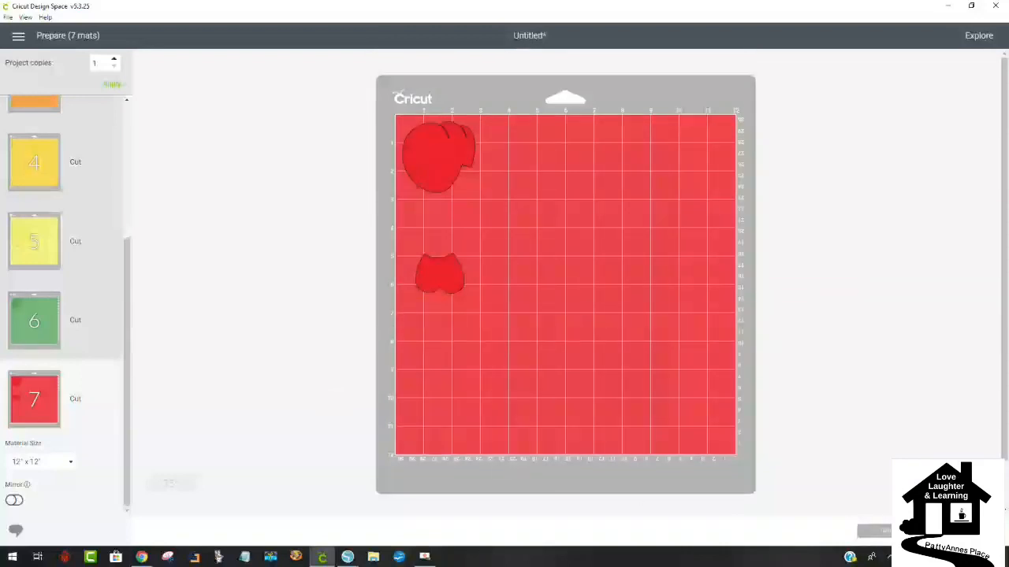
{"action": "left_click", "coordinate": [884, 531]}
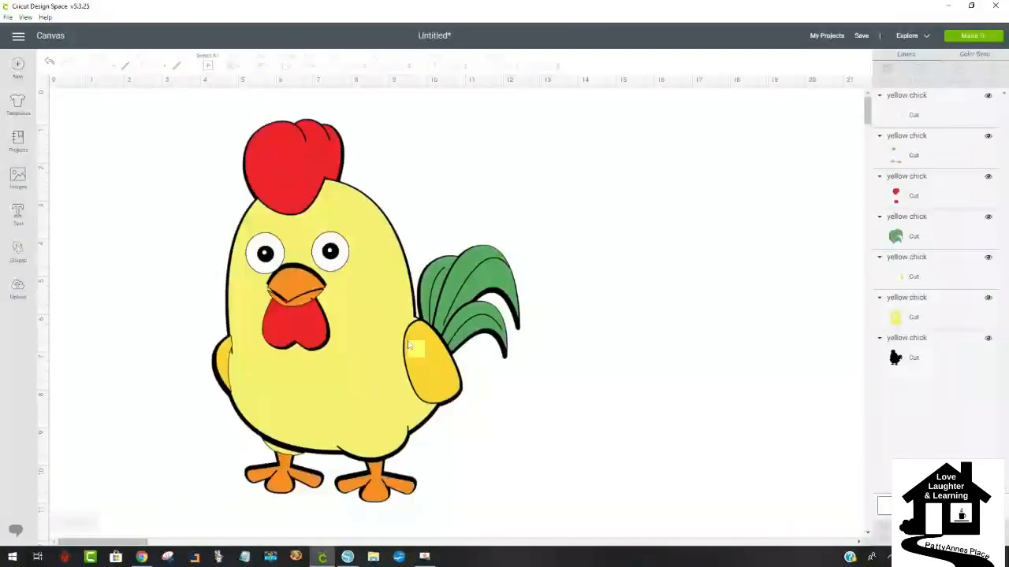
Nudge the orange beak and feet layer and the dark yellow wings to adjust their fit over the black silhouette.
{"action": "mouse_move", "coordinate": [356, 328]}
{"action": "left_mouse_down"}
{"action": "mouse_move", "coordinate": [365, 318]}
{"action": "mouse_move", "coordinate": [371, 340]}
{"action": "mouse_move", "coordinate": [344, 329]}
{"action": "left_mouse_up"}
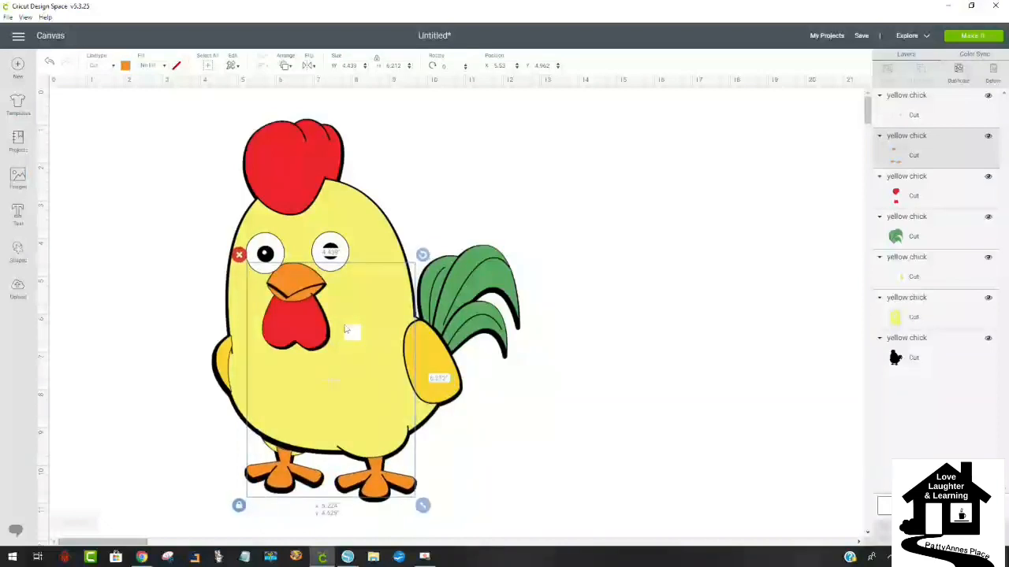
{"action": "left_click", "coordinate": [224, 377]}
{"action": "left_click_drag", "start_coordinate": [224, 377], "coordinate": [225, 380]}
{"action": "left_click", "coordinate": [326, 387]}
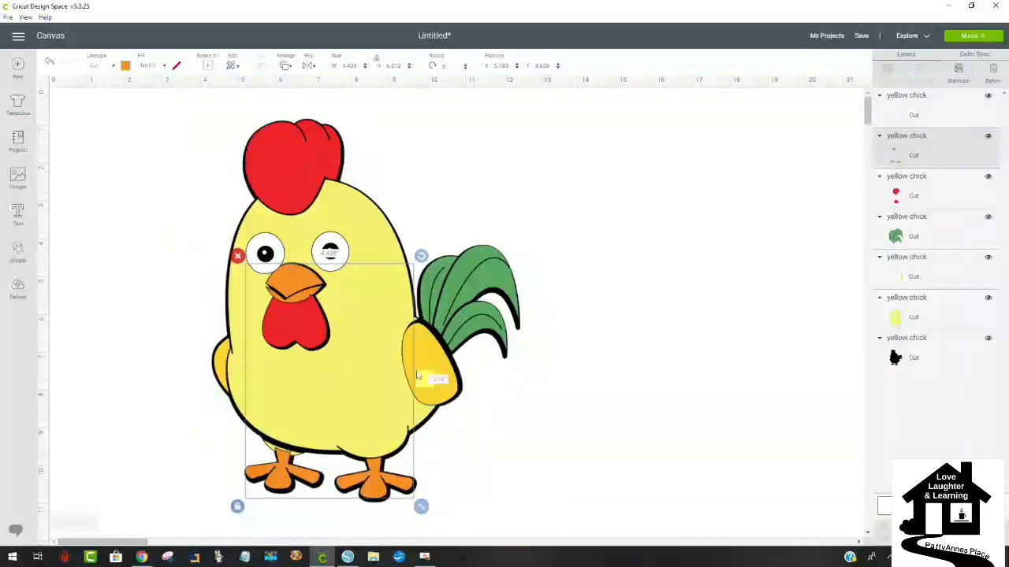
Nudge the dark yellow wings and the green tail feathers over the black silhouette to check their fit, and select the orange beak and feet layer.
{"action": "left_click", "coordinate": [436, 370]}
{"action": "left_click_drag", "start_coordinate": [435, 371], "coordinate": [435, 369]}
{"action": "left_click", "coordinate": [607, 326]}
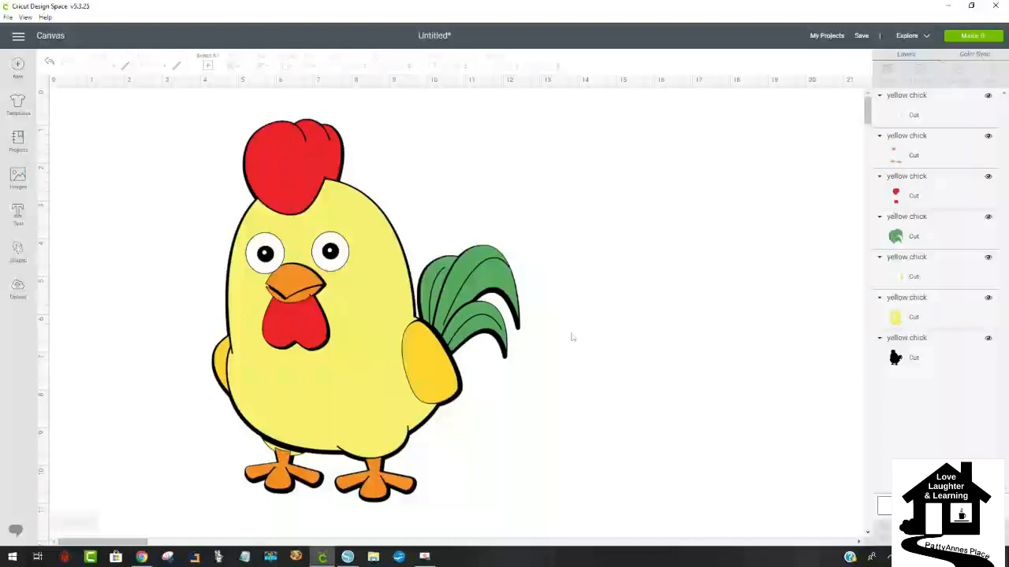
{"action": "left_click", "coordinate": [472, 294]}
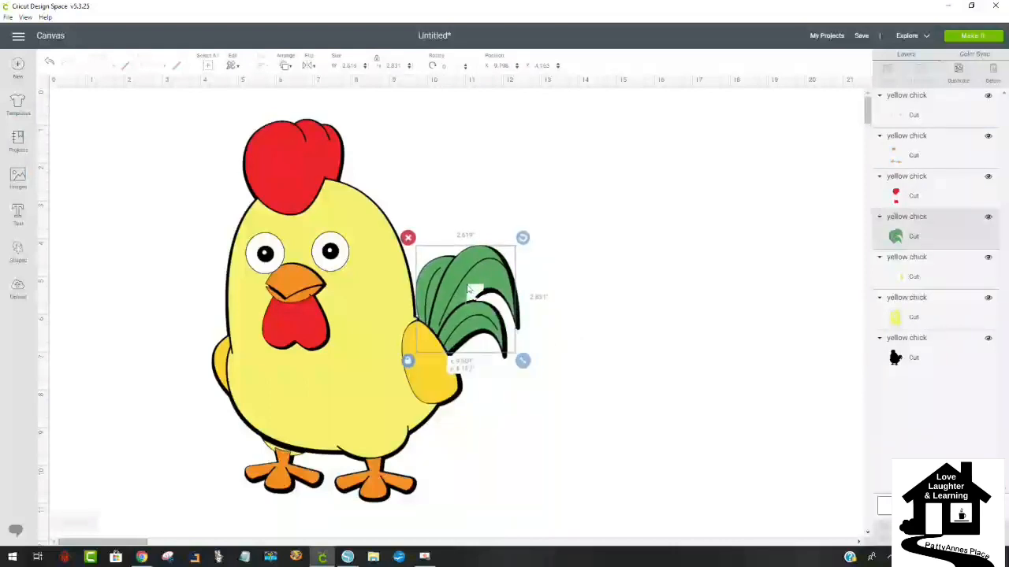
{"action": "left_click_drag", "start_coordinate": [470, 291], "coordinate": [472, 293]}
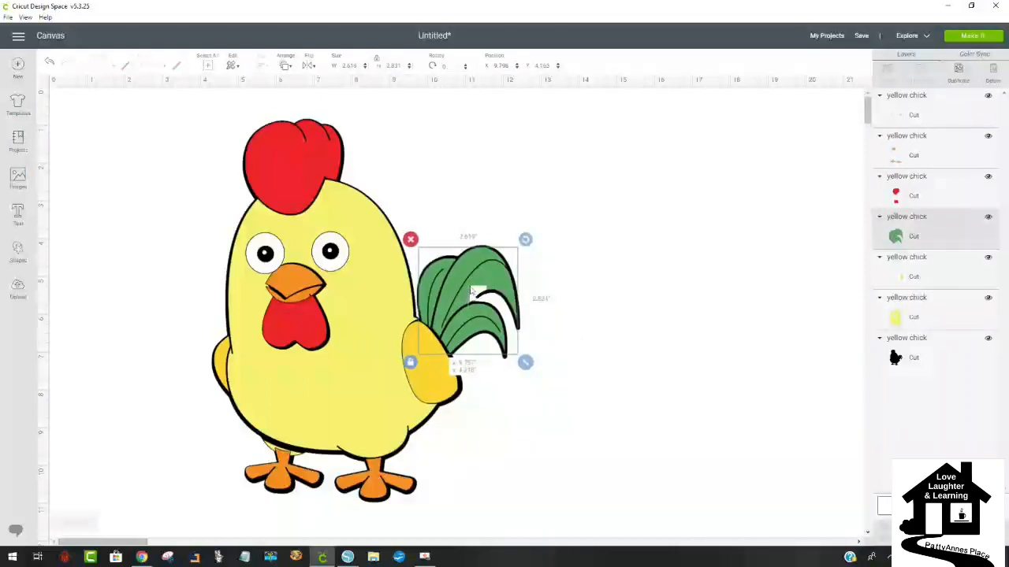
{"action": "left_click", "coordinate": [617, 286]}
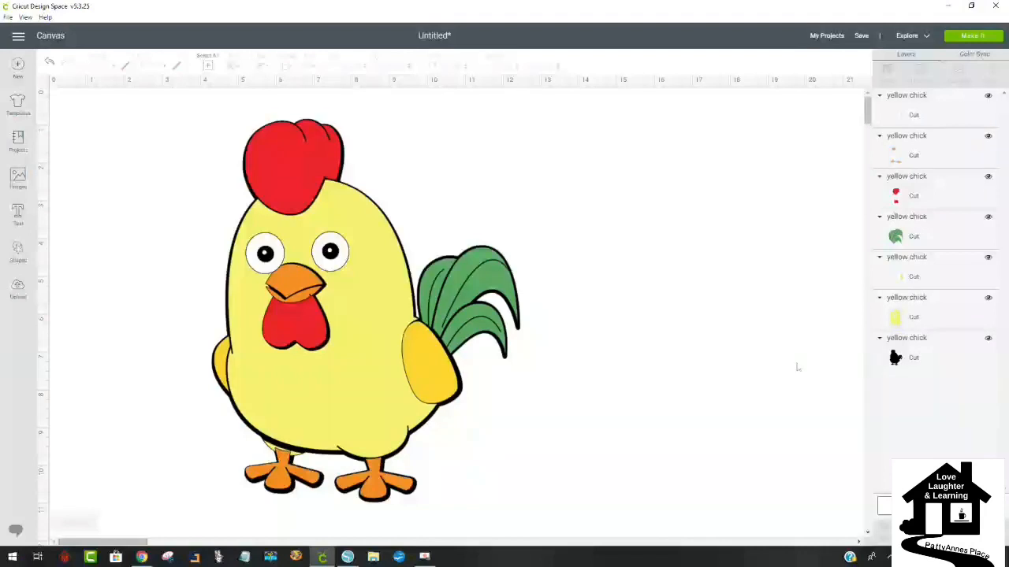
{"action": "left_click", "coordinate": [292, 463]}
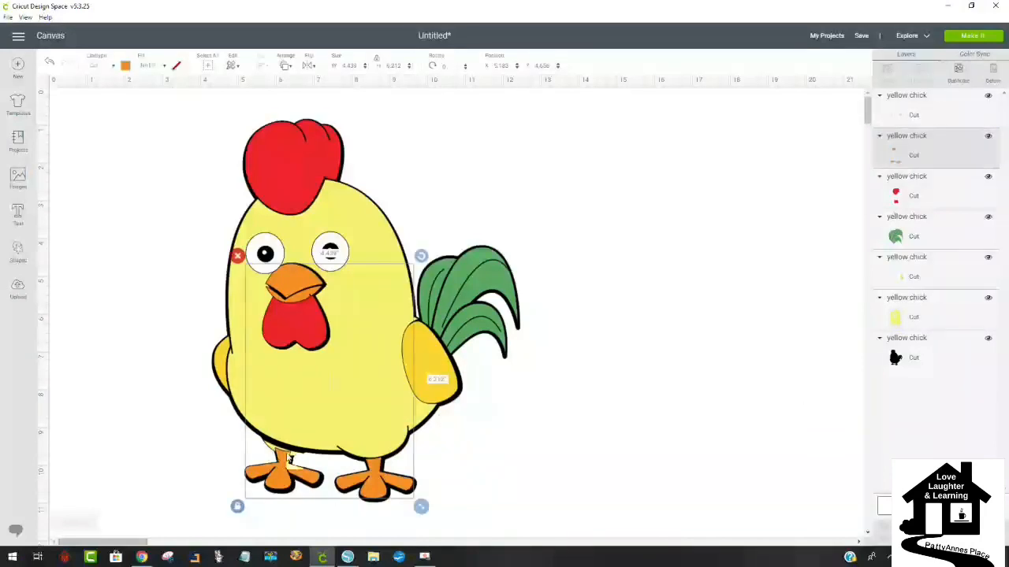
Switch to Silhouette Studio and shift the grouped chicken slightly on the mat.
{"action": "left_click", "coordinate": [347, 557]}
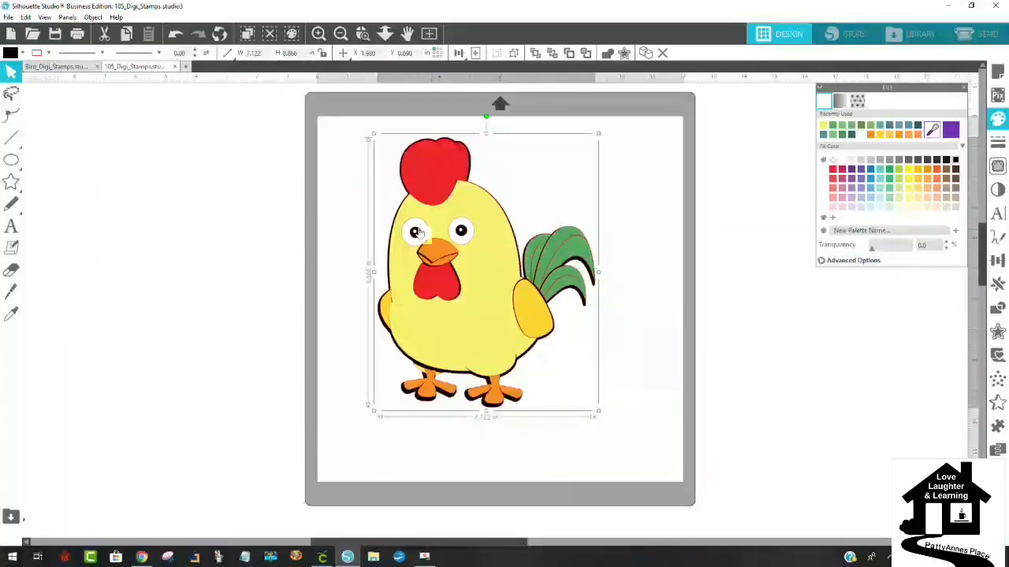
{"action": "left_click", "coordinate": [202, 245]}
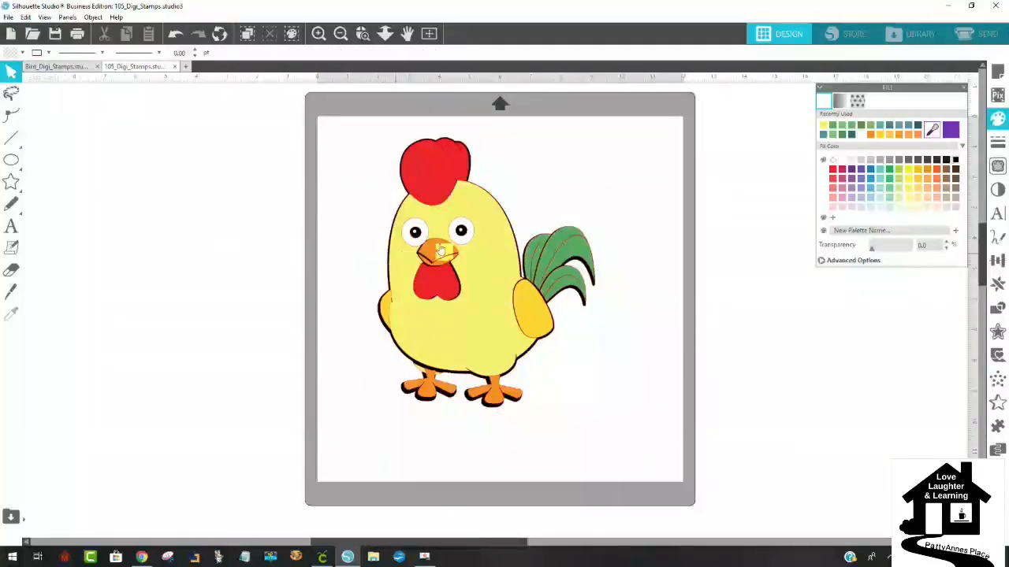
{"action": "left_click_drag", "start_coordinate": [433, 175], "coordinate": [436, 180]}
Bring up Select by Color, place it beside the chicken, and examine the colours listed by line and by fill.
{"action": "left_click", "coordinate": [292, 34]}
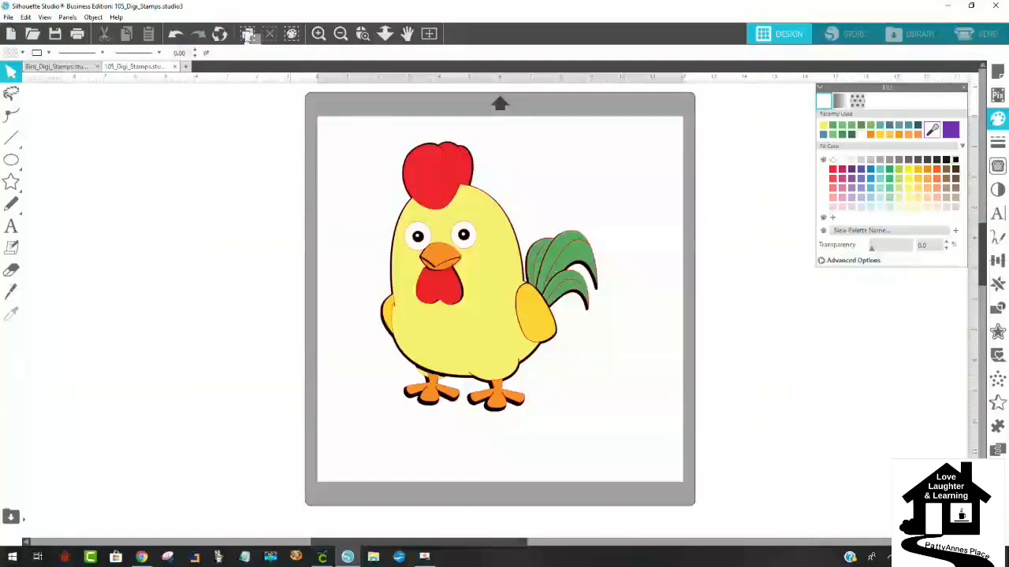
{"action": "left_click", "coordinate": [292, 35]}
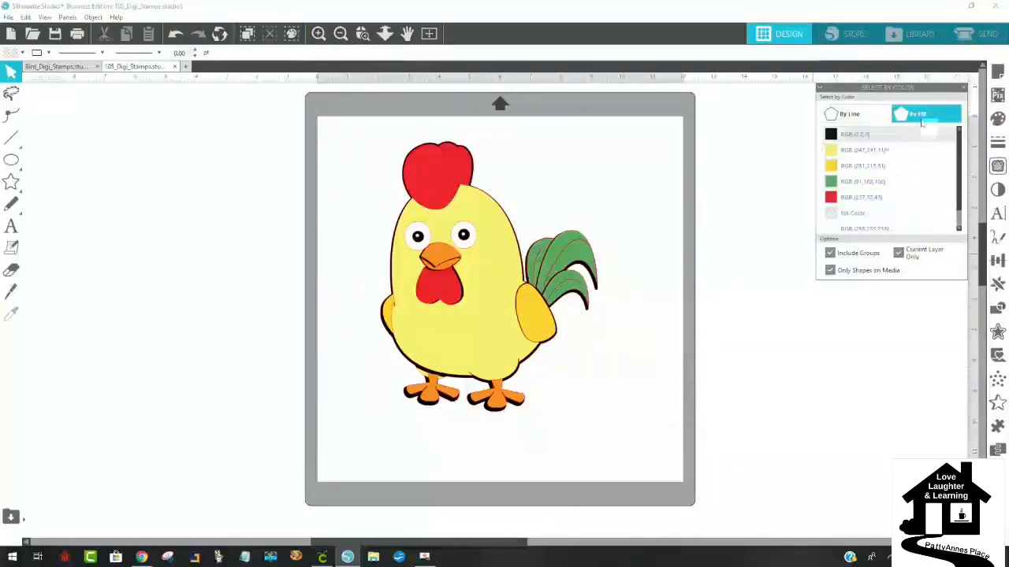
{"action": "left_click_drag", "start_coordinate": [914, 92], "coordinate": [718, 102]}
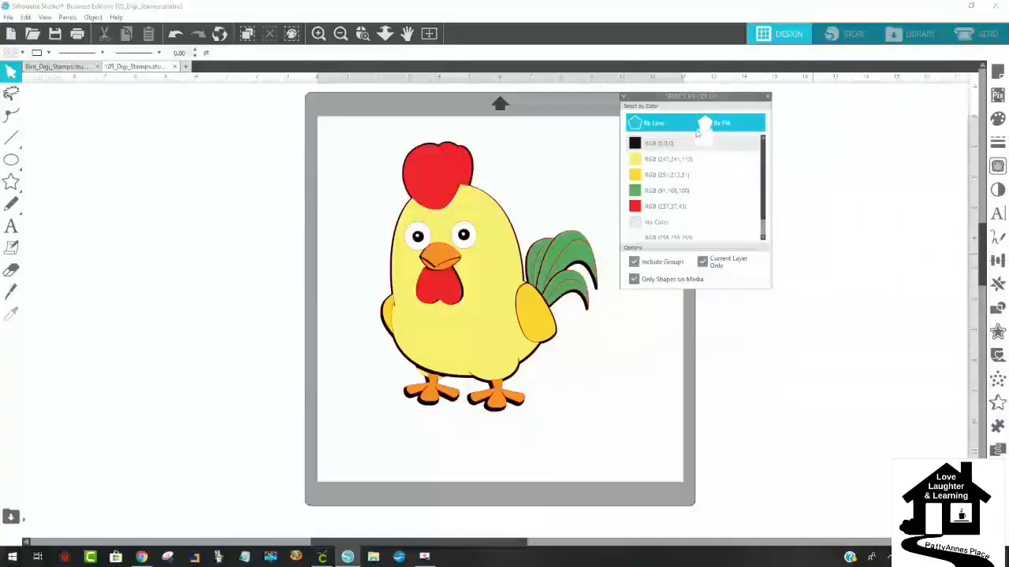
{"action": "left_click", "coordinate": [659, 125]}
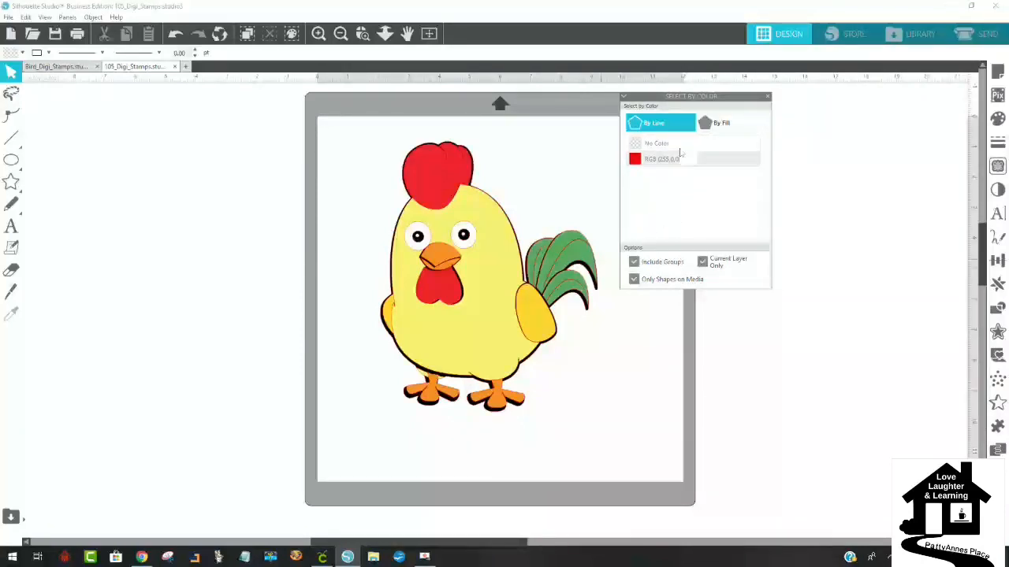
{"action": "left_click", "coordinate": [739, 132]}
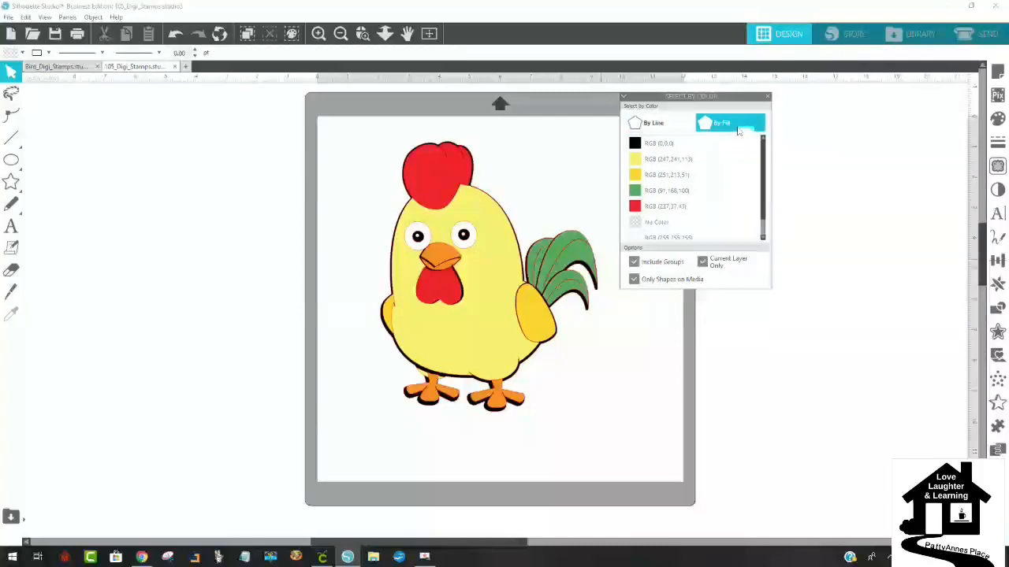
{"action": "scroll", "coordinate": [648, 167], "scroll_direction": "down", "scroll_amount": 1}
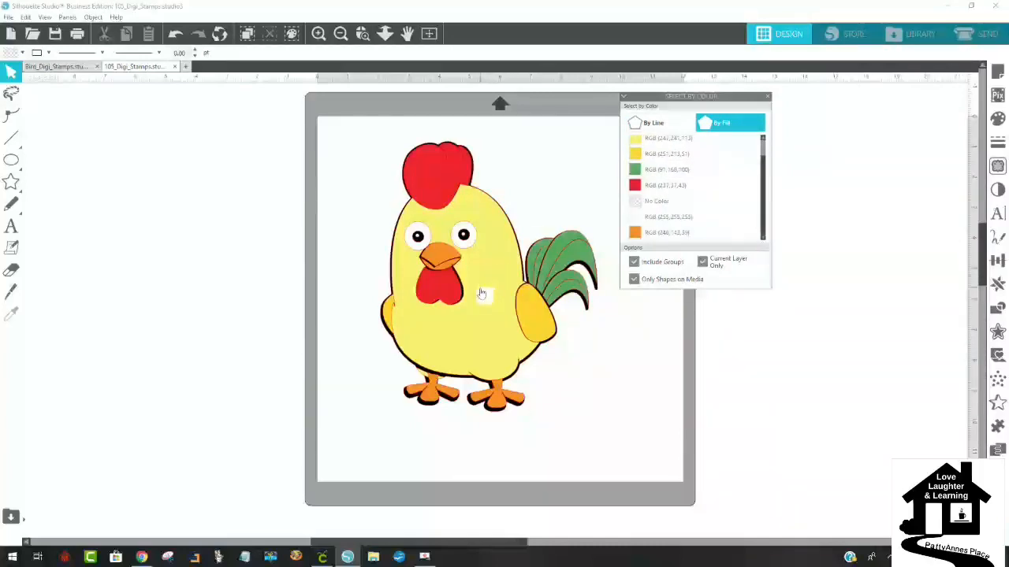
Place a duplicate of the grouped chicken off the mat, fill it with purple, and review the list of fill colours.
{"action": "left_click_drag", "start_coordinate": [480, 295], "coordinate": [162, 294]}
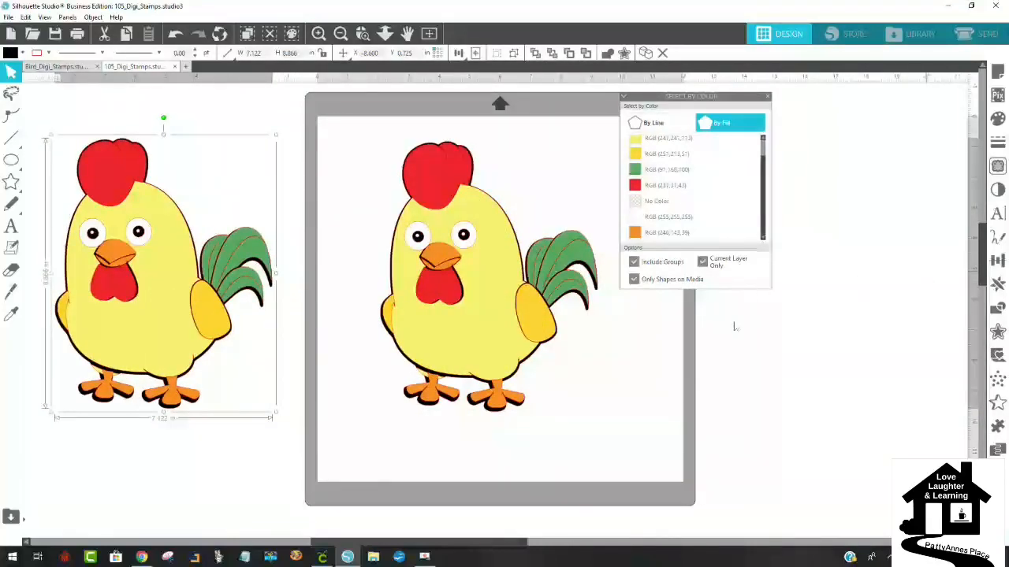
{"action": "right_click", "coordinate": [155, 346]}
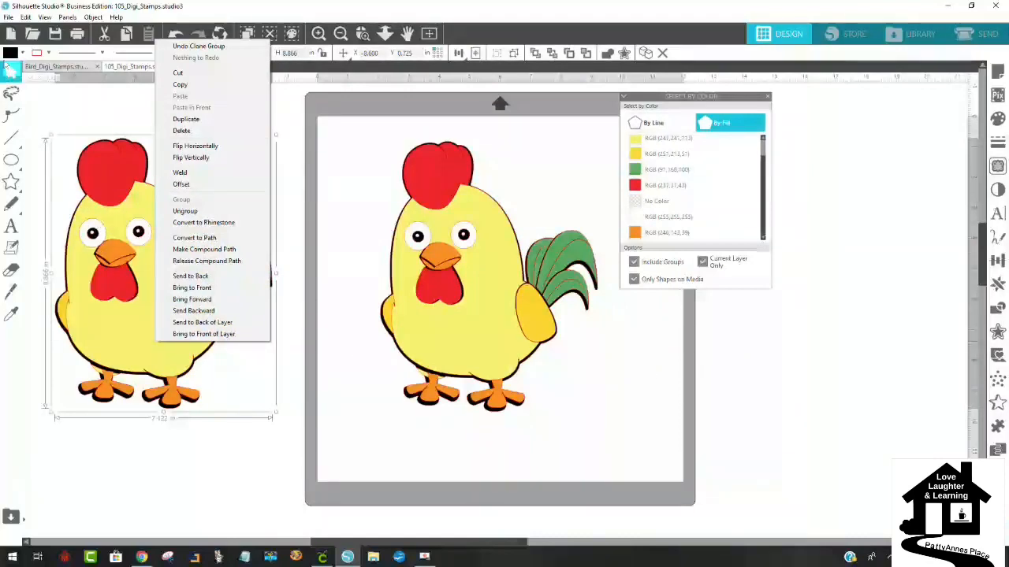
{"action": "left_click", "coordinate": [17, 55]}
{"action": "left_click", "coordinate": [22, 53]}
{"action": "left_click", "coordinate": [138, 72]}
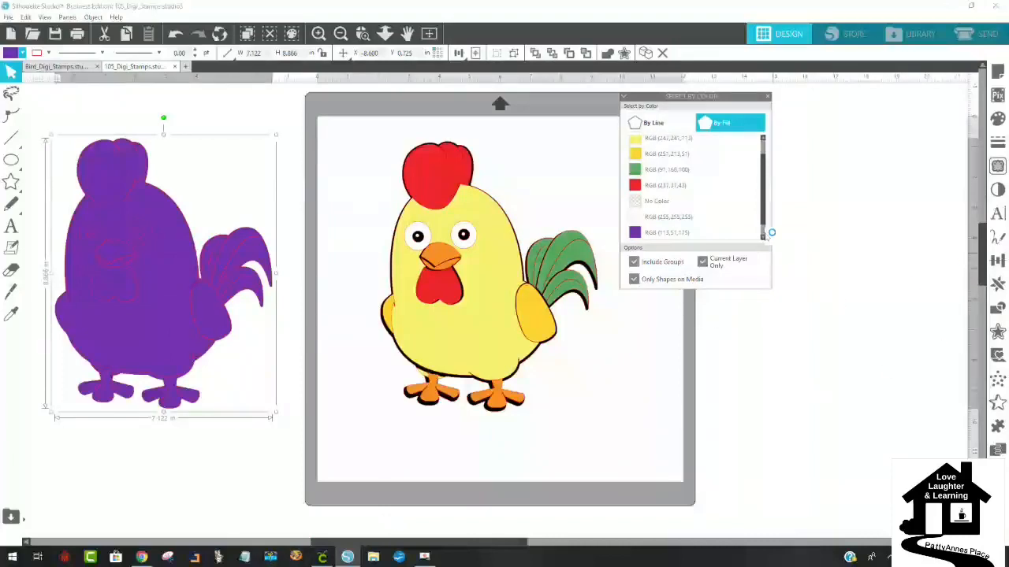
{"action": "scroll", "coordinate": [732, 179], "scroll_direction": "down", "scroll_amount": 1}
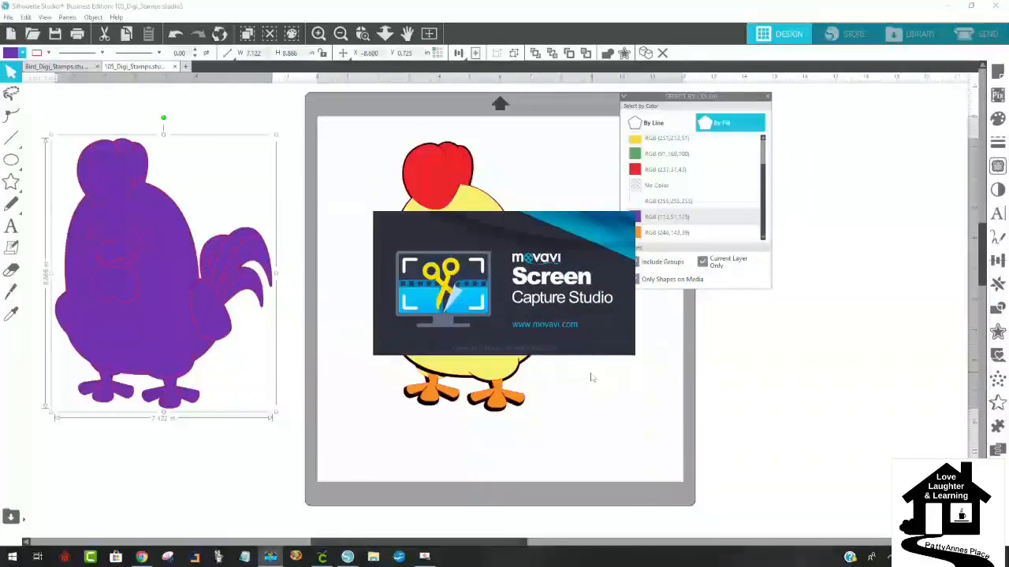
Close the Movavi Screen Capture Studio window and dismiss its Video Suite offer.
{"action": "right_click", "coordinate": [265, 551]}
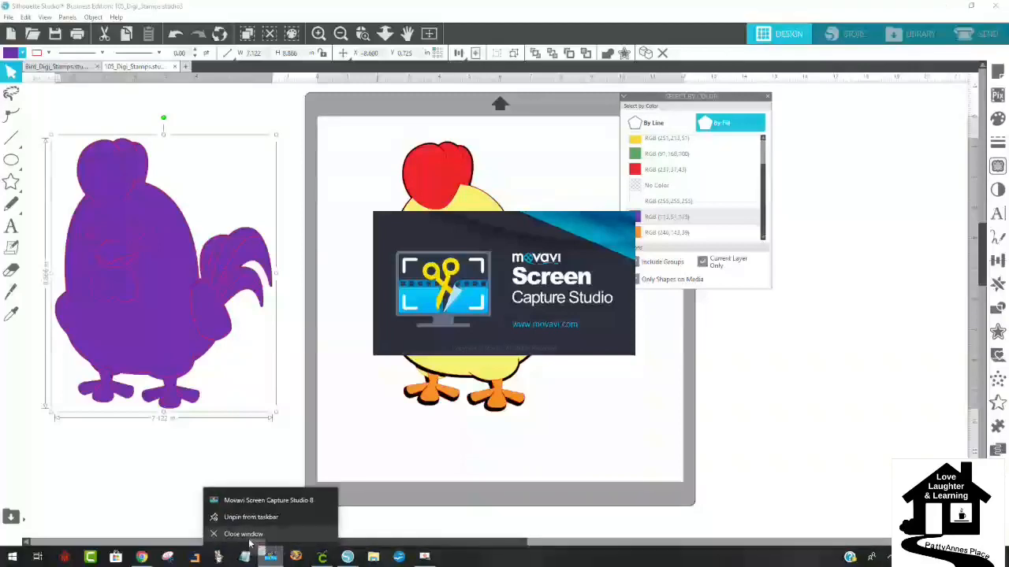
{"action": "left_click", "coordinate": [245, 534]}
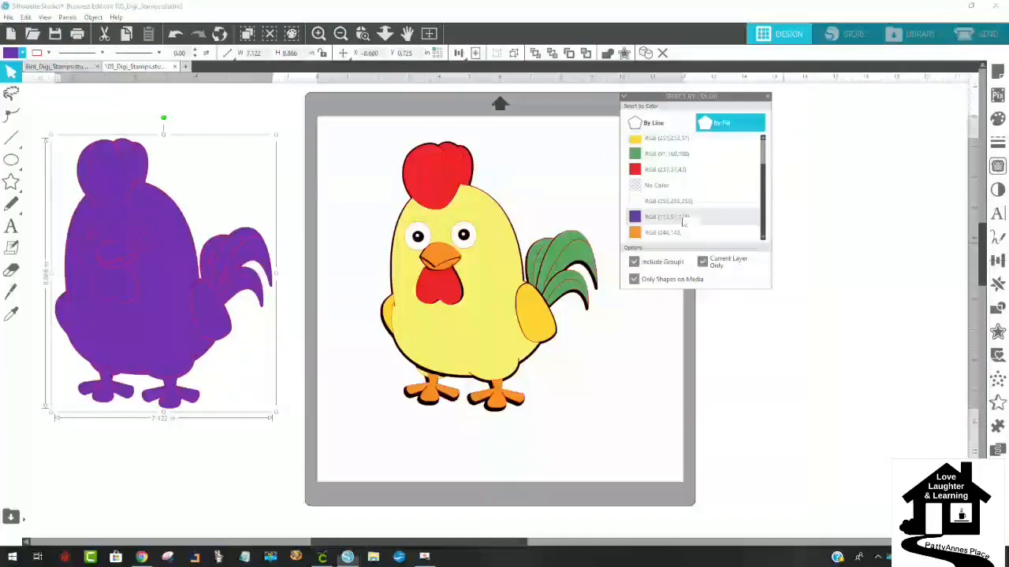
{"action": "left_click", "coordinate": [659, 203]}
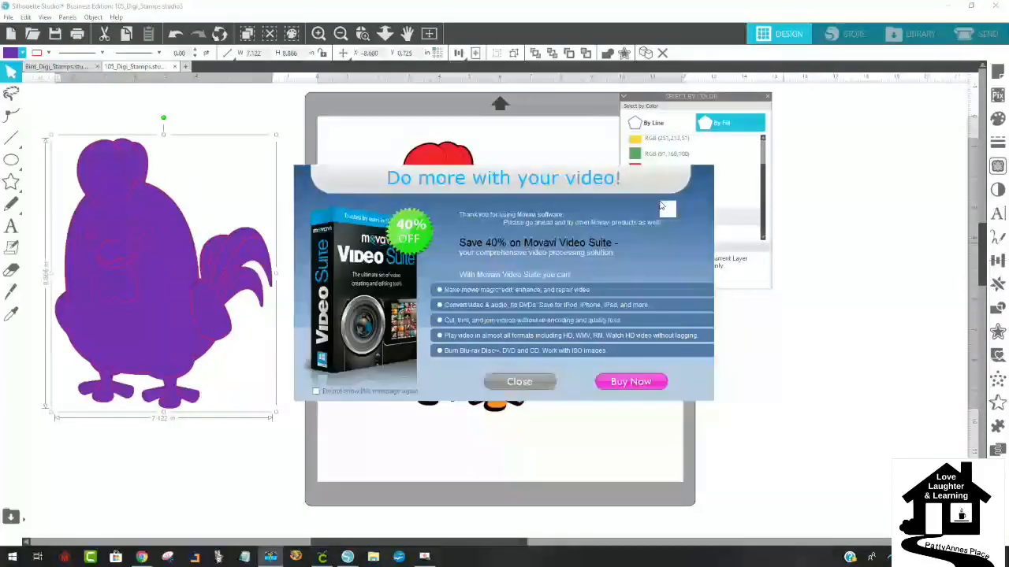
{"action": "left_click", "coordinate": [522, 383]}
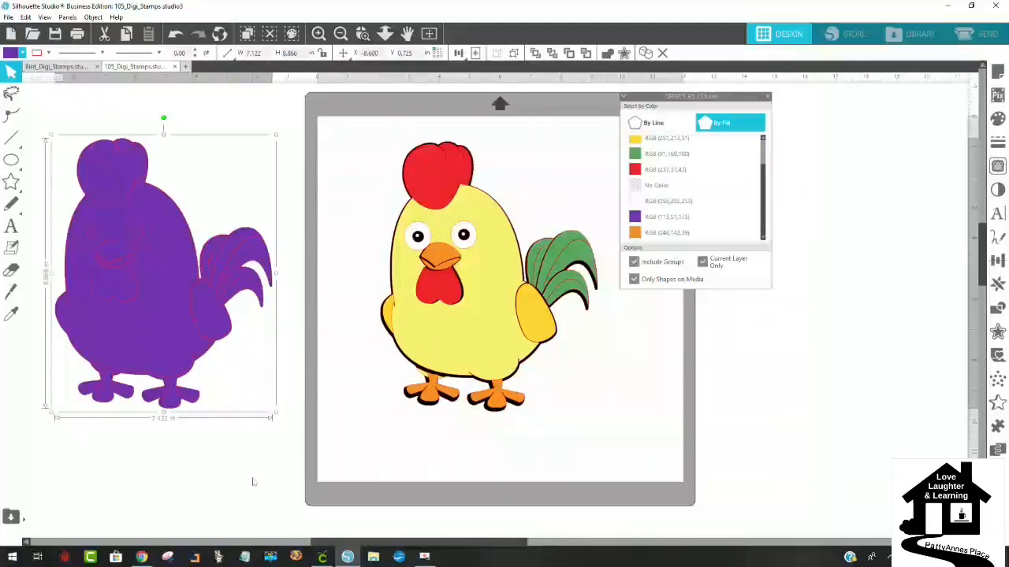
Delete the purple copy of the chicken from beside the mat.
{"action": "left_click", "coordinate": [252, 482]}
{"action": "left_click_drag", "start_coordinate": [253, 453], "coordinate": [63, 153]}
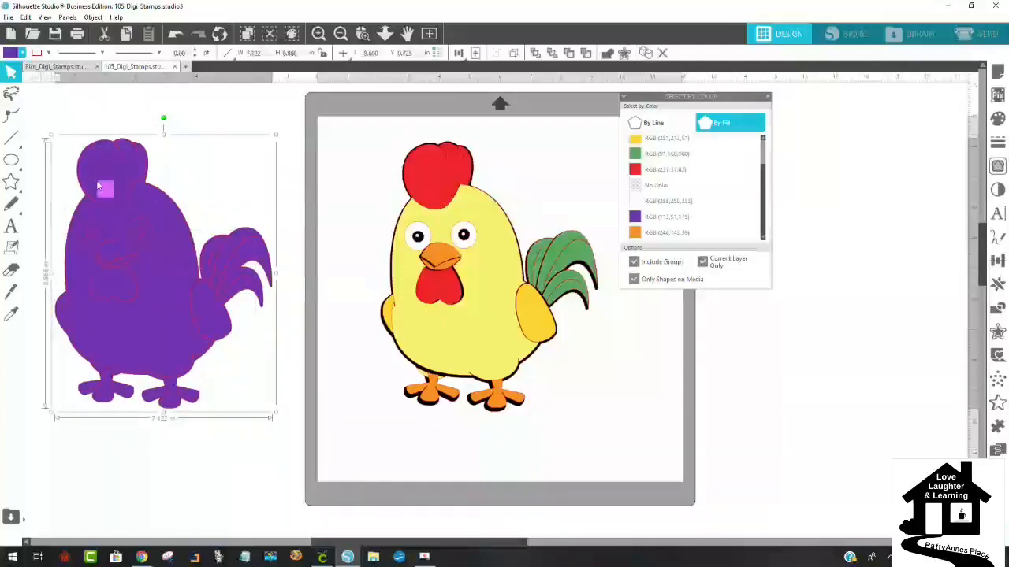
{"action": "key", "text": "Delete"}
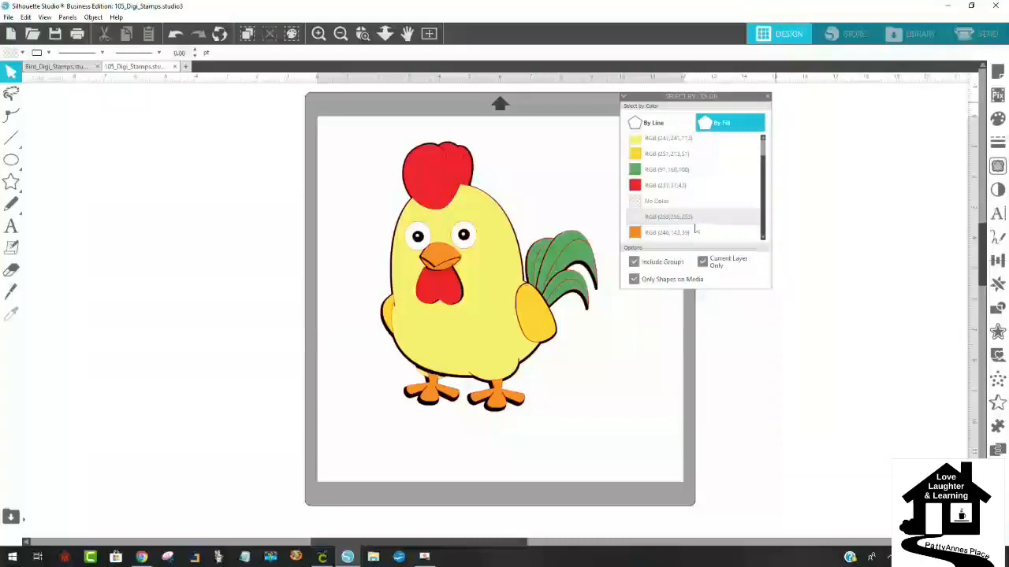
Move Select by Color off the mat, draw a blue circle about 2.9 in wide beside the chicken's comb, and delete the circle.
{"action": "scroll", "coordinate": [695, 230], "scroll_direction": "up", "scroll_amount": 1}
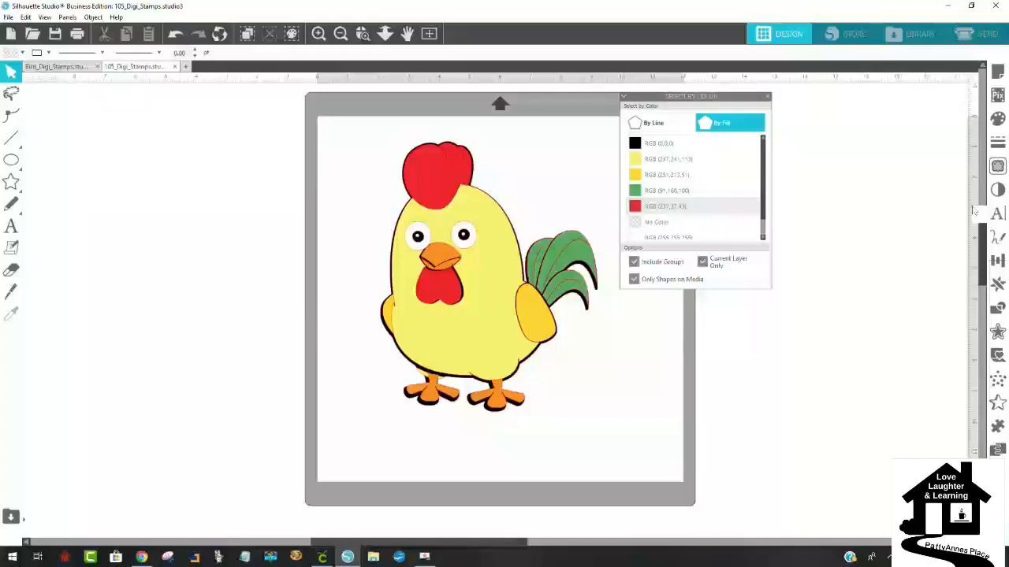
{"action": "left_click_drag", "start_coordinate": [704, 96], "coordinate": [806, 102]}
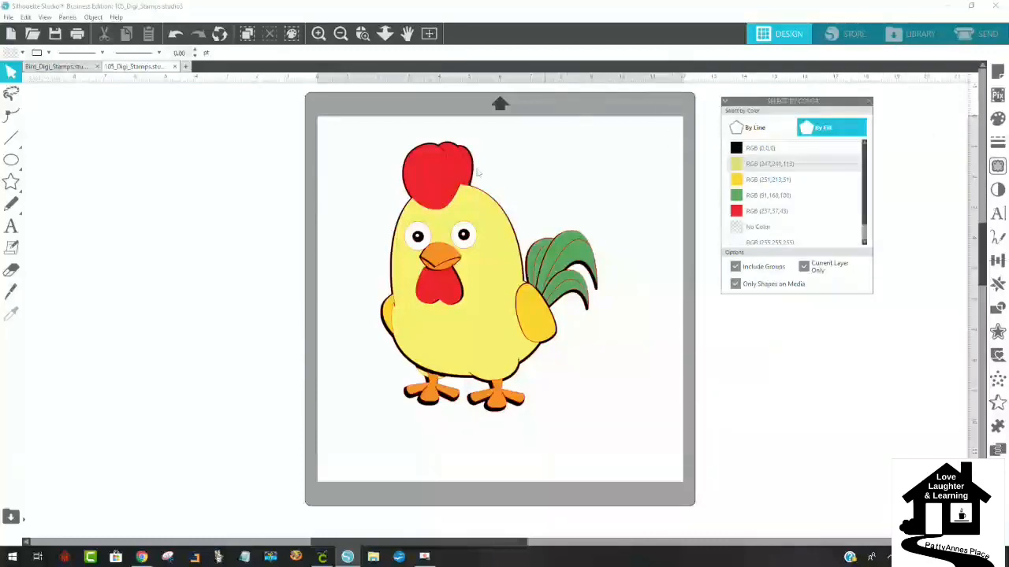
{"action": "left_click", "coordinate": [12, 161]}
{"action": "left_click", "coordinate": [77, 160]}
{"action": "left_click_drag", "start_coordinate": [565, 142], "coordinate": [655, 235]}
{"action": "left_click", "coordinate": [11, 71]}
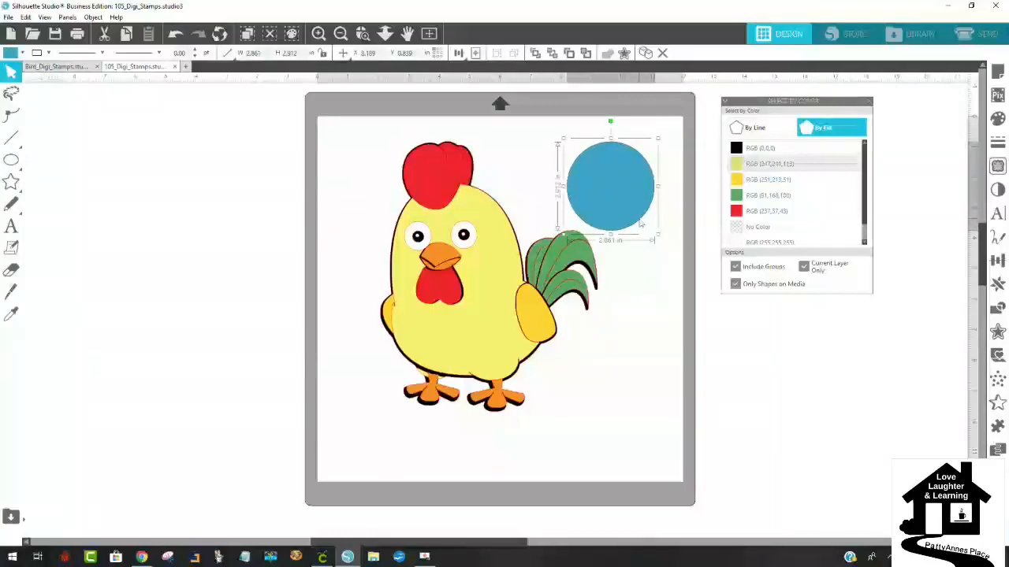
{"action": "key", "text": "Delete"}
Draw a blue heart about 7.75 by 7.13 in near the chicken and move the chicken clear of it.
{"action": "left_click", "coordinate": [14, 184]}
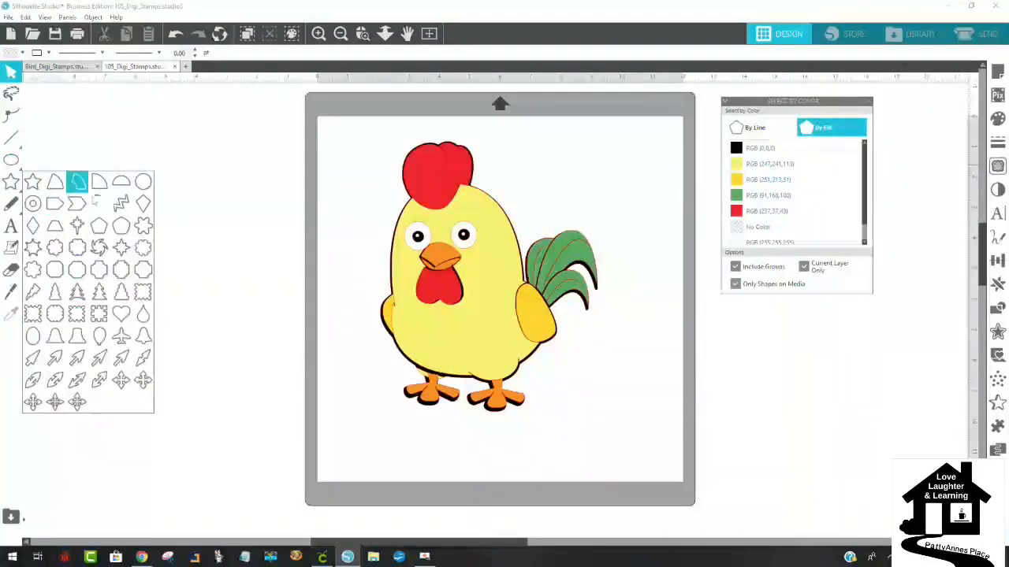
{"action": "left_click", "coordinate": [121, 315]}
{"action": "left_click_drag", "start_coordinate": [283, 322], "coordinate": [276, 390]}
{"action": "left_click_drag", "start_coordinate": [461, 371], "coordinate": [576, 386]}
Turn the heart into a rhinestone outline with the edge rhinestone effect.
{"action": "left_click", "coordinate": [389, 260]}
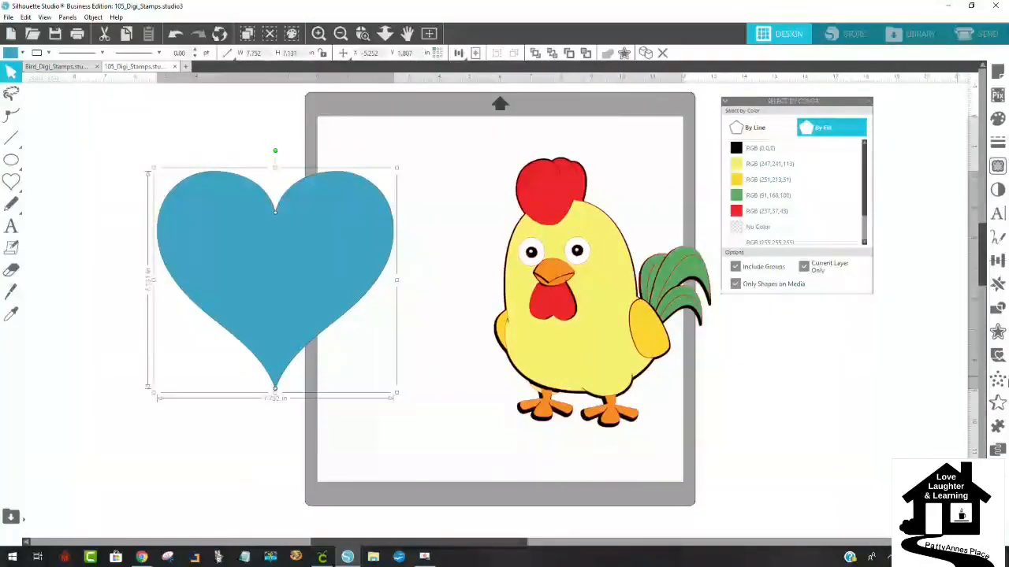
{"action": "left_click", "coordinate": [1004, 474]}
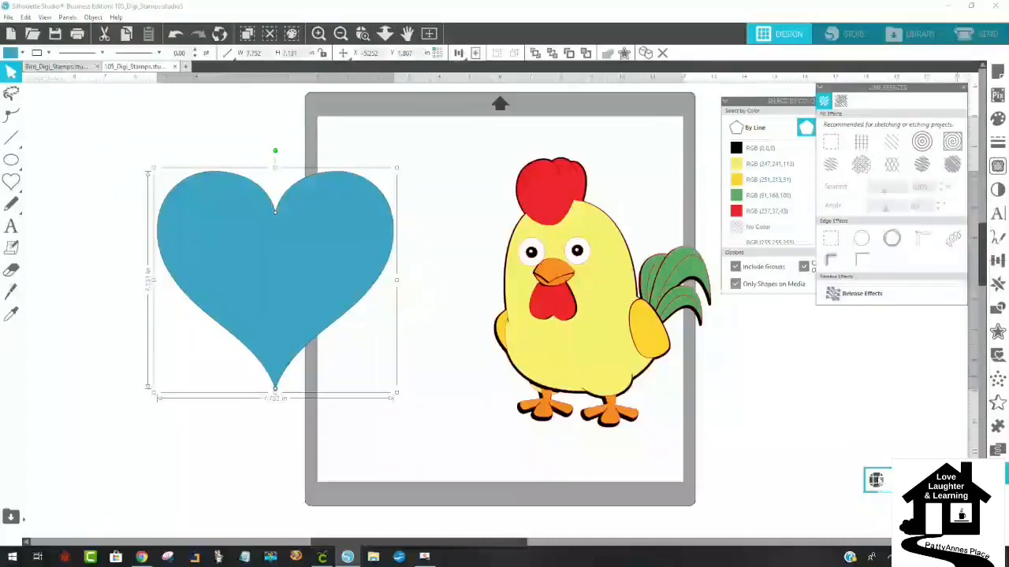
{"action": "left_click", "coordinate": [877, 480]}
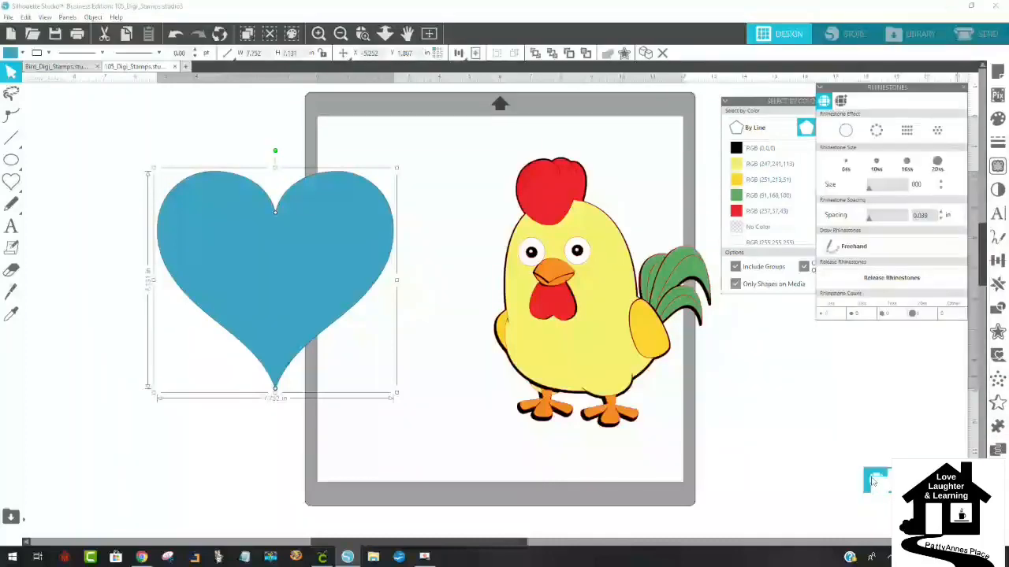
{"action": "left_click", "coordinate": [874, 132]}
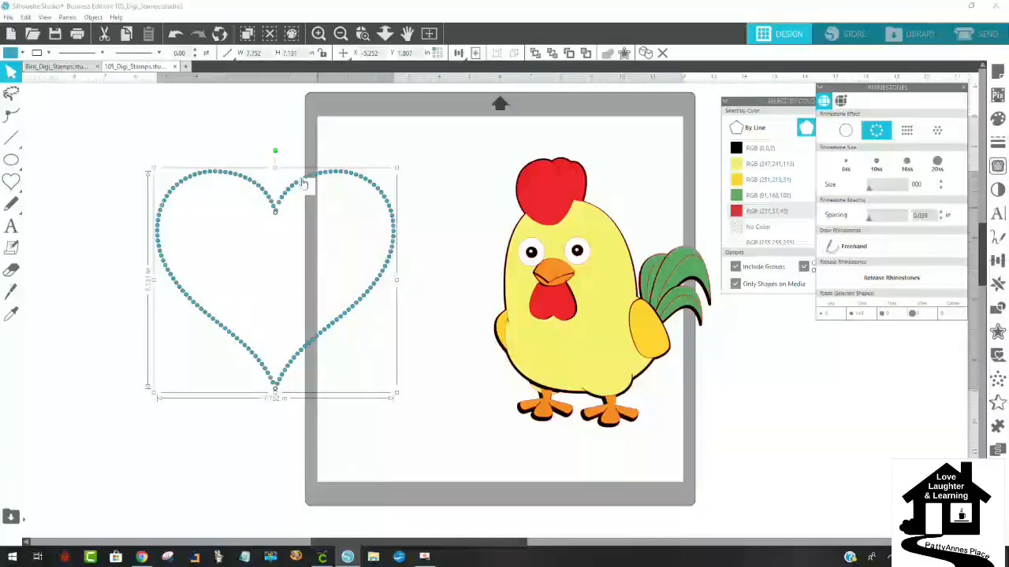
Move the chicken off the mat, position the rhinestone heart on the mat, and bring up the Send setup.
{"action": "left_click_drag", "start_coordinate": [283, 201], "coordinate": [392, 183]}
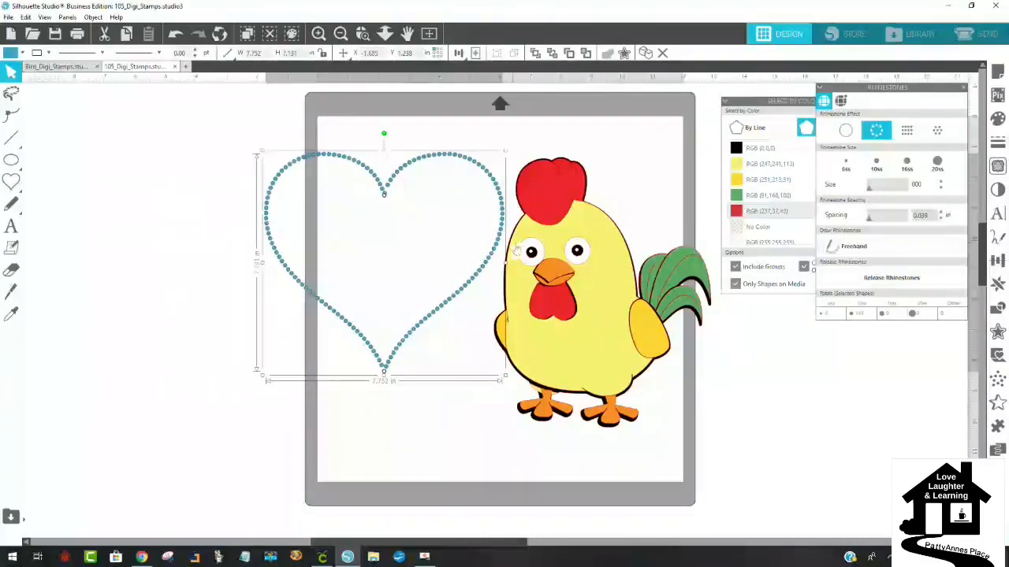
{"action": "left_click", "coordinate": [566, 276]}
{"action": "left_click_drag", "start_coordinate": [566, 275], "coordinate": [11, 220]}
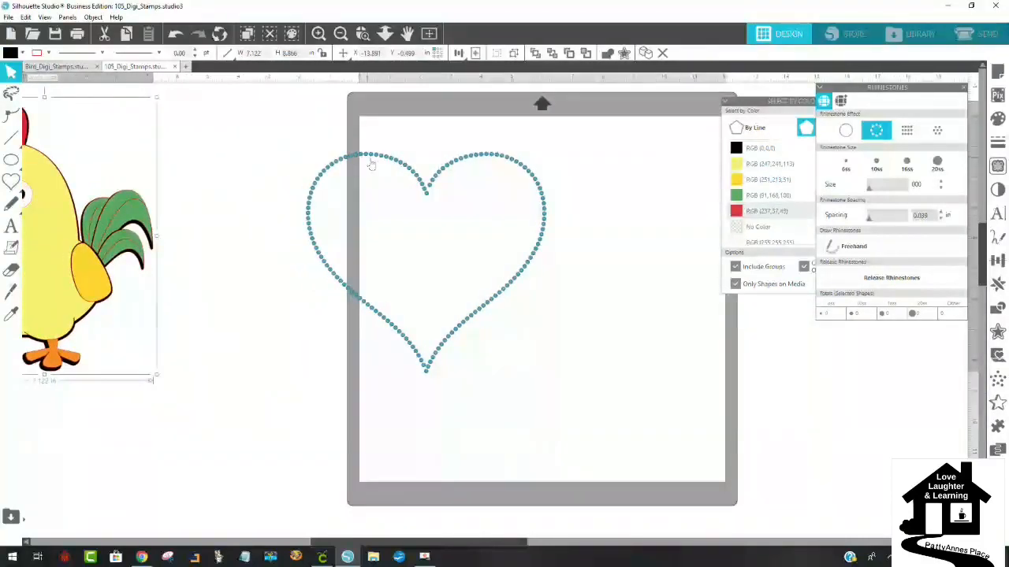
{"action": "left_click_drag", "start_coordinate": [383, 162], "coordinate": [468, 167]}
{"action": "left_click", "coordinate": [468, 166]}
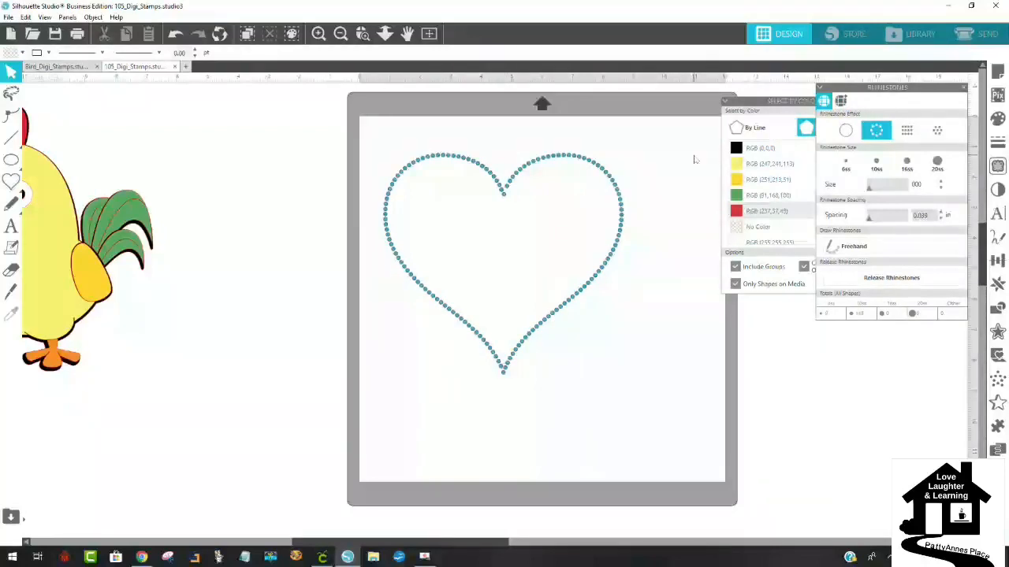
{"action": "left_click", "coordinate": [975, 34]}
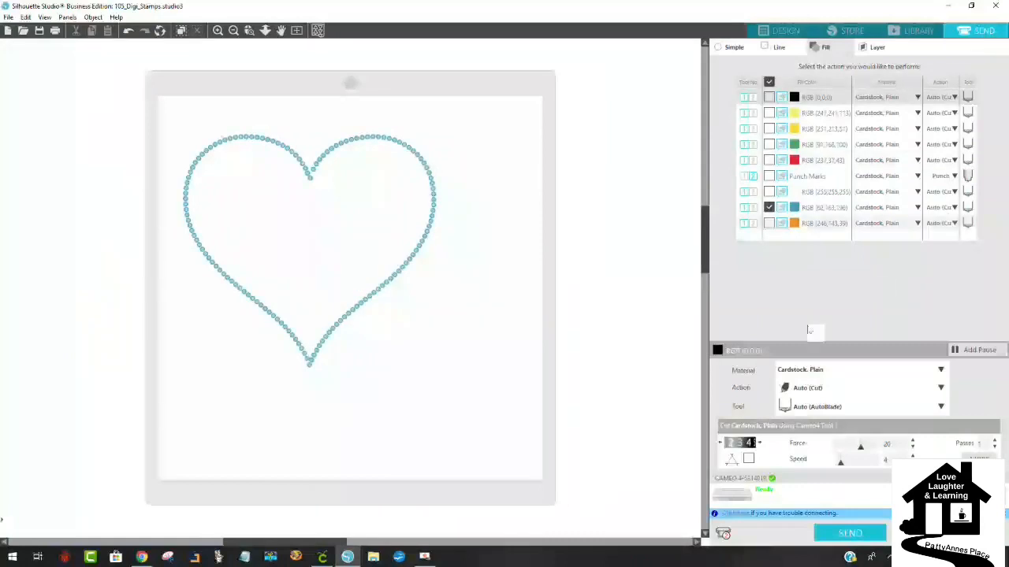
Switch the cut setup to Simple mode, then return to the design and move the rhinestone heart off the mat.
{"action": "left_click", "coordinate": [780, 47]}
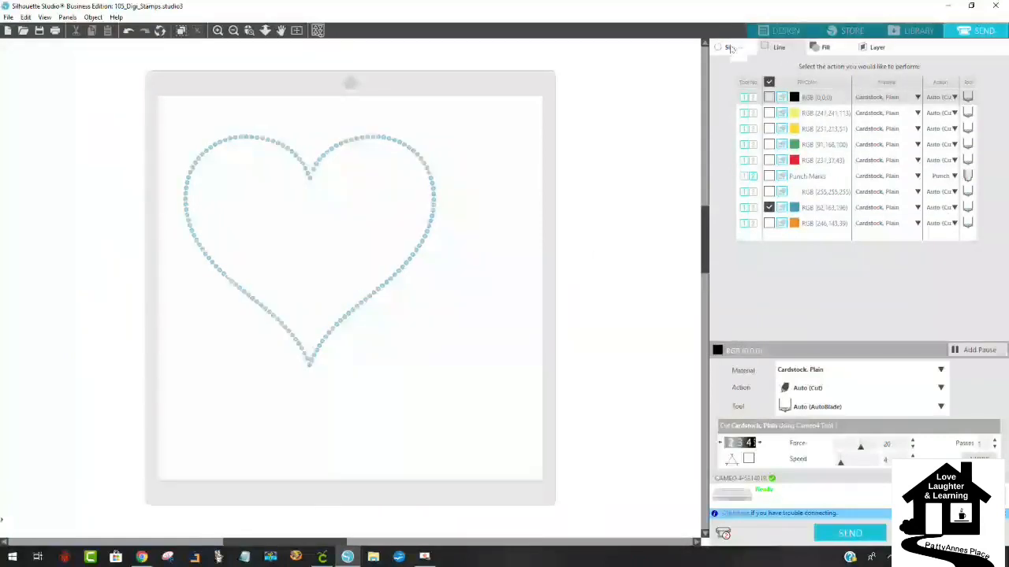
{"action": "left_click", "coordinate": [733, 48]}
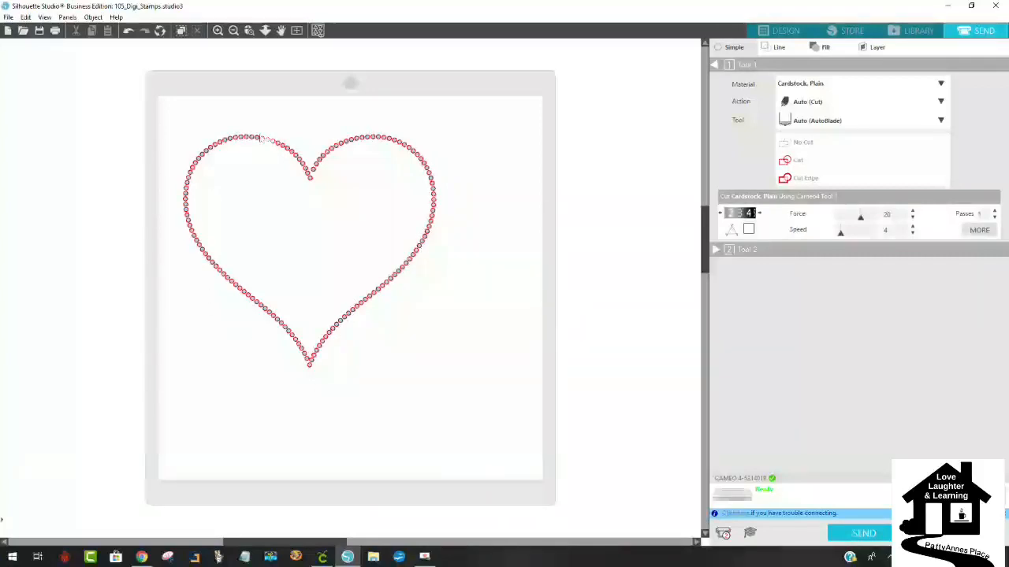
{"action": "left_click", "coordinate": [768, 31]}
{"action": "left_click_drag", "start_coordinate": [484, 183], "coordinate": [72, 242]}
Add the text "Hello" in 72 pt Arial on the upper part of the mat.
{"action": "left_click", "coordinate": [11, 227]}
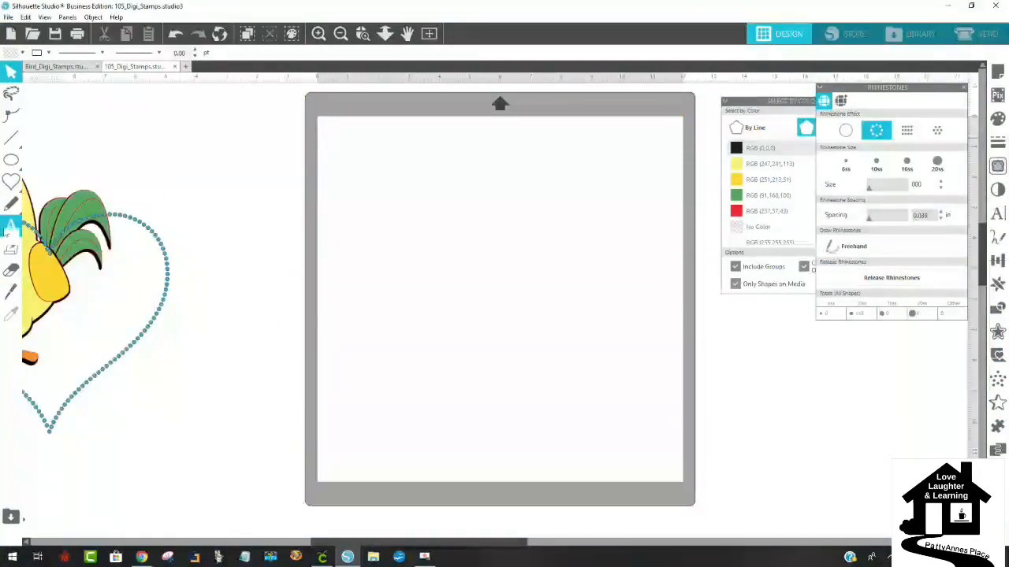
{"action": "left_click", "coordinate": [464, 242]}
{"action": "type", "text": "Hello"}
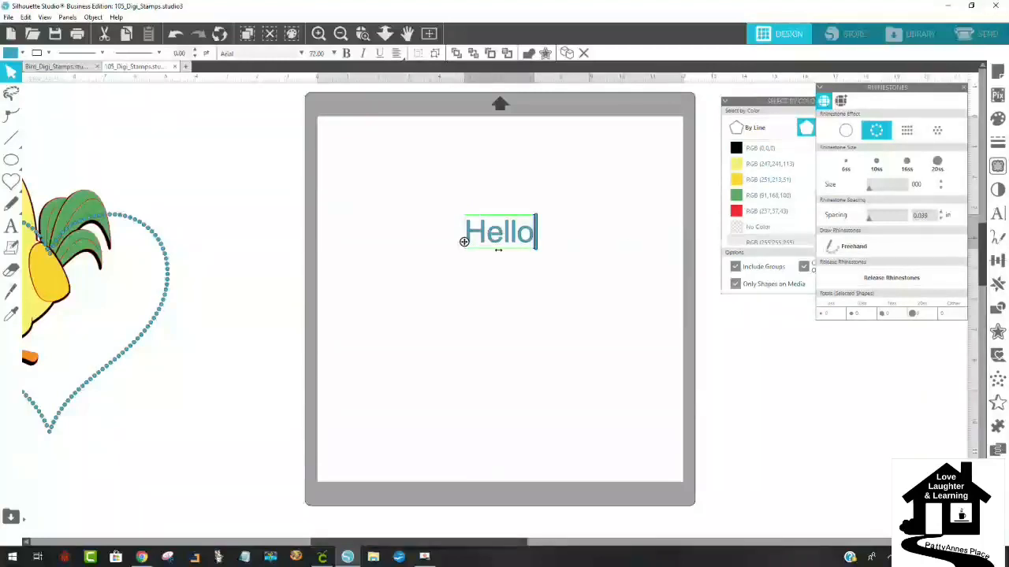
{"action": "left_click_drag", "start_coordinate": [511, 240], "coordinate": [452, 240]}
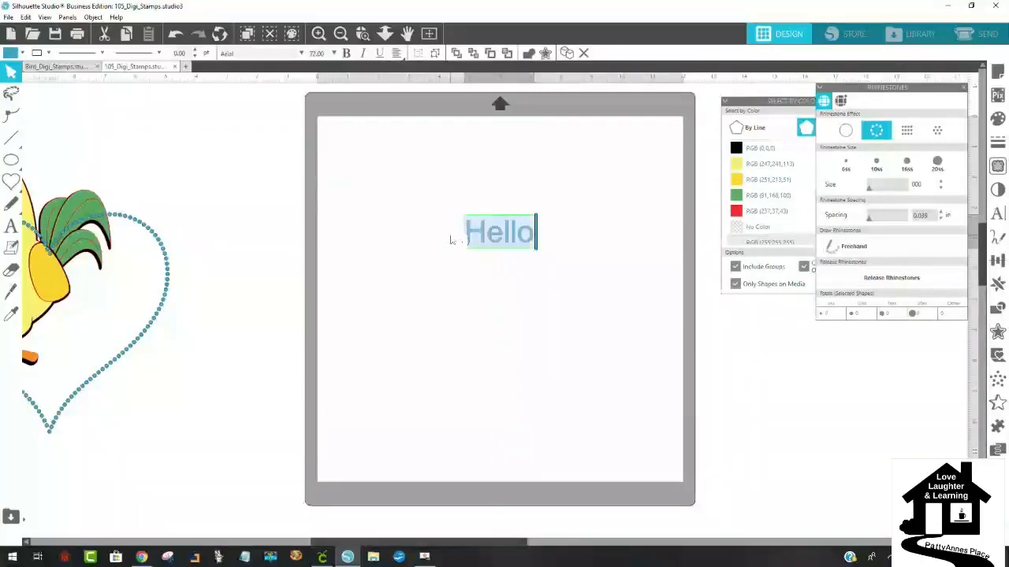
{"action": "left_click", "coordinate": [619, 349]}
Create a 0.125 in rounded offset around the Hello text and fill it white.
{"action": "left_click", "coordinate": [516, 245]}
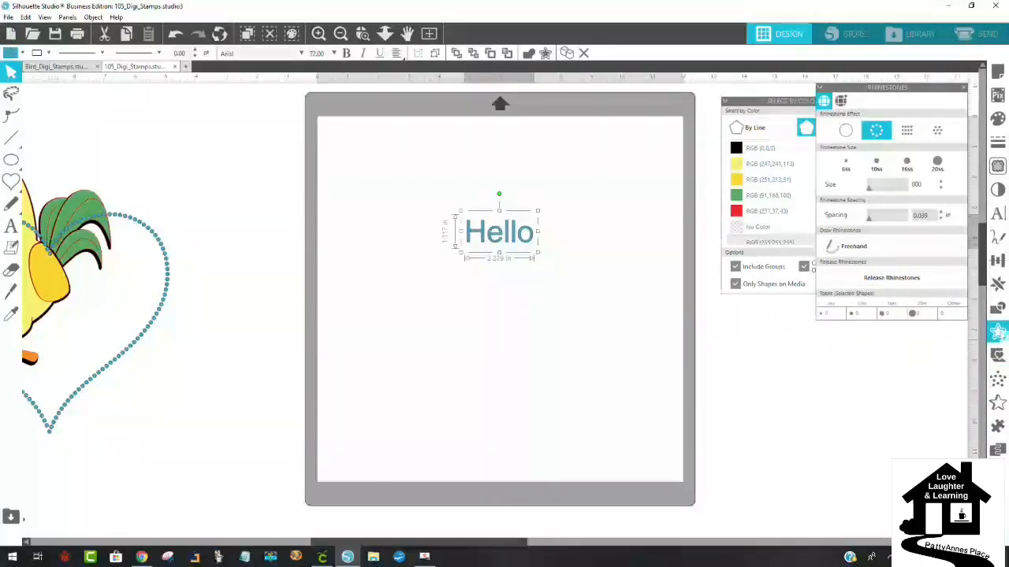
{"action": "left_click", "coordinate": [998, 331]}
{"action": "left_click", "coordinate": [850, 115]}
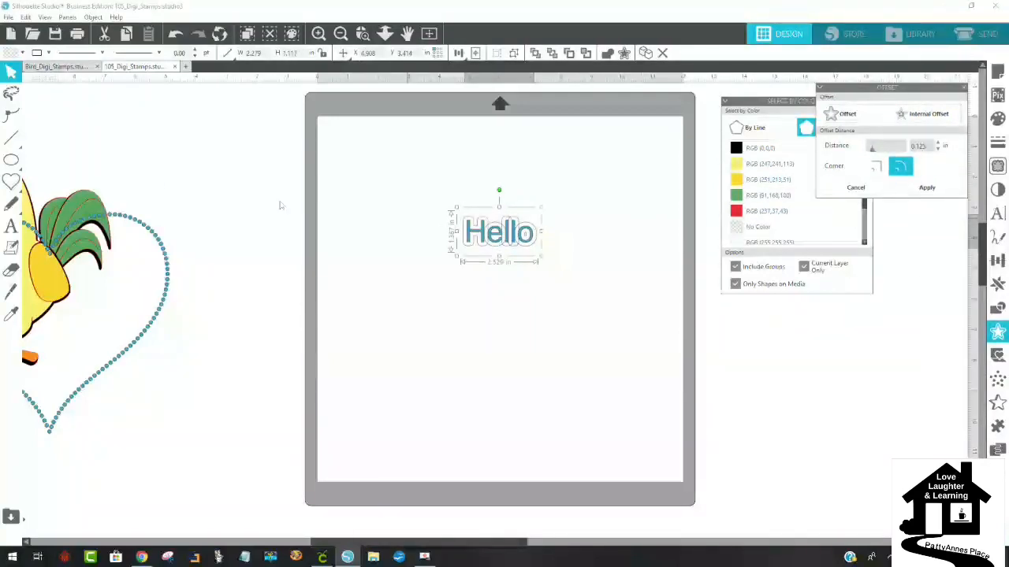
{"action": "left_click", "coordinate": [21, 53]}
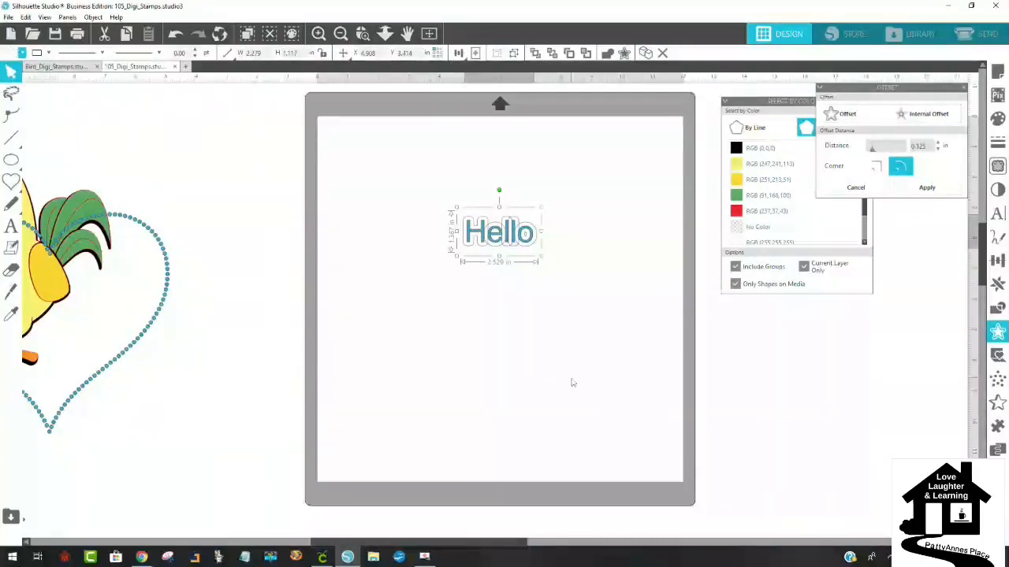
Group the Hello text with its white offset.
{"action": "left_click", "coordinate": [511, 291]}
{"action": "mouse_move", "coordinate": [517, 241]}
{"action": "left_mouse_down"}
{"action": "mouse_move", "coordinate": [519, 136]}
{"action": "mouse_move", "coordinate": [514, 201]}
{"action": "mouse_move", "coordinate": [534, 223]}
{"action": "mouse_move", "coordinate": [517, 240]}
{"action": "left_mouse_up"}
{"action": "right_click", "coordinate": [501, 234]}
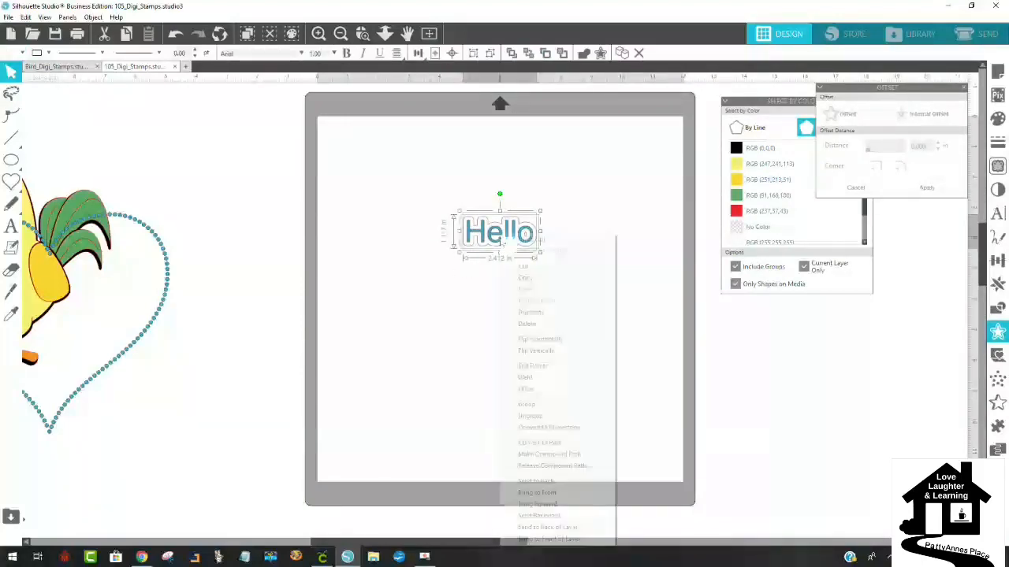
{"action": "left_click", "coordinate": [540, 403]}
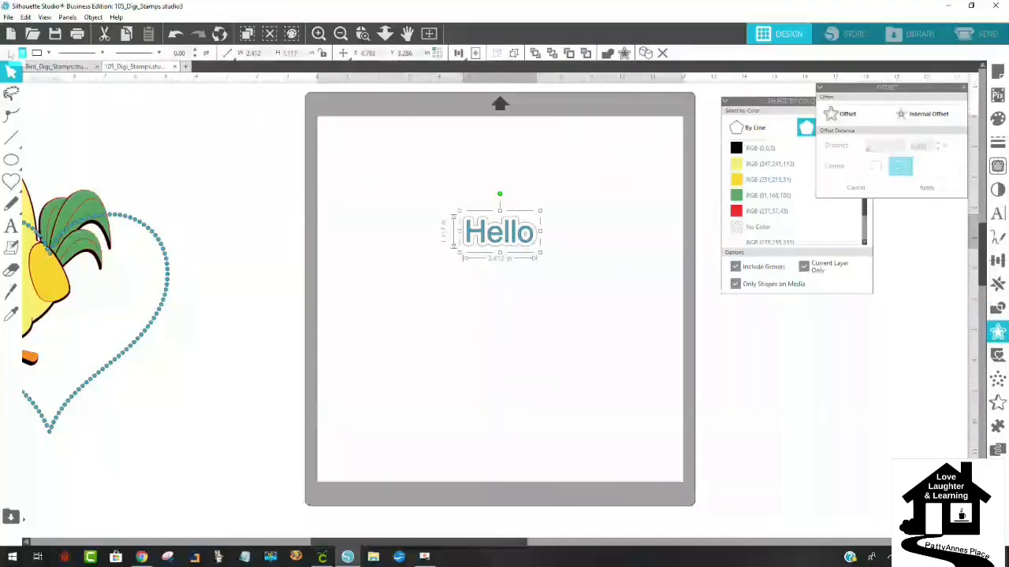
Move the rhinestone heart partly over the mat's edge and fill its stones white.
{"action": "left_click_drag", "start_coordinate": [155, 313], "coordinate": [447, 353]}
{"action": "left_click", "coordinate": [169, 221]}
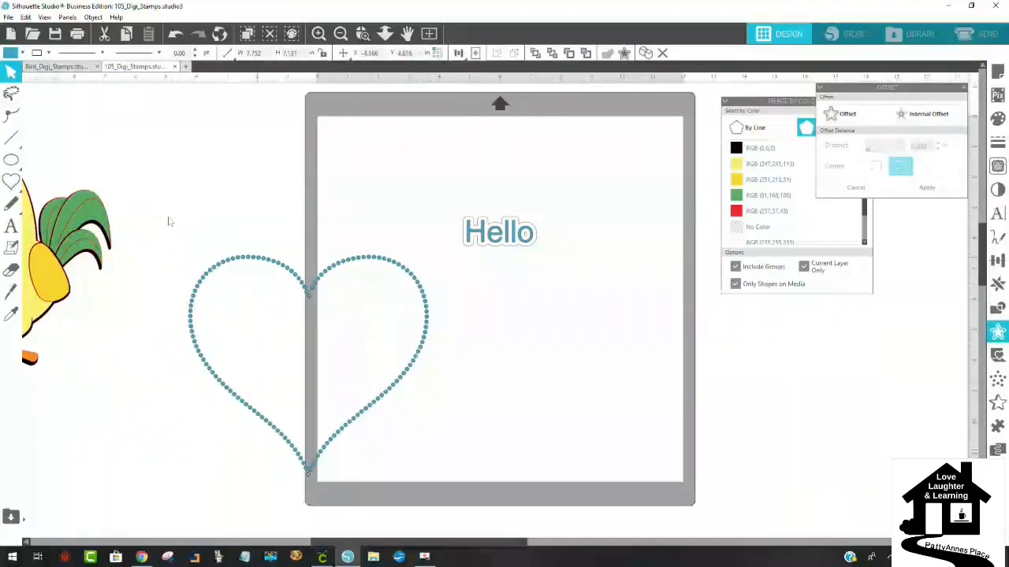
{"action": "left_click", "coordinate": [223, 265]}
{"action": "left_click", "coordinate": [13, 53]}
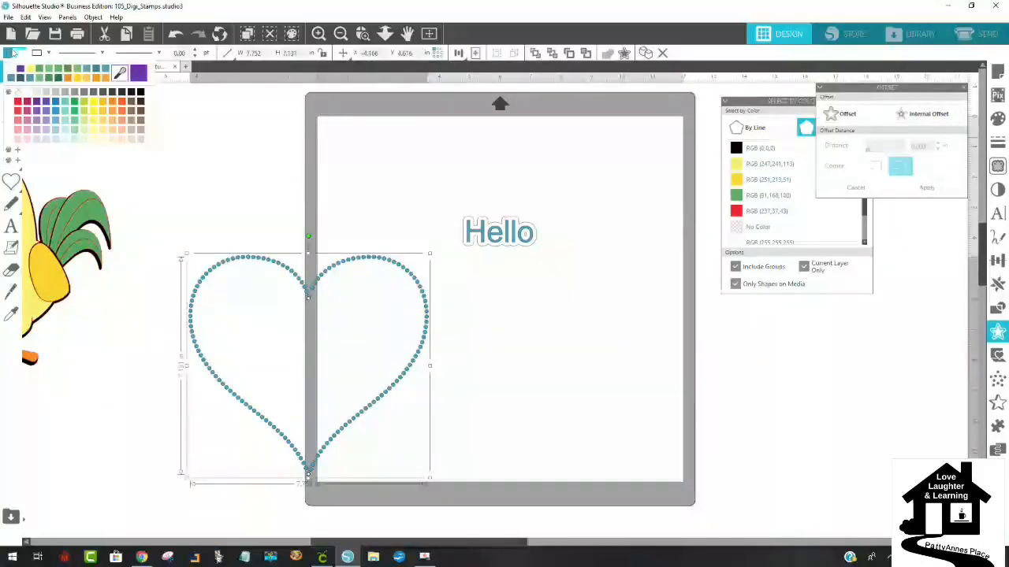
{"action": "left_click", "coordinate": [23, 75]}
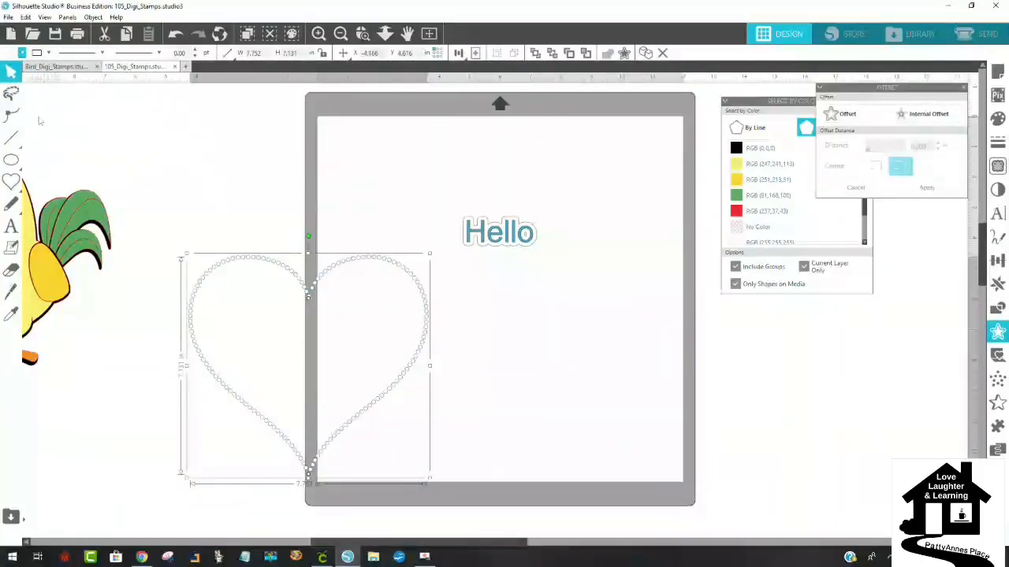
Draw an ellipse about 8.62 by 4.53 in over the top of the rhinestone heart and fill it purple.
{"action": "left_click", "coordinate": [11, 160]}
{"action": "left_click", "coordinate": [76, 160]}
{"action": "mouse_move", "coordinate": [193, 143]}
{"action": "left_mouse_down"}
{"action": "mouse_move", "coordinate": [415, 228]}
{"action": "mouse_move", "coordinate": [473, 296]}
{"action": "left_mouse_up"}
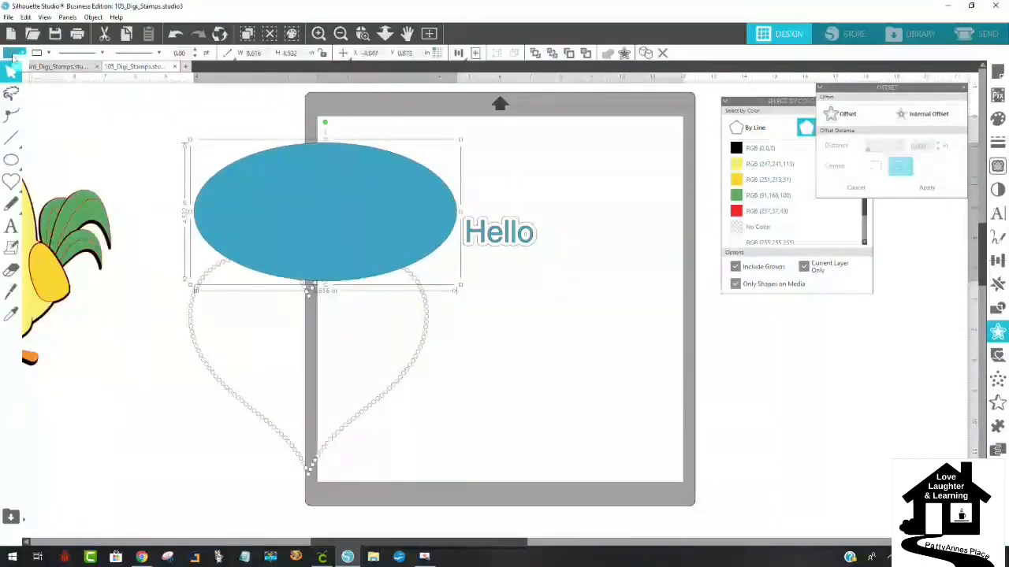
{"action": "left_click", "coordinate": [13, 53]}
{"action": "left_click", "coordinate": [137, 73]}
{"action": "left_click", "coordinate": [541, 221]}
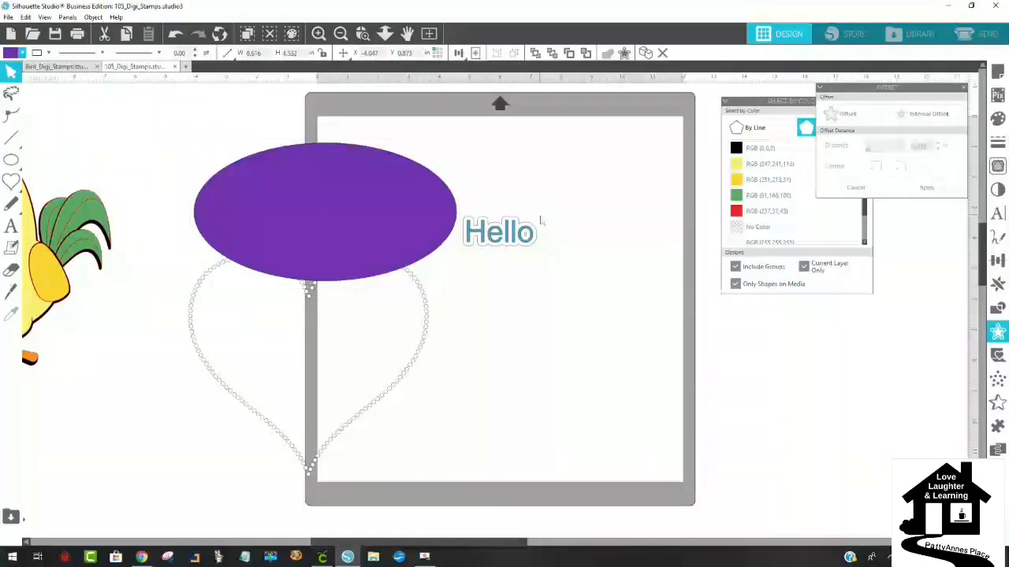
Bring the Hello group in front of the purple ellipse and enlarge it to about 7 by 3.24 in over the ellipse.
{"action": "left_click_drag", "start_coordinate": [499, 239], "coordinate": [463, 239]}
{"action": "right_click", "coordinate": [478, 235]}
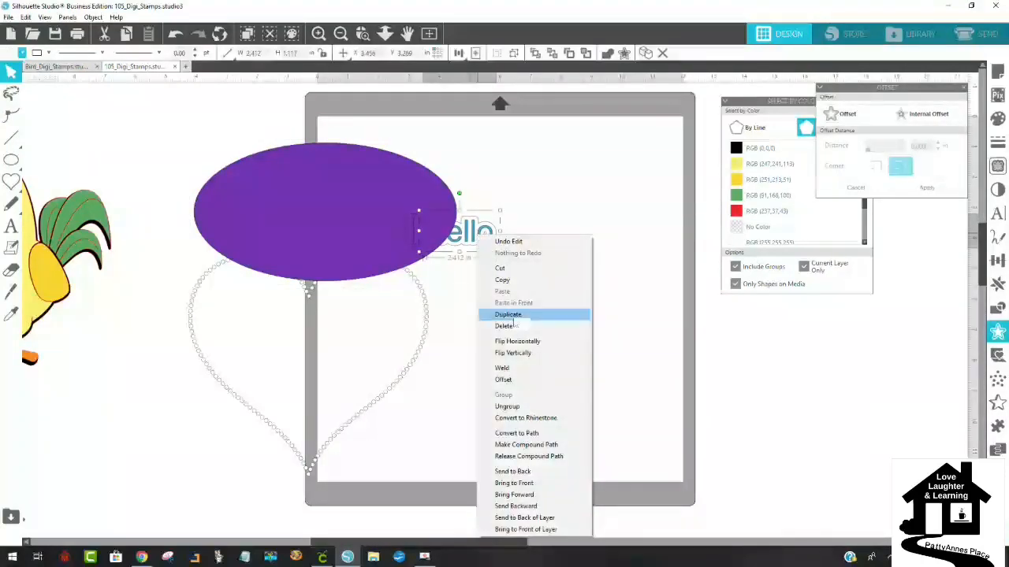
{"action": "left_click", "coordinate": [514, 483]}
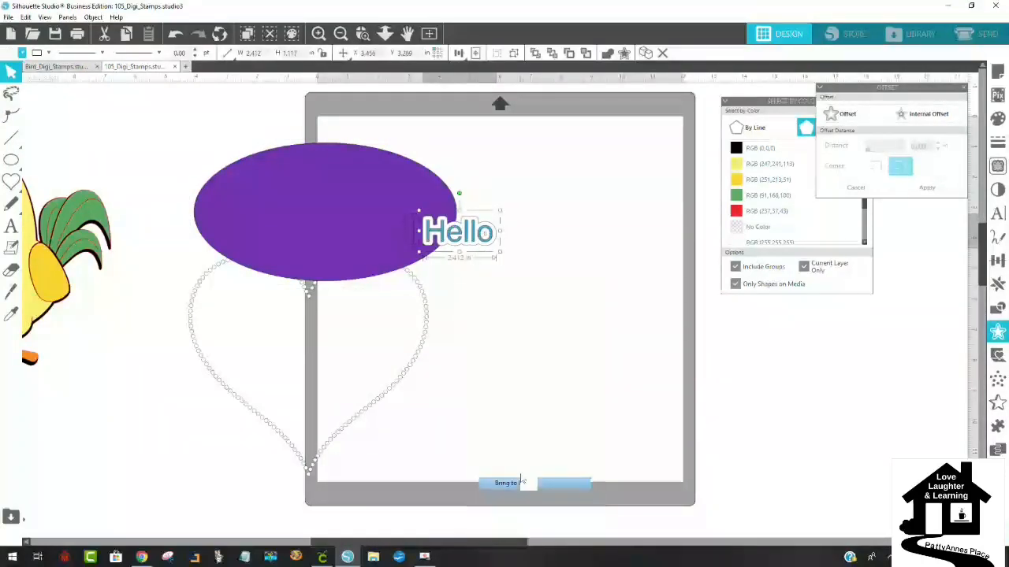
{"action": "left_click_drag", "start_coordinate": [471, 257], "coordinate": [498, 288]}
{"action": "left_click_drag", "start_coordinate": [424, 248], "coordinate": [367, 224]}
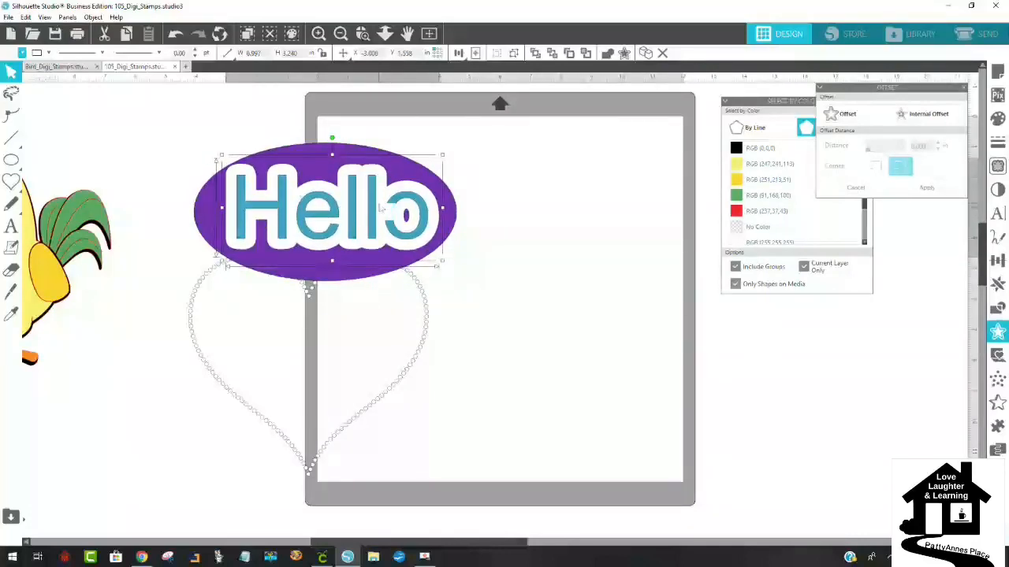
Move the Hello group onto the mat and add a 0.125 in rounded offset filled with purple.
{"action": "left_click_drag", "start_coordinate": [380, 206], "coordinate": [565, 219]}
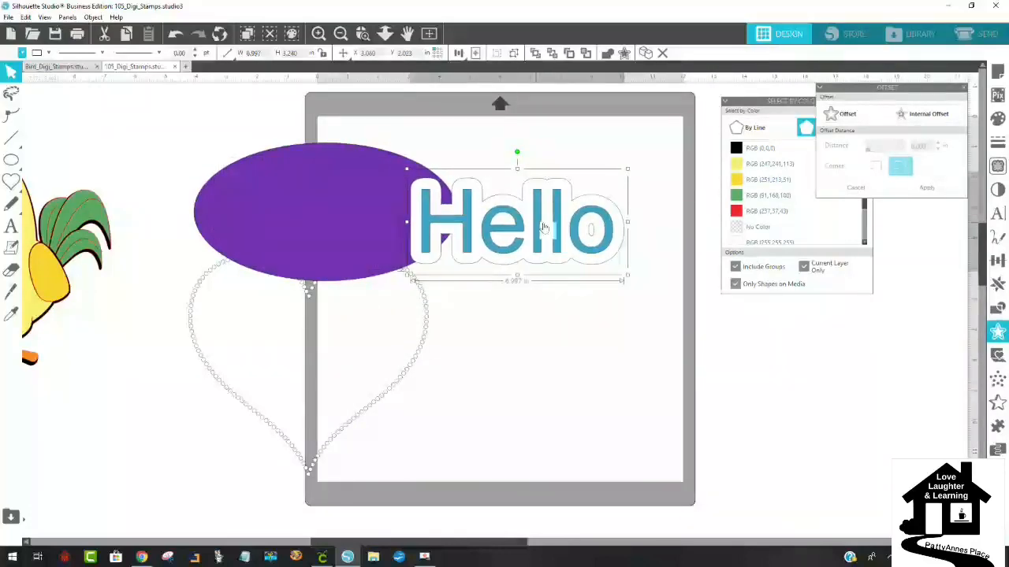
{"action": "left_click", "coordinate": [860, 116]}
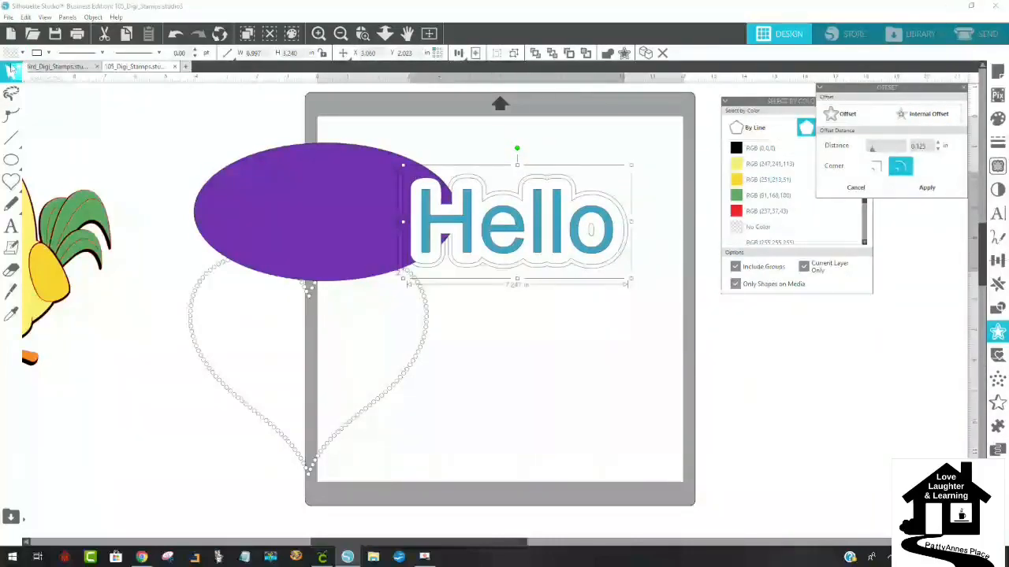
{"action": "left_click", "coordinate": [21, 53]}
{"action": "left_click", "coordinate": [137, 72]}
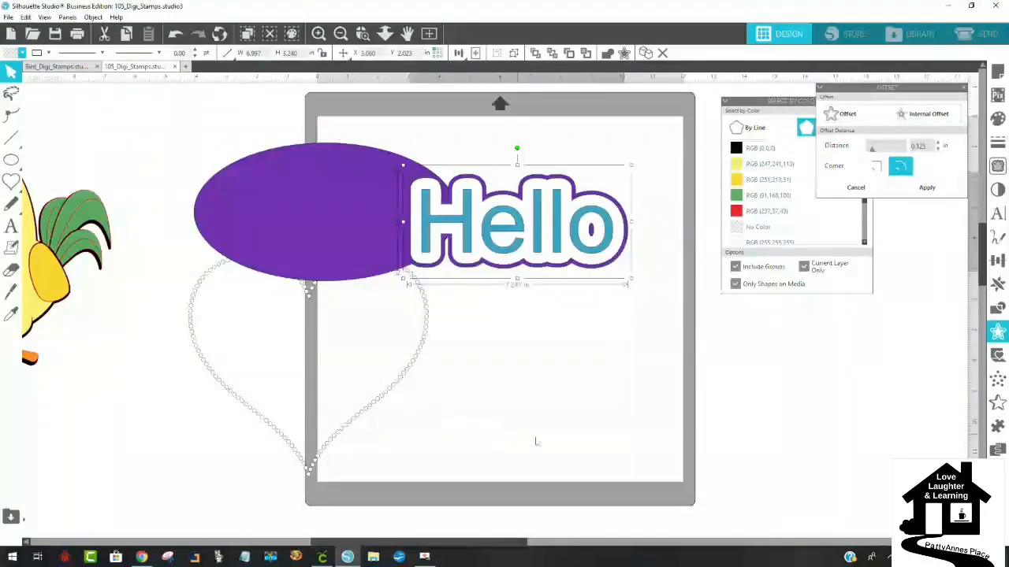
Move the purple ellipse clear of the Hello design and change its fill to blue.
{"action": "left_click_drag", "start_coordinate": [347, 238], "coordinate": [292, 243]}
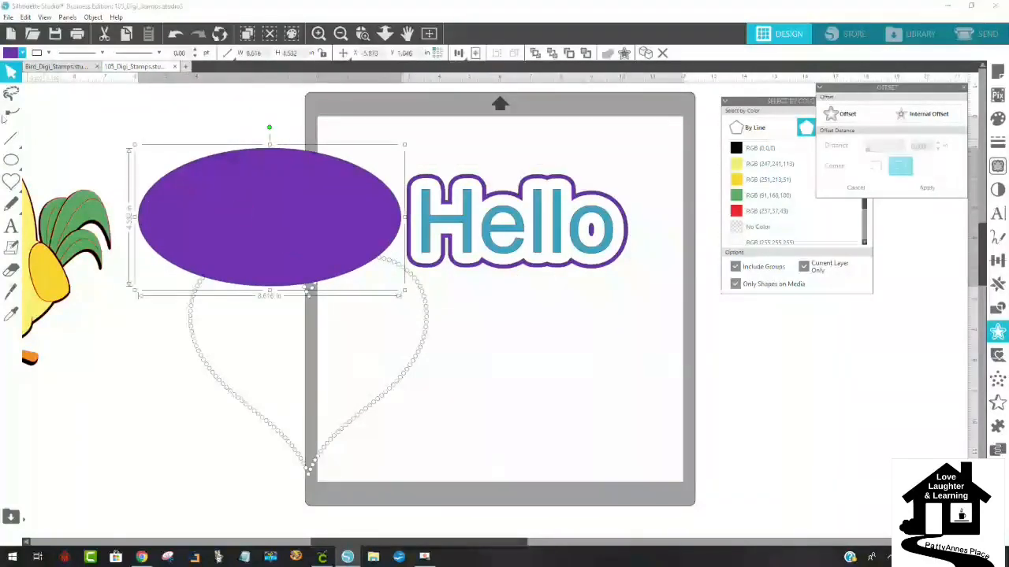
{"action": "left_click", "coordinate": [21, 52]}
{"action": "left_click", "coordinate": [55, 109]}
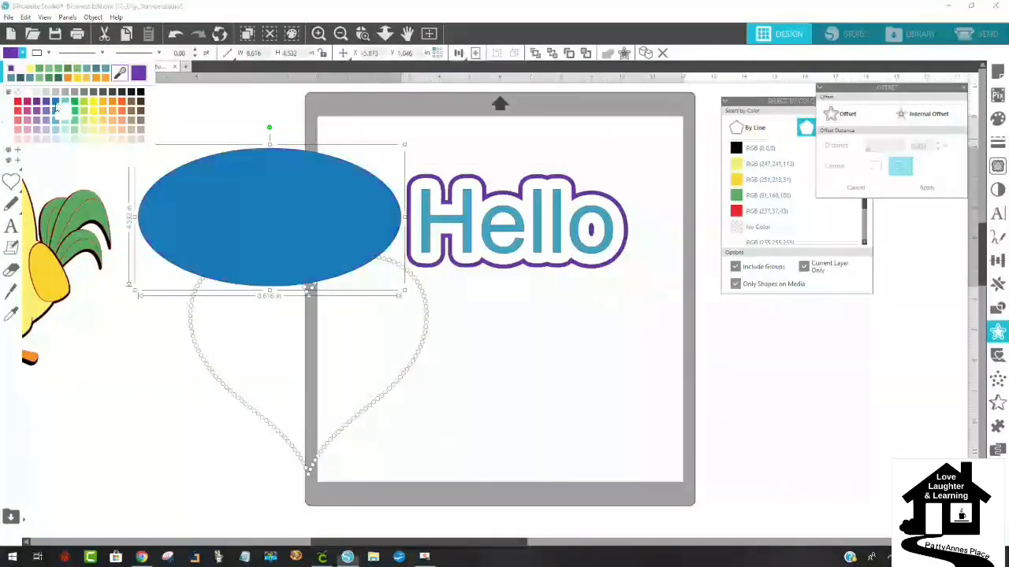
Group the Hello design with its purple offset.
{"action": "mouse_move", "coordinate": [552, 263]}
{"action": "left_mouse_down"}
{"action": "mouse_move", "coordinate": [426, 262]}
{"action": "mouse_move", "coordinate": [529, 249]}
{"action": "mouse_move", "coordinate": [545, 257]}
{"action": "left_mouse_up"}
{"action": "left_click", "coordinate": [520, 185]}
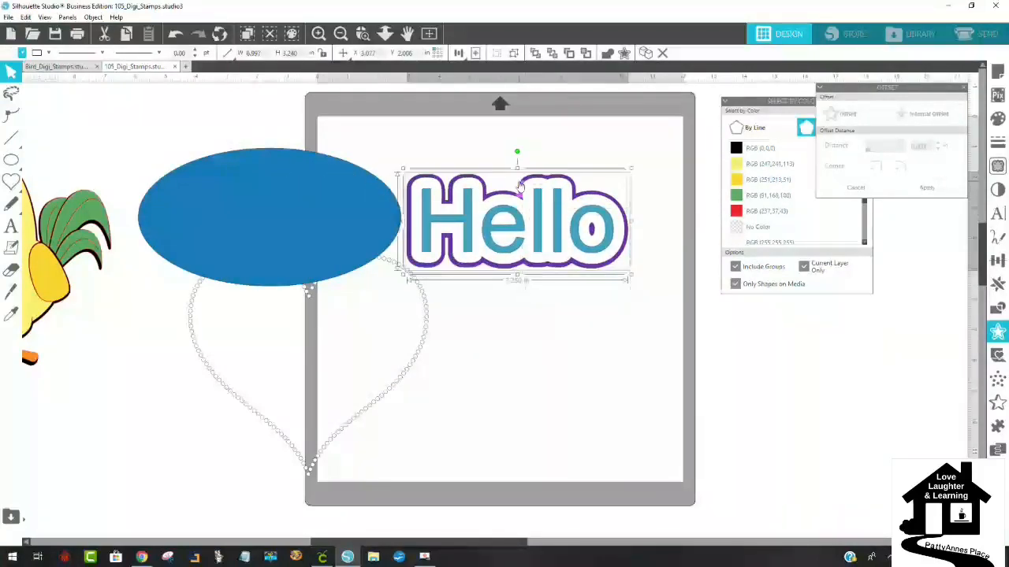
{"action": "right_click", "coordinate": [556, 214]}
{"action": "left_click", "coordinate": [587, 387]}
Scale the Hello group to about 6.22 by 2.78 in over the blue ellipse and move it back onto the mat.
{"action": "left_click_drag", "start_coordinate": [547, 240], "coordinate": [344, 234]}
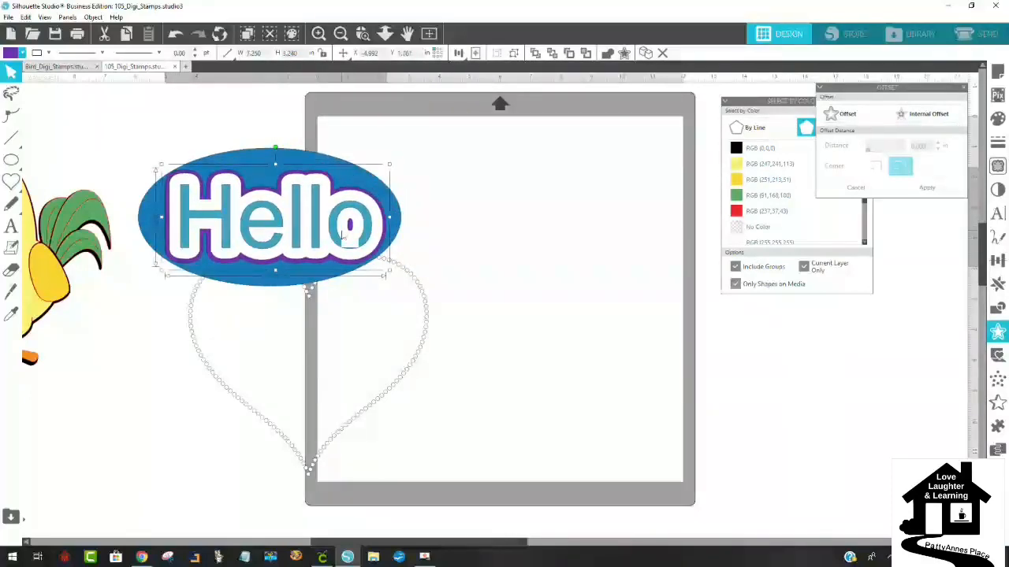
{"action": "left_click_drag", "start_coordinate": [389, 271], "coordinate": [356, 259]}
{"action": "left_click_drag", "start_coordinate": [297, 236], "coordinate": [556, 219]}
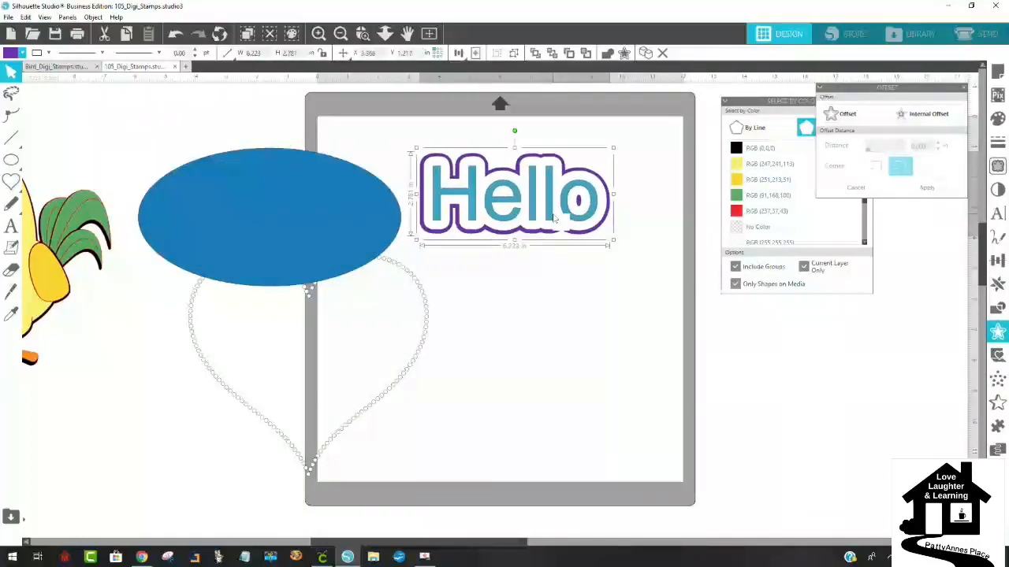